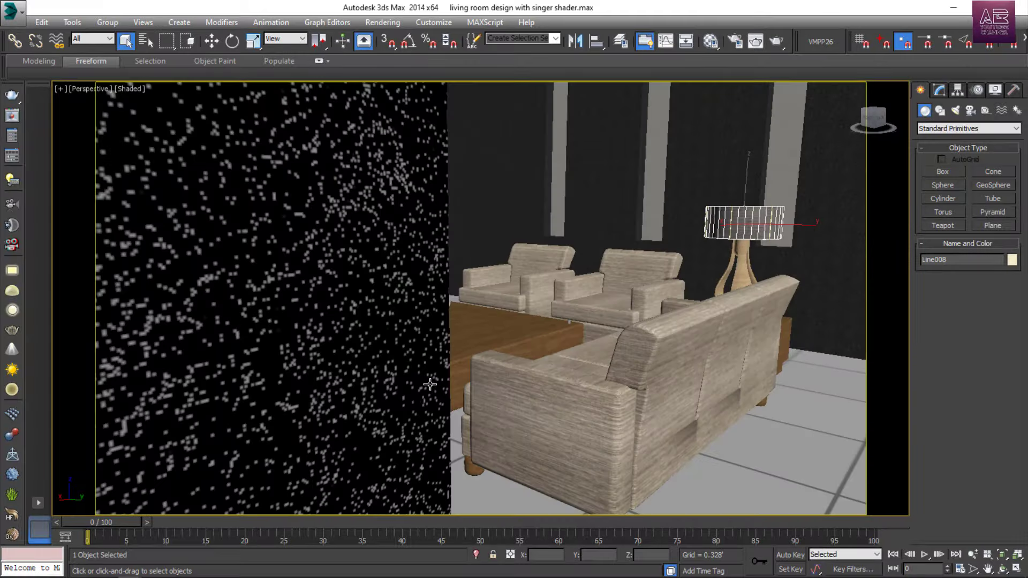
- Examine the finished living room design's interior, including the TV wall, seating, coffee table and decorative pieces
scroll(457, 368, up, 2)
scroll(551, 354, down, 5)
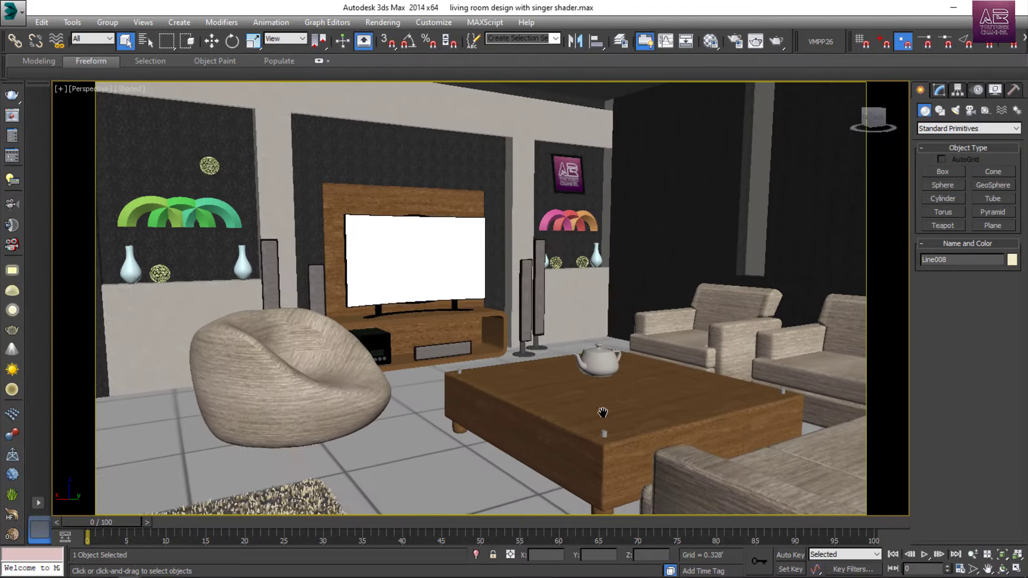
middle_drag(485, 307, 480, 327)
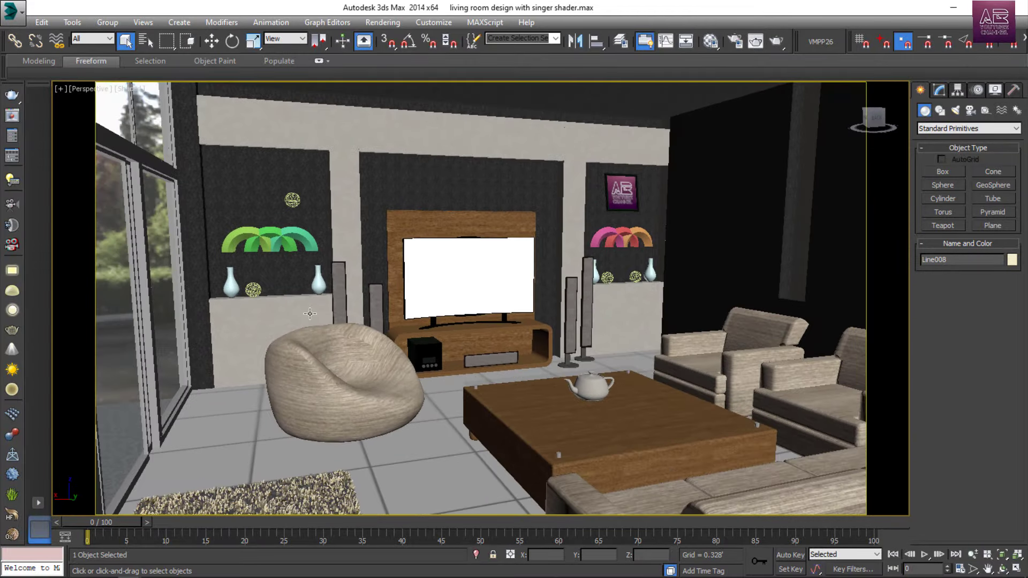
alt+middle_drag(383, 342, 315, 335)
scroll(315, 335, up, 3)
click(378, 356)
key(z)
alt+middle_drag(404, 354, 424, 378)
scroll(543, 371, down, 5)
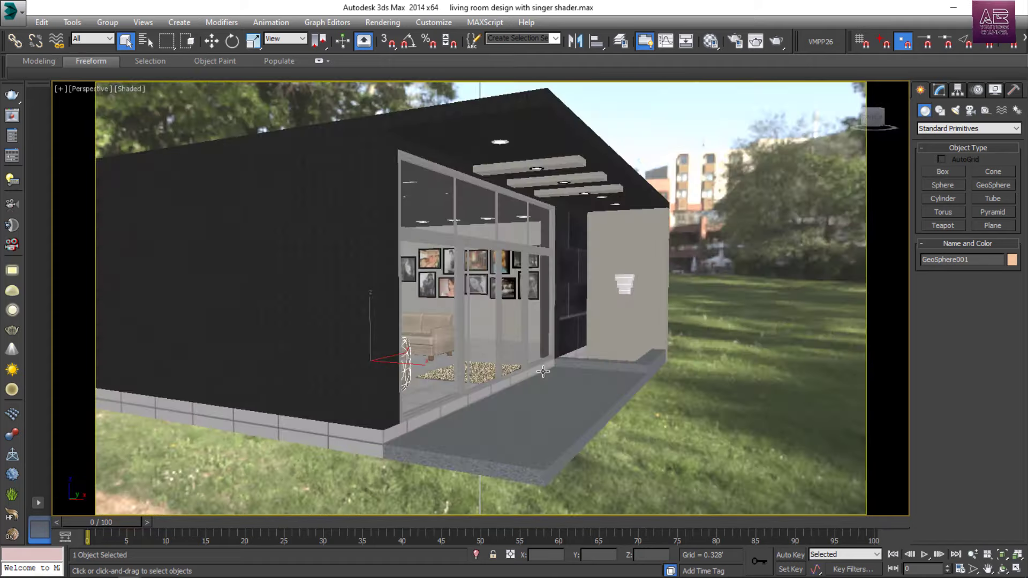
- Examine the finished design's glass front, outdoor wall lamp and the interior wall of framed pictures
scroll(500, 252, up, 6)
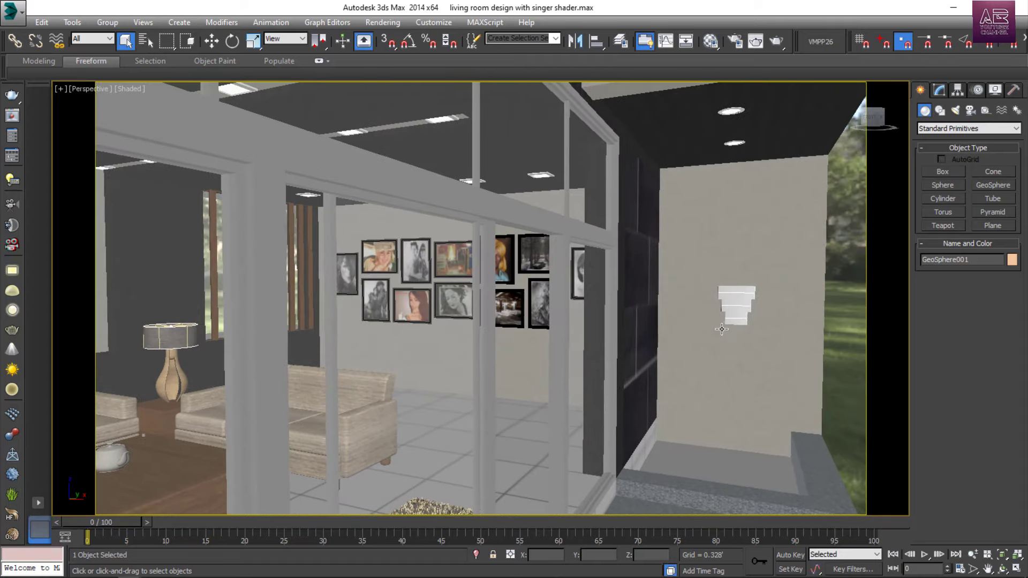
click(746, 300)
key(z)
scroll(585, 304, down, 8)
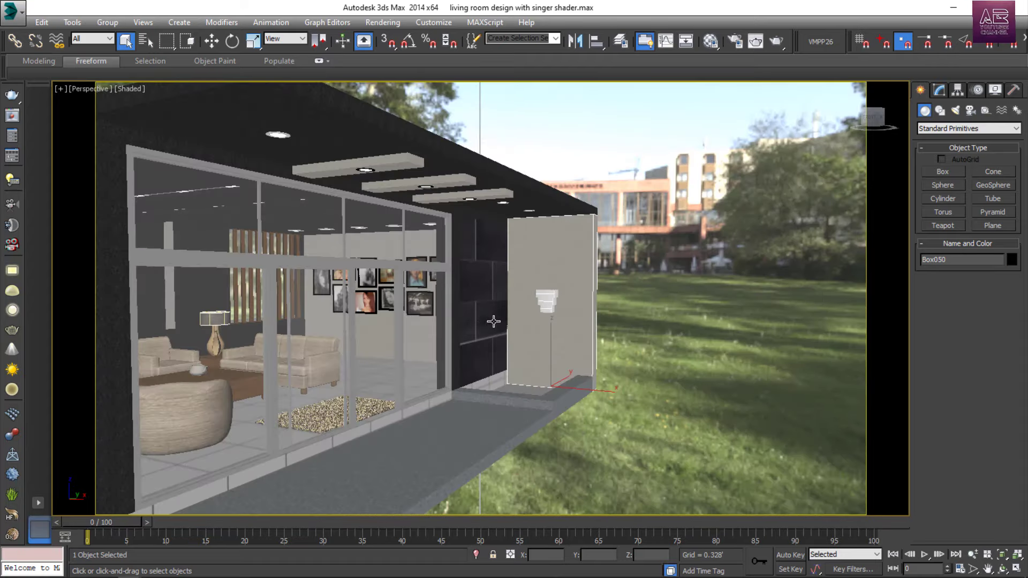
scroll(530, 316, up, 10)
middle_drag(554, 317, 593, 320)
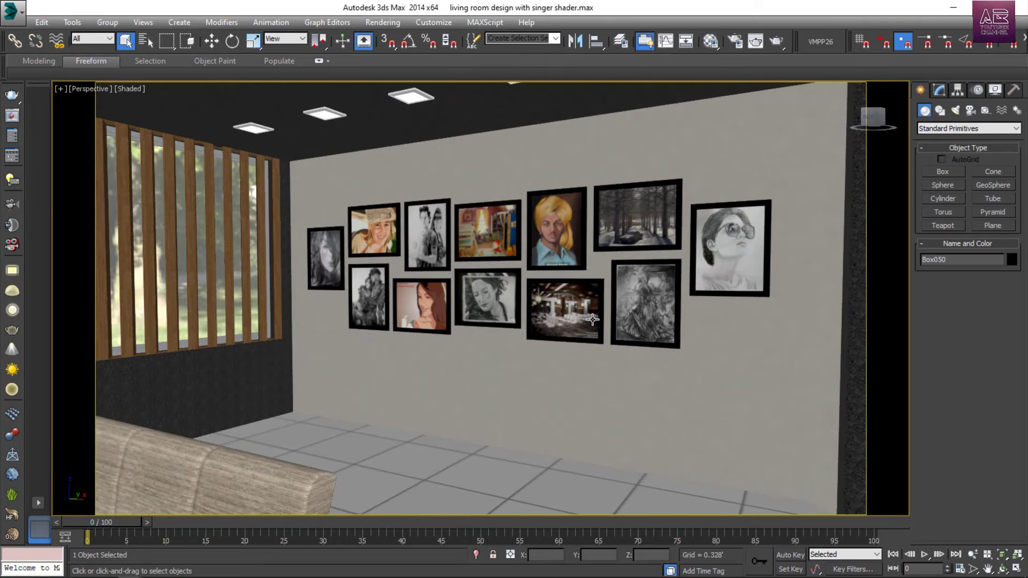
scroll(593, 320, down, 3)
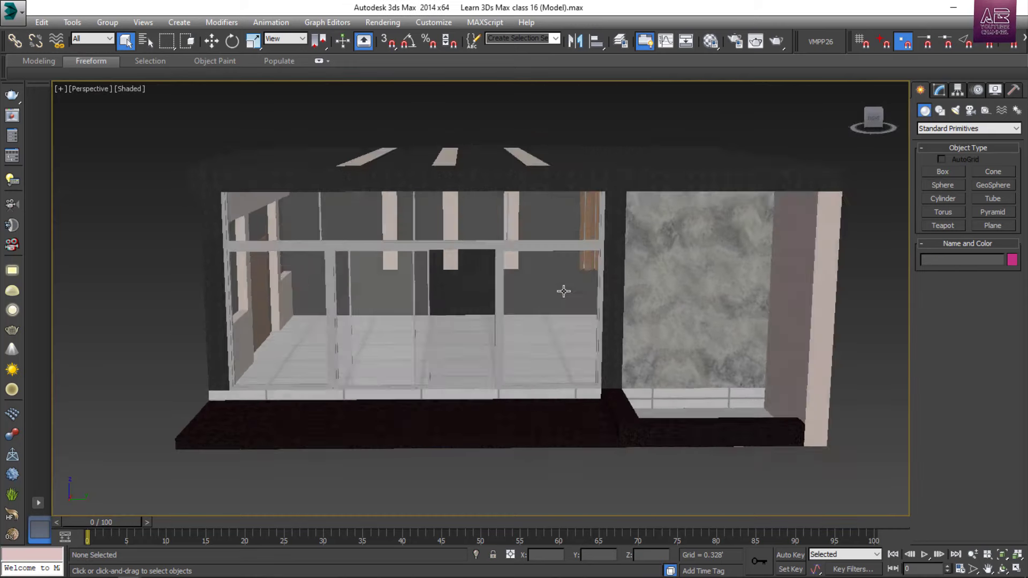
middle_drag(562, 291, 545, 292)
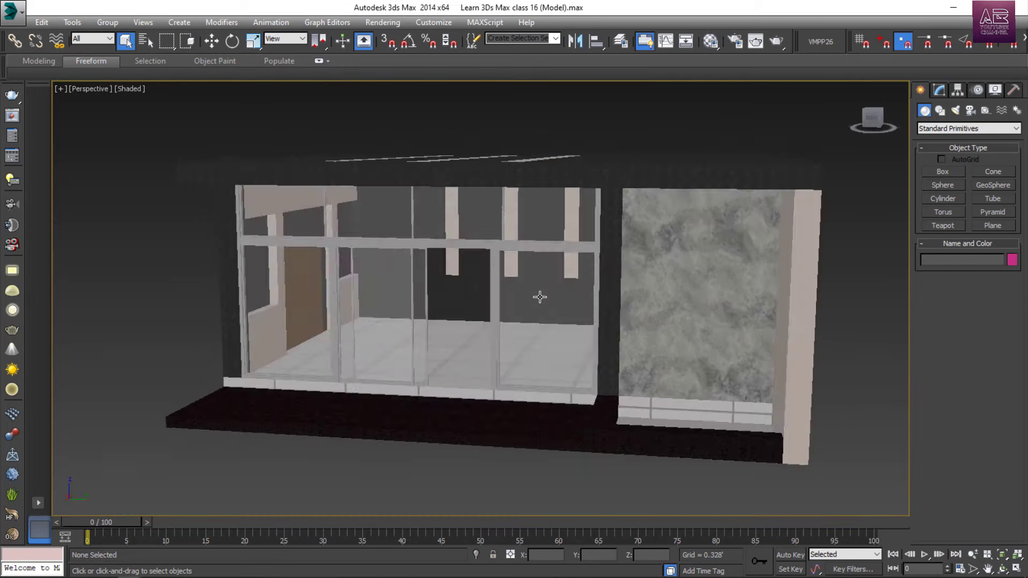
scroll(545, 291, up, 5)
middle_drag(471, 348, 587, 417)
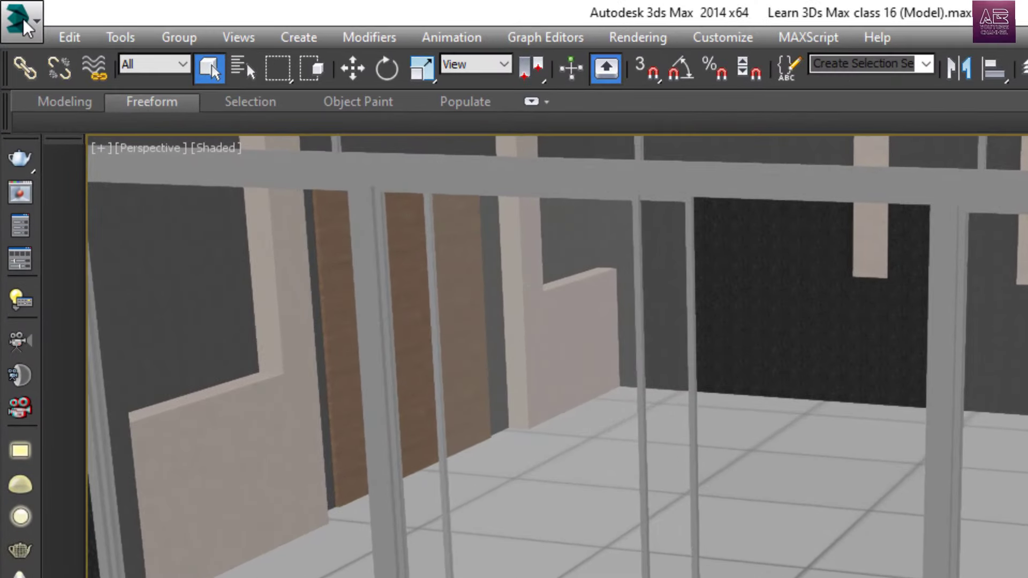
click(15, 13)
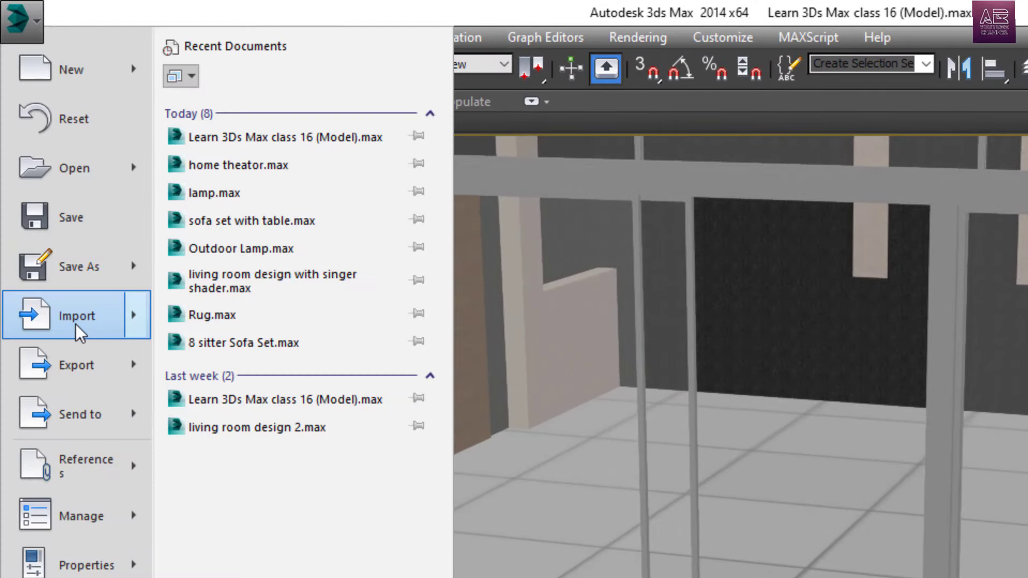
mouse_move(76, 325)
click(819, 12)
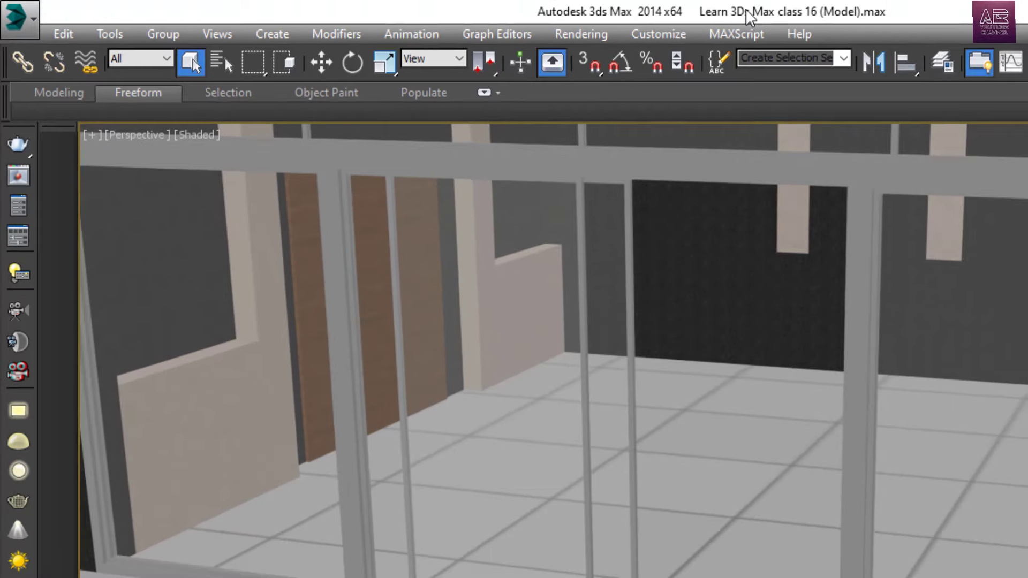
- Merge the "sofa set with table" file from the desktop into the class 16 model and place it in front of the building
drag(819, 13, 849, 15)
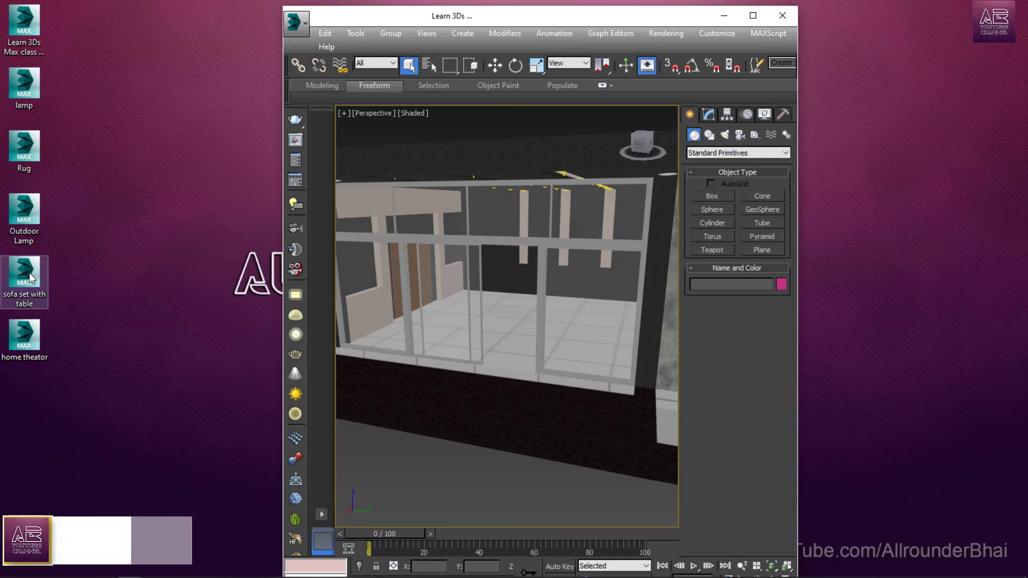
drag(28, 278, 440, 465)
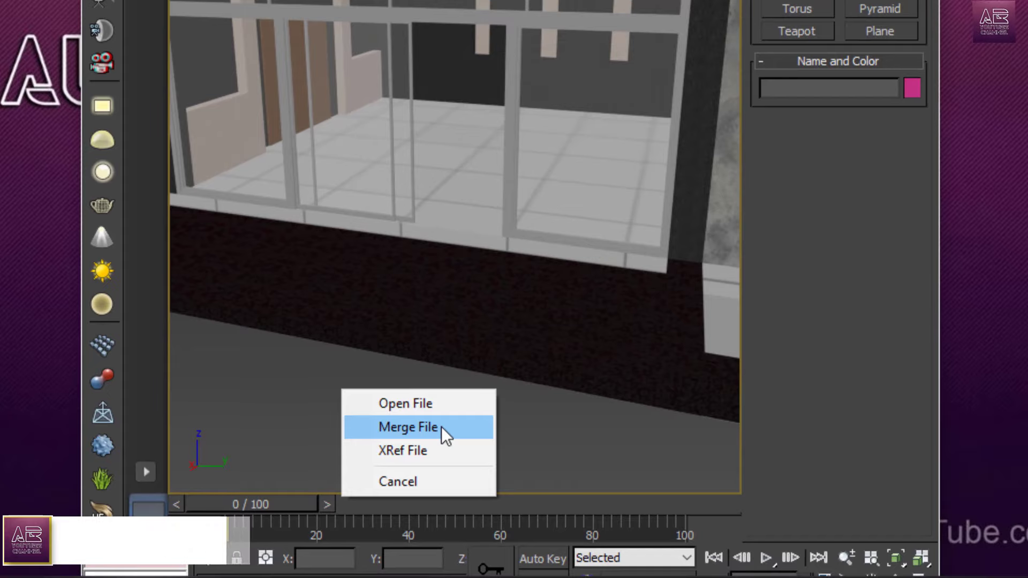
click(441, 427)
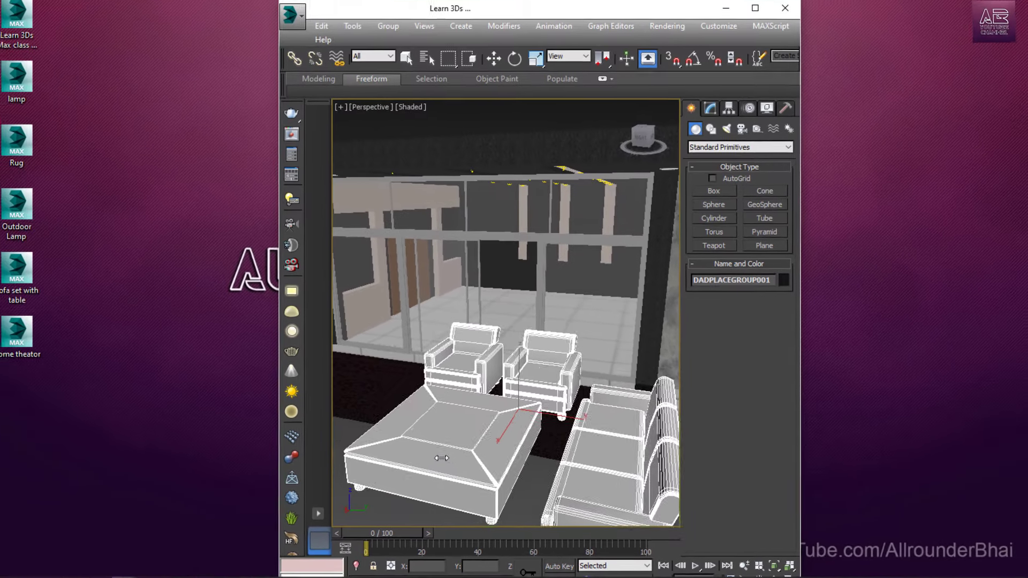
click(434, 455)
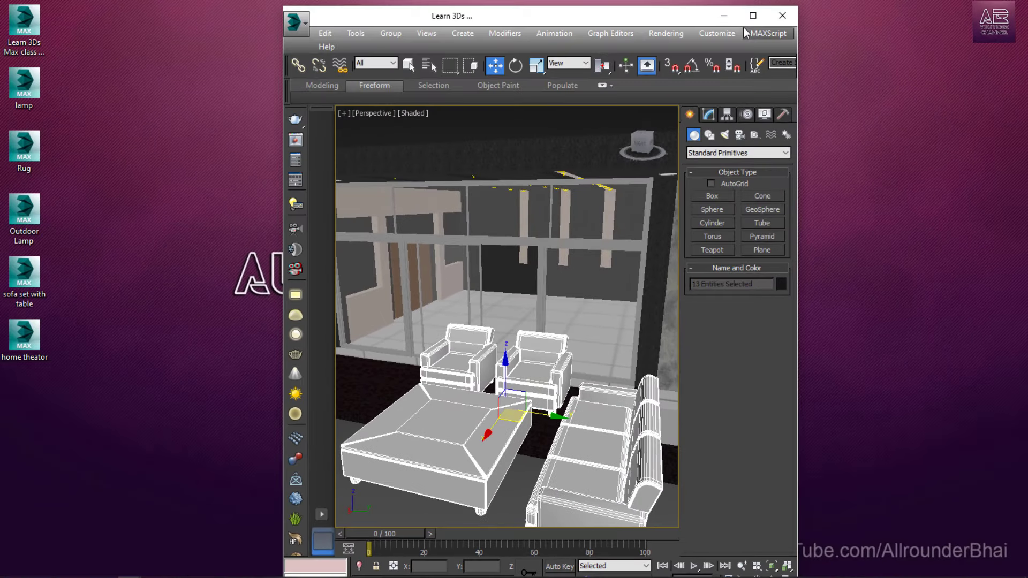
click(753, 16)
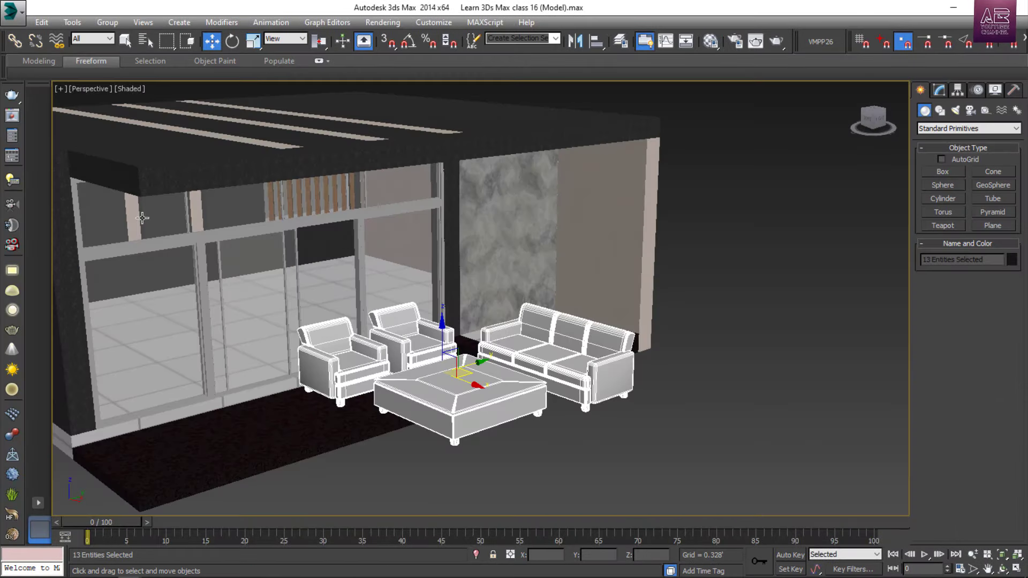
- Move the merged sofa set and table in the Top view from outside the glass front into the living room
key(alt+w)
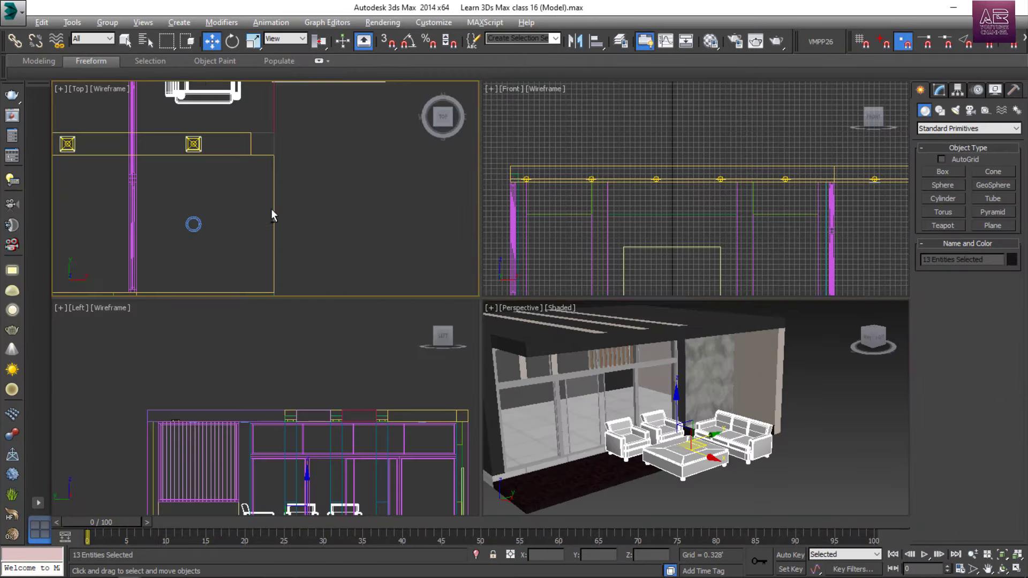
right_click(260, 200)
key(alt+w)
scroll(375, 270, down, 5)
scroll(313, 177, up, 5)
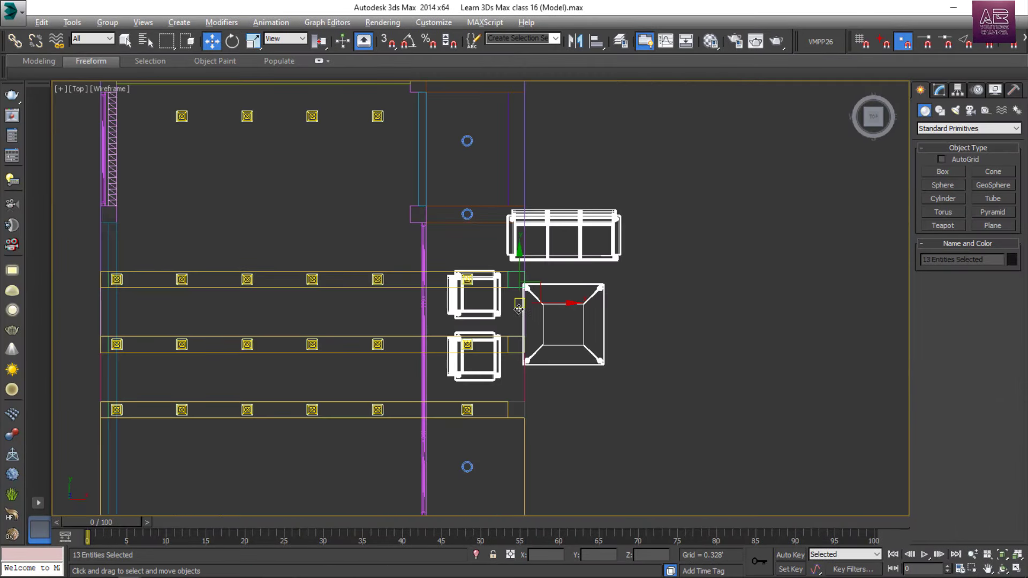
drag(517, 305, 238, 353)
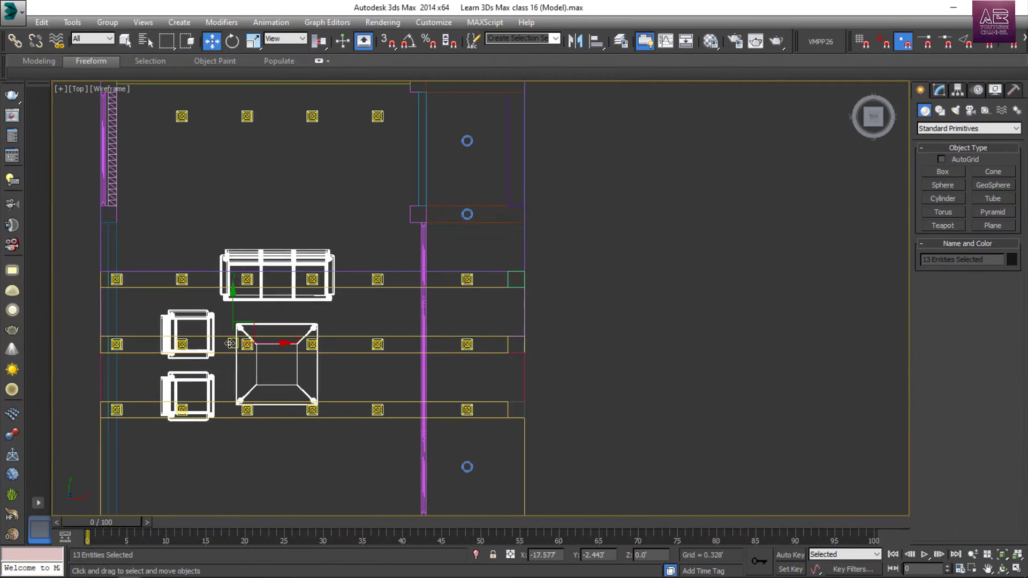
middle_drag(237, 353, 285, 300)
- Hide the grid in the Front view, shift the furniture about 0.72' in the negative X direction and deselect it
key(f)
scroll(366, 234, down, 3)
scroll(396, 308, up, 7)
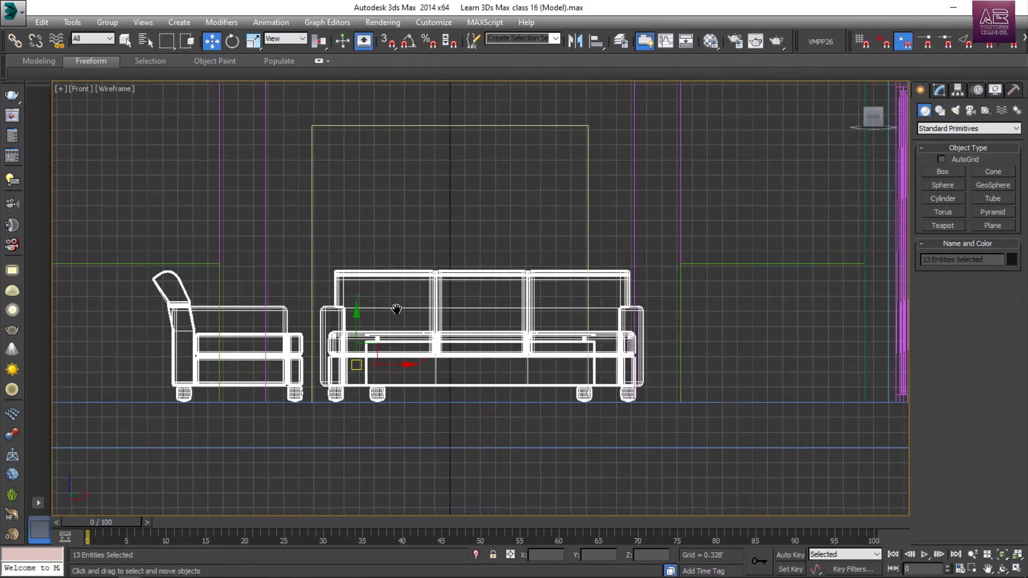
scroll(428, 348, up, 2)
scroll(458, 351, down, 2)
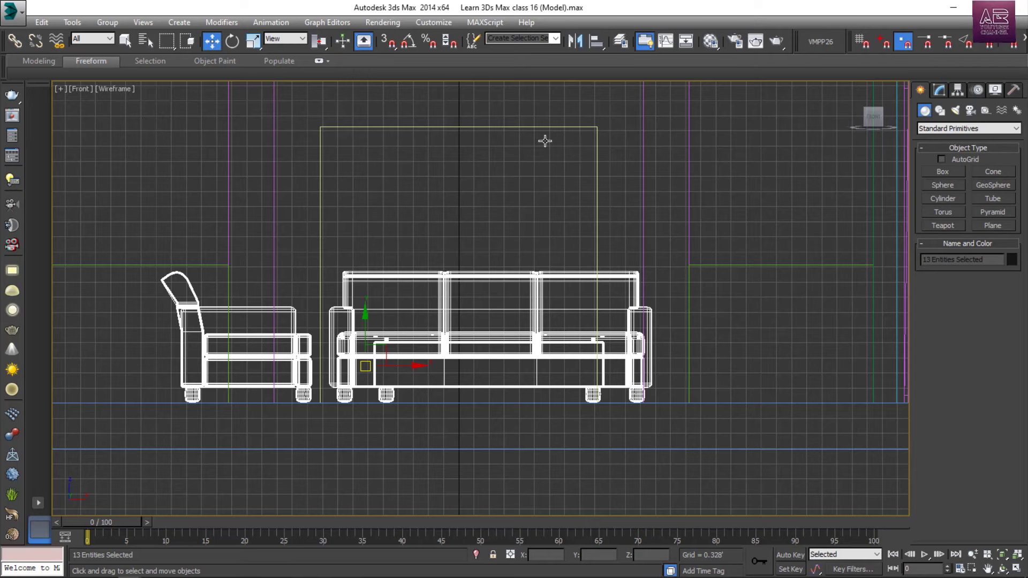
key(g)
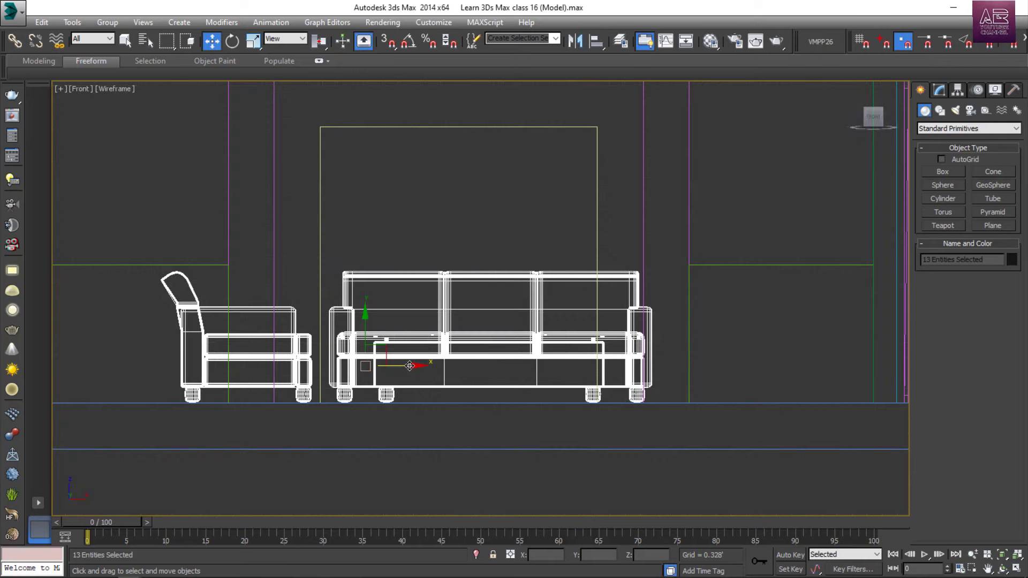
drag(408, 366, 376, 372)
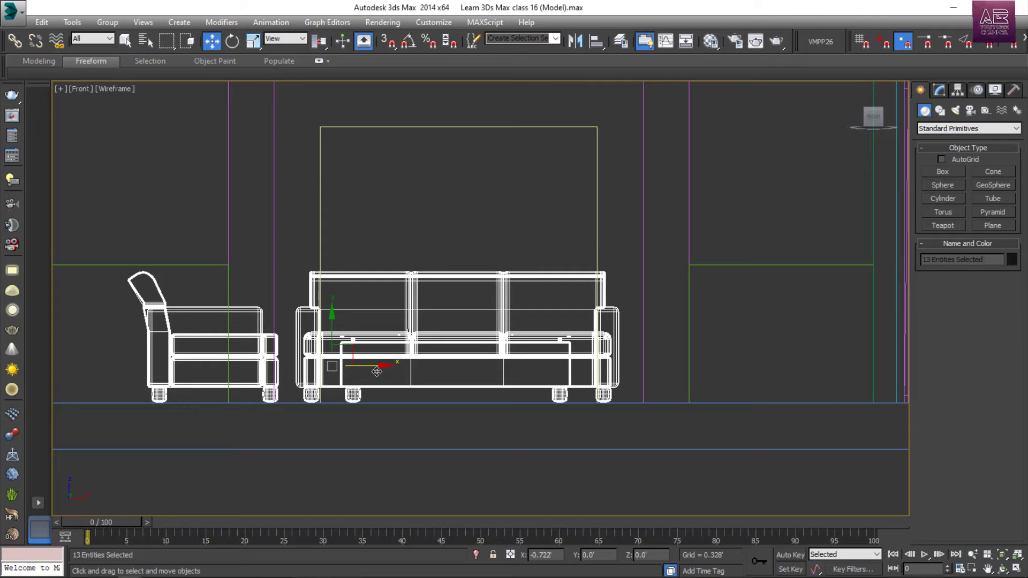
click(399, 349)
scroll(401, 347, down, 2)
scroll(353, 368, up, 4)
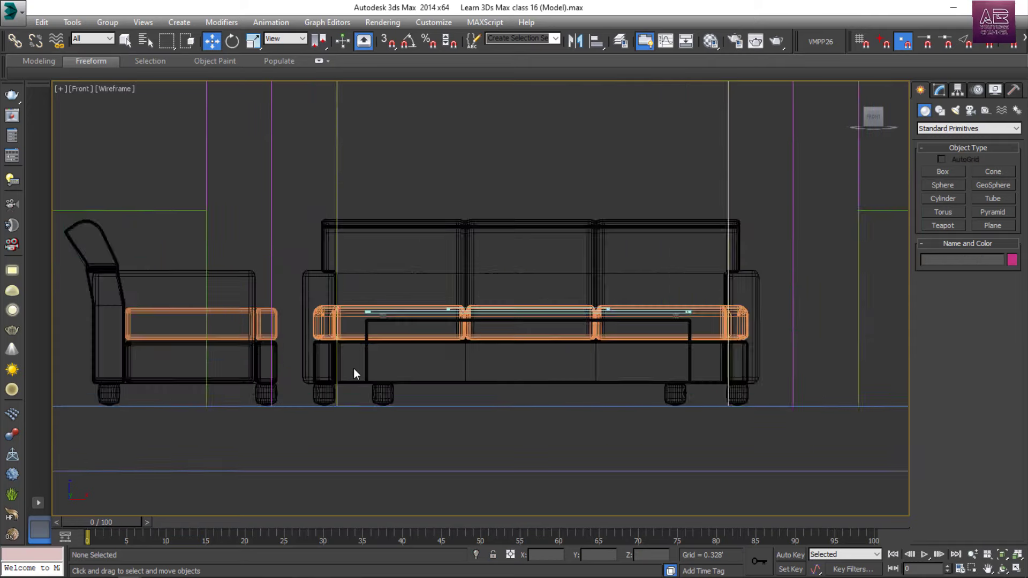
scroll(424, 370, down, 2)
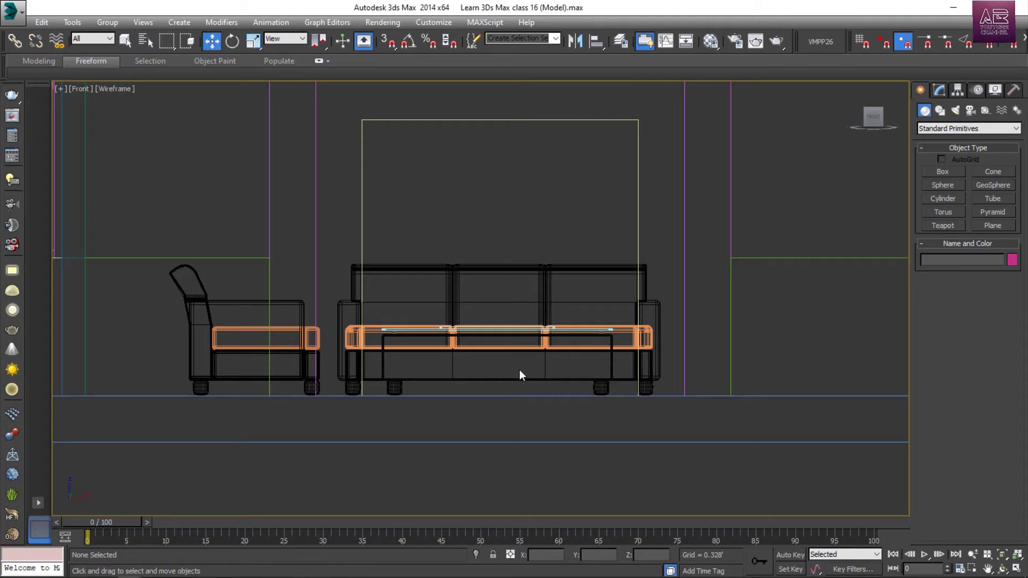
- Inspect the placed furniture in the Perspective view, focusing on the three-seater sofa
key(alt+w)
click(512, 341)
key(alt+w)
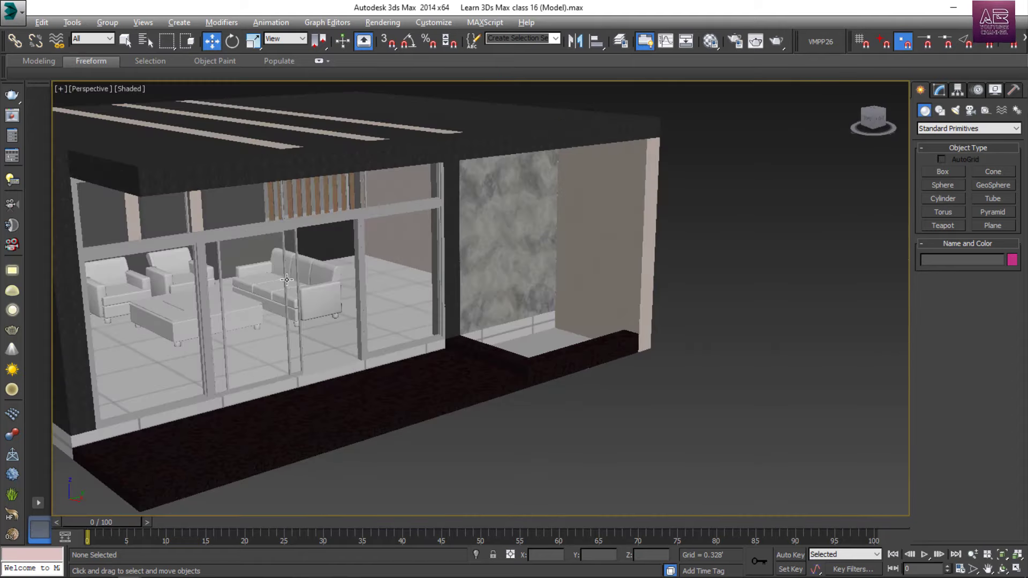
scroll(286, 279, up, 5)
click(396, 313)
key(z)
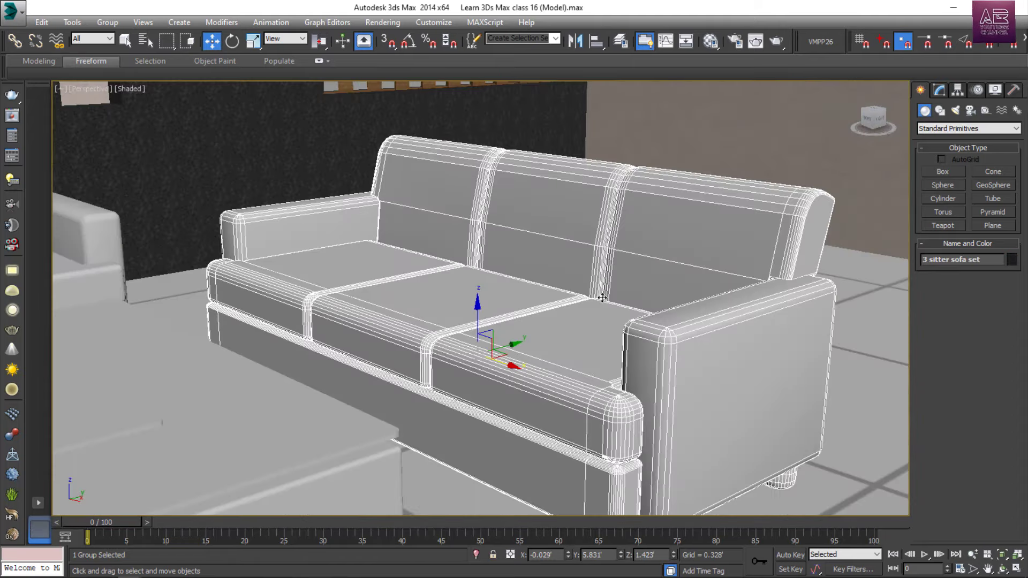
scroll(602, 298, down, 3)
alt+middle_drag(601, 298, 530, 292)
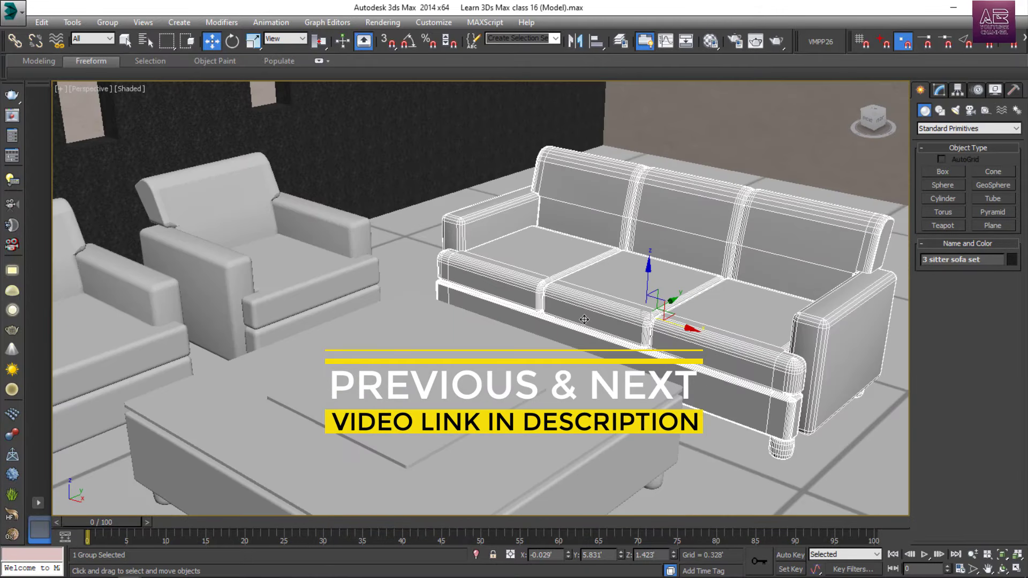
middle_drag(584, 320, 554, 267)
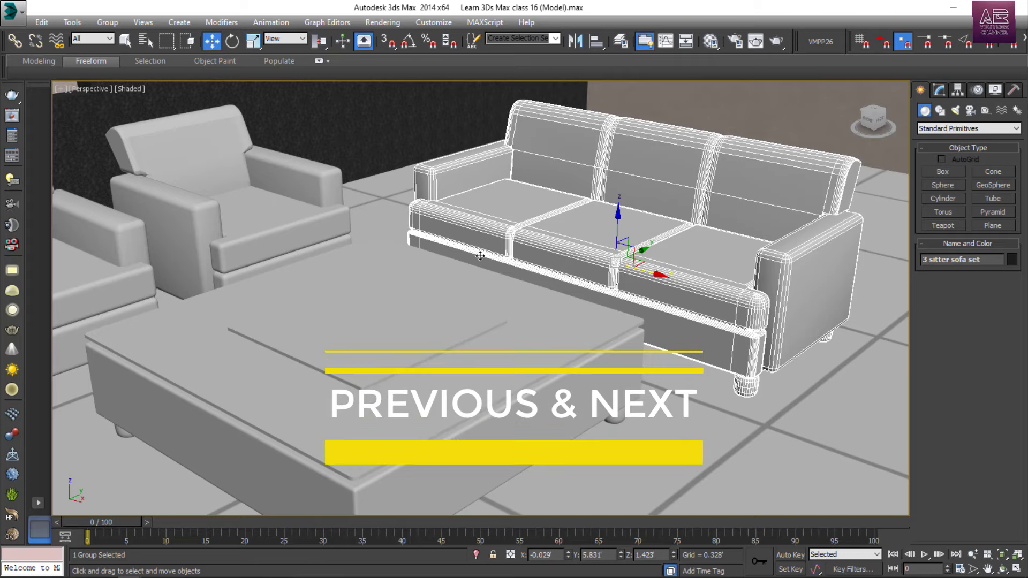
alt+middle_drag(502, 254, 251, 242)
scroll(520, 247, up, 3)
alt+middle_drag(251, 242, 412, 260)
- Create a box about 1.25' long, 1.68' wide and 1.43' high on the floor beside the three-seater sofa's armrest
middle_drag(655, 294, 442, 224)
middle_drag(691, 279, 737, 321)
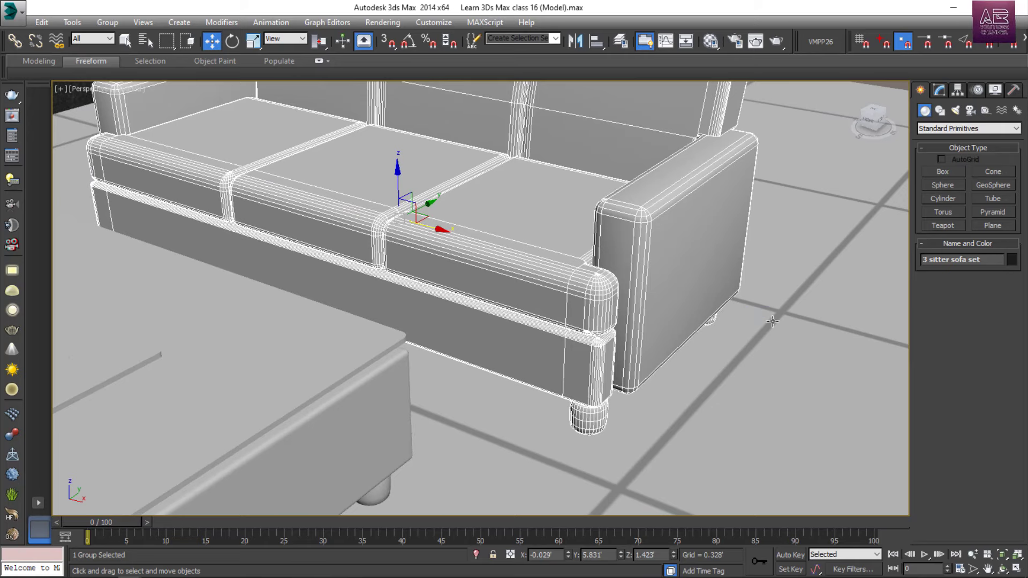
middle_drag(726, 334, 656, 309)
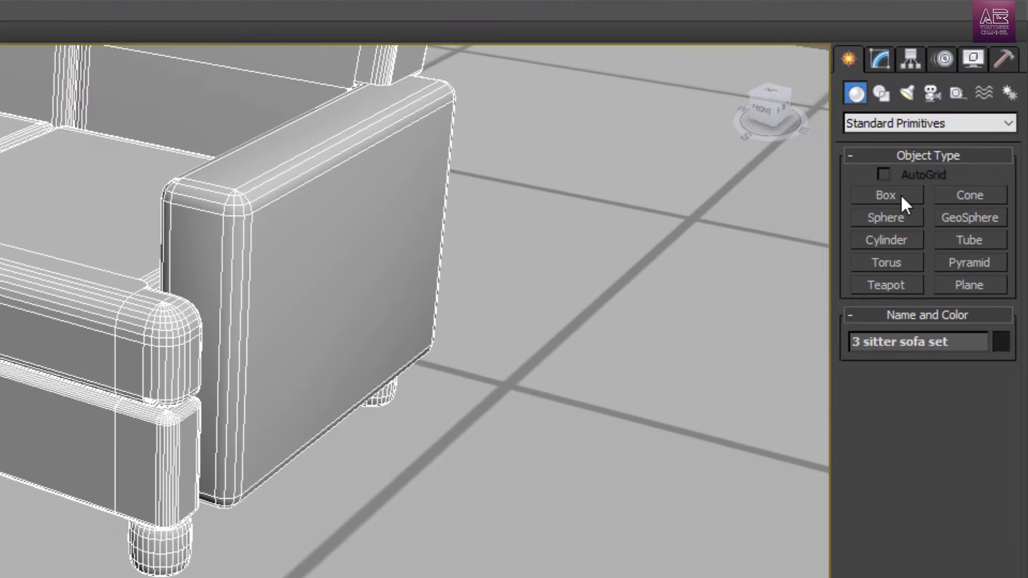
click(901, 194)
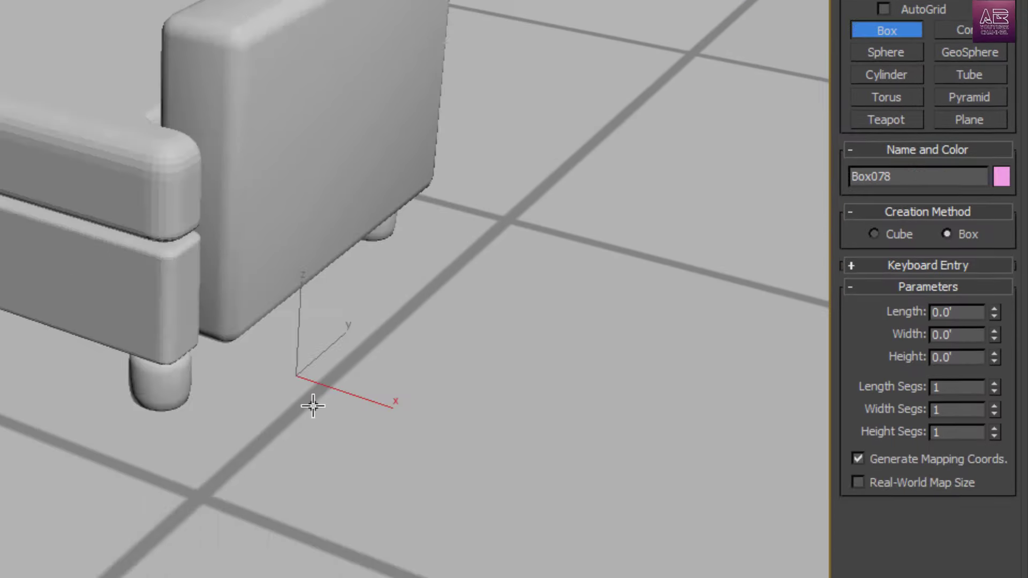
drag(306, 407, 489, 501)
click(556, 238)
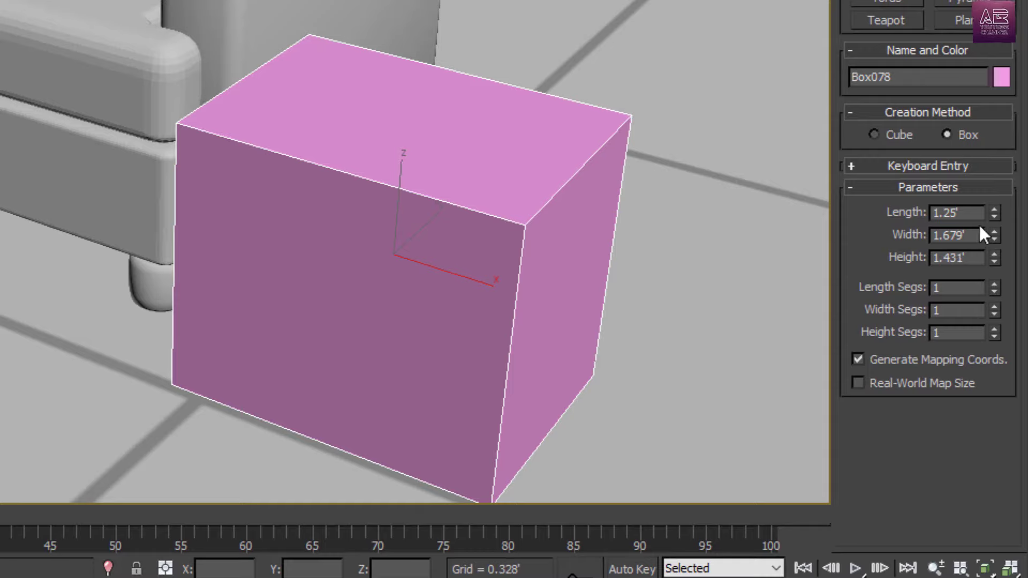
- Set the box's height to 1.333' and compare it with the sofa's seat height
double_click(975, 259)
key(Return)
scroll(552, 331, up, 3)
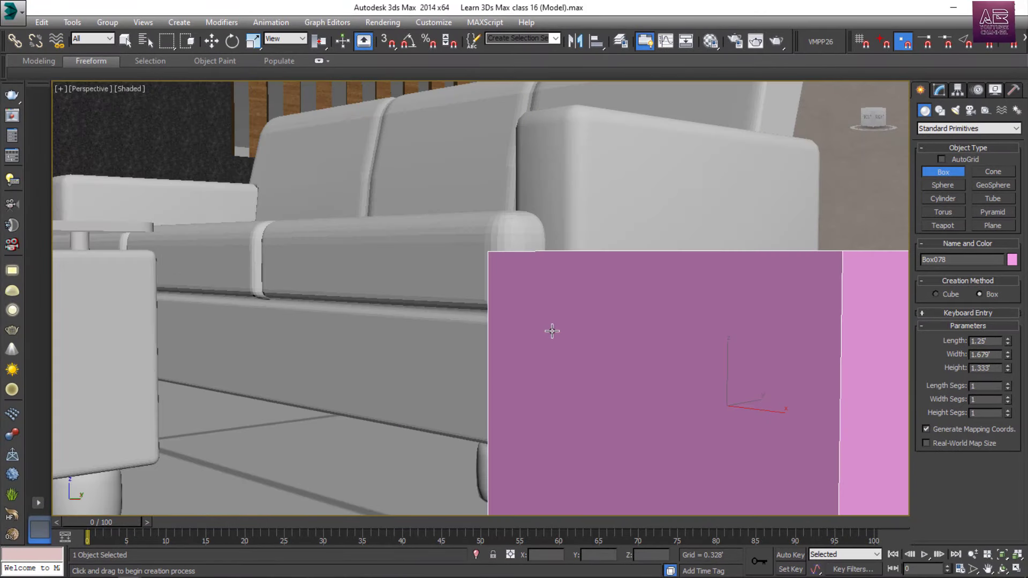
middle_drag(553, 330, 582, 309)
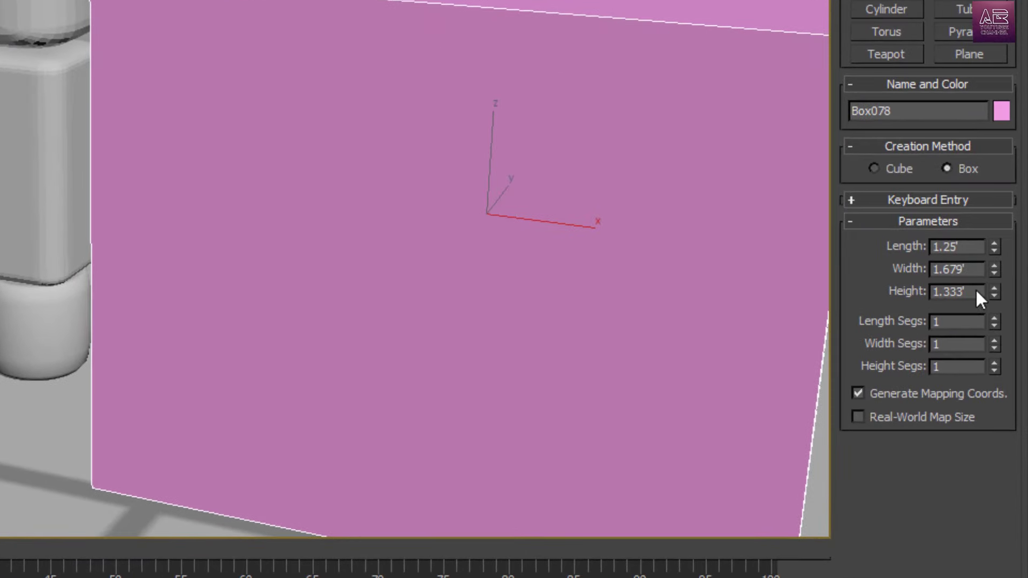
- Set the box's height to 1.5', check it against the sofa's seat, and delete the box
double_click(976, 289)
text(1.5)
key(Return)
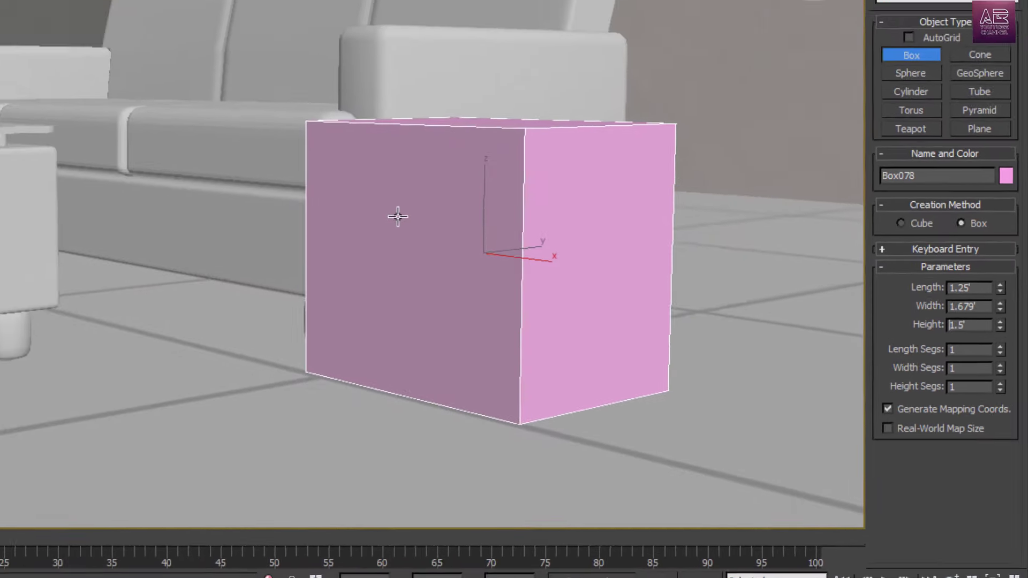
scroll(583, 299, down, 8)
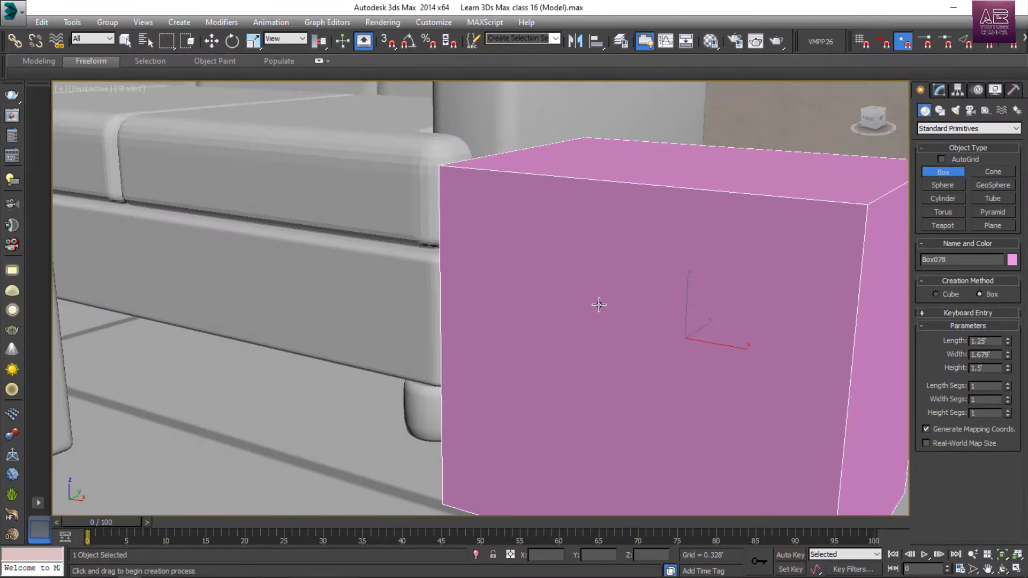
scroll(685, 324, down, 4)
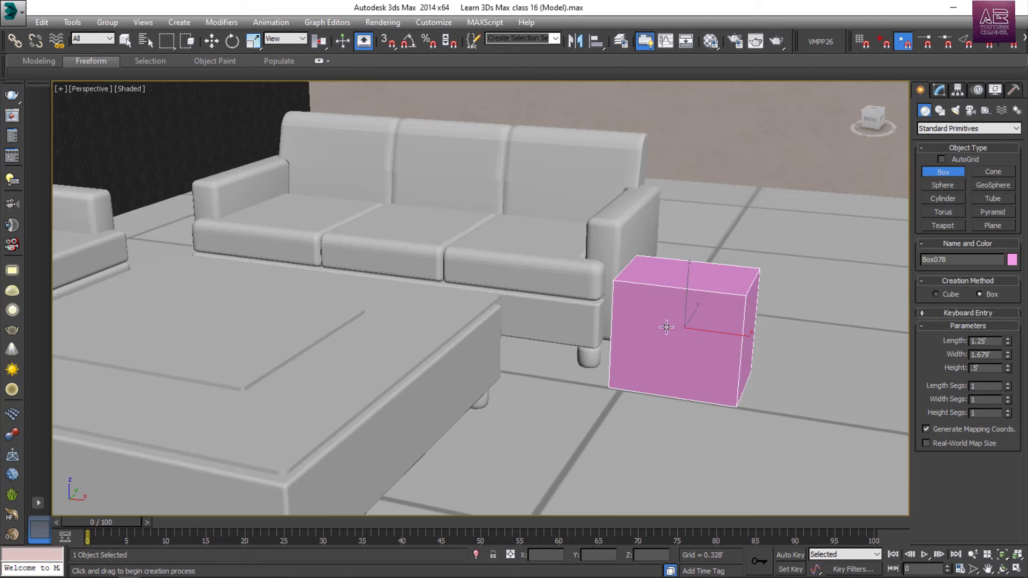
middle_drag(667, 327, 712, 333)
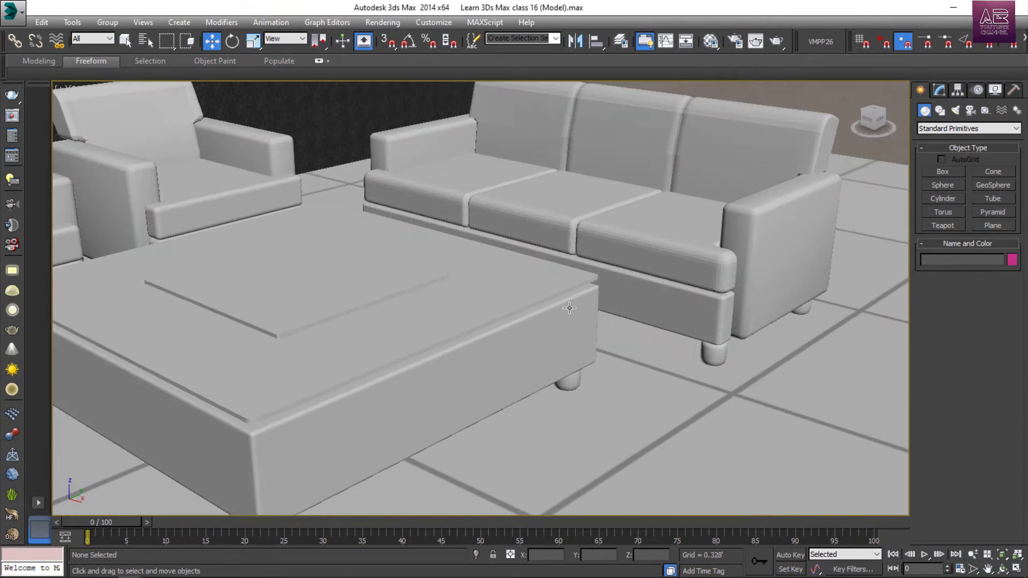
- Inspect the sofa set and coffee table in the Perspective view, from close up and from outside the glass front
middle_drag(569, 307, 624, 339)
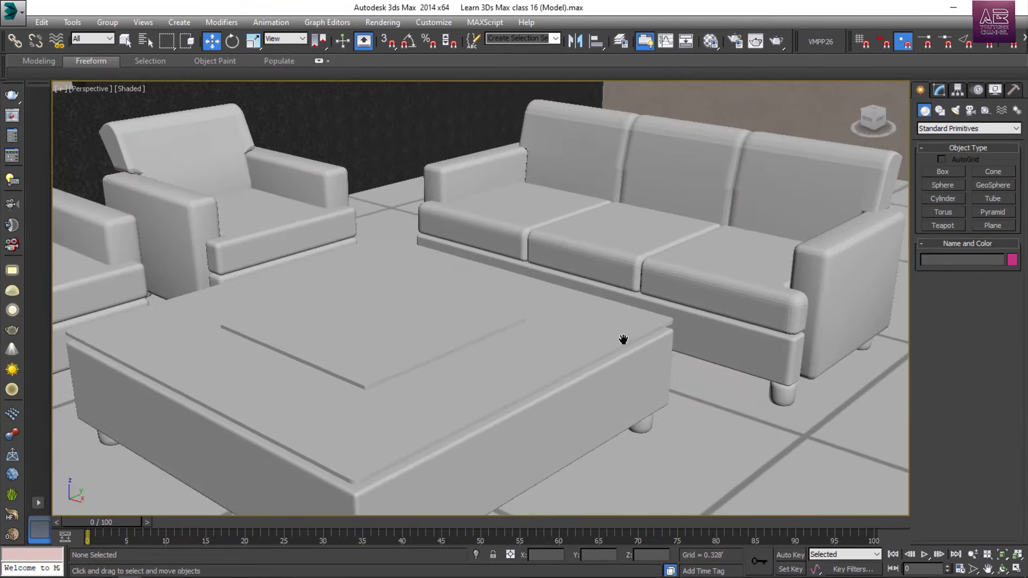
scroll(623, 339, down, 5)
alt+middle_drag(675, 366, 613, 353)
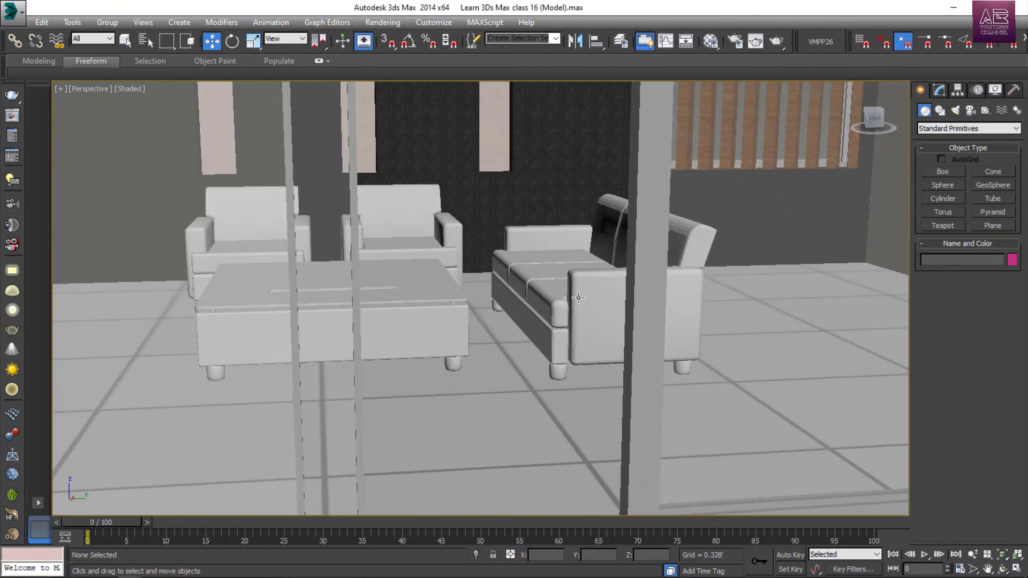
scroll(578, 298, up, 3)
middle_drag(586, 300, 551, 340)
scroll(585, 331, down, 5)
middle_drag(480, 361, 580, 362)
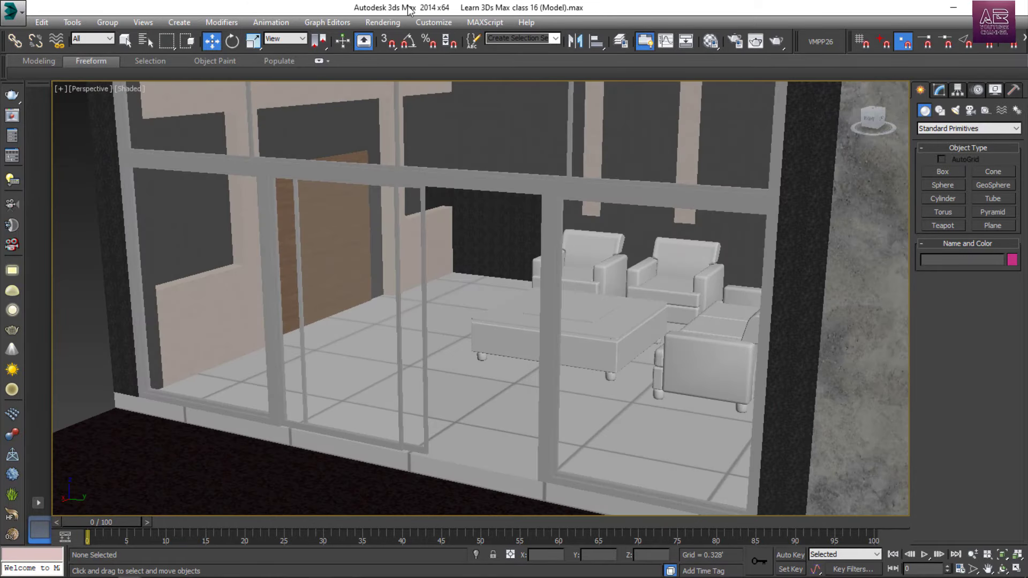
- Merge the "home theator" file from the desktop into the scene, auto-renaming merged materials for all duplicates
drag(408, 10, 669, 79)
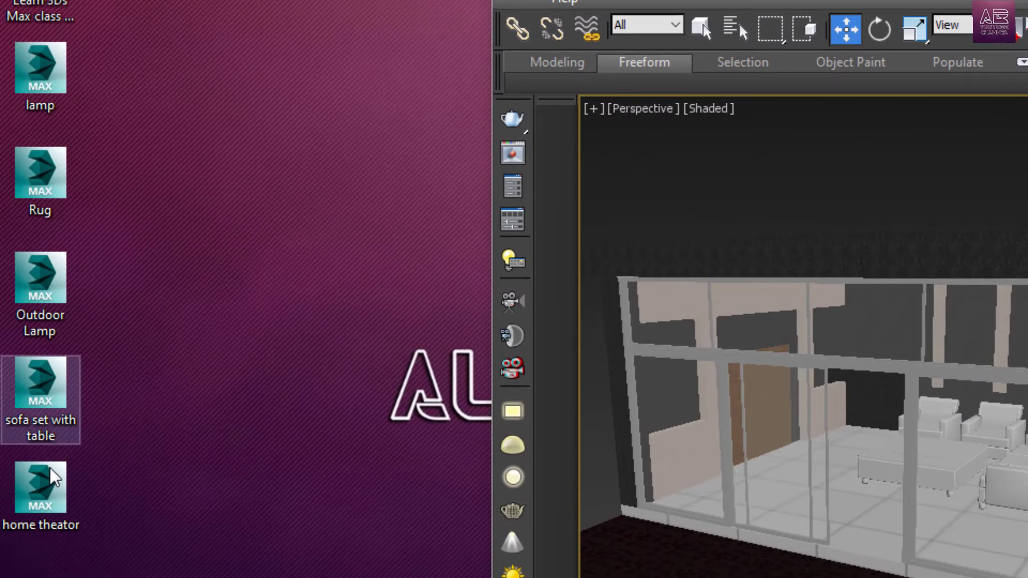
drag(38, 500, 500, 425)
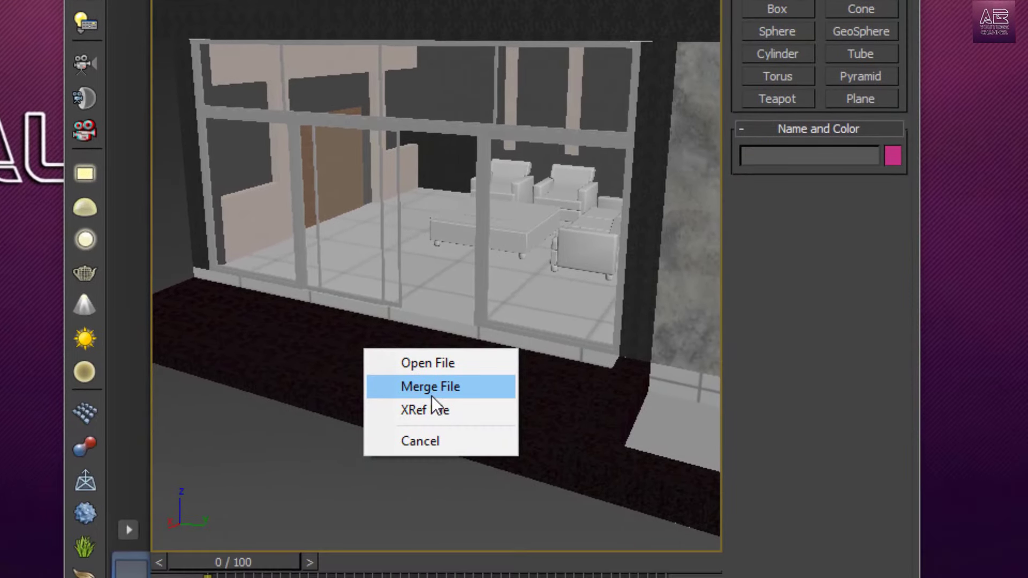
click(432, 395)
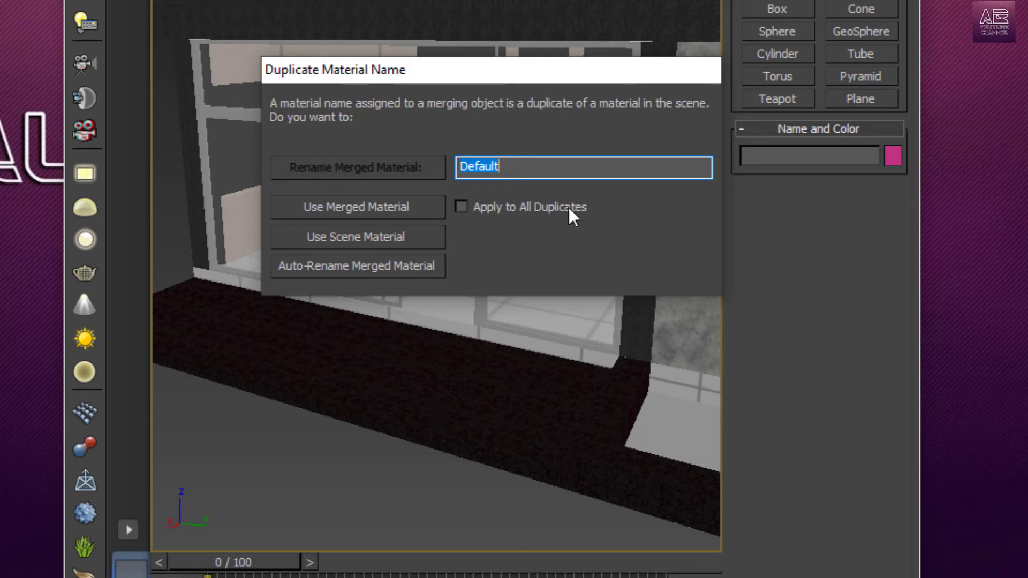
click(457, 203)
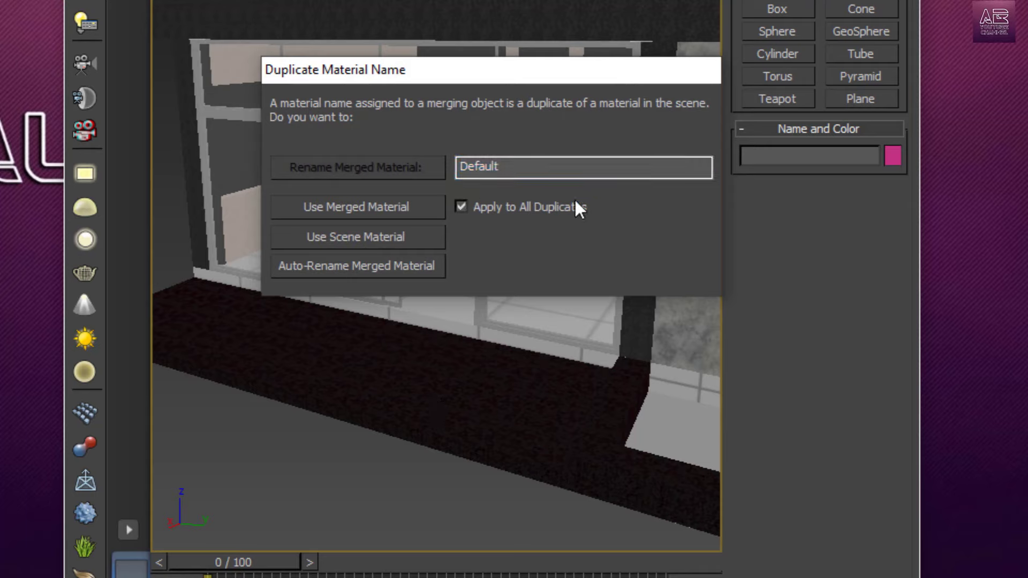
click(371, 266)
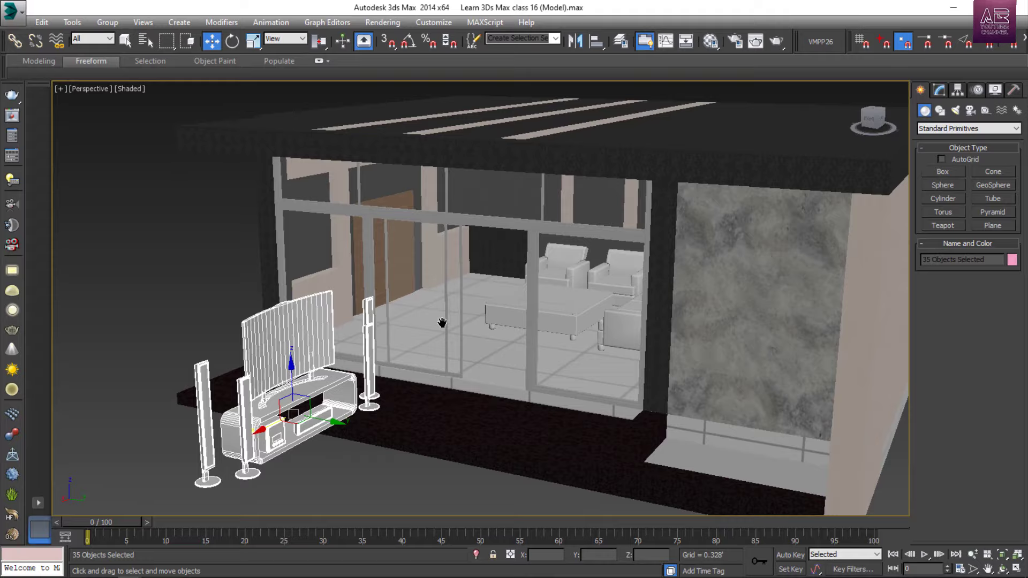
- Move the merged home theatre set in the Top view to the wall with the wooden panel, opposite the three-seater sofa
middle_drag(441, 323, 462, 290)
scroll(461, 290, up, 6)
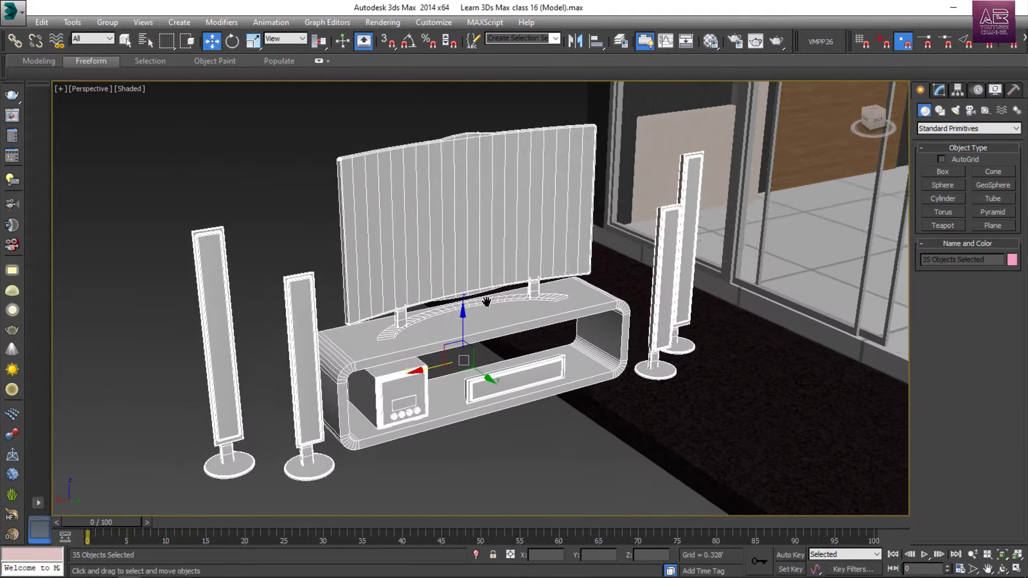
scroll(469, 292, down, 4)
alt+middle_drag(478, 259, 466, 292)
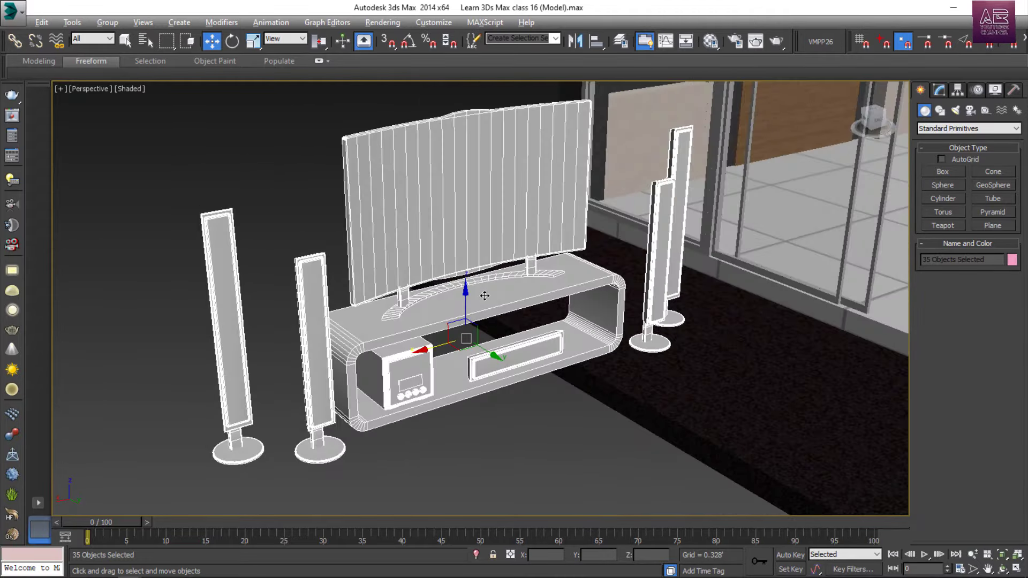
key(alt+w)
key(alt+w)
scroll(458, 274, down, 5)
scroll(458, 274, up, 4)
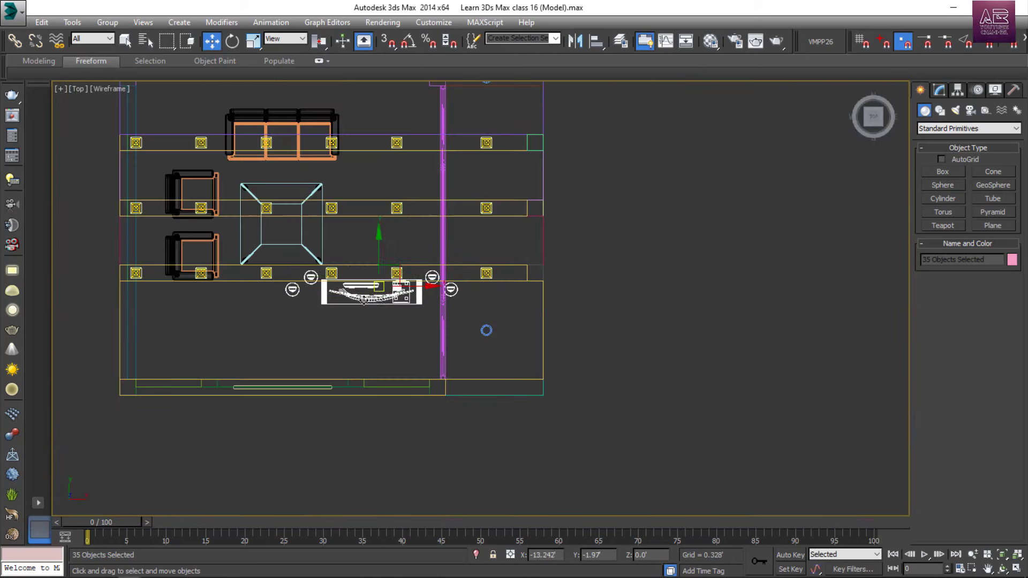
drag(314, 338, 289, 372)
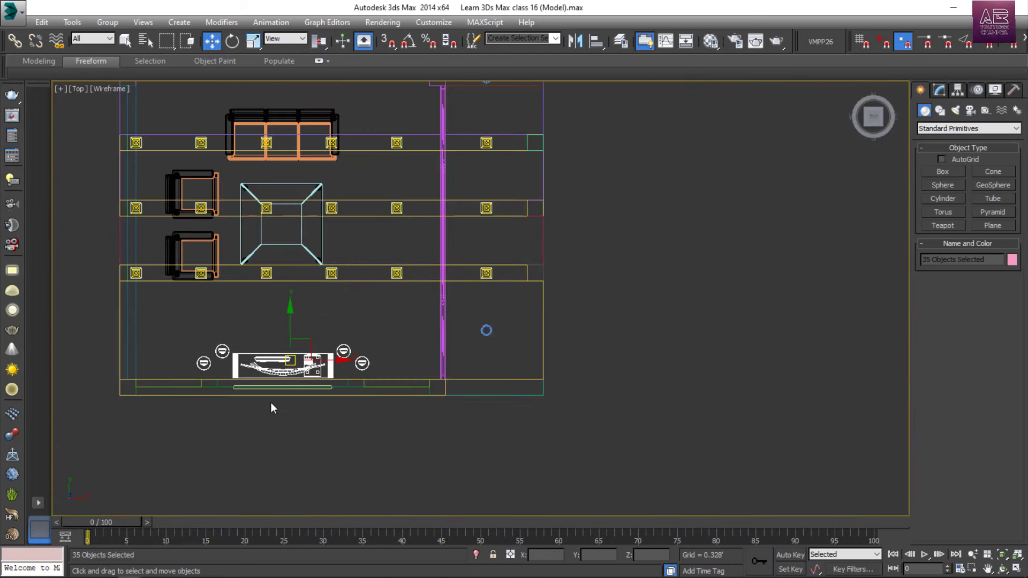
- Centre the home theatre set on the wooden wall panel and shift it about 0.48' in negative Y to meet the panel
scroll(271, 403, up, 5)
middle_drag(324, 342, 442, 361)
scroll(392, 356, up, 2)
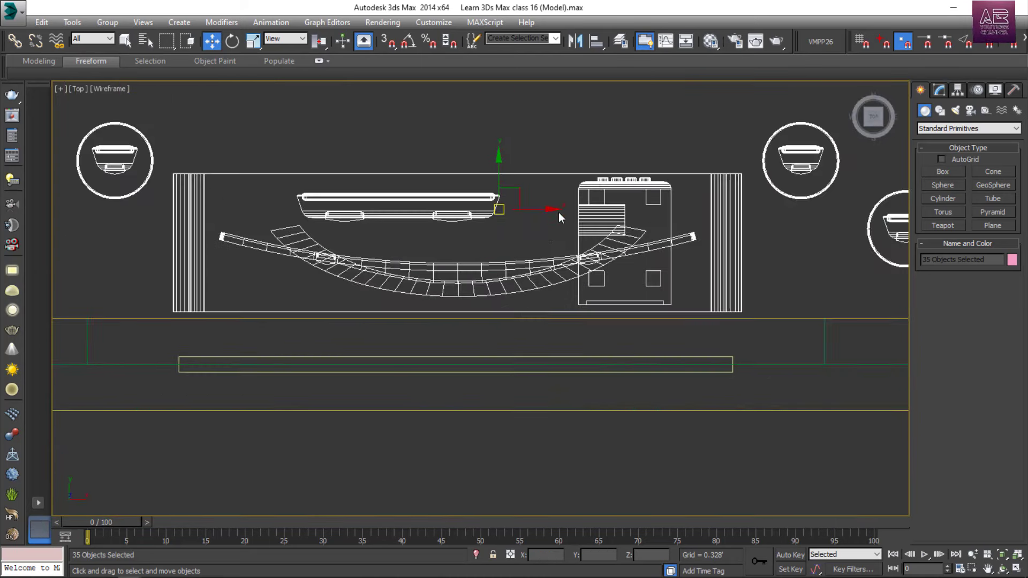
drag(543, 209, 539, 210)
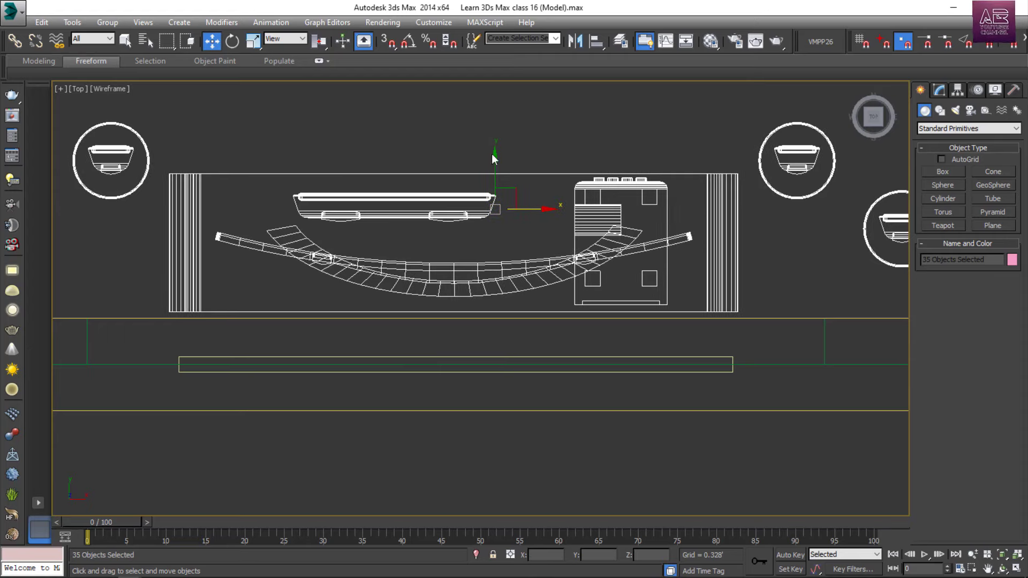
drag(494, 157, 494, 201)
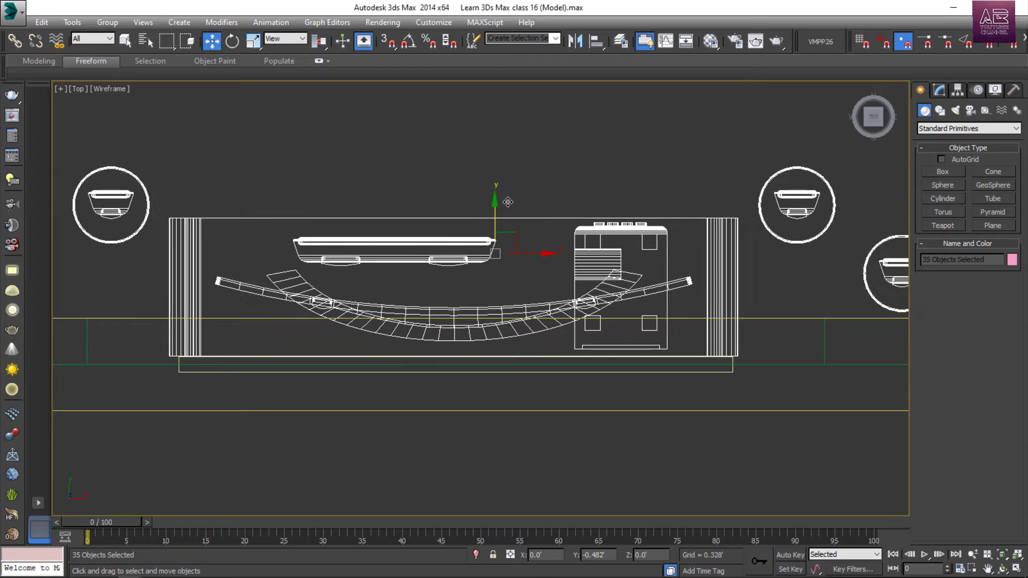
scroll(696, 372, up, 4)
scroll(653, 372, down, 3)
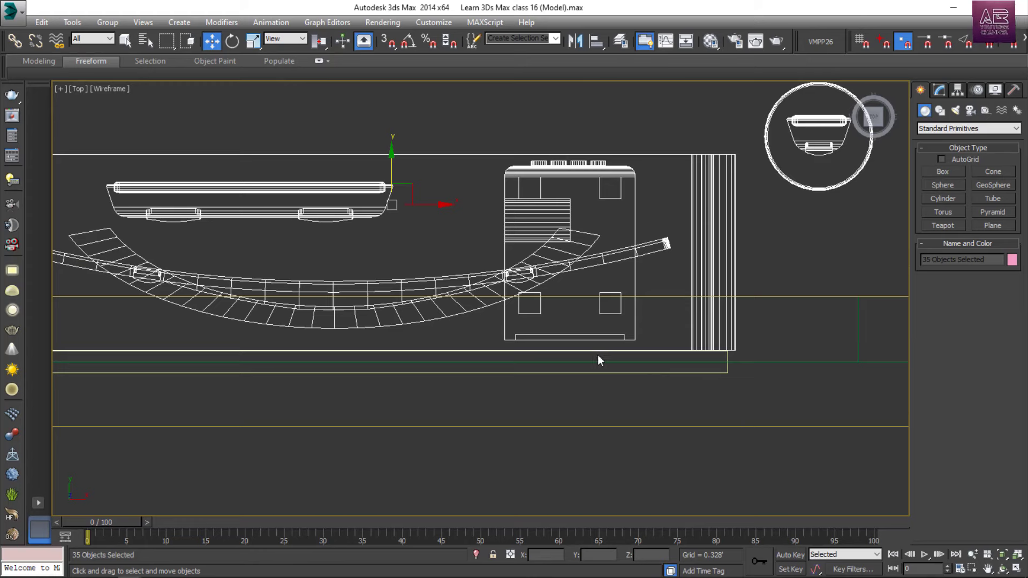
scroll(597, 355, down, 2)
scroll(313, 327, up, 2)
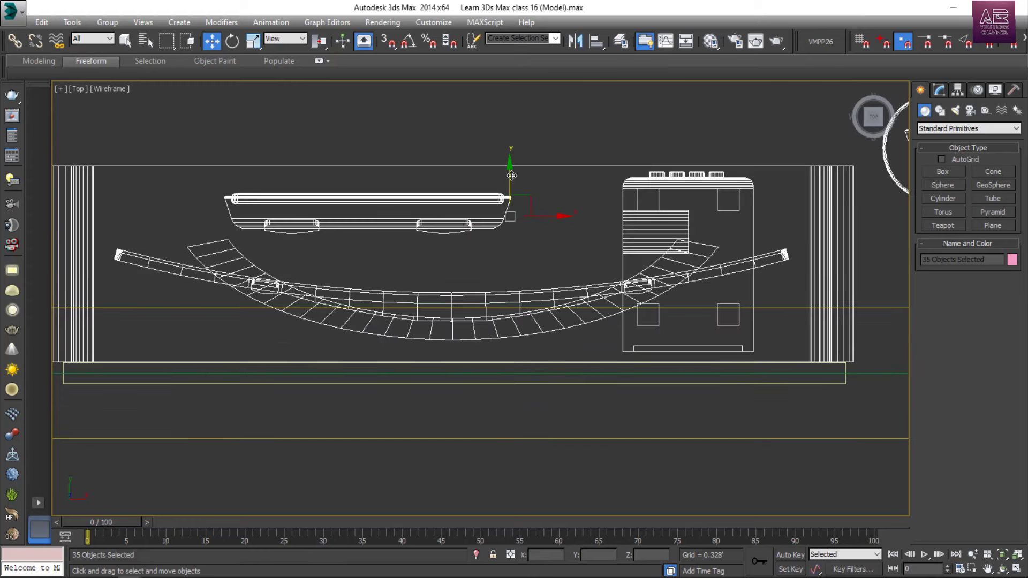
drag(512, 176, 520, 176)
scroll(423, 346, down, 3)
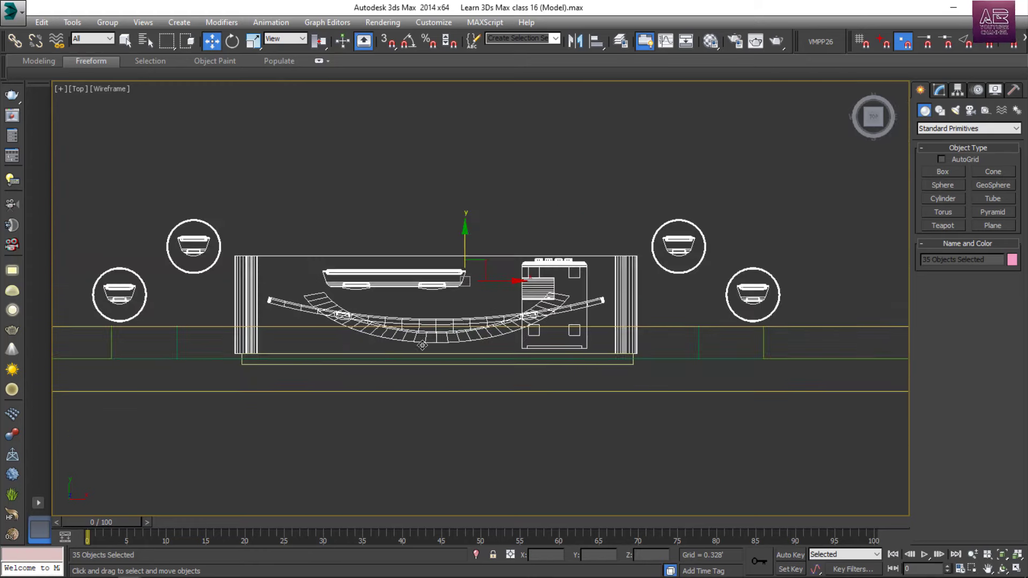
- Check the home theatre set's position against the floor in the Left view and inspect the furnished room in Perspective
key(alt+w)
key(alt+w)
scroll(413, 294, up, 4)
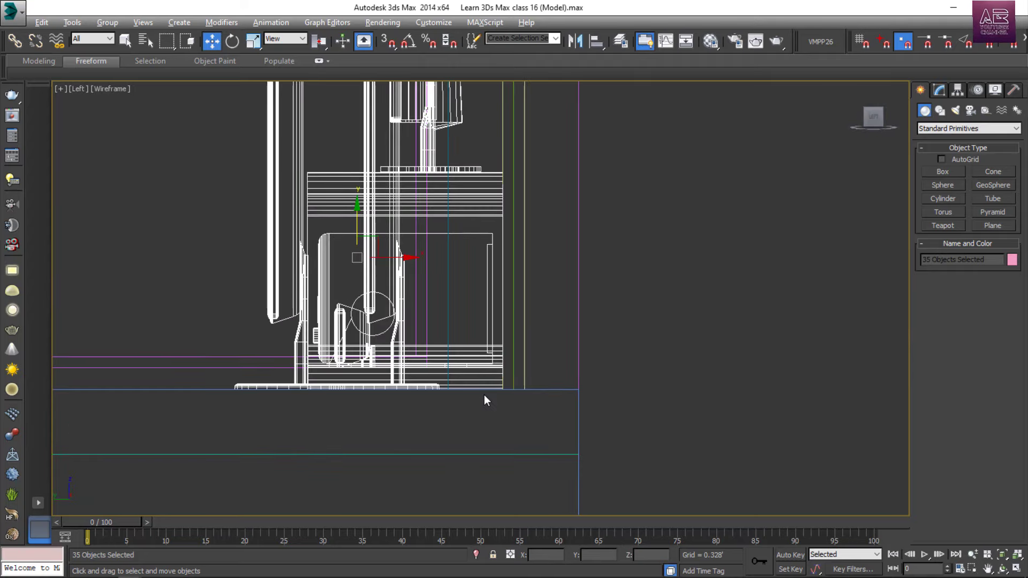
scroll(484, 394, down, 3)
key(p)
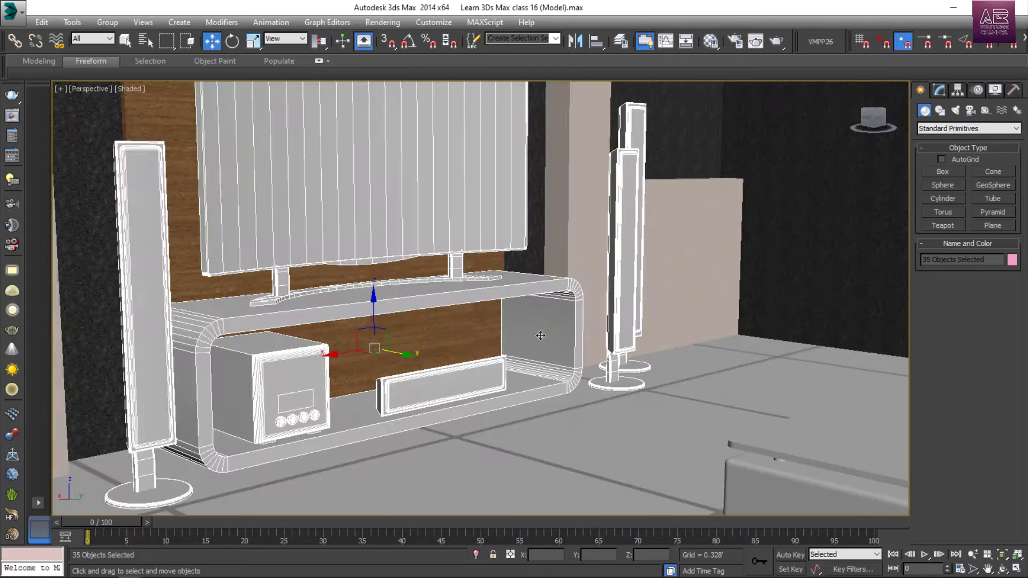
scroll(613, 326, up, 3)
scroll(614, 326, down, 10)
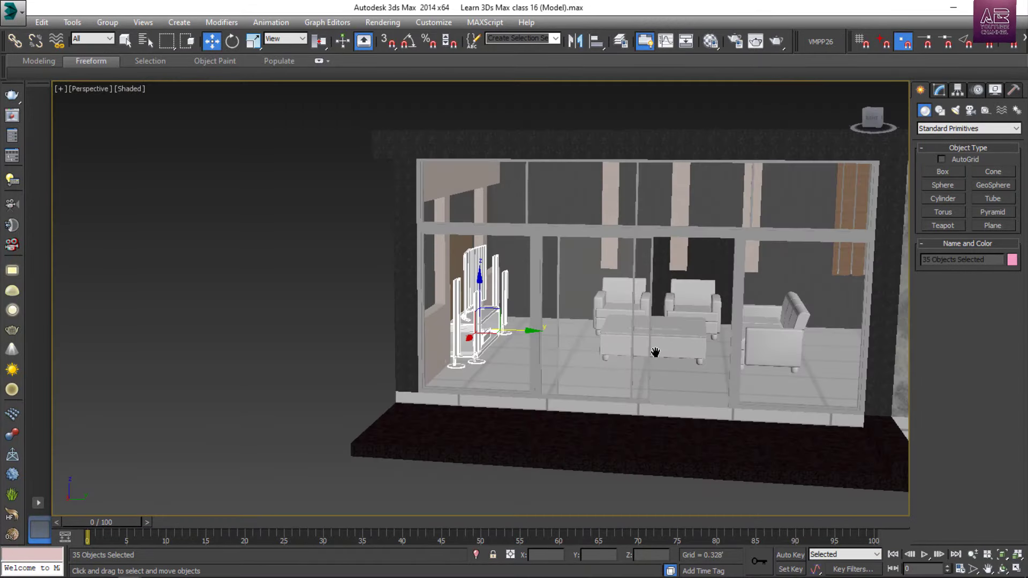
middle_drag(655, 352, 498, 362)
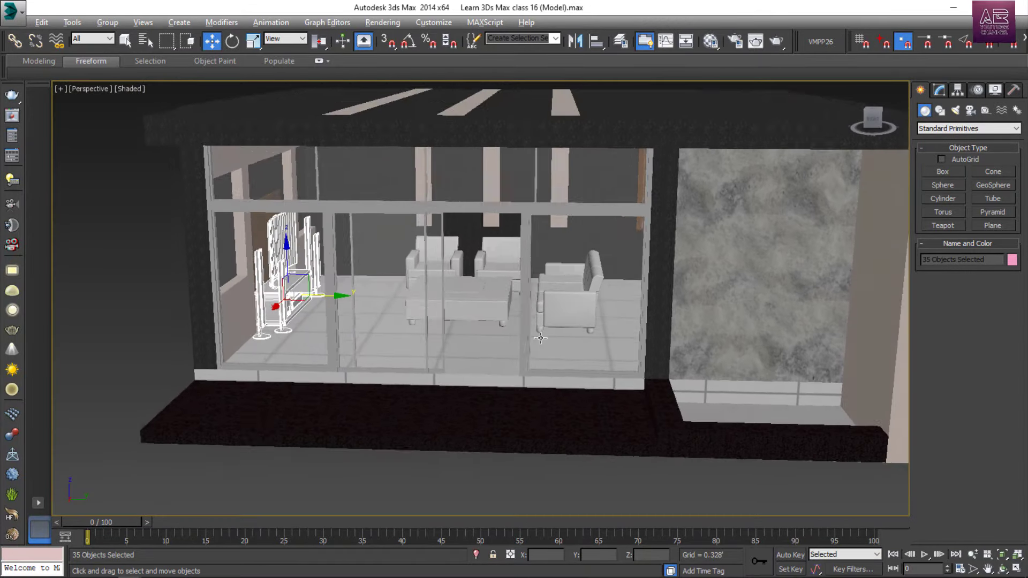
scroll(497, 363, up, 4)
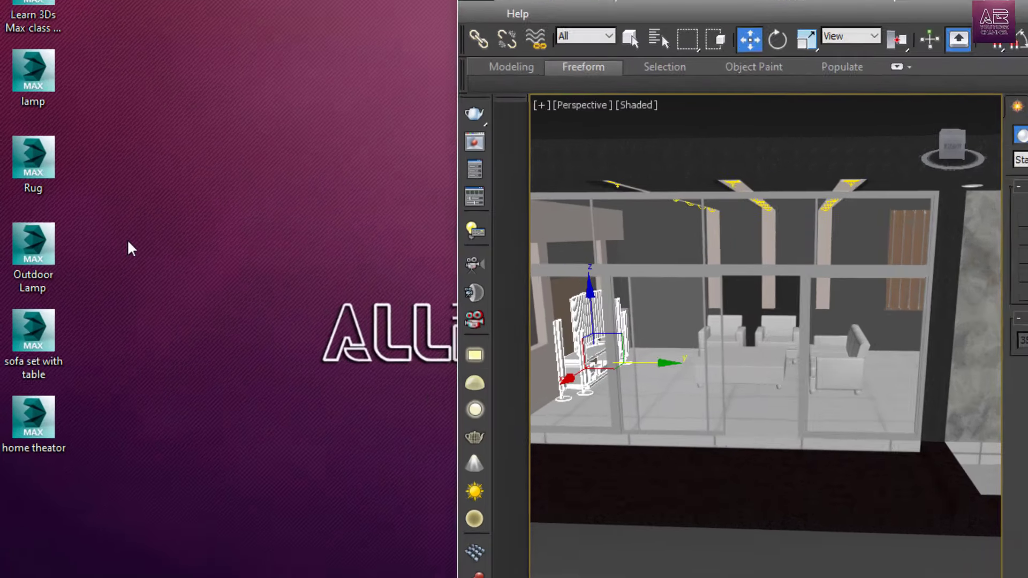
- Merge the "Rug" file from the desktop into the scene, auto-renaming merged materials for all duplicates
drag(23, 145, 216, 191)
drag(363, 244, 899, 577)
click(960, 577)
click(511, 233)
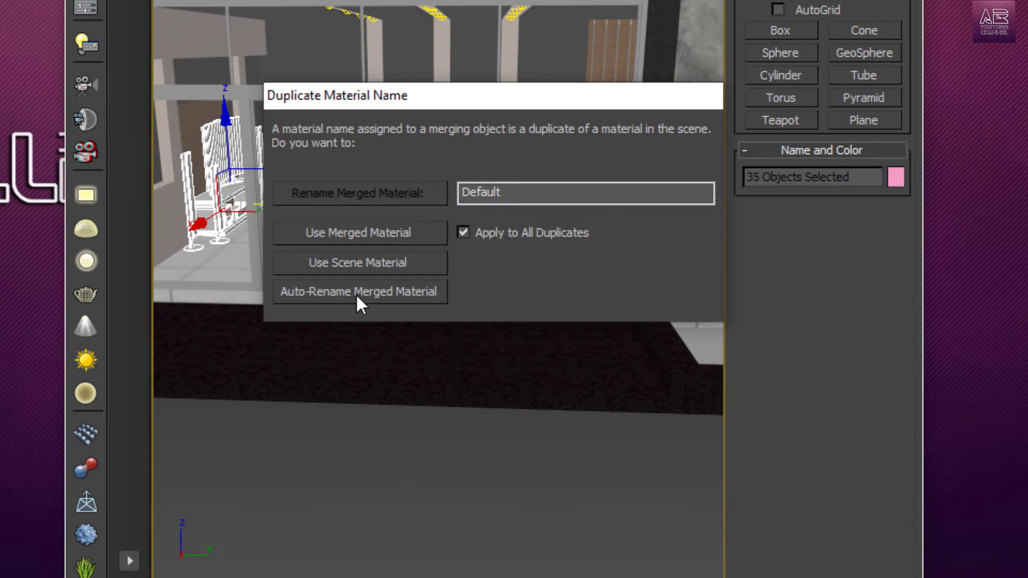
click(352, 295)
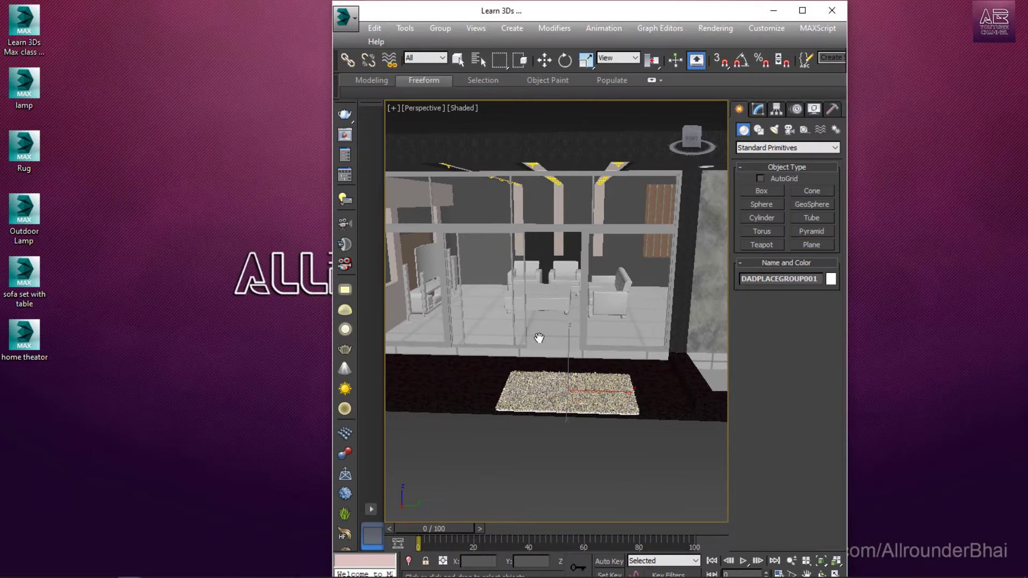
- Select the merged rug and check its height against the floor in the Left view
click(410, 281)
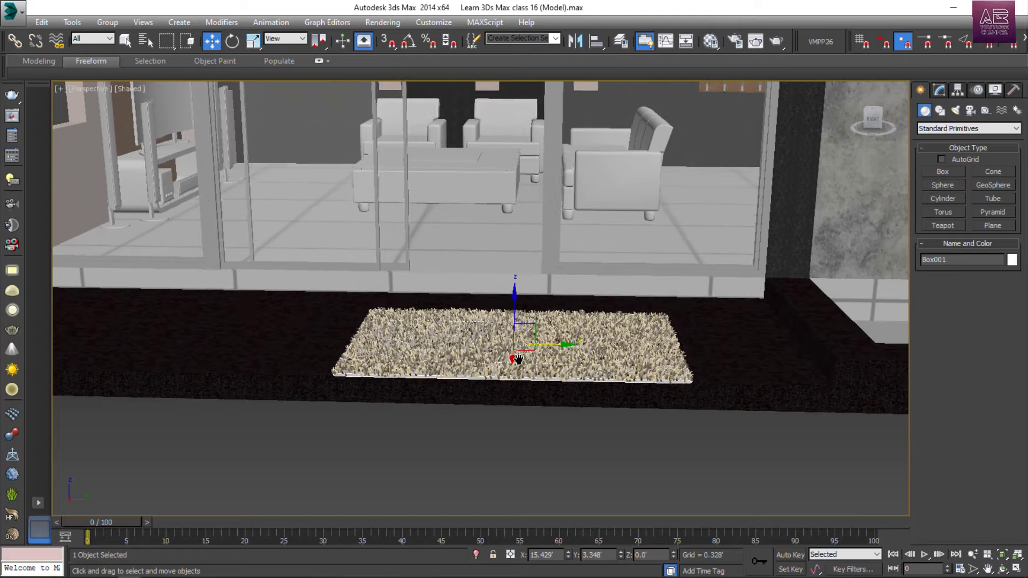
middle_drag(517, 359, 514, 365)
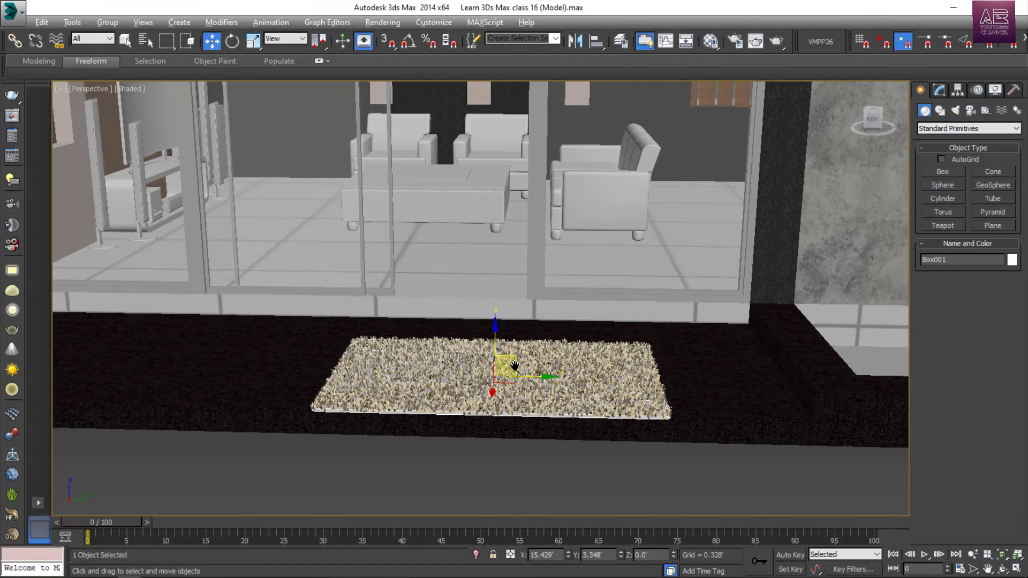
key(l)
scroll(276, 363, up, 5)
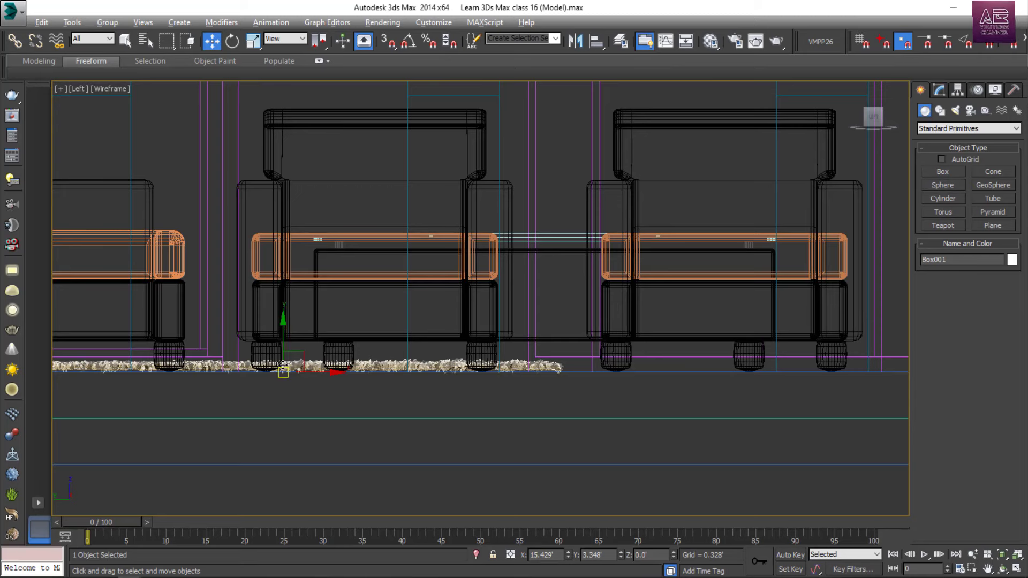
scroll(282, 366, down, 5)
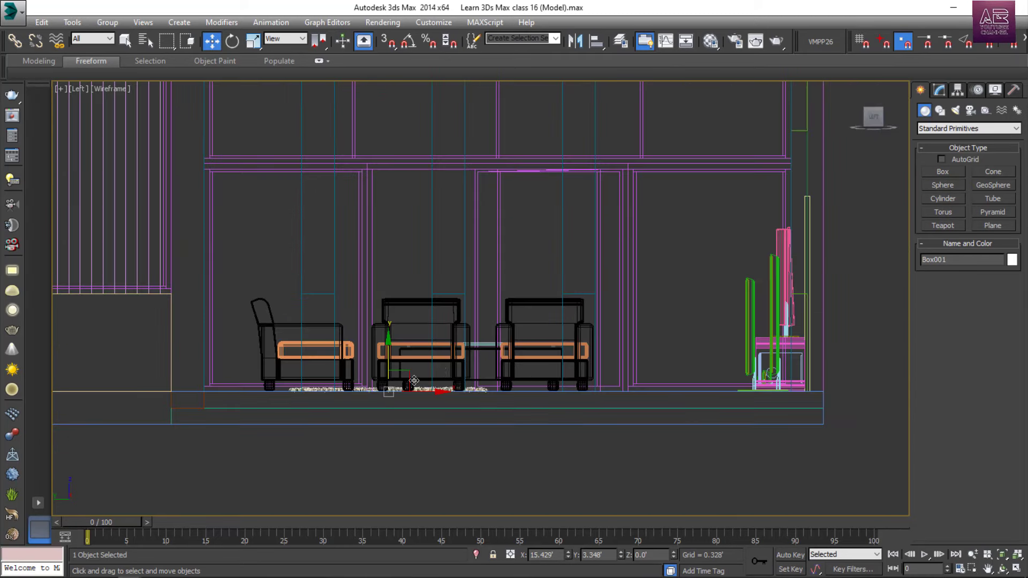
- Move the rug about 8' in the negative X direction in the Front view, placing it inside the living room behind the glass front
key(alt+w)
middle_click(778, 178)
key(alt+w)
scroll(628, 283, down, 5)
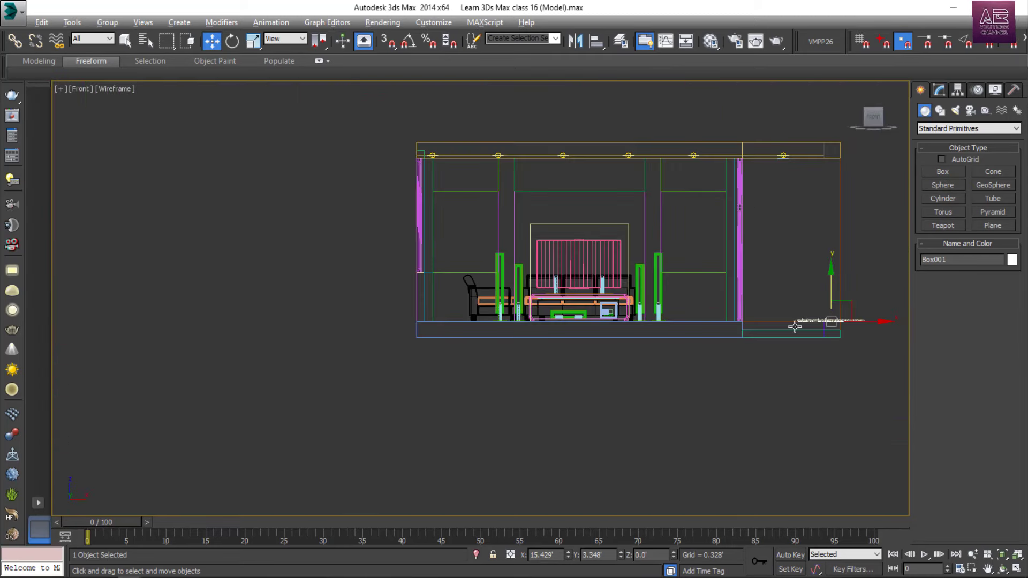
scroll(874, 323, up, 6)
drag(741, 320, 218, 321)
scroll(454, 362, down, 5)
scroll(367, 354, up, 3)
key(alt+w)
middle_click(628, 460)
key(alt+w)
middle_drag(560, 365, 562, 352)
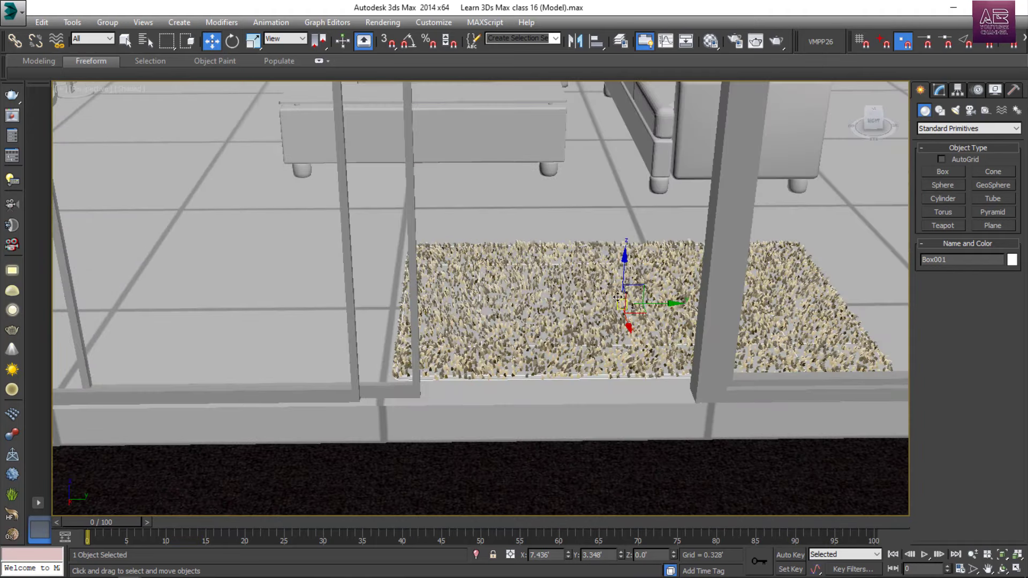
- Move the rug about 1' in the negative Y direction, centring it in front of the sofa set, and deselect it
drag(666, 304, 596, 307)
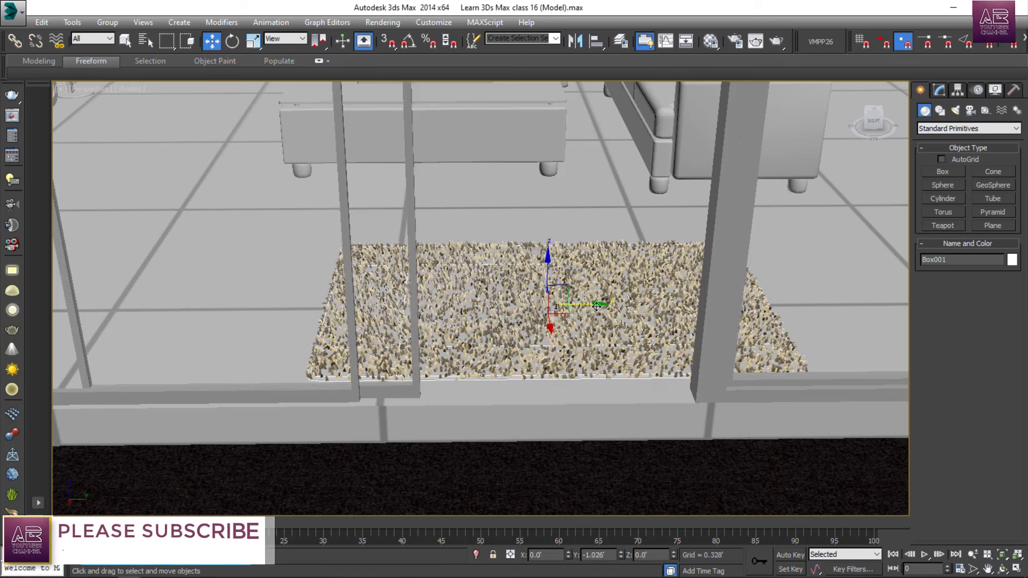
alt+middle_drag(597, 306, 540, 332)
scroll(541, 332, down, 3)
scroll(540, 338, up, 6)
scroll(536, 349, down, 6)
drag(527, 360, 531, 353)
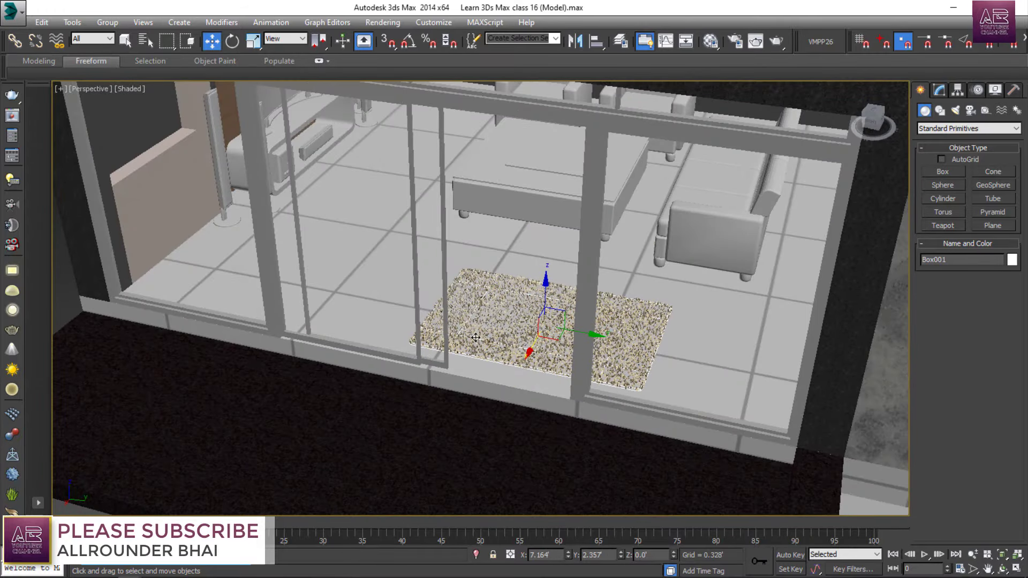
scroll(475, 337, down, 5)
click(537, 379)
alt+middle_drag(537, 378, 548, 358)
scroll(585, 280, up, 5)
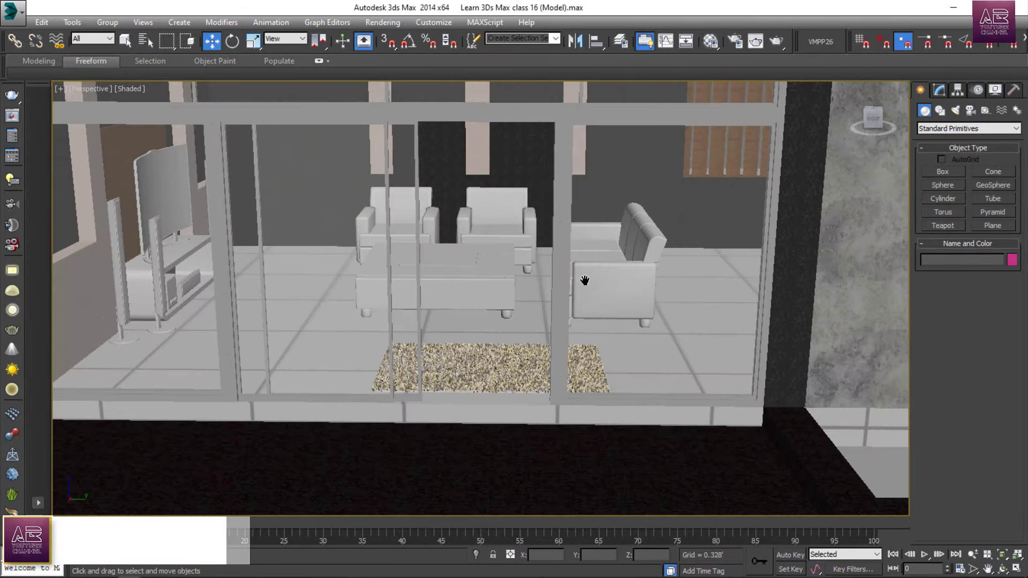
scroll(585, 280, down, 3)
scroll(585, 281, up, 6)
middle_drag(578, 299, 566, 309)
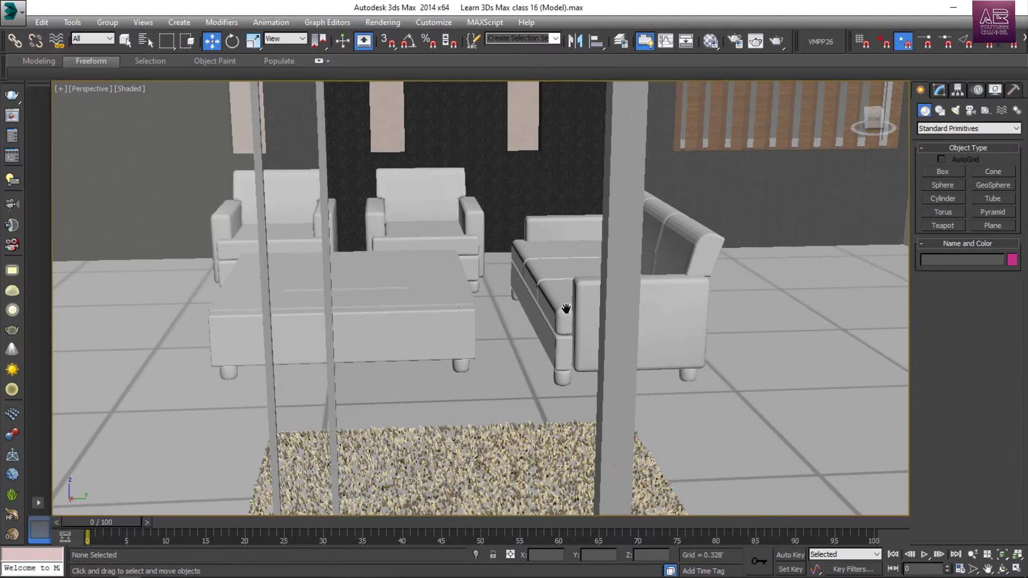
- Merge the "lamp" file from the desktop into the scene, auto-renaming merged materials for all duplicates, and place it in the living room
drag(484, 9, 512, 21)
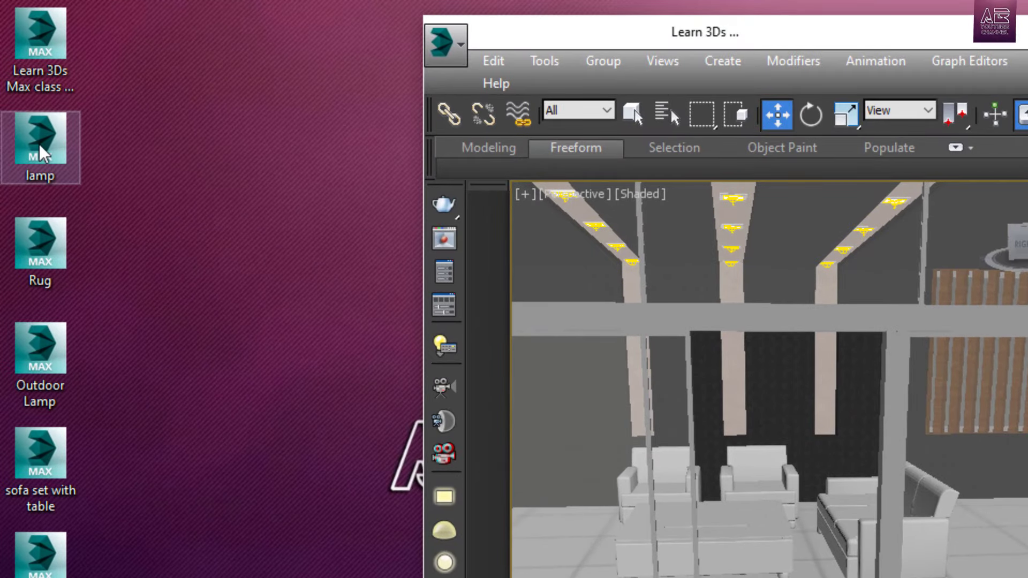
drag(39, 145, 526, 439)
click(461, 386)
click(434, 229)
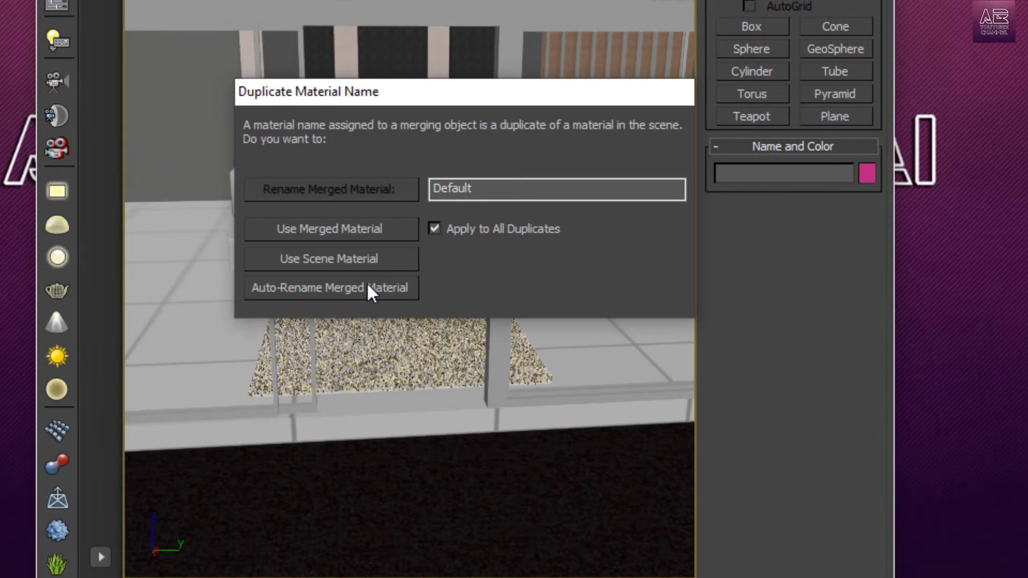
click(372, 288)
click(589, 233)
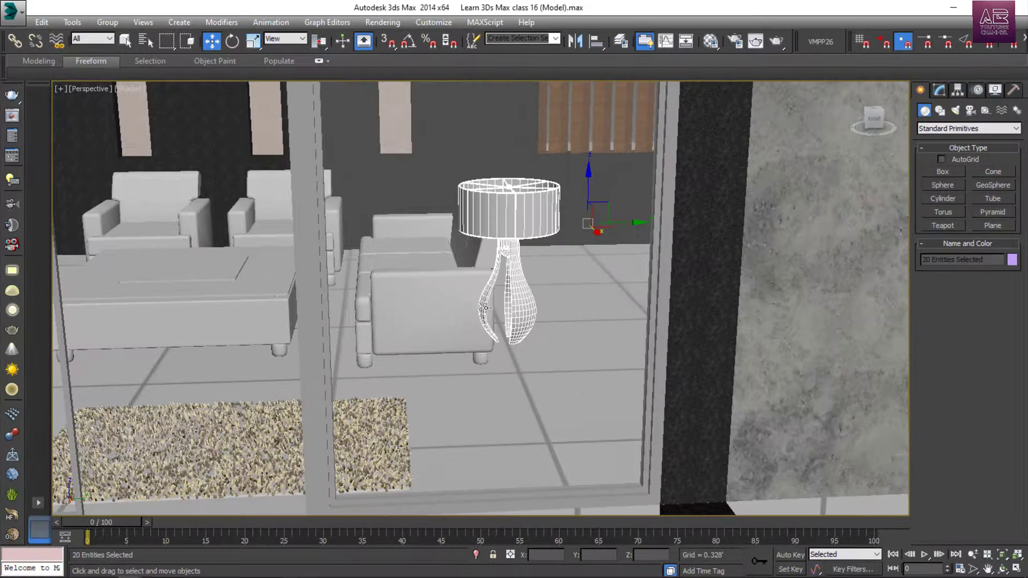
- Move the merged lamp in the negative X direction in the Top view, into the corner between the long sofa and the armchairs
key(alt+w)
key(alt+w)
scroll(400, 247, down, 10)
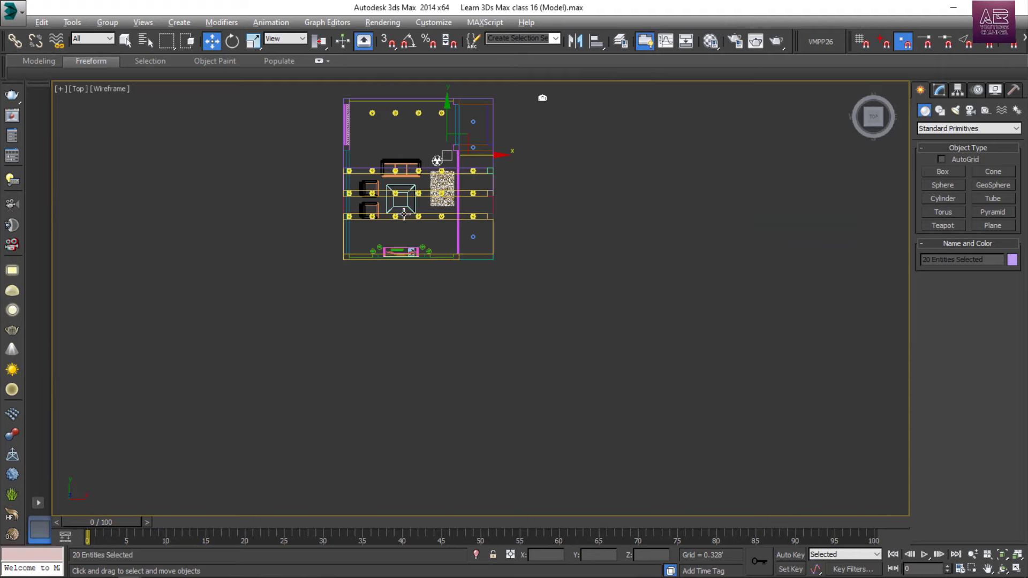
middle_drag(404, 162, 445, 262)
scroll(440, 258, up, 6)
middle_drag(520, 291, 584, 261)
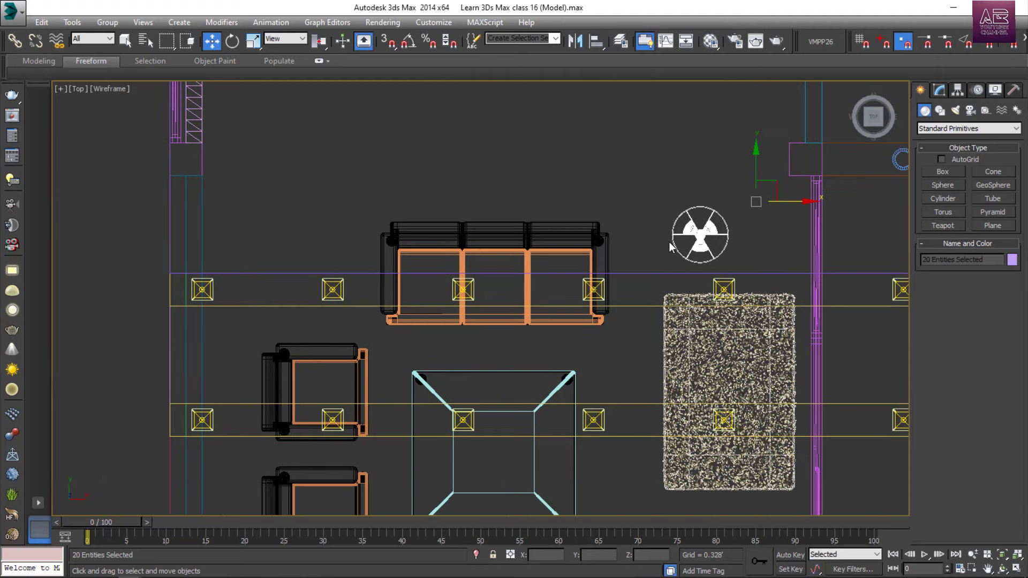
scroll(669, 244, up, 2)
drag(794, 185, 247, 226)
- Nudge the lamp slightly in the positive X direction in the Top view, toward the long sofa
middle_drag(315, 280, 458, 162)
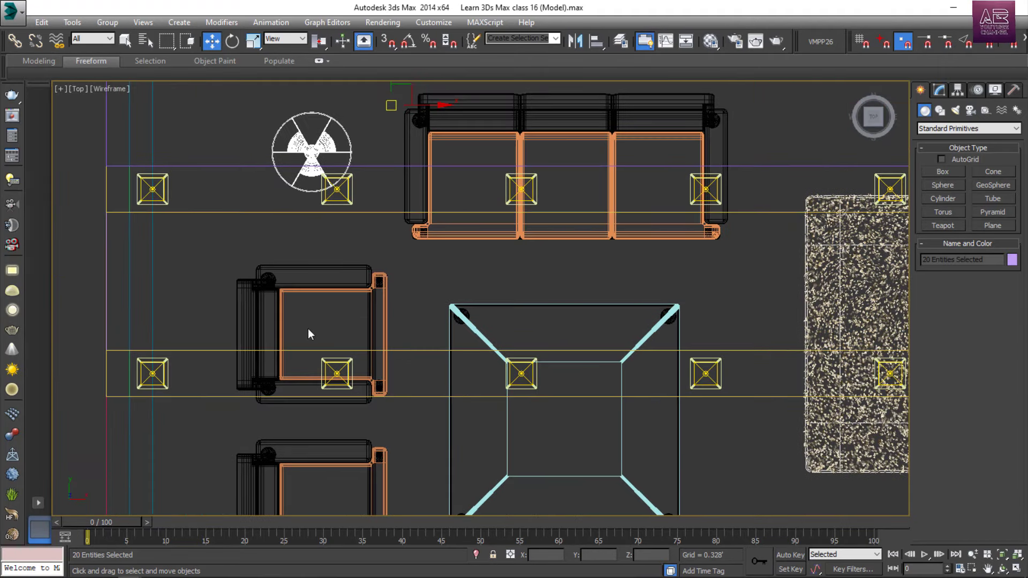
middle_drag(318, 217, 357, 292)
scroll(386, 264, up, 2)
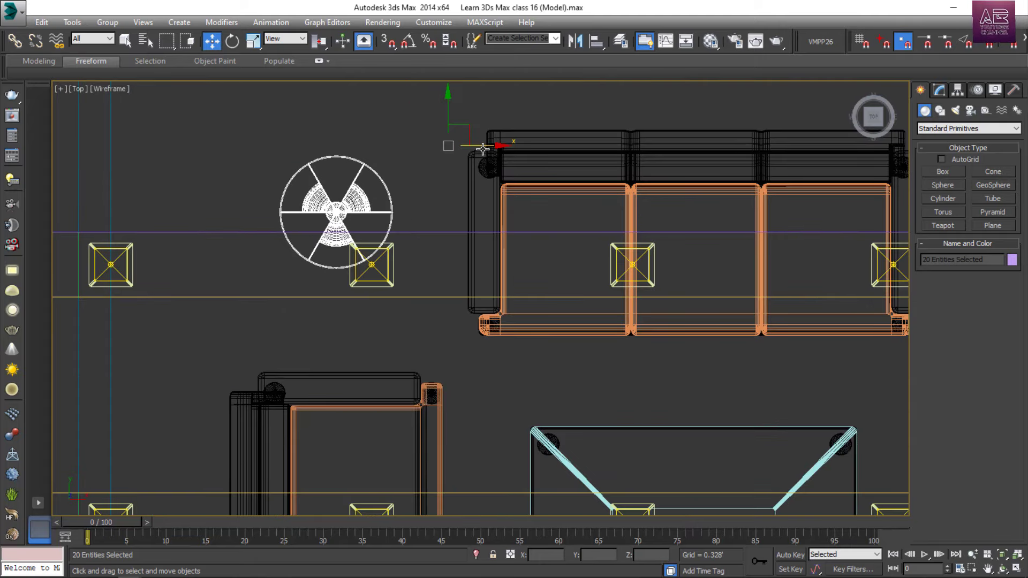
drag(483, 147, 494, 147)
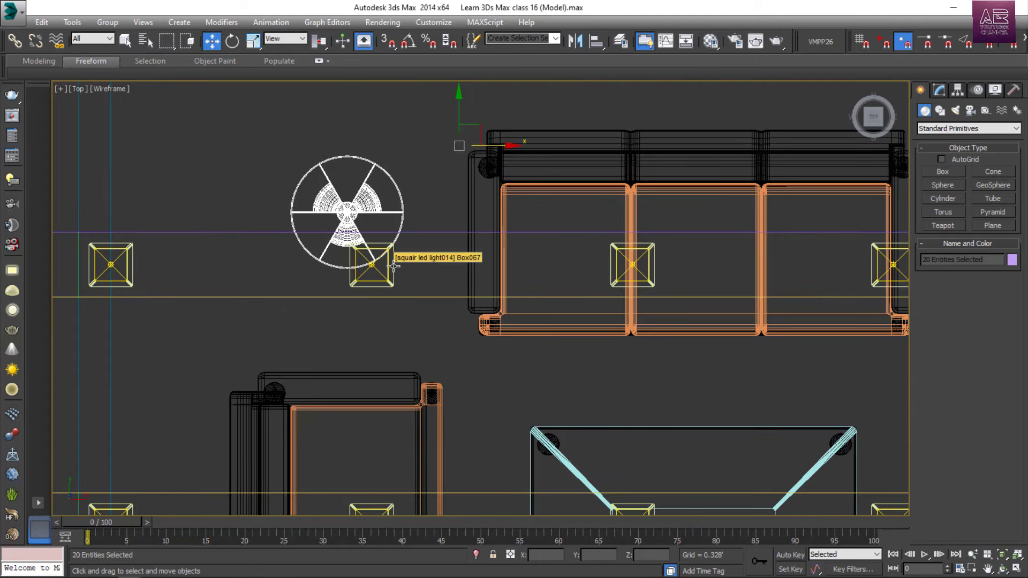
- Check the lamp's height in the Front view and shift it horizontally toward the armchairs in the Left view
key(alt+w)
right_click(639, 173)
key(alt+w)
scroll(513, 246, down, 6)
scroll(336, 237, up, 9)
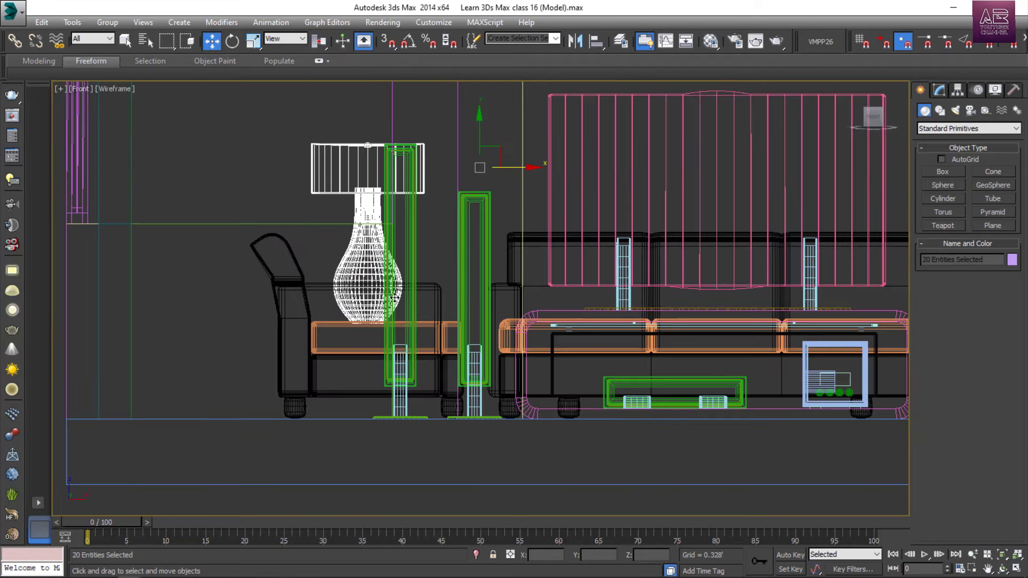
scroll(394, 298, down, 1)
key(alt+w)
right_click(288, 345)
key(alt+w)
scroll(274, 318, up, 4)
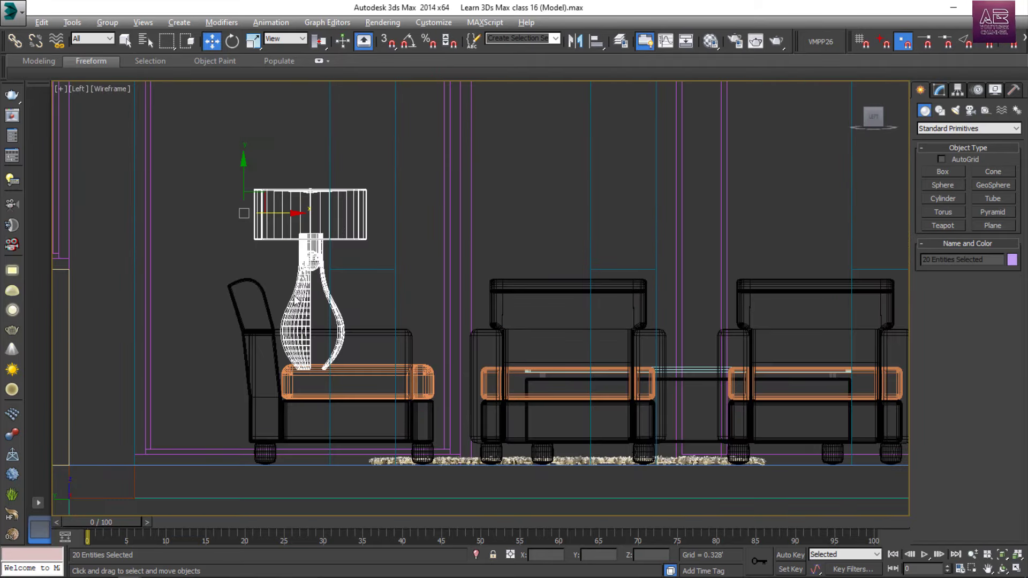
drag(340, 224, 380, 226)
- Inspect the lamp in Perspective from several sides, checking its base against the sofas and the floor beneath it
key(alt+w)
right_click(643, 406)
key(alt+w)
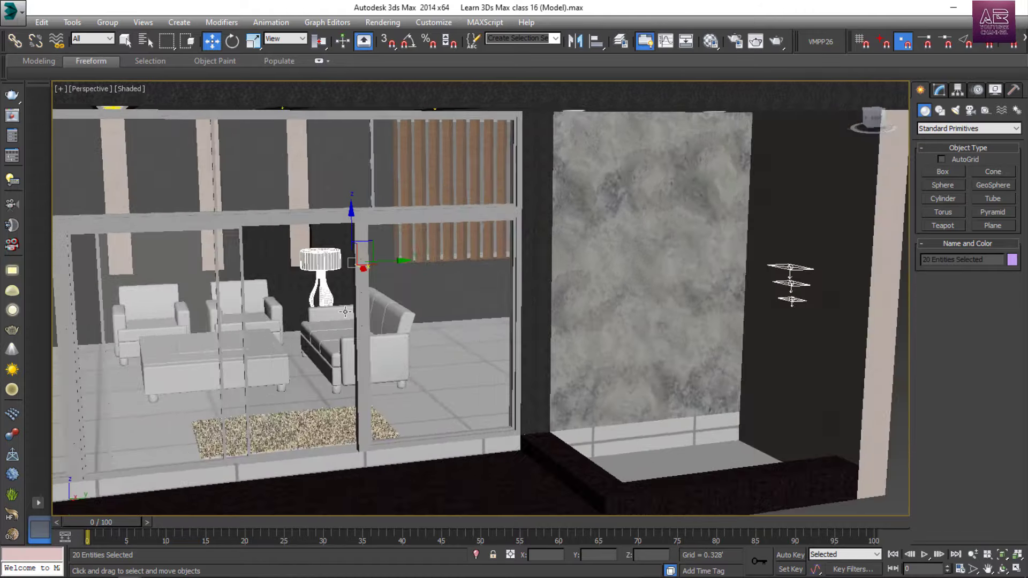
scroll(345, 312, up, 8)
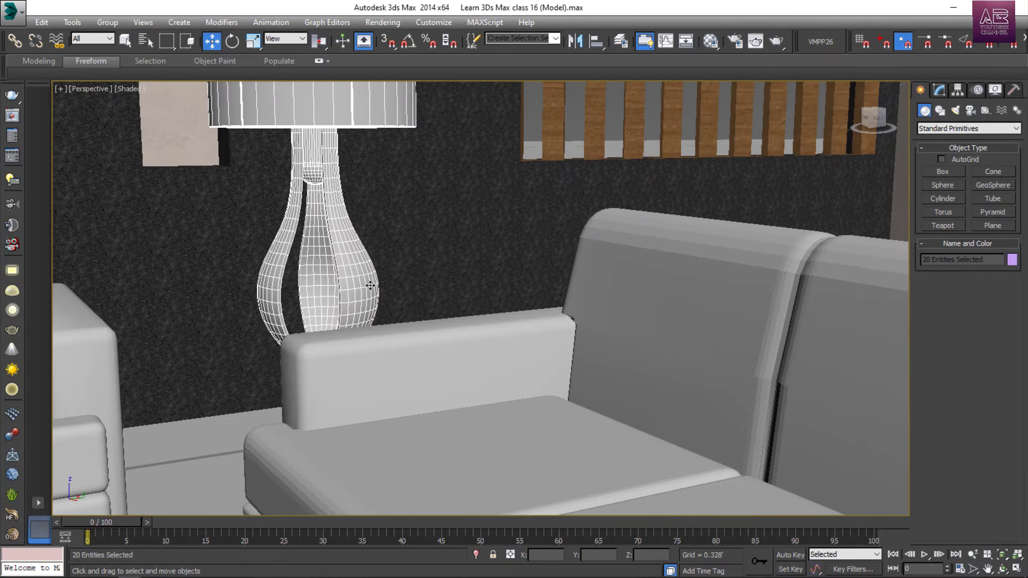
click(361, 273)
key(z)
scroll(442, 278, down, 6)
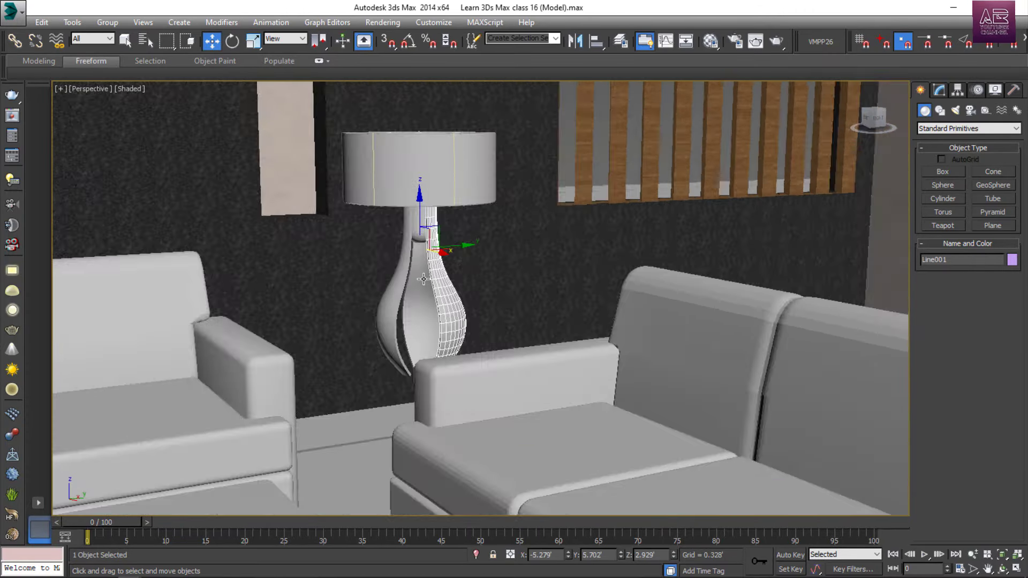
scroll(442, 279, up, 3)
alt+middle_drag(431, 275, 429, 289)
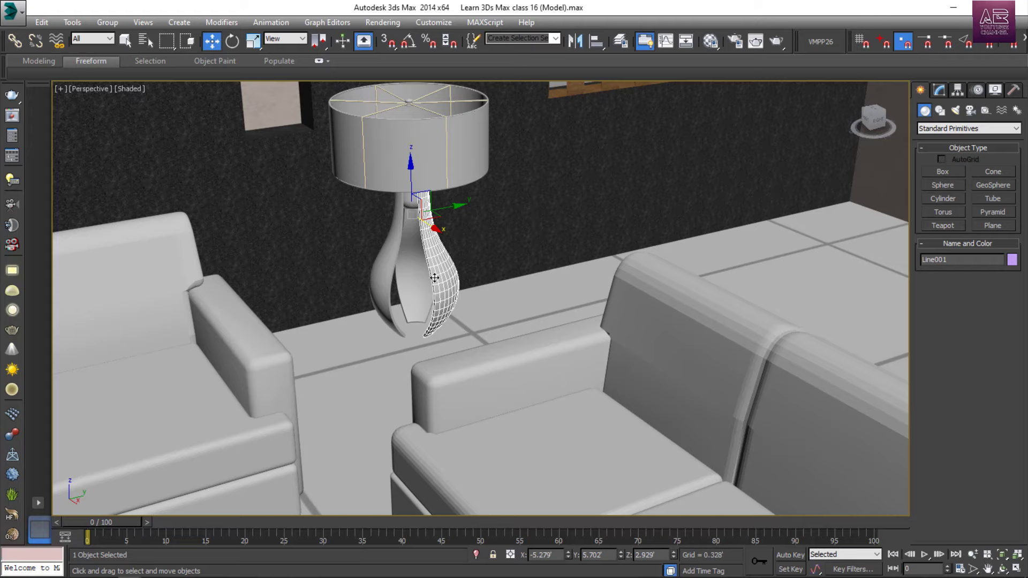
alt+middle_drag(434, 278, 489, 303)
scroll(536, 343, up, 2)
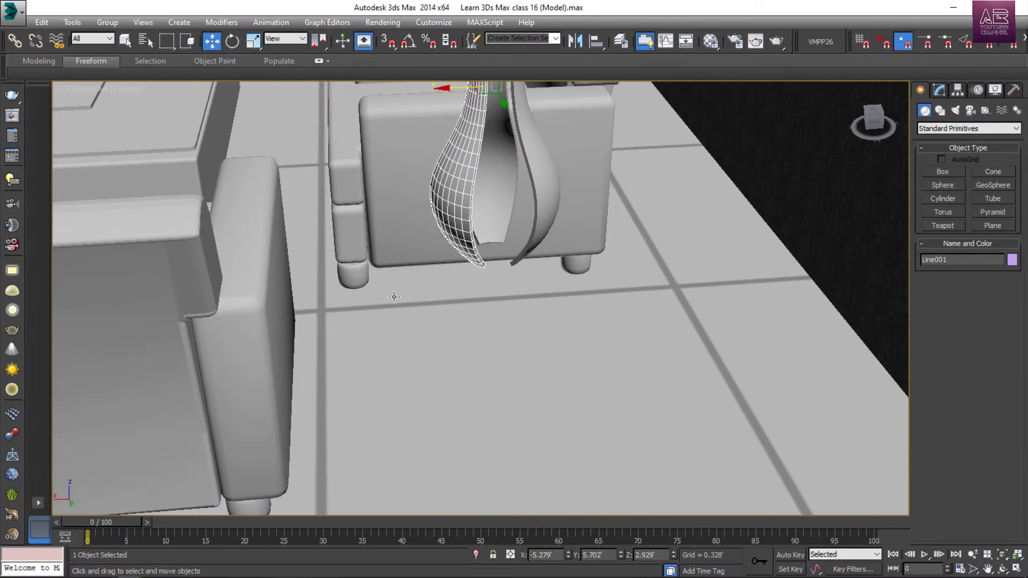
alt+middle_drag(394, 297, 444, 120)
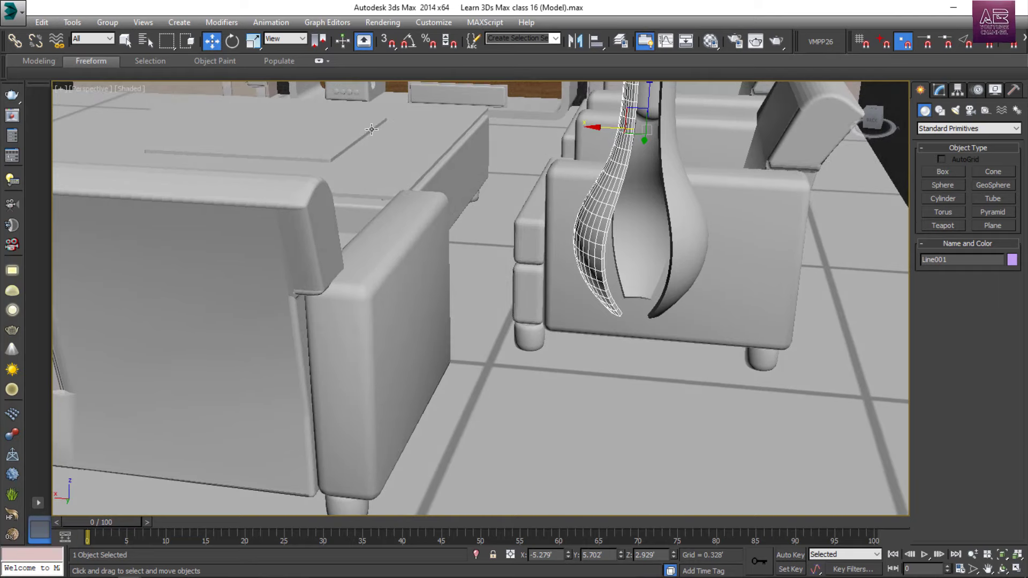
middle_drag(660, 321, 711, 270)
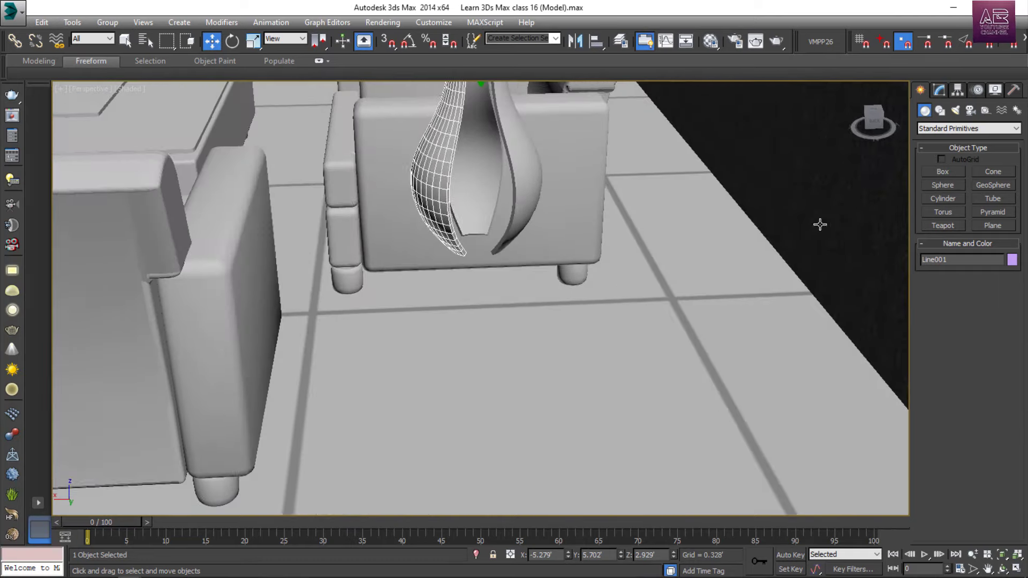
- Create a ChamferBox on the floor beneath the lamp, about 2.53' by 2.5' and 1.55' high, with a fillet of about 0.028'
click(937, 128)
click(937, 147)
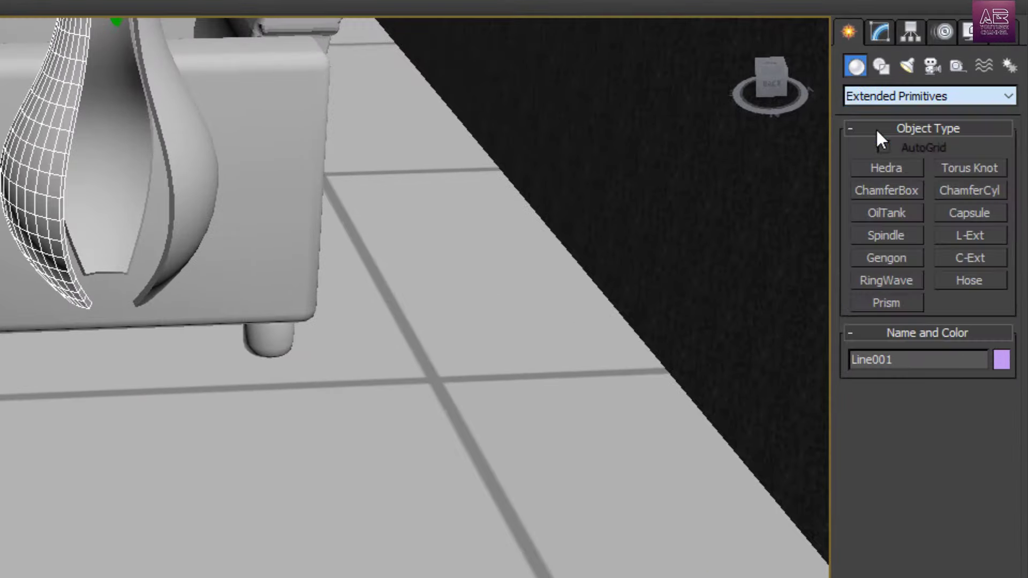
click(899, 191)
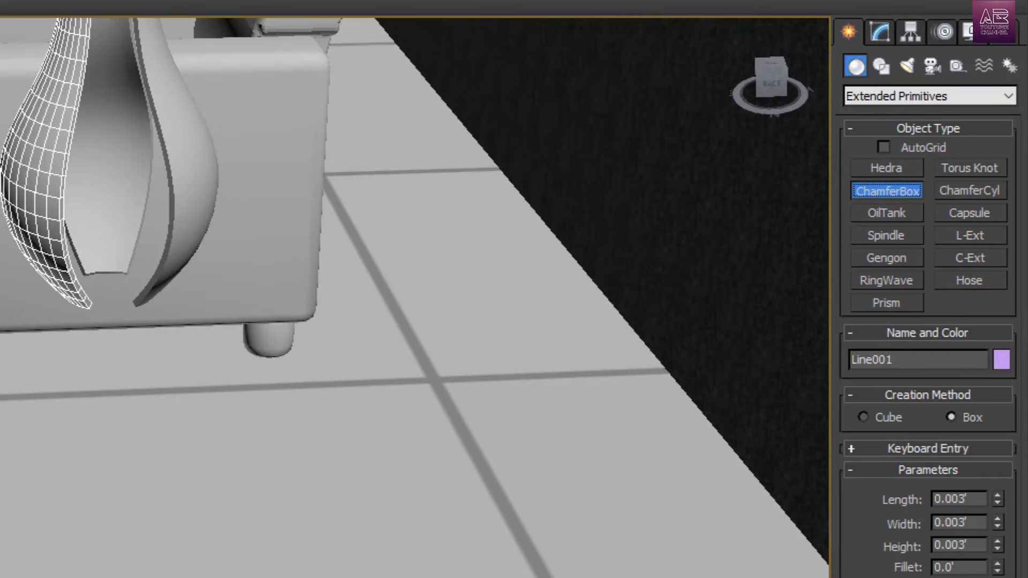
drag(210, 354, 658, 460)
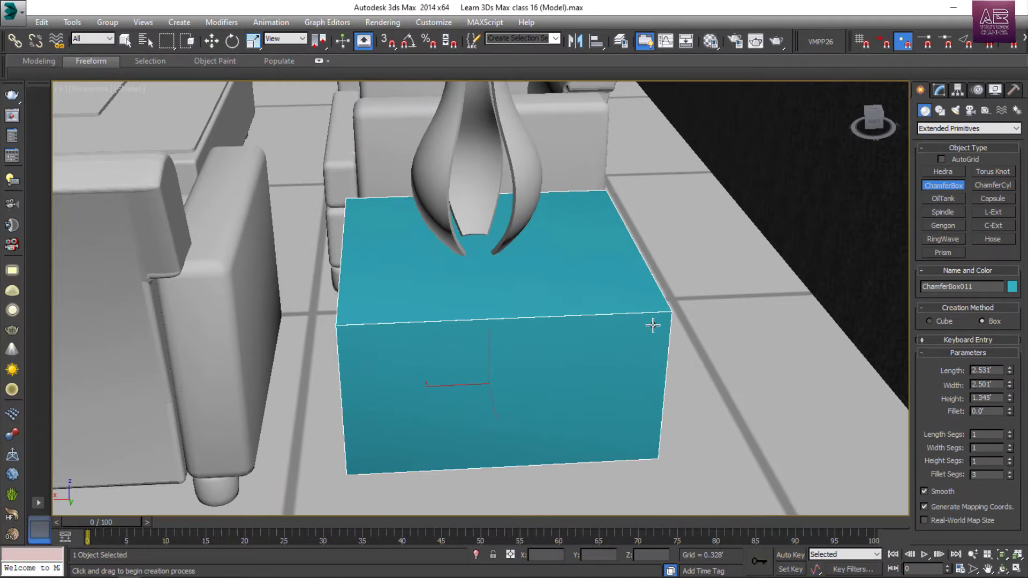
click(654, 303)
click(625, 311)
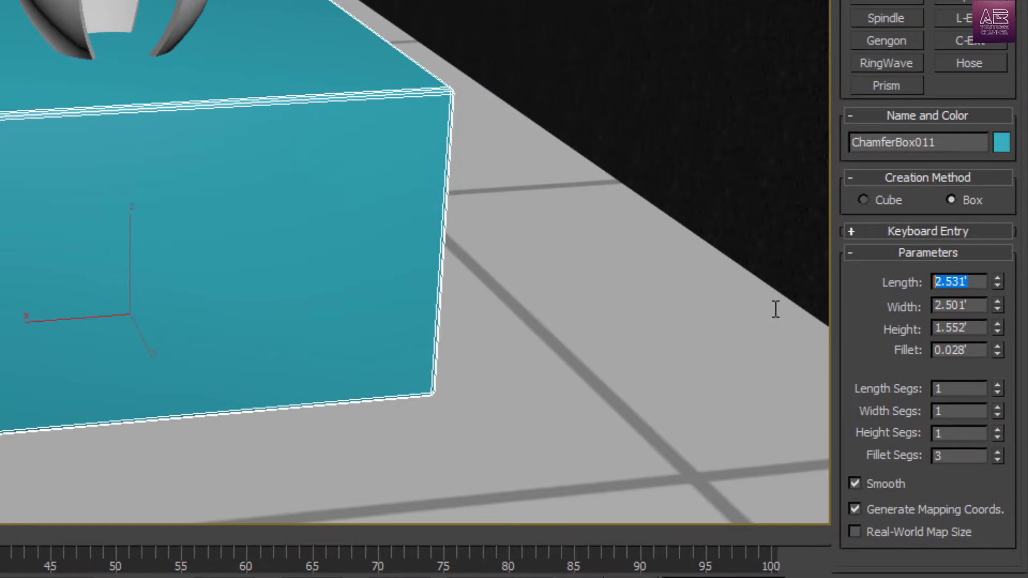
- Set the chamfer box's length and width to 2', height to 1.5' and fillet to 0.025'
text(2)
key(Tab)
text(2)
key(Tab)
text(1)
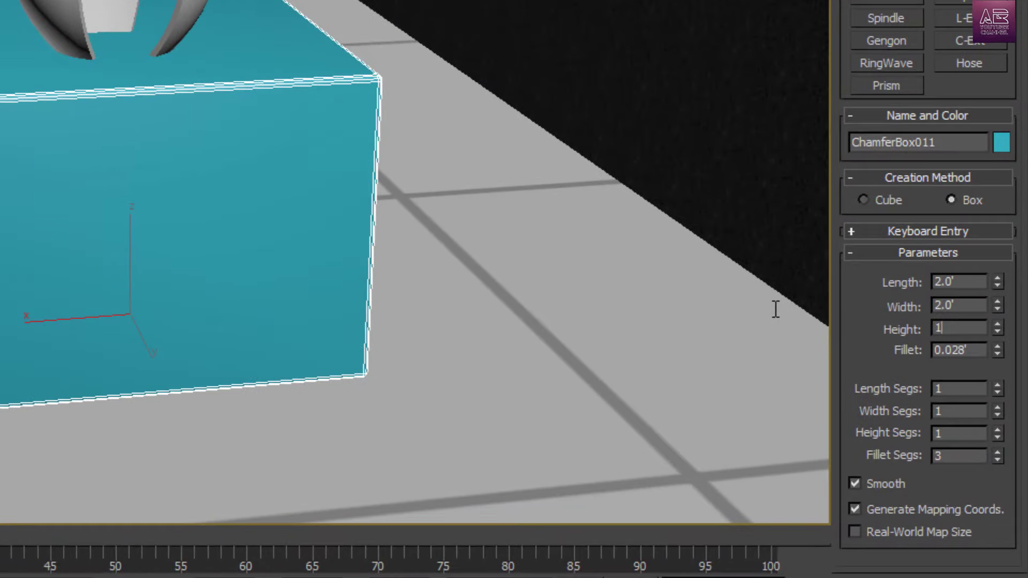
text(.5)
key(Tab)
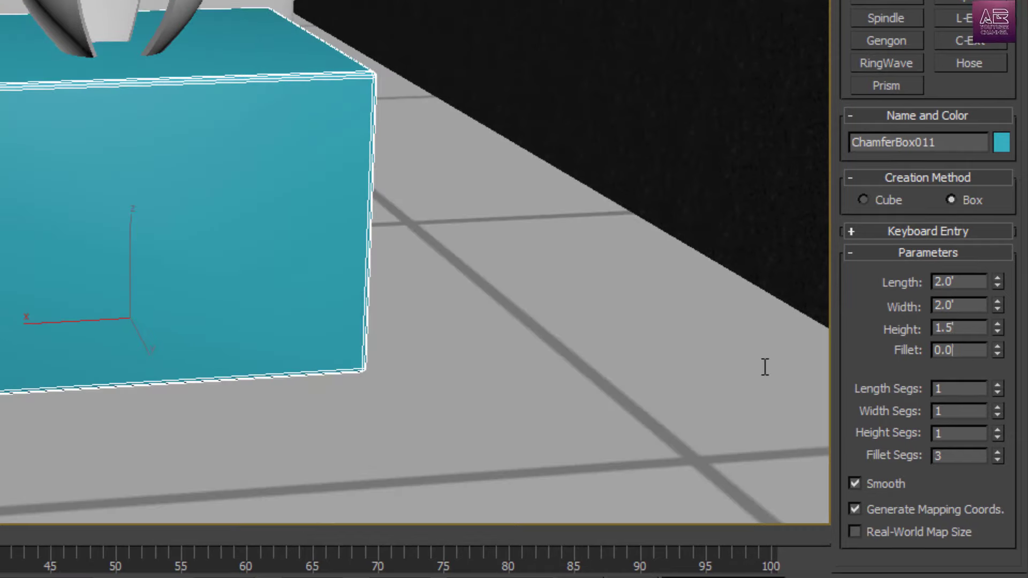
text(0.025)
key(Return)
- Set the chamfer box's height to 1.3'
alt+middle_drag(199, 171, 193, 202)
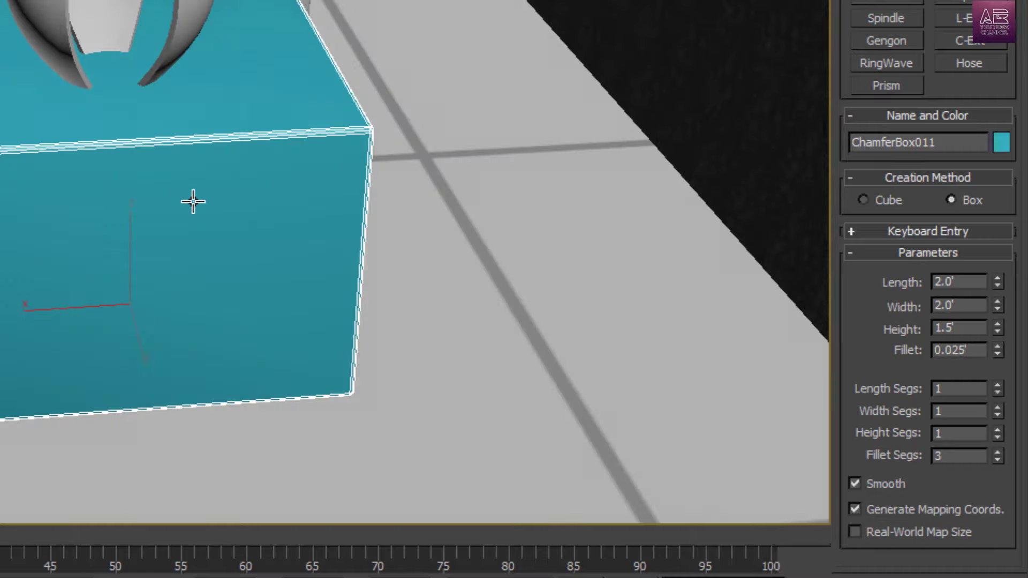
scroll(62, 170, up, 2)
alt+middle_drag(62, 172, 232, 171)
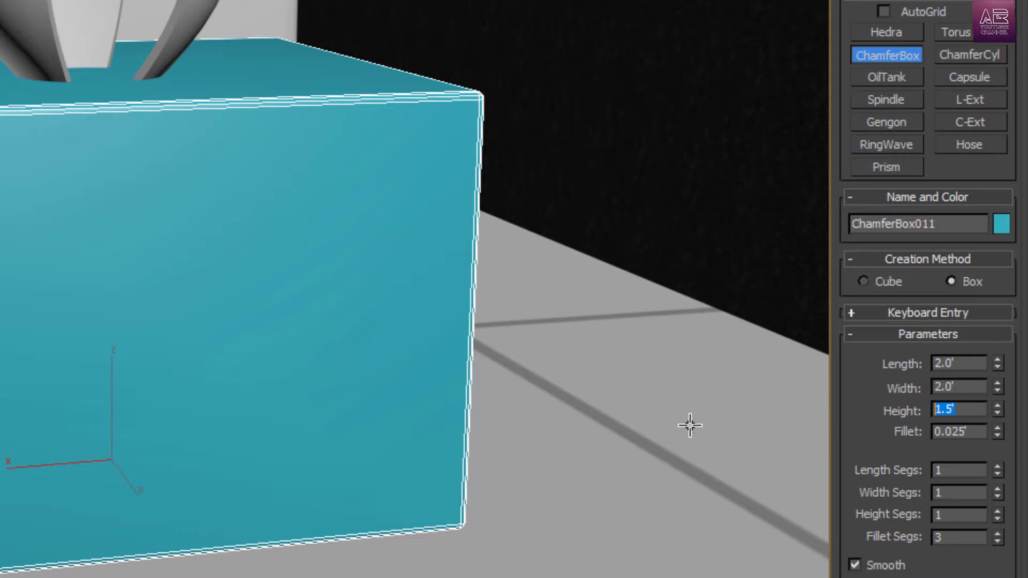
text(3)
key(Return)
alt+middle_drag(309, 338, 351, 232)
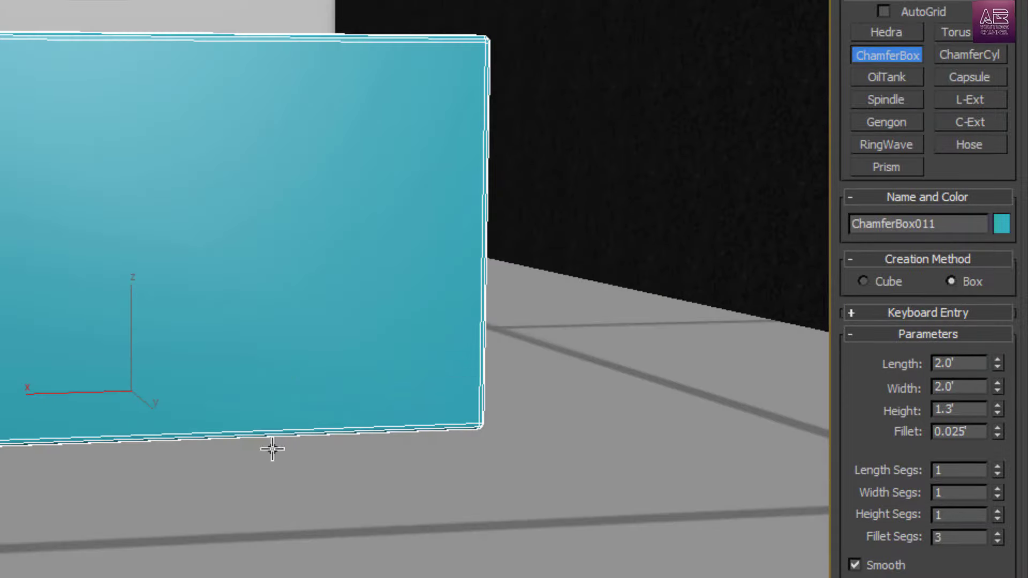
- Reduce the chamfer box's height to 1'
alt+middle_drag(258, 375, 259, 418)
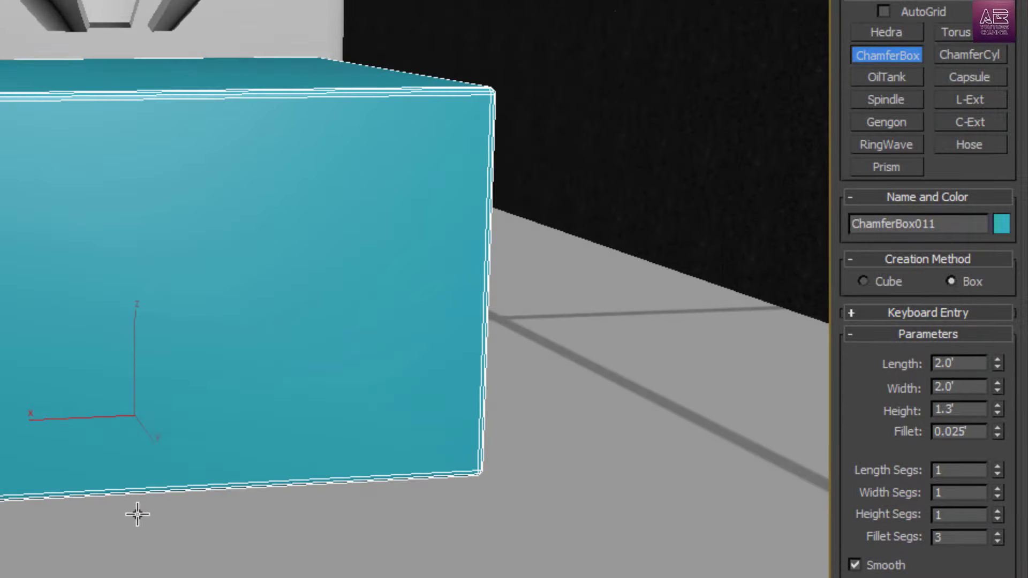
middle_drag(336, 415, 336, 429)
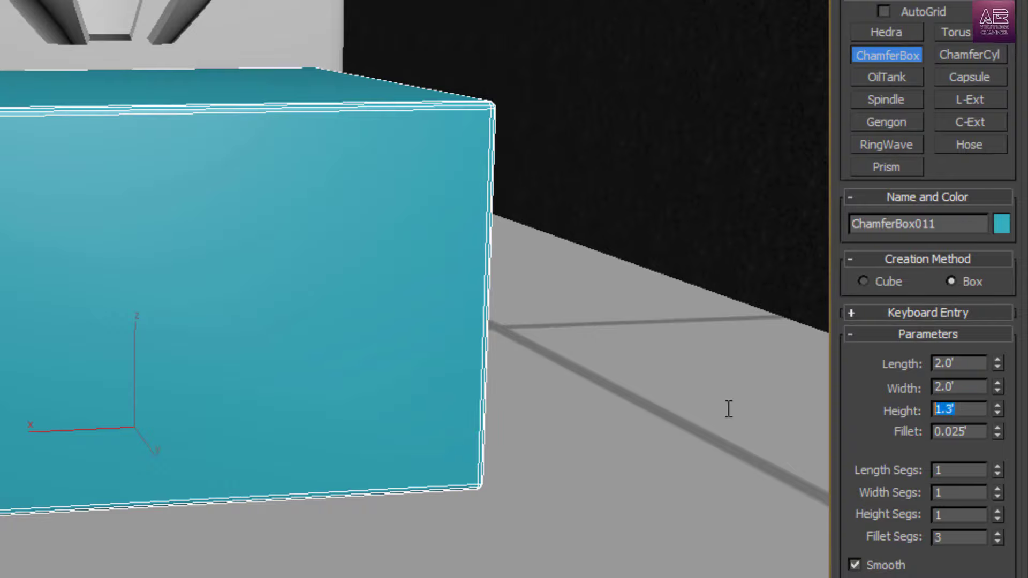
text(1)
key(Return)
alt+middle_drag(384, 436, 421, 431)
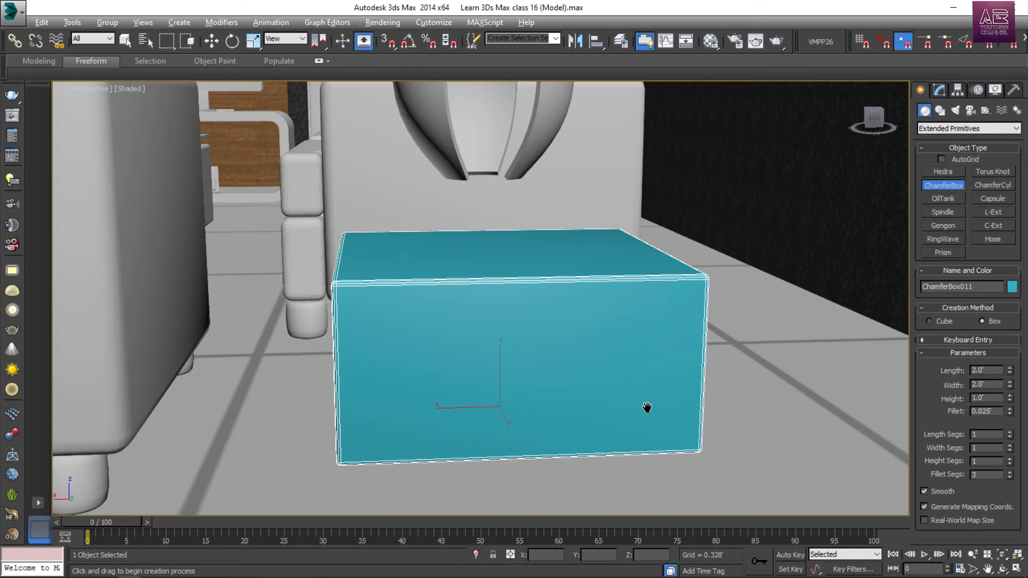
- Isolate the chamfer box and turn it to show its underside
key(alt+q)
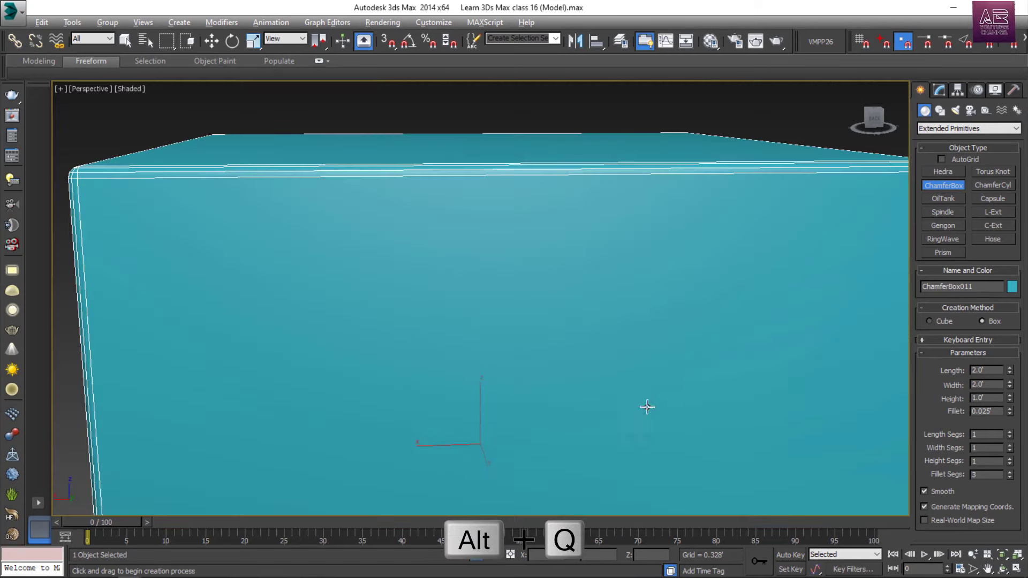
scroll(476, 310, down, 4)
alt+middle_drag(627, 442, 596, 362)
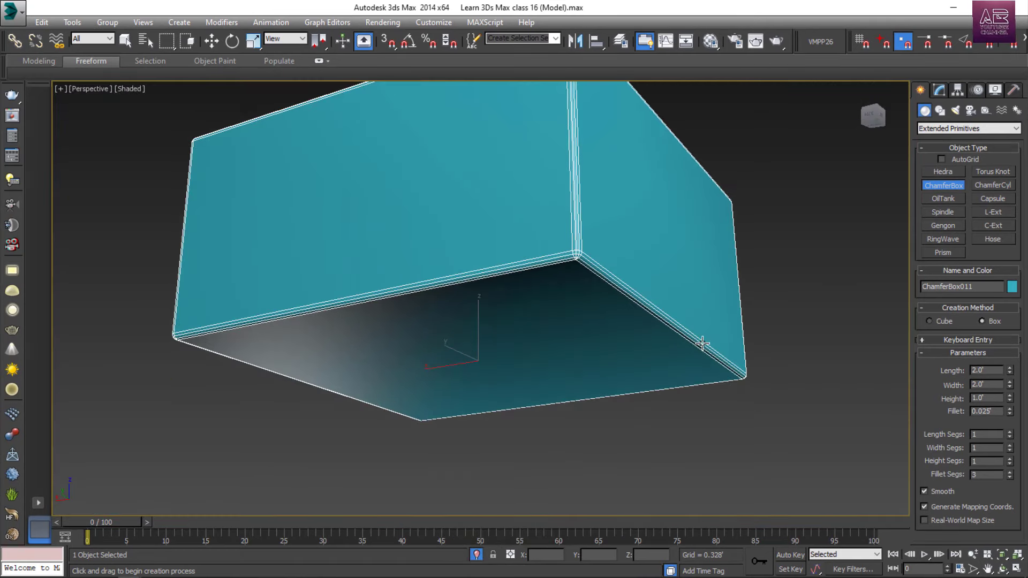
- Convert the chamfer box to an Editable Poly
click(209, 42)
right_click(580, 281)
mouse_move(632, 390)
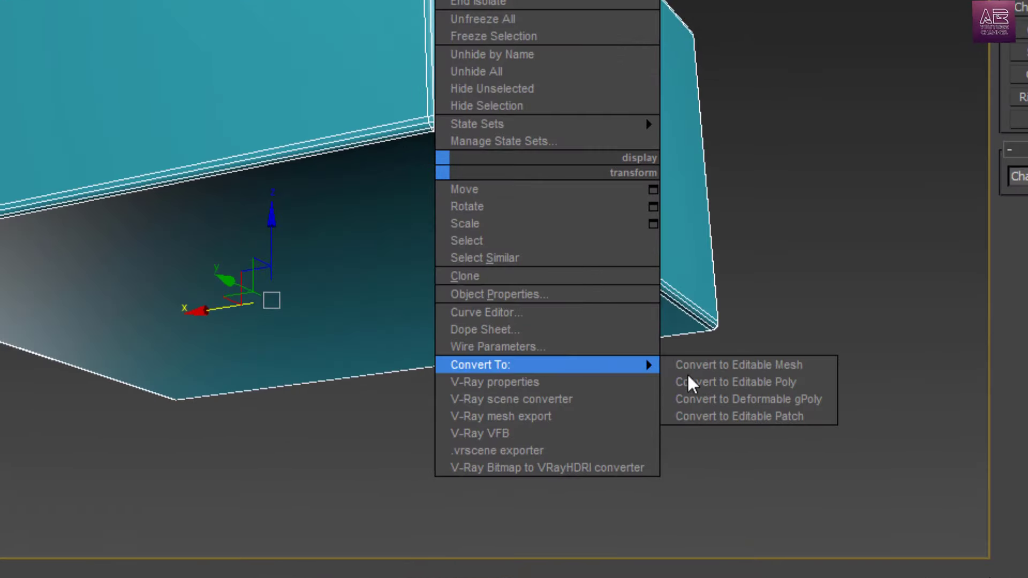
click(726, 383)
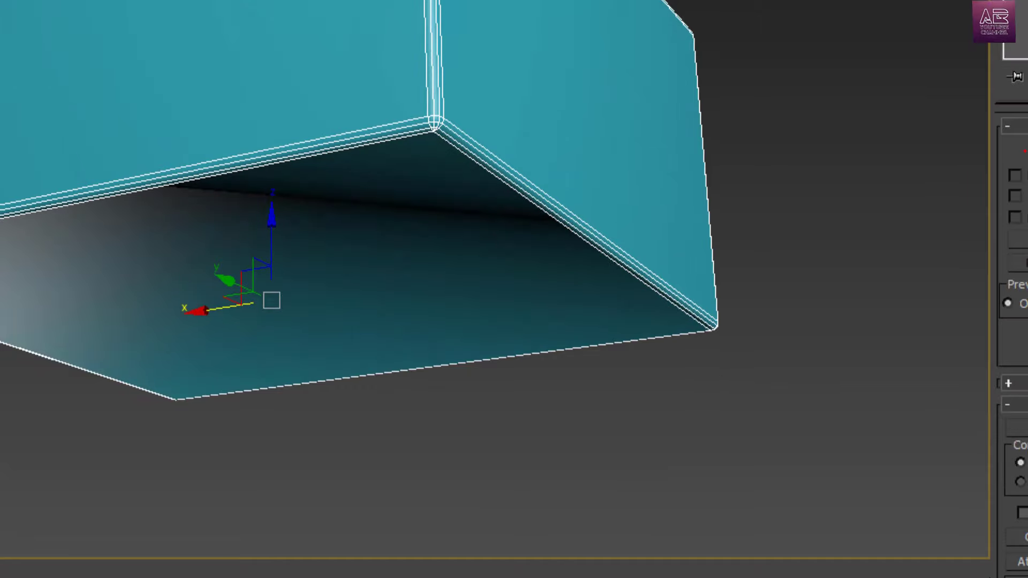
- Inset the bottom polygon of the chamfer box by 0.1'
key(4)
click(319, 234)
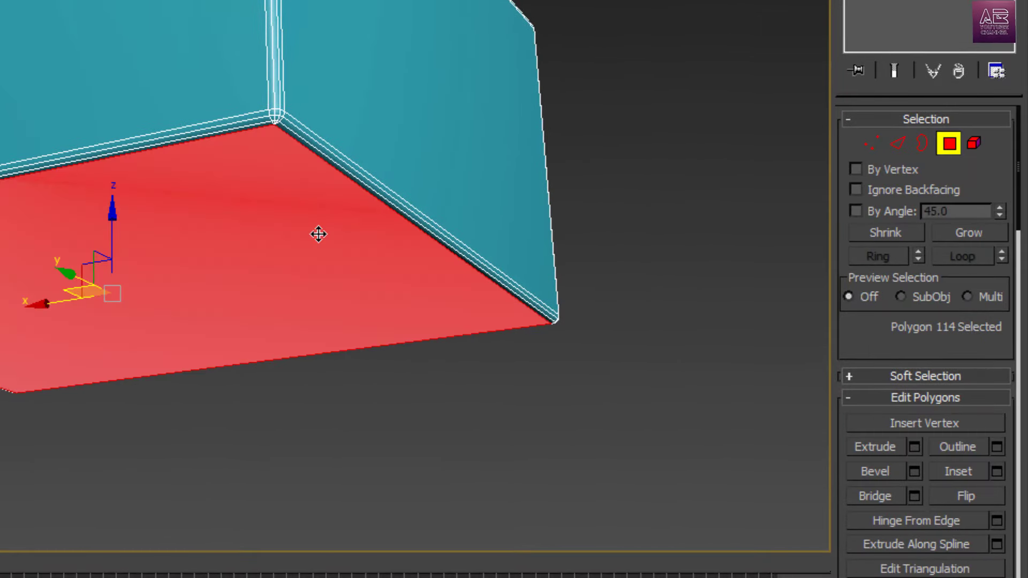
right_click(318, 234)
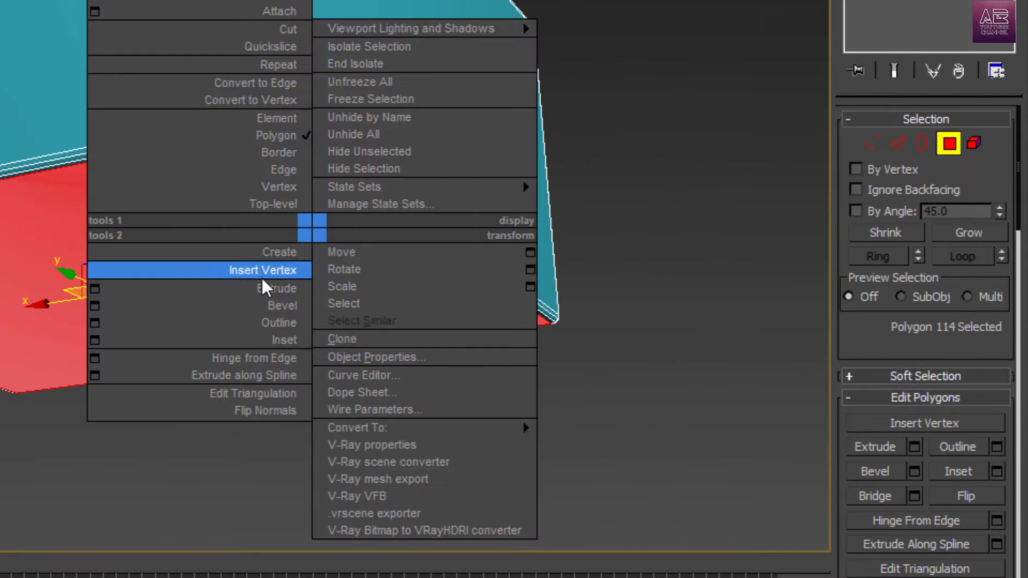
click(94, 340)
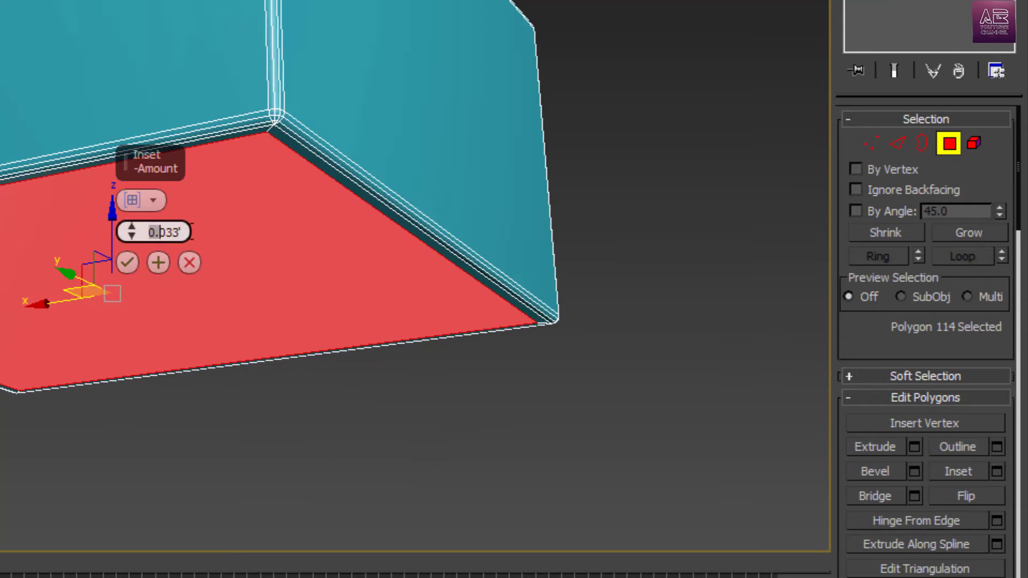
click(129, 262)
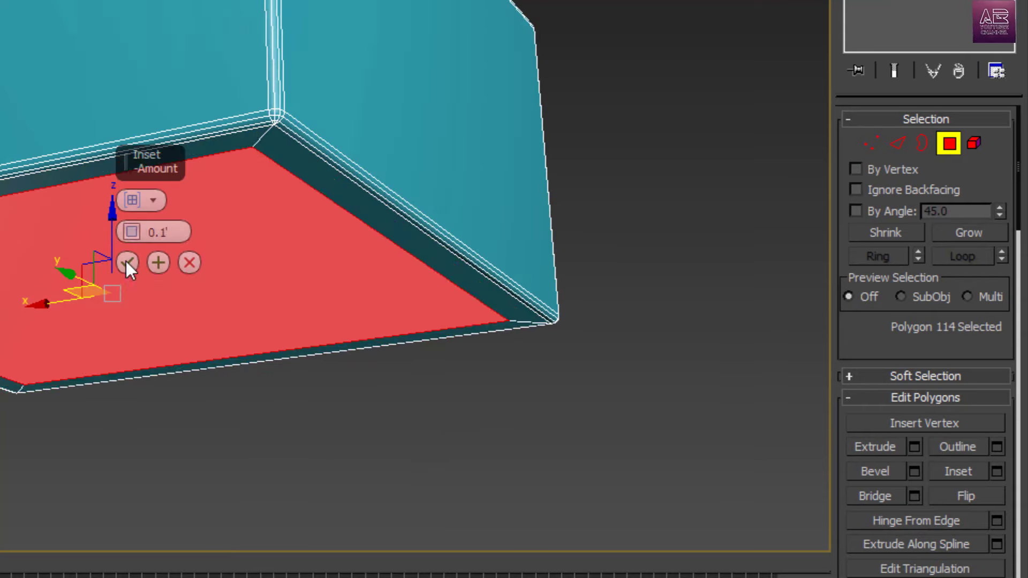
- Extrude the inset bottom polygon by 0.1' to form a recessed base under the box
right_click(194, 239)
click(395, 337)
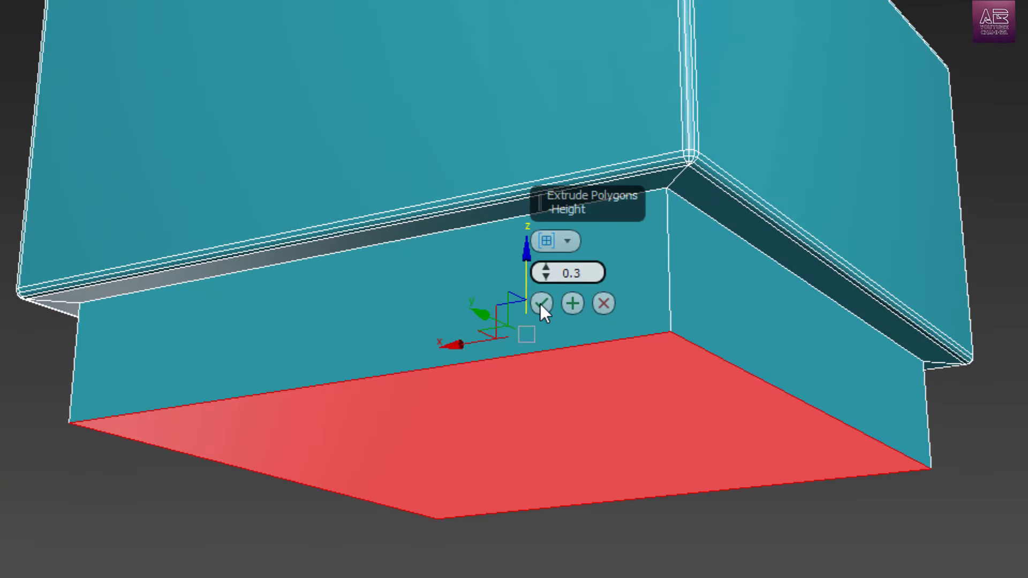
text(0.3)
key(Return)
text(0.1)
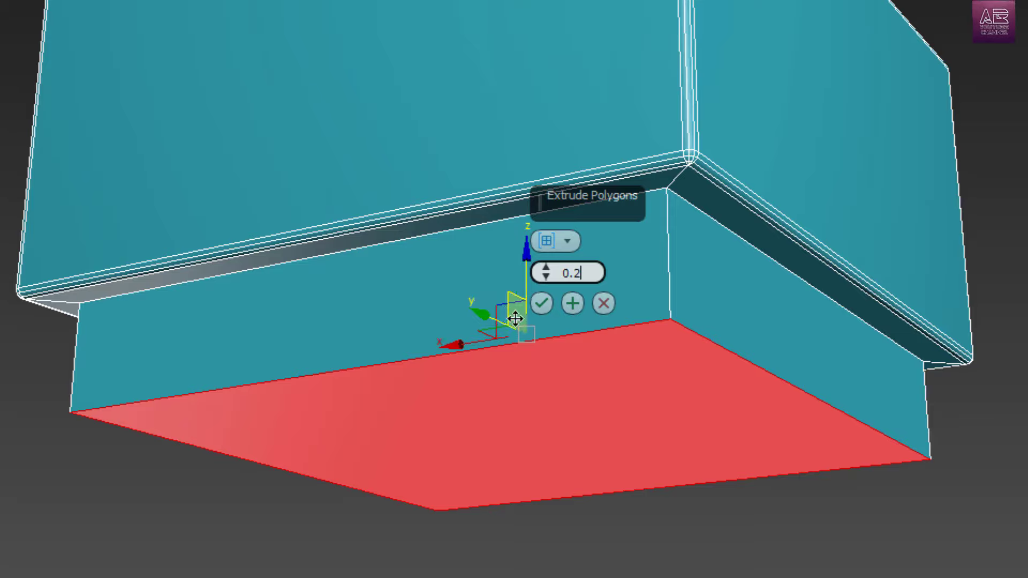
key(Return)
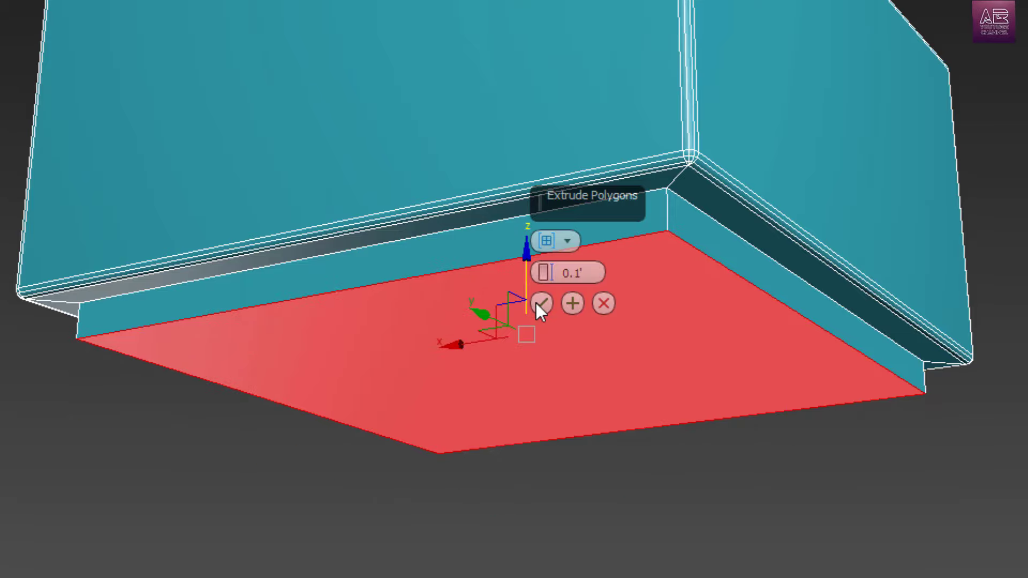
click(541, 303)
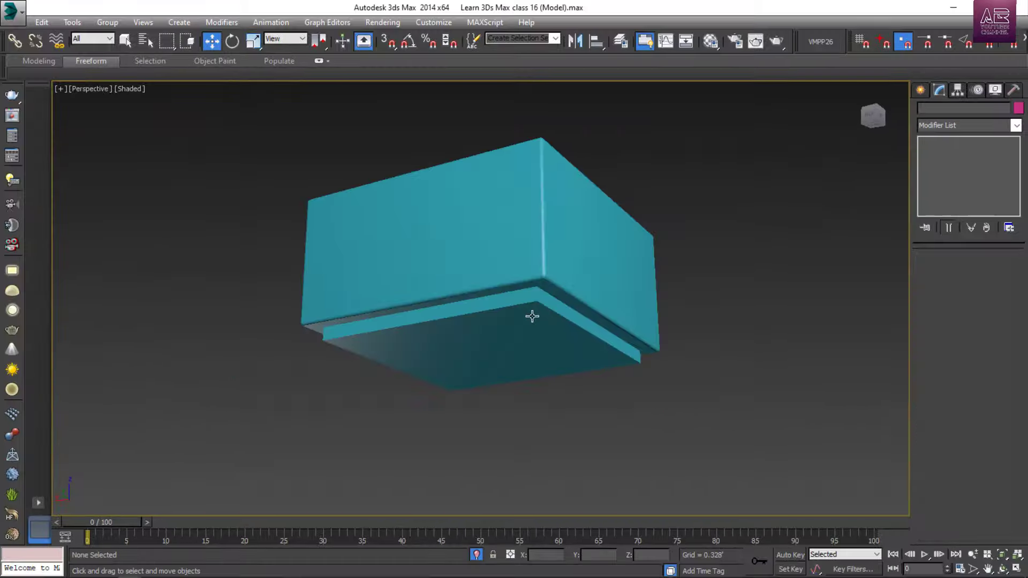
- Draw a cylinder about 0.078' in radius and 0.047' high near one corner of the box in the top view
alt+middle_drag(533, 317, 574, 407)
scroll(546, 360, up, 5)
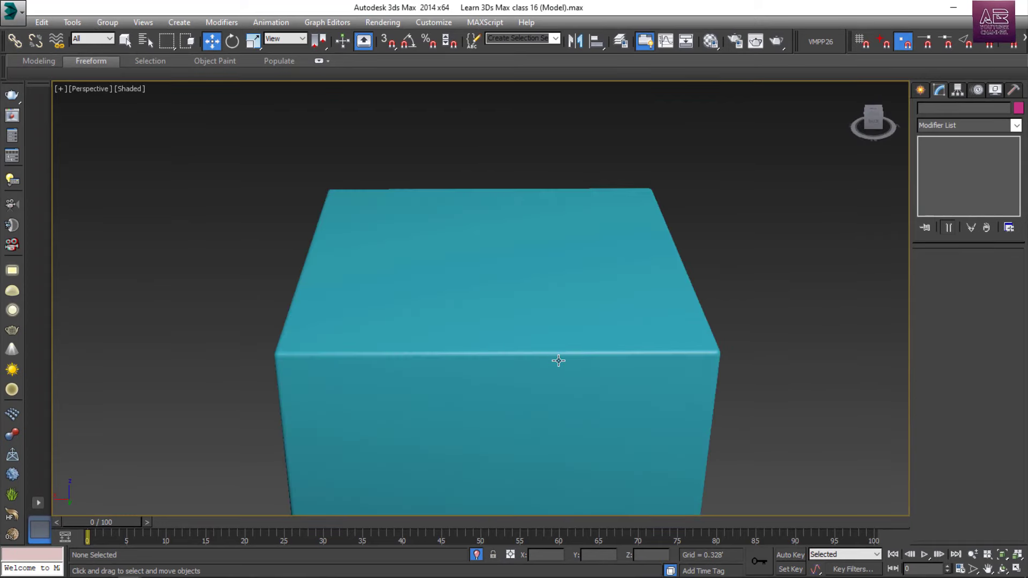
click(559, 361)
alt+middle_drag(581, 348, 564, 374)
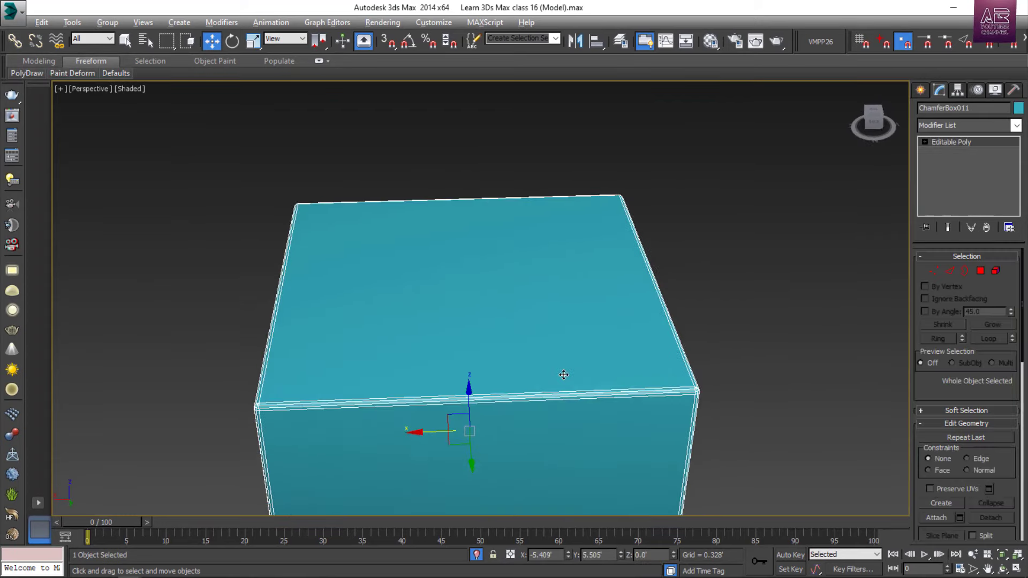
click(794, 309)
click(921, 90)
click(932, 128)
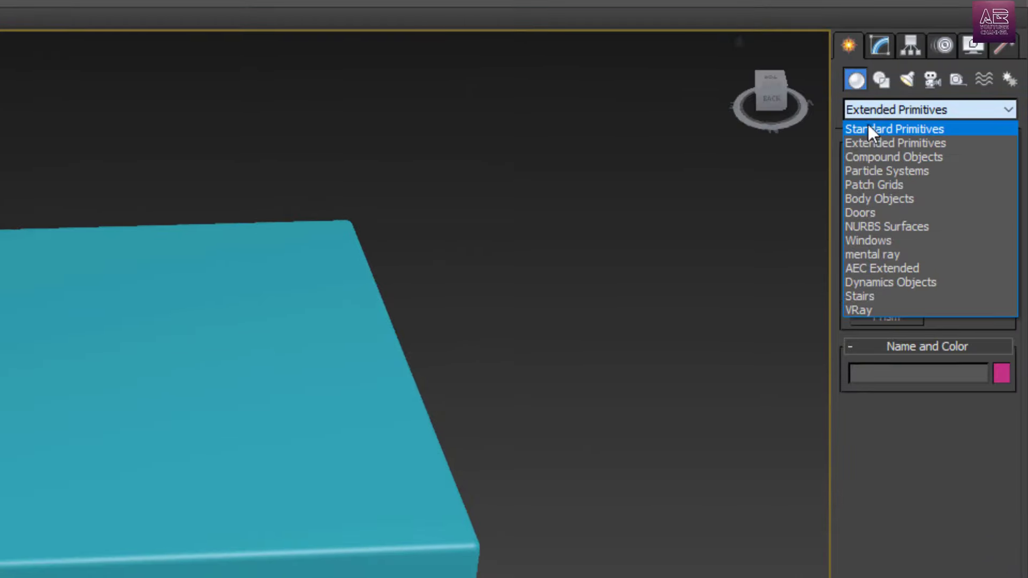
click(868, 129)
click(892, 225)
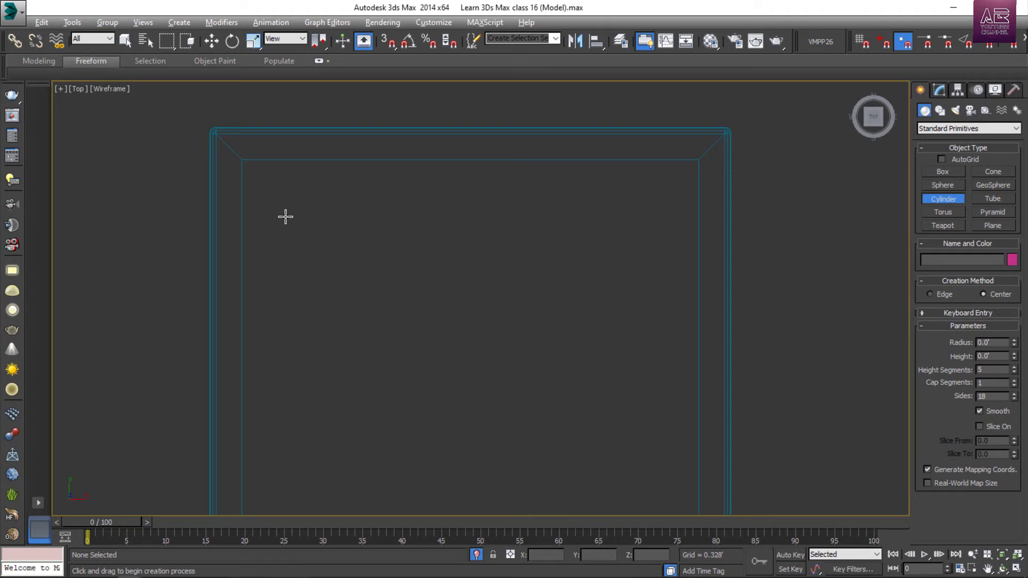
drag(167, 210, 188, 222)
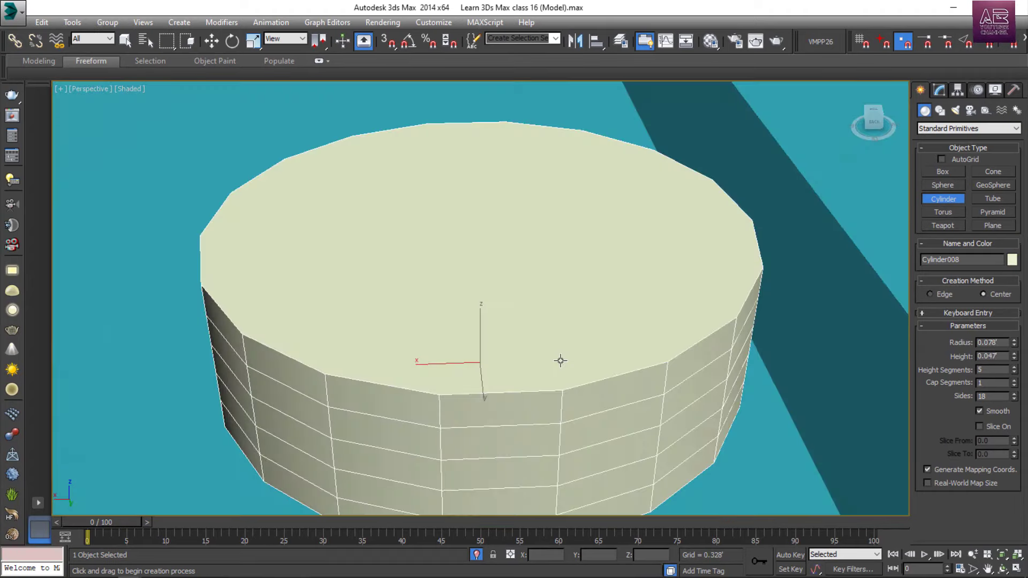
- Set the cylinder's radius to 0.05', height to 0.025', height segments to 1 and sides to 24
scroll(560, 360, up, 3)
alt+middle_drag(546, 368, 551, 287)
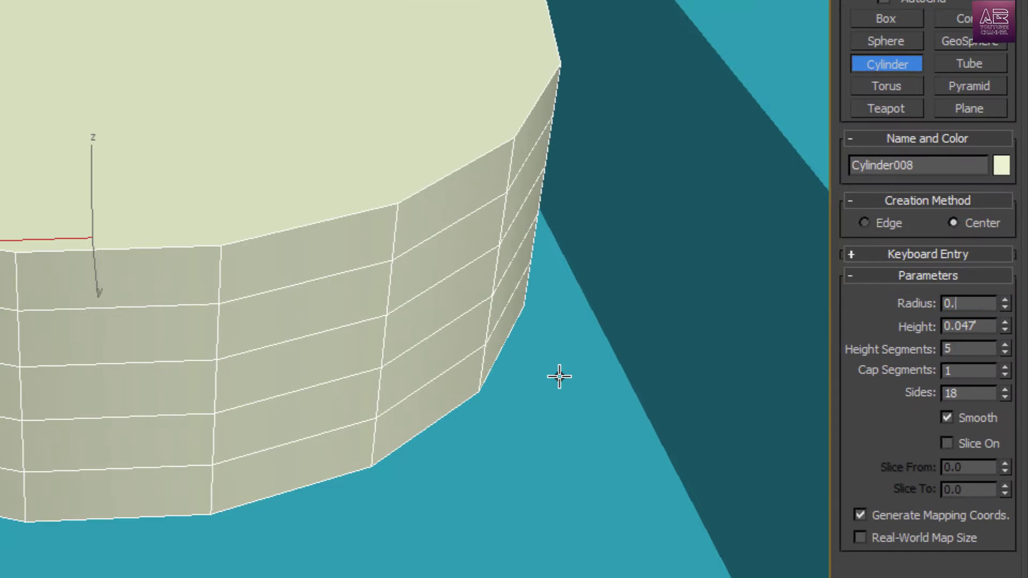
key(Tab)
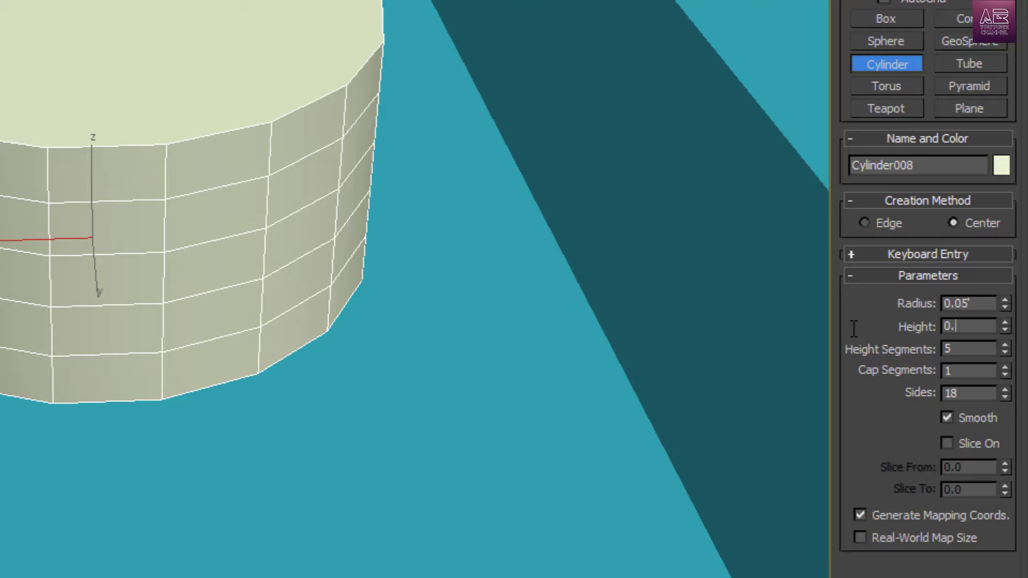
text(0.025)
key(Return)
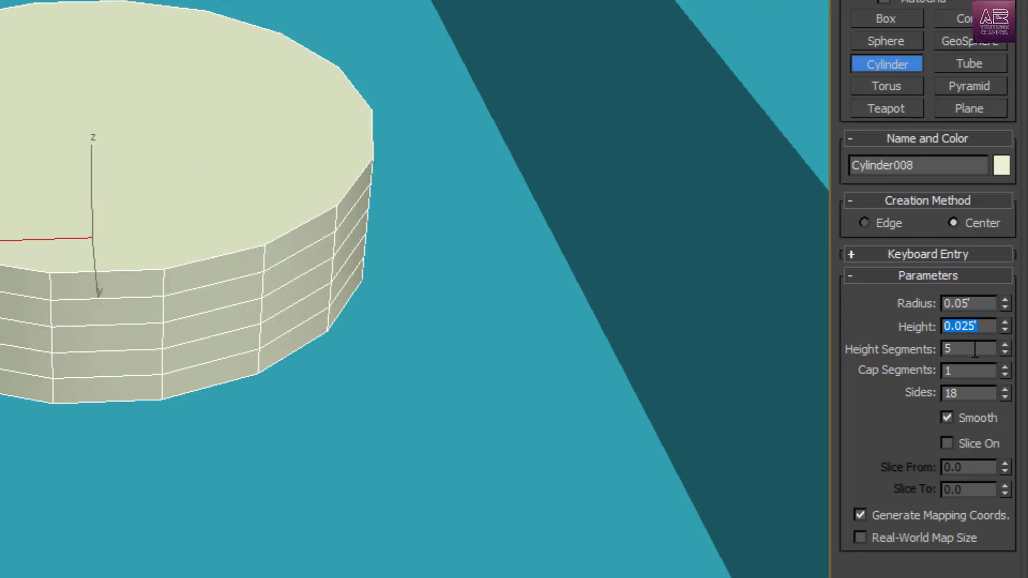
drag(1006, 348, 992, 409)
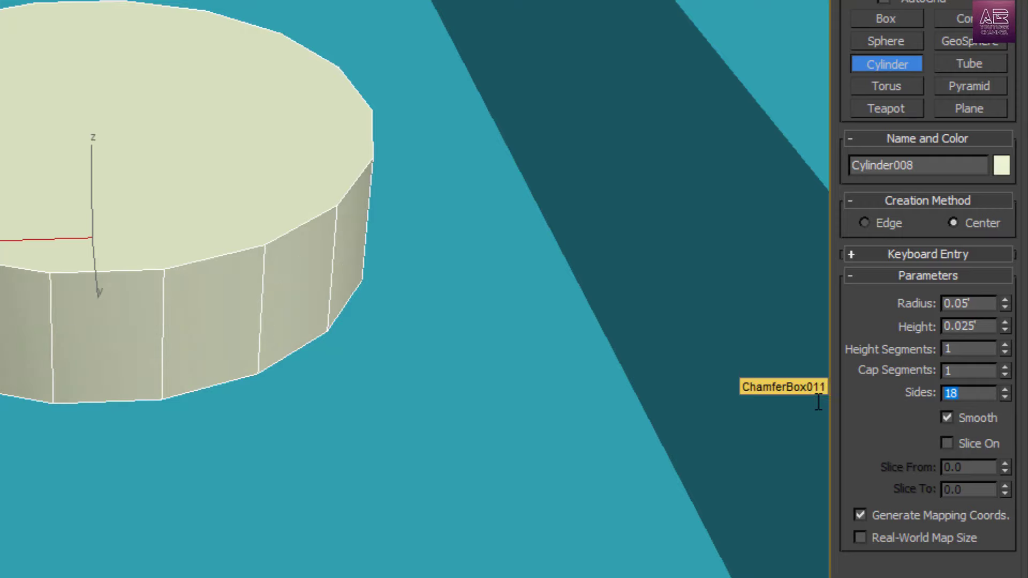
text(24)
key(Return)
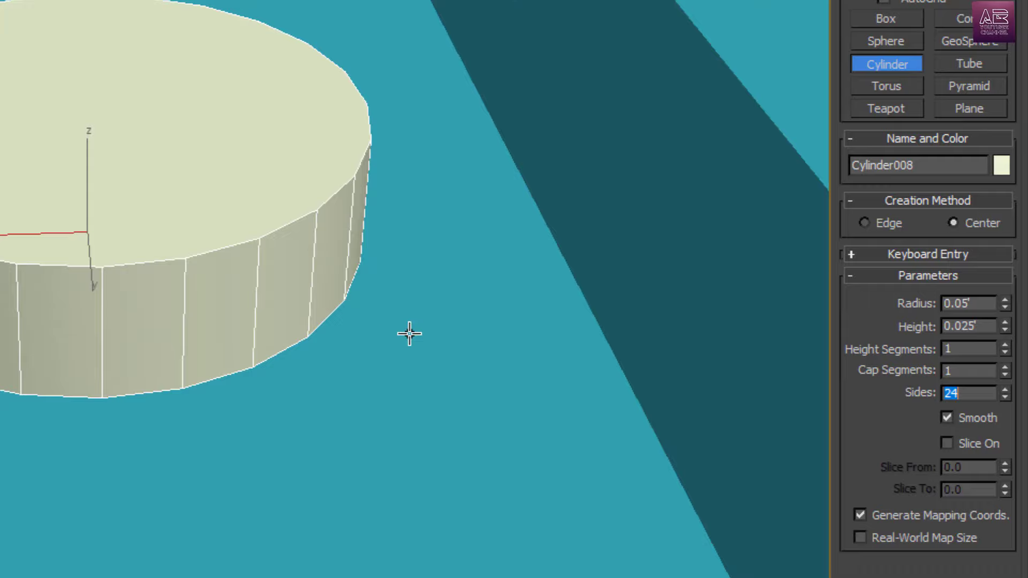
- Raise the cylinder in the left view until it rests on the top face of the box at Z 1.0'
alt+middle_drag(409, 334, 481, 319)
key(alt+w)
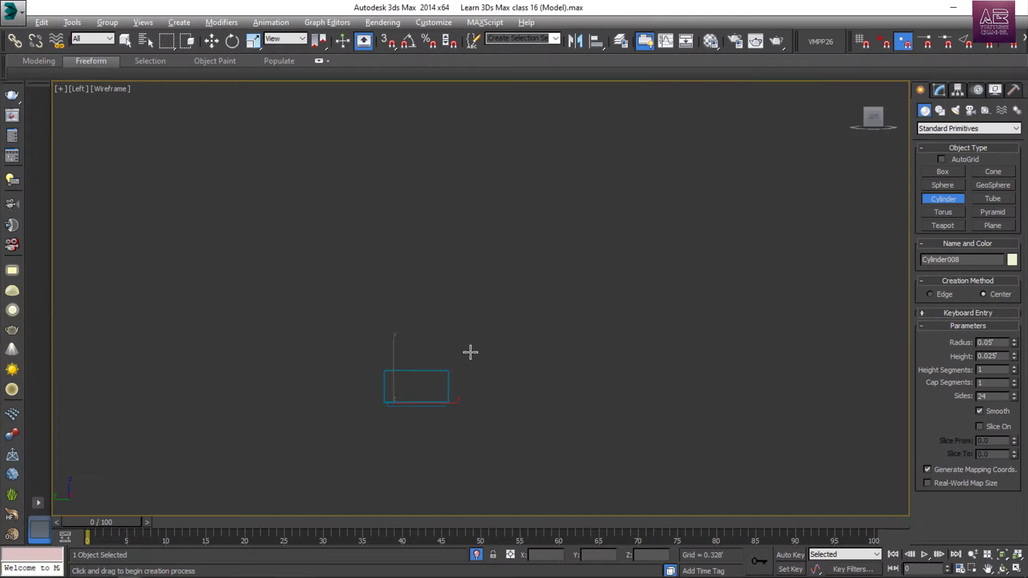
key(w)
scroll(397, 375, down, 3)
drag(396, 364, 431, 104)
scroll(407, 123, up, 8)
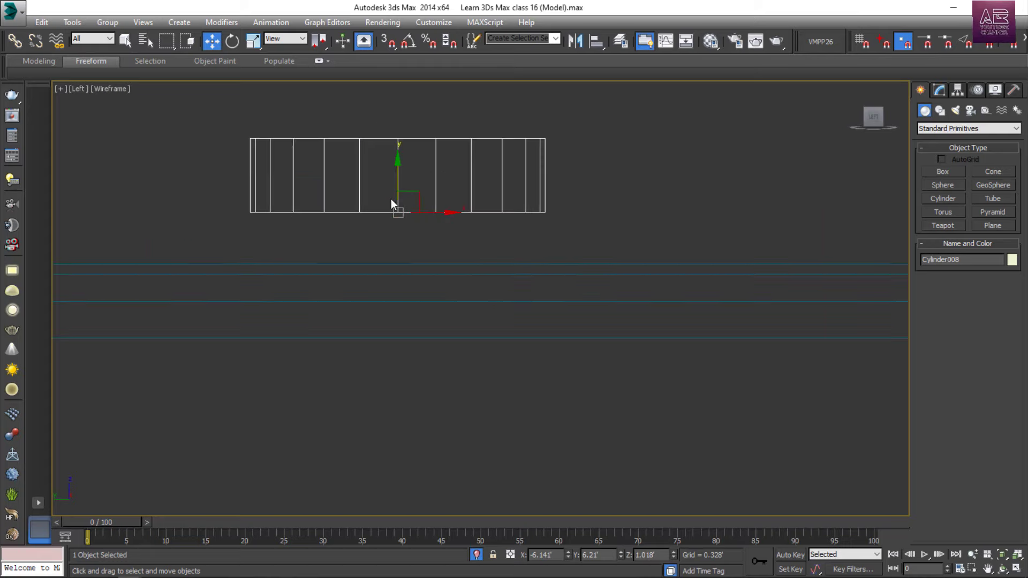
drag(400, 165, 437, 215)
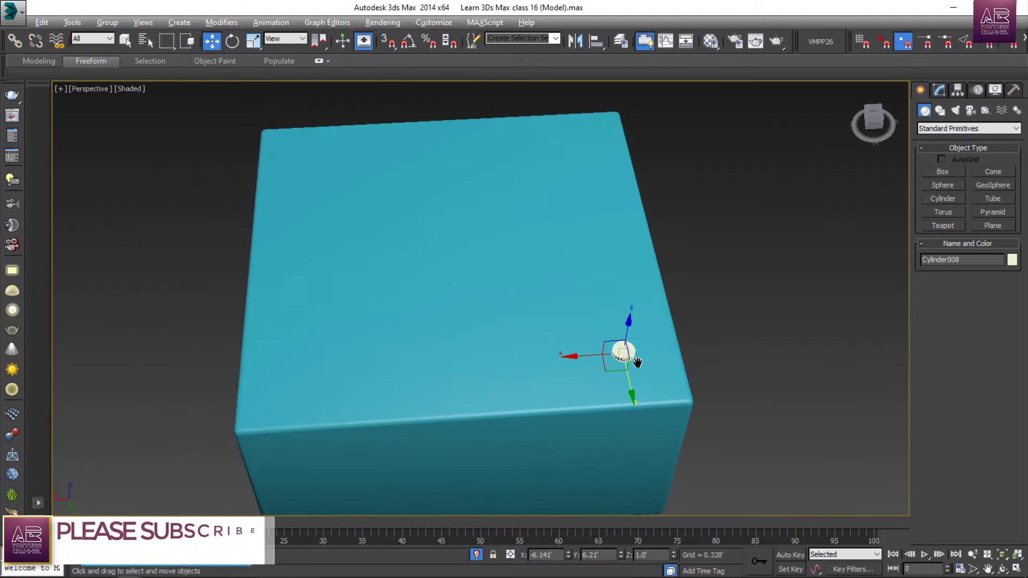
- Increase the cylinder's radius to 0.1'
scroll(637, 363, up, 5)
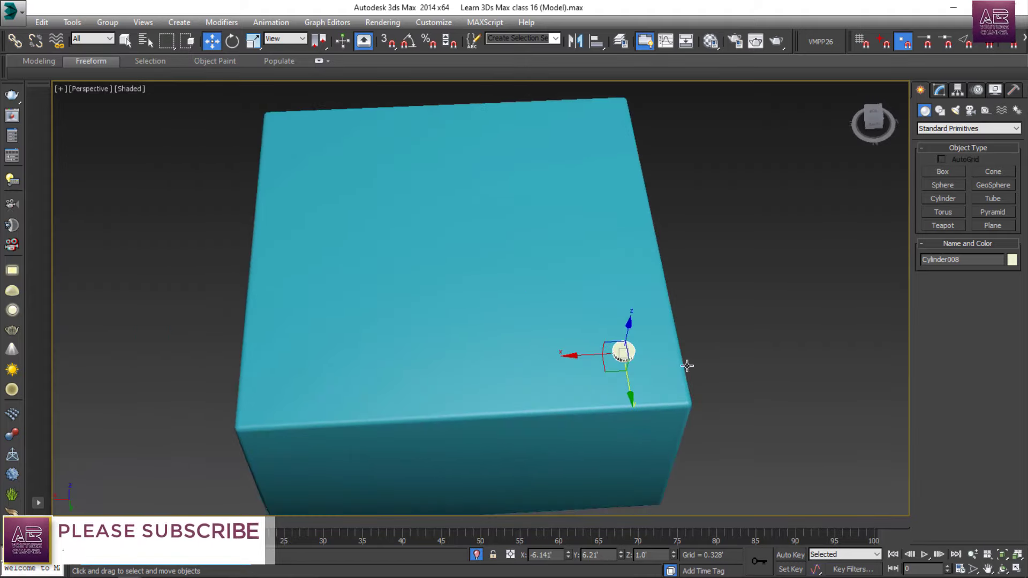
click(938, 91)
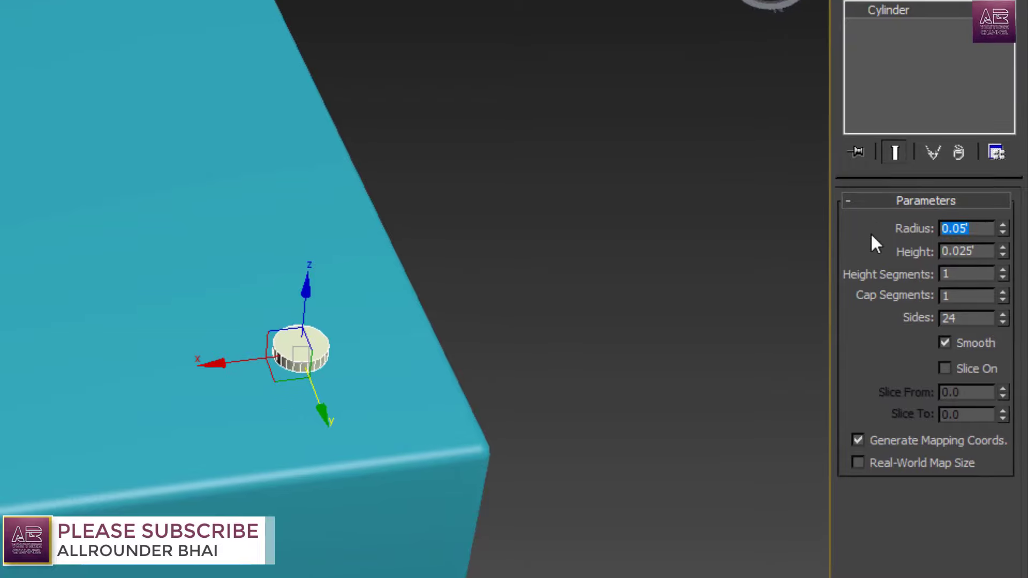
text(0.1)
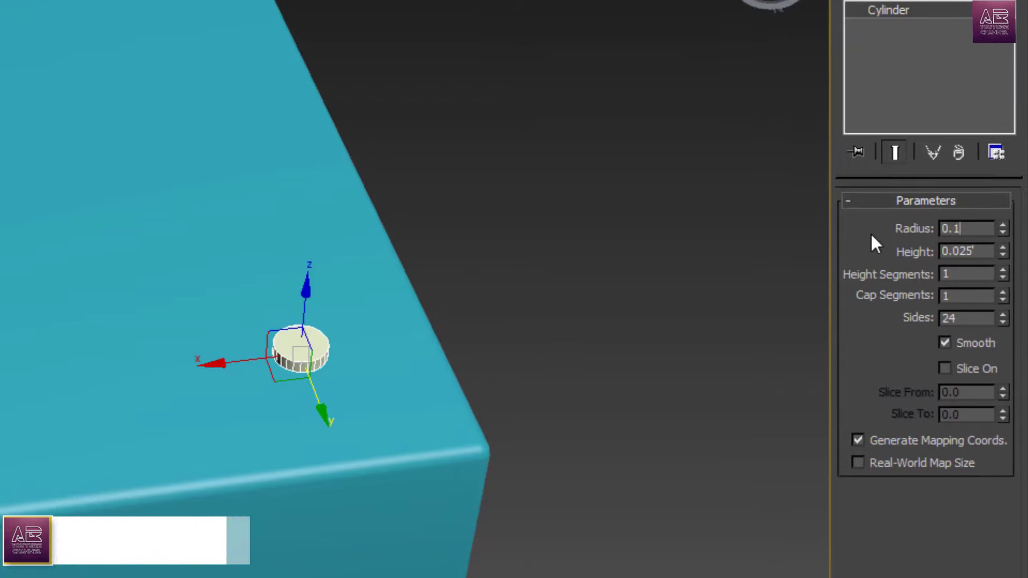
key(Return)
scroll(589, 273, up, 2)
scroll(497, 289, down, 3)
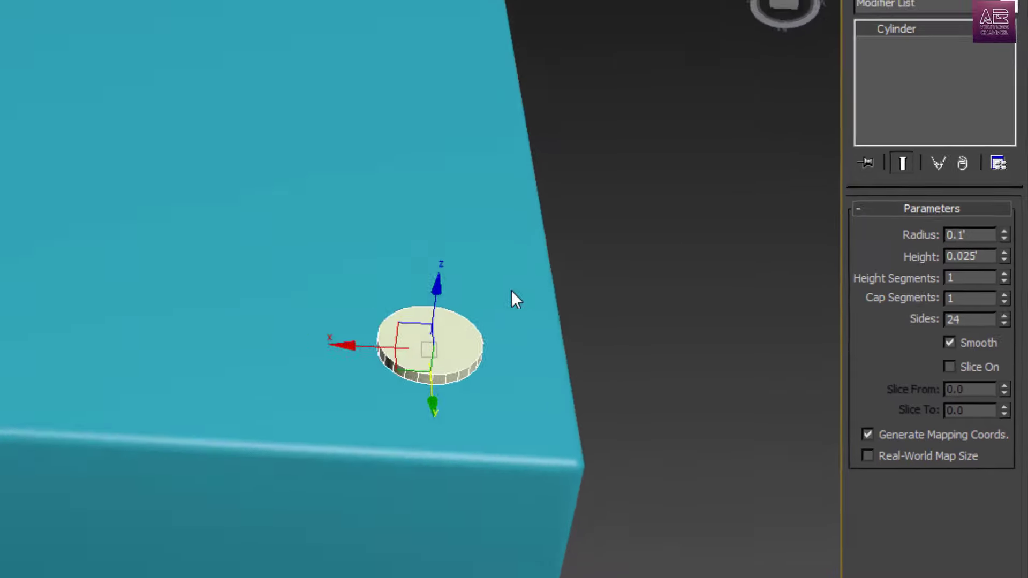
- Adjust the cylinder's position in the top view and copy it to the other three corners of the box
key(alt+w)
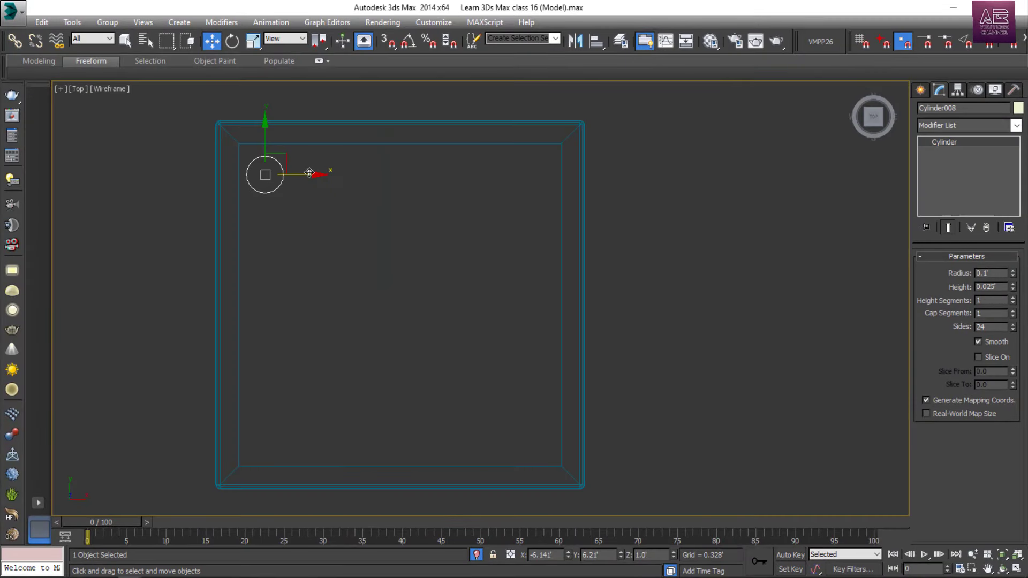
mouse_move(311, 174)
mouse_down()
mouse_move(579, 202)
mouse_move(269, 221)
mouse_up()
shift+drag(400, 132, 434, 385)
key(Return)
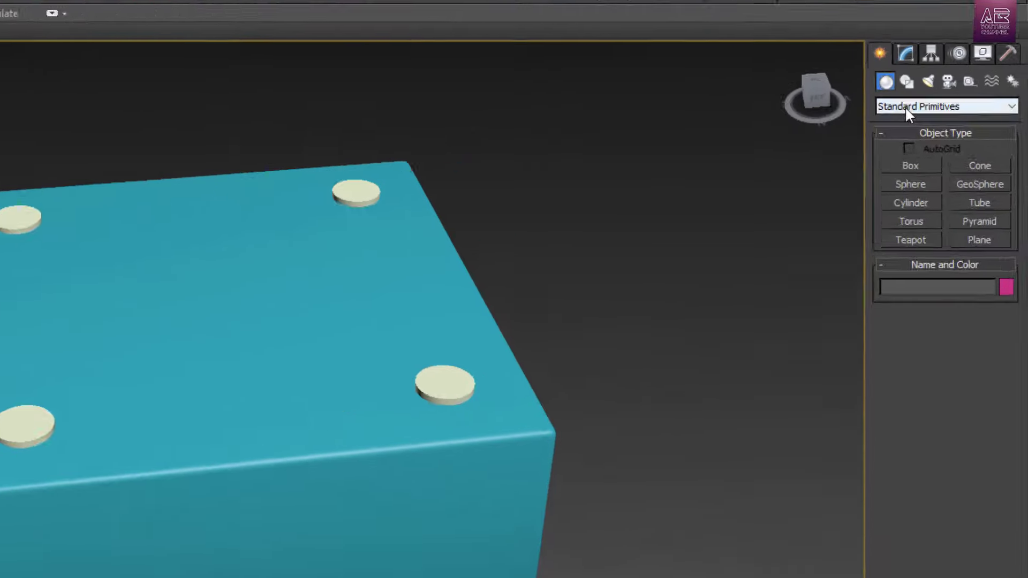
click(905, 106)
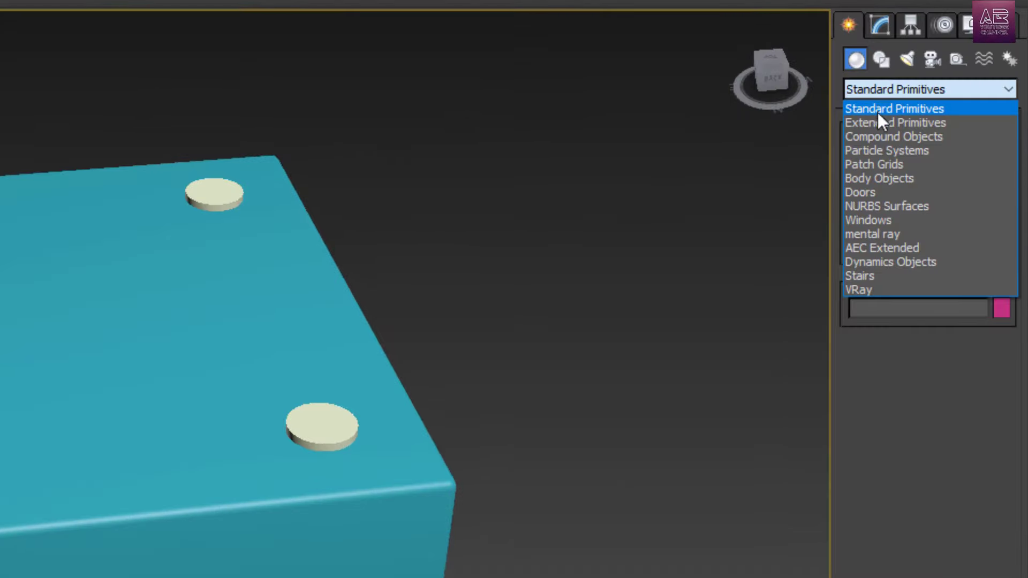
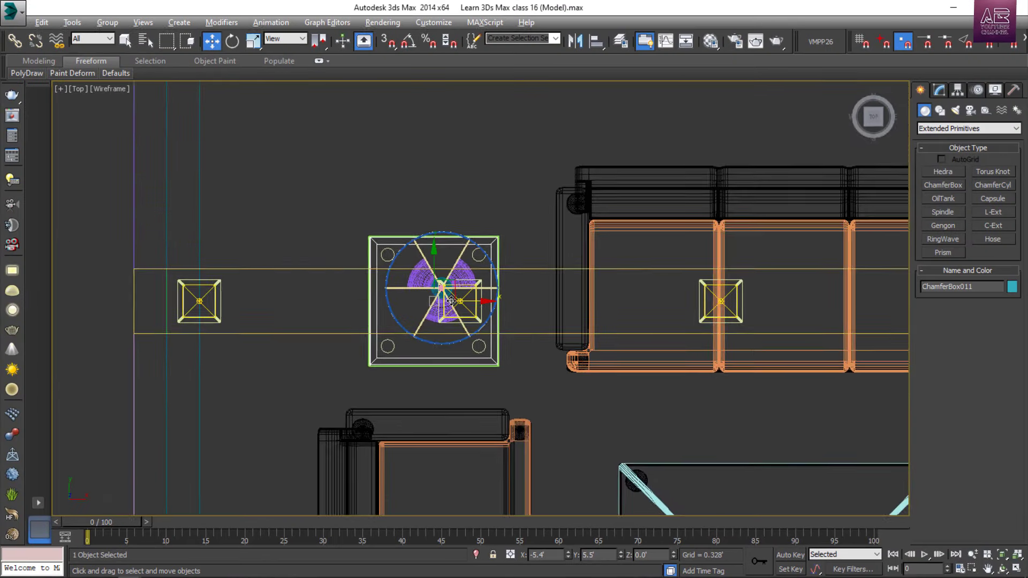
- Select the side table's box, four discs and top, and raise them in the left view until the plinth rests on the floor
scroll(444, 296, up, 4)
mouse_move(229, 144)
mouse_down()
mouse_move(264, 211)
mouse_move(265, 413)
mouse_up()
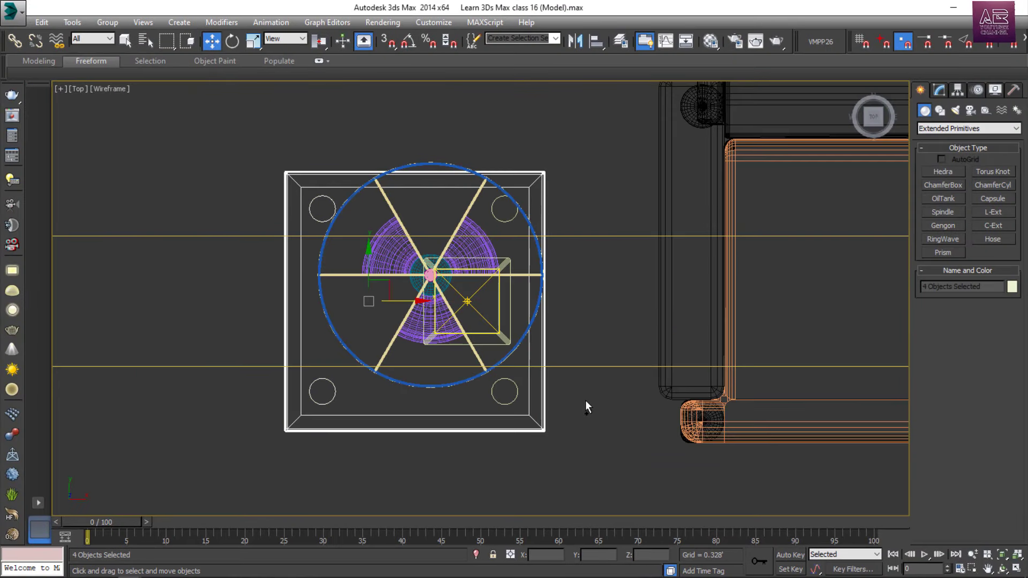
scroll(576, 162, up, 5)
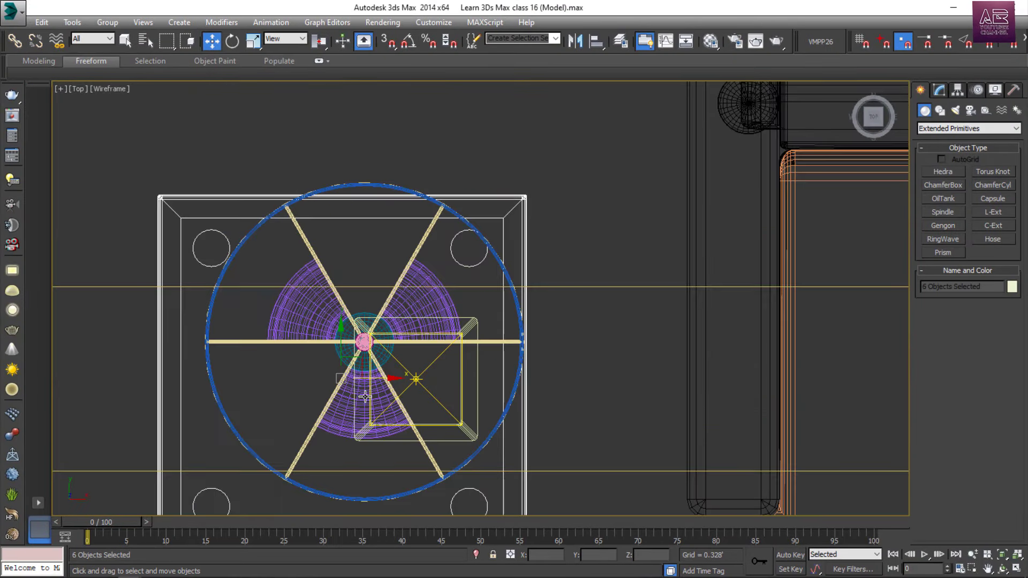
ctrl+click(425, 266)
key(l)
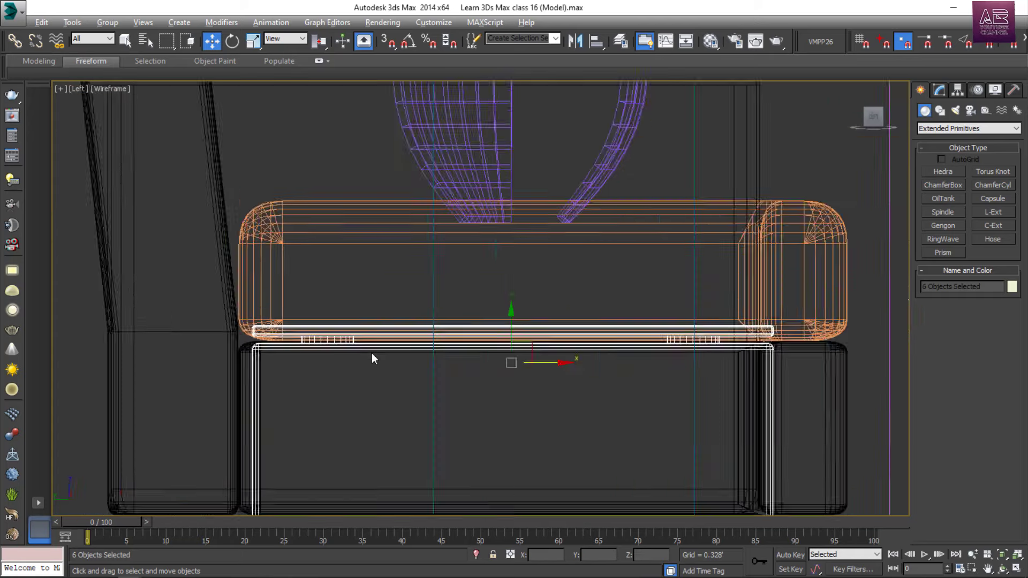
scroll(372, 352, down, 4)
scroll(407, 382, up, 1)
scroll(391, 353, up, 4)
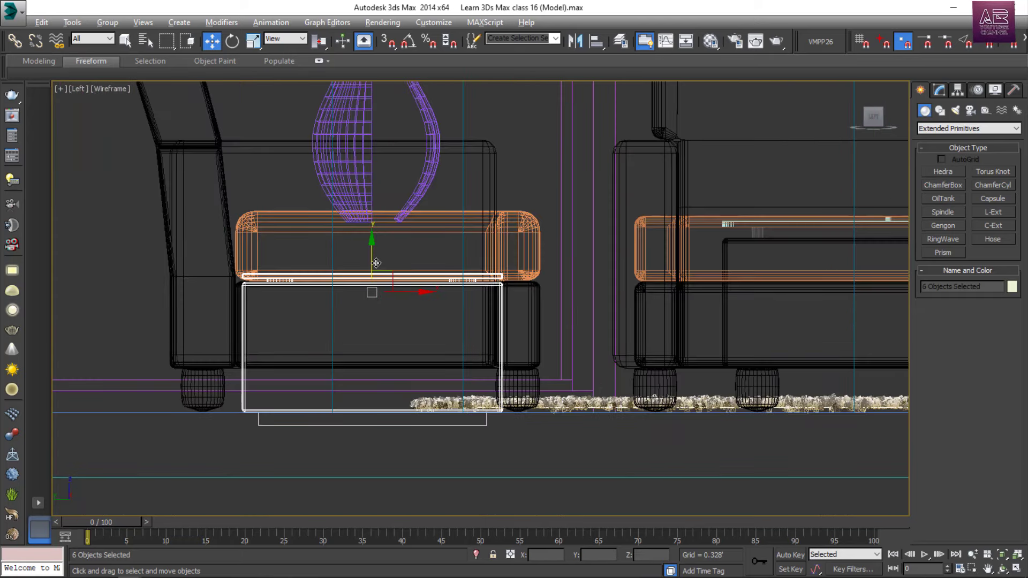
scroll(276, 402, up, 5)
scroll(251, 407, down, 5)
scroll(242, 420, up, 5)
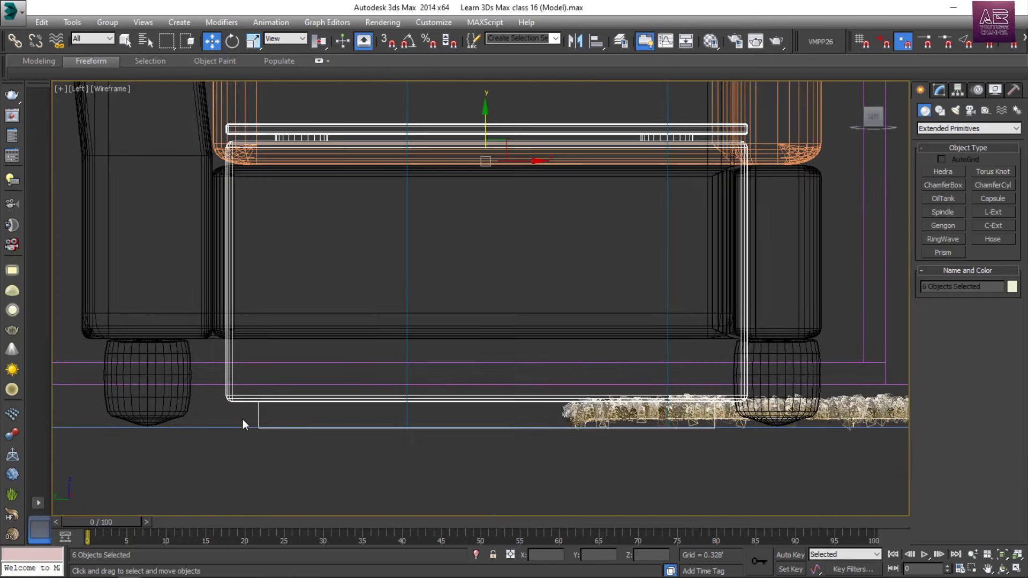
- Raise all six side table parts together by about 0.286' until the table top meets the base of the lamp
click(242, 411)
click(243, 405)
scroll(353, 256, down, 4)
scroll(330, 285, up, 4)
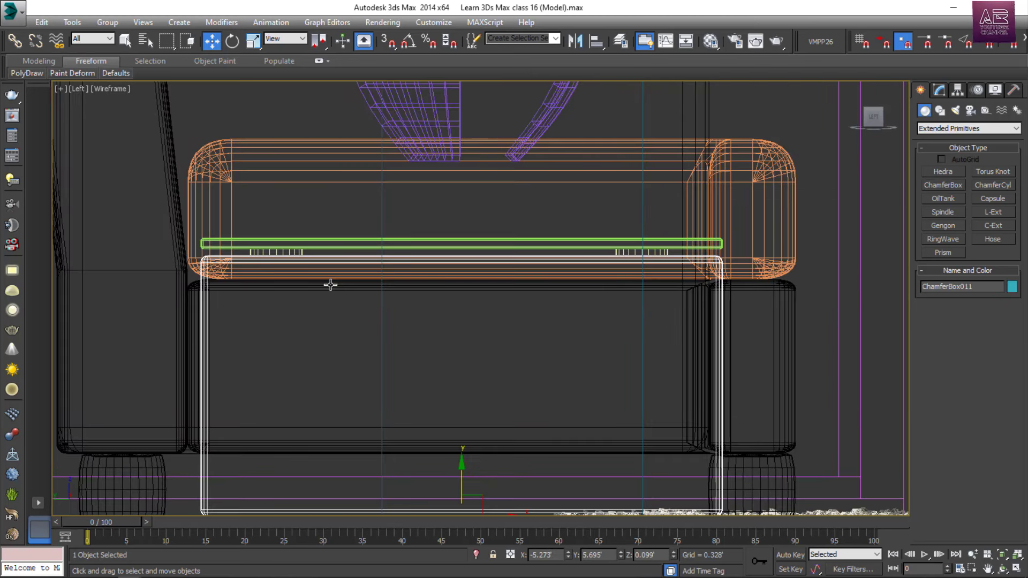
scroll(344, 280, down, 3)
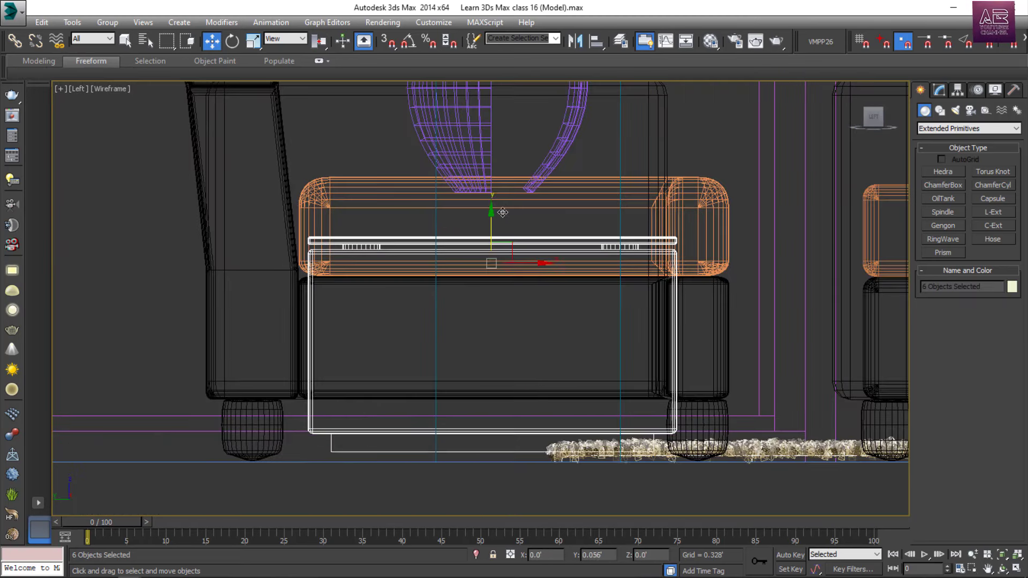
drag(537, 214, 578, 176)
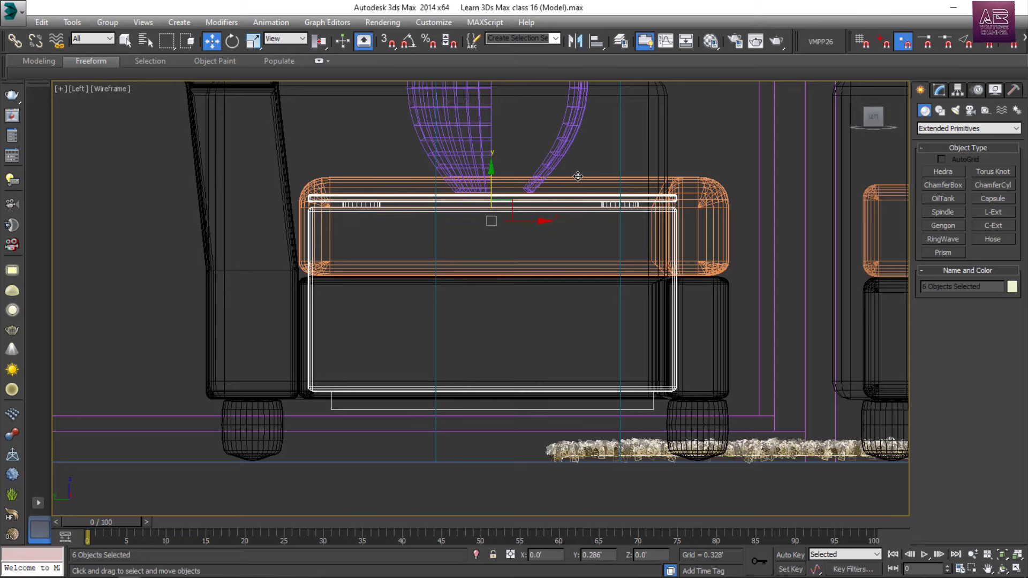
- Stretch the side table's box downward by moving its lower vertices in the left view until the plinth reaches the floor
click(378, 409)
click(380, 409)
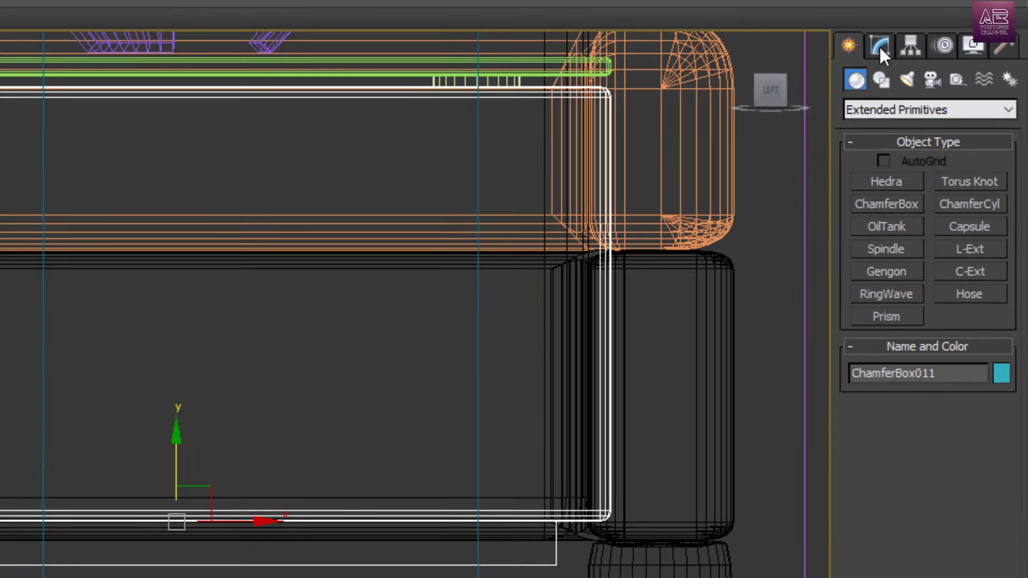
click(880, 46)
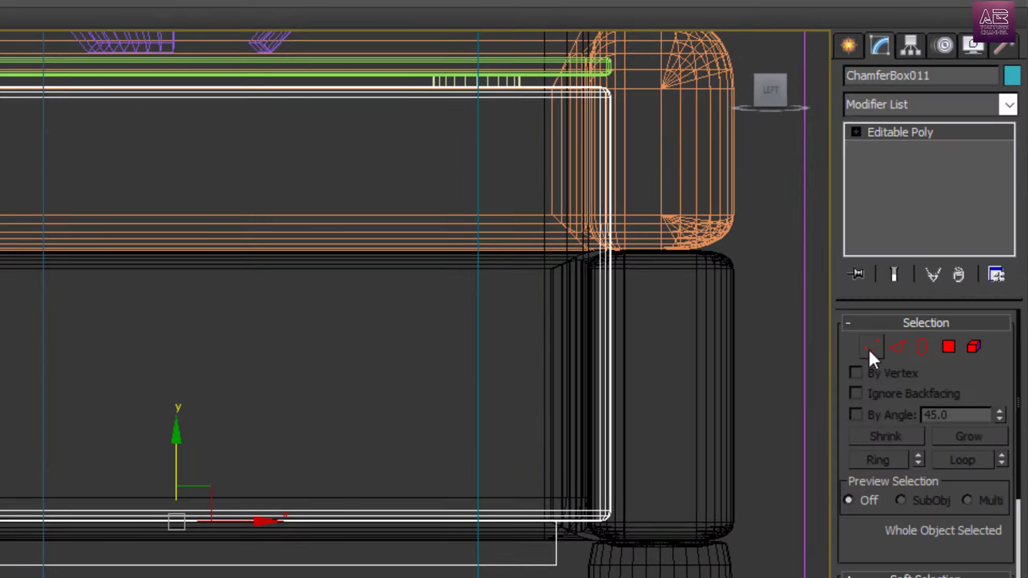
click(870, 347)
drag(567, 327, 592, 355)
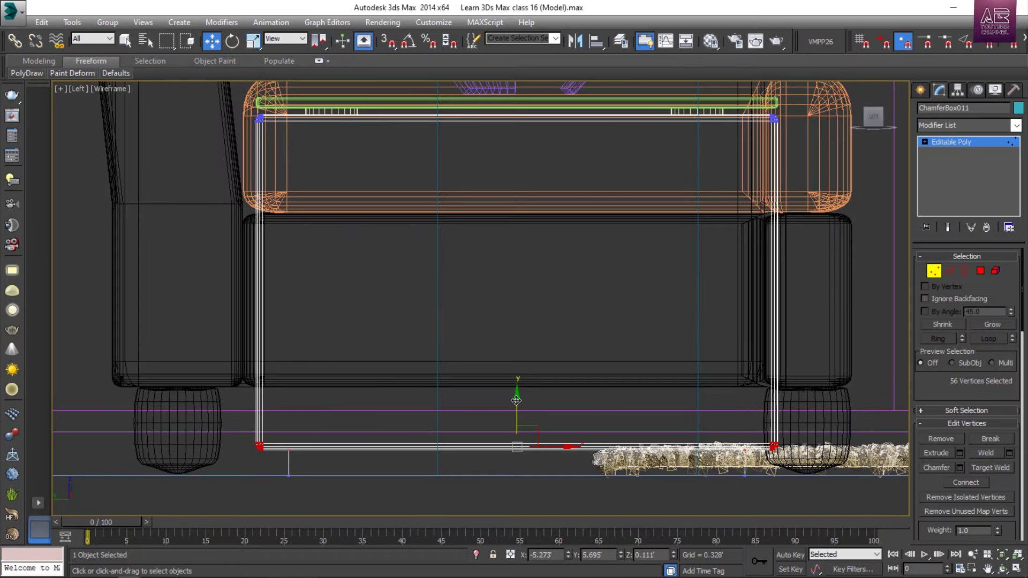
drag(512, 374, 606, 320)
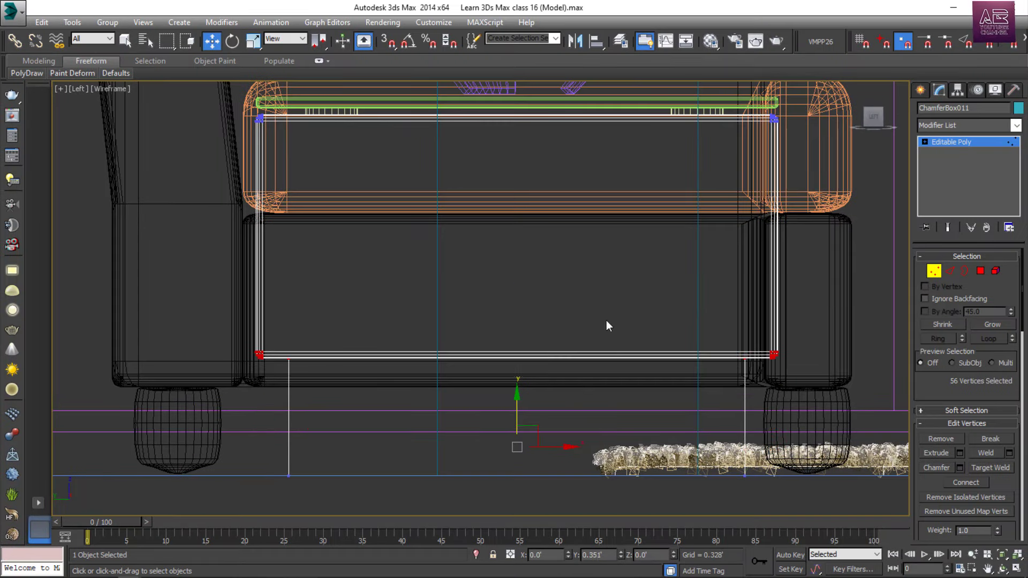
scroll(606, 322, down, 5)
scroll(625, 366, up, 3)
drag(343, 325, 345, 377)
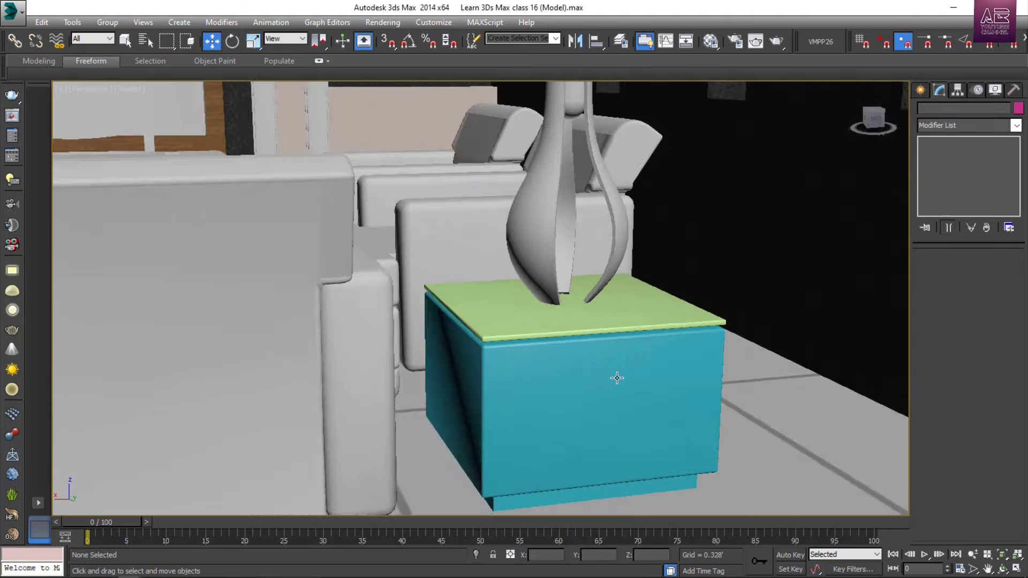
- Create a GeoSphere with a radius of 2.5' and 4 segments in the open area outside the terrace
mouse_move(616, 374)
alt+middle_down()
mouse_move(597, 427)
mouse_move(615, 386)
mouse_move(469, 369)
alt+middle_up()
middle_drag(378, 333, 612, 417)
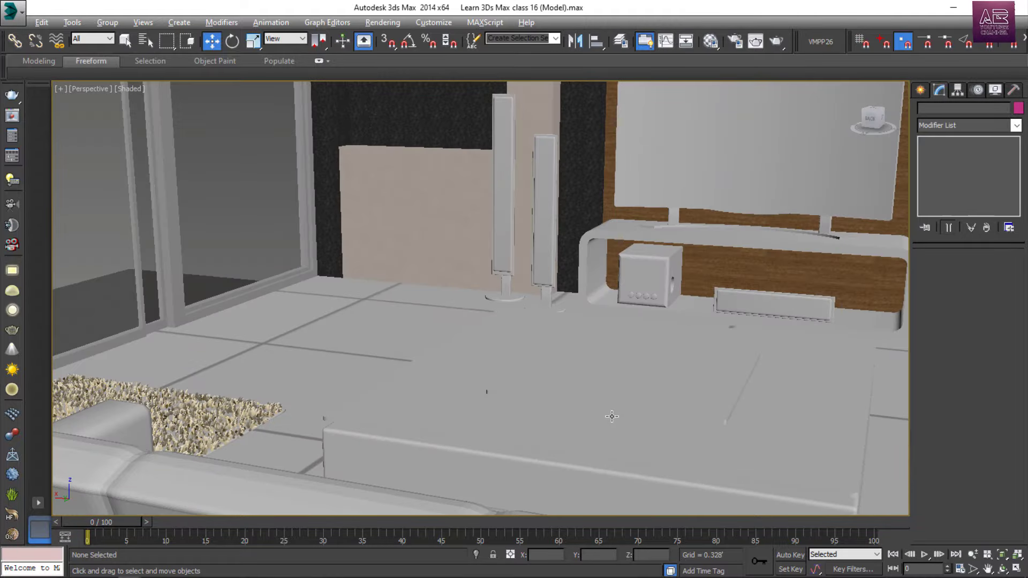
middle_drag(474, 312, 487, 415)
middle_drag(427, 307, 497, 359)
scroll(486, 377, down, 8)
scroll(476, 357, up, 5)
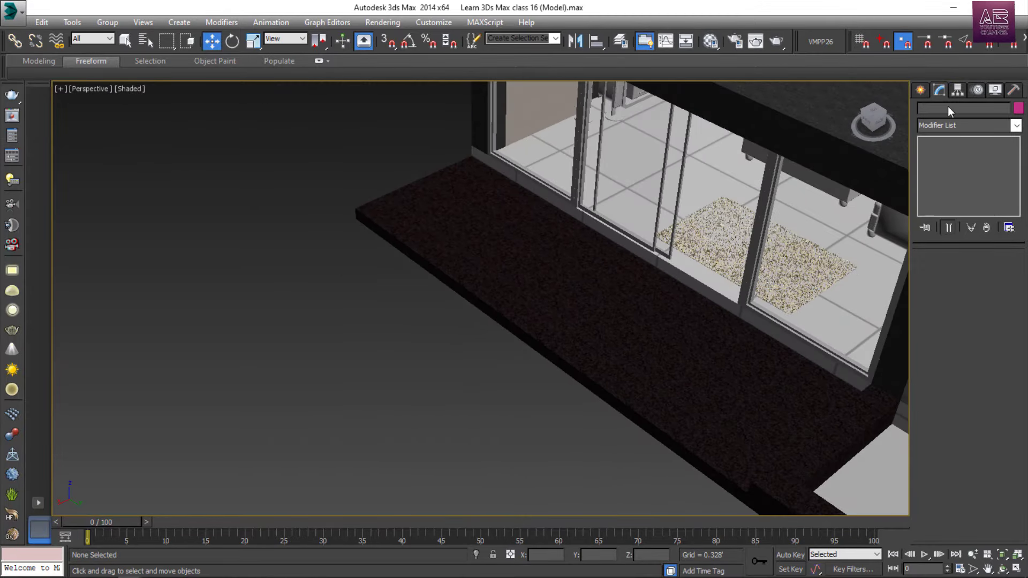
click(921, 89)
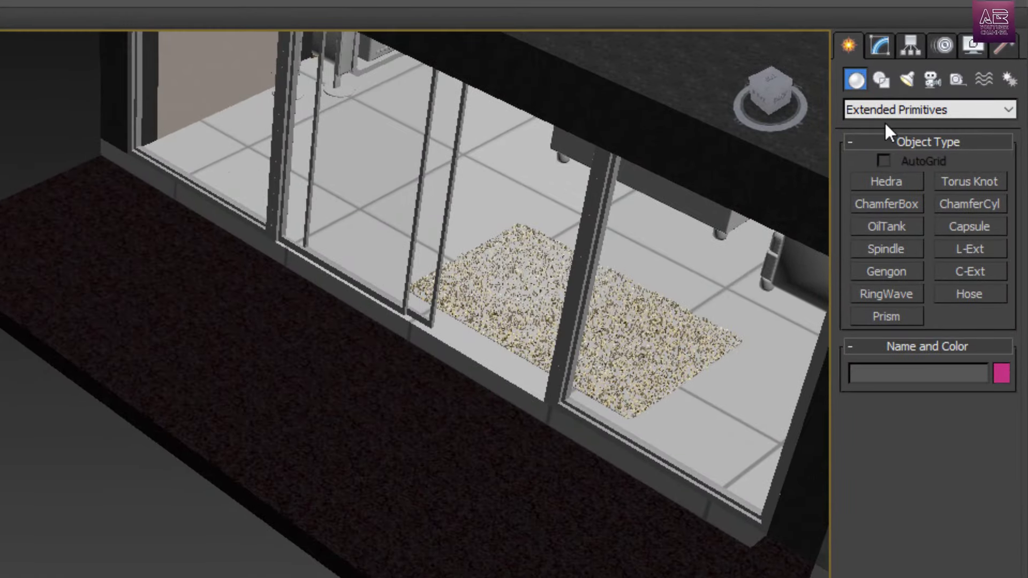
click(910, 110)
click(881, 124)
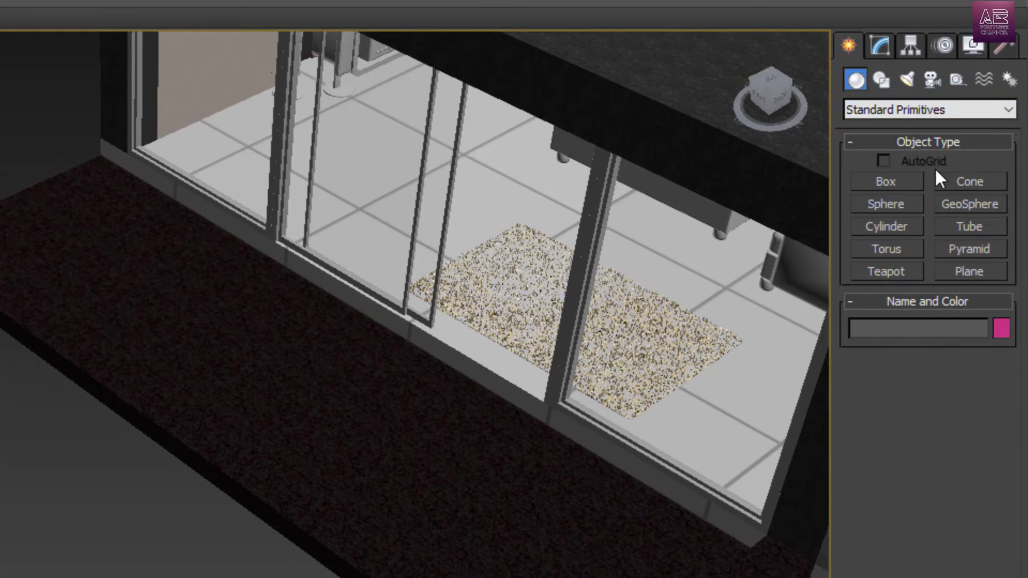
click(990, 206)
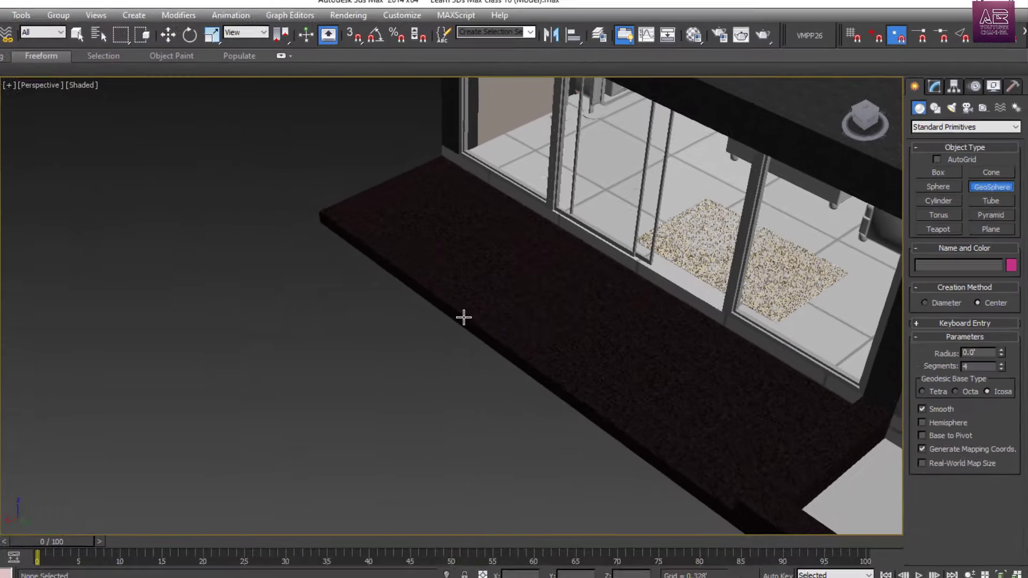
drag(307, 325, 377, 361)
alt+middle_drag(378, 372, 380, 352)
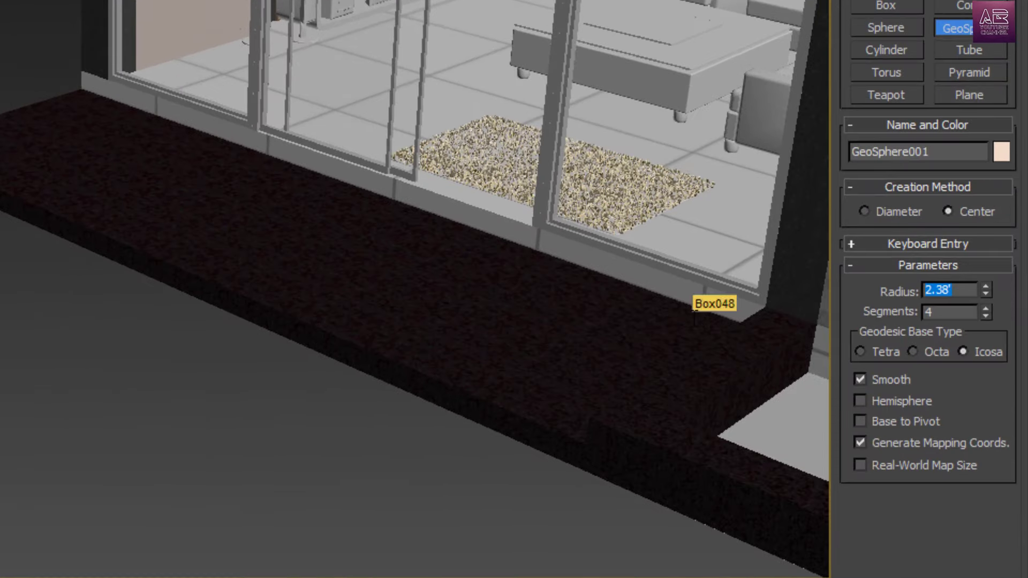
text(2.5)
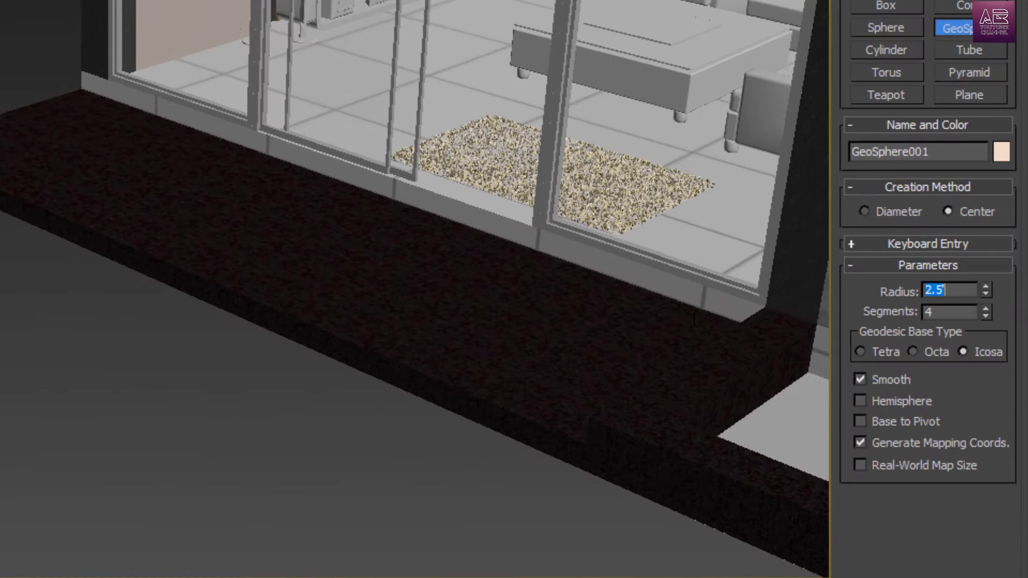
- Apply an FFD(box) modifier to the geosphere
scroll(321, 348, up, 3)
middle_drag(284, 343, 353, 387)
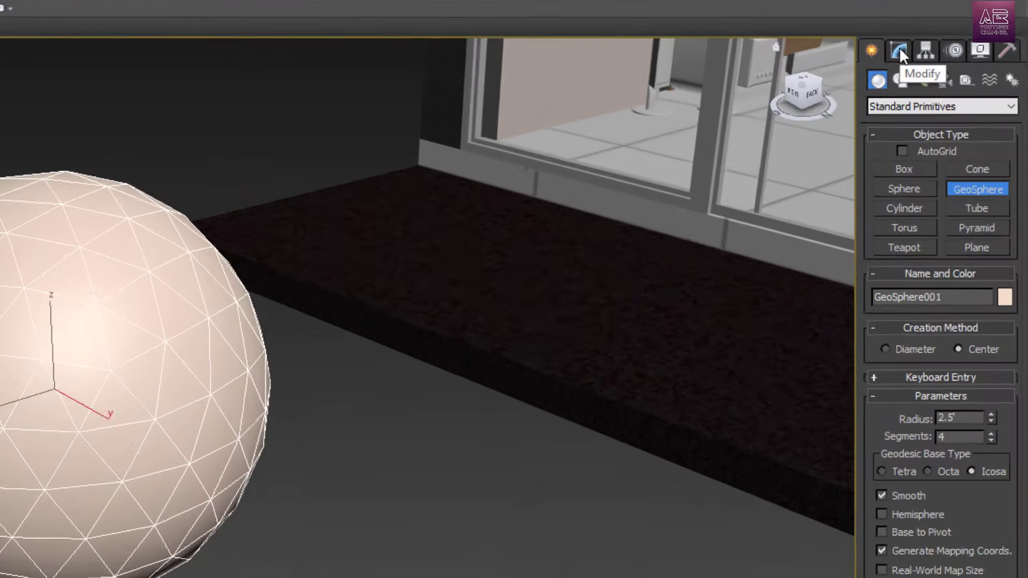
click(939, 89)
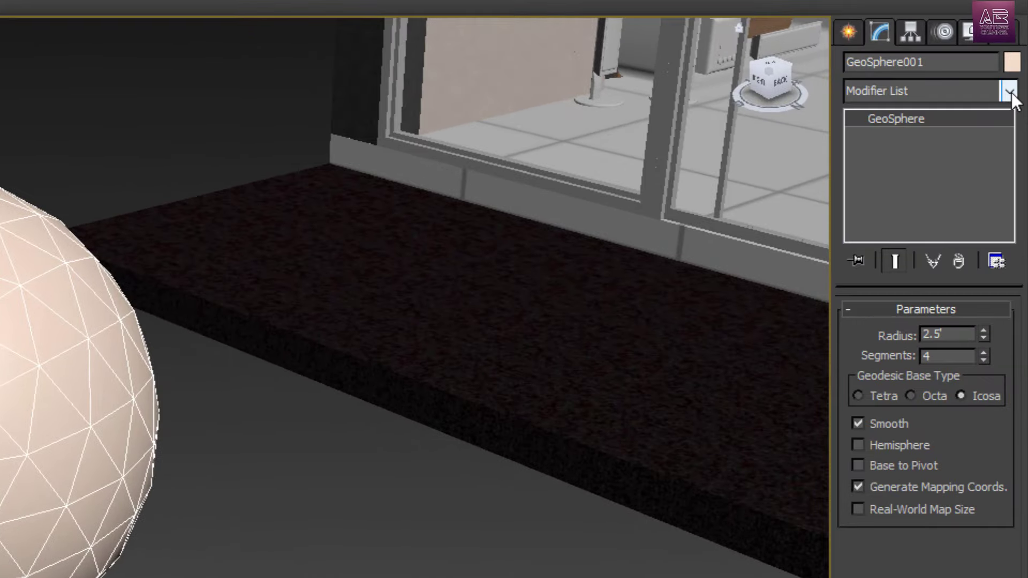
click(1017, 121)
key(f)
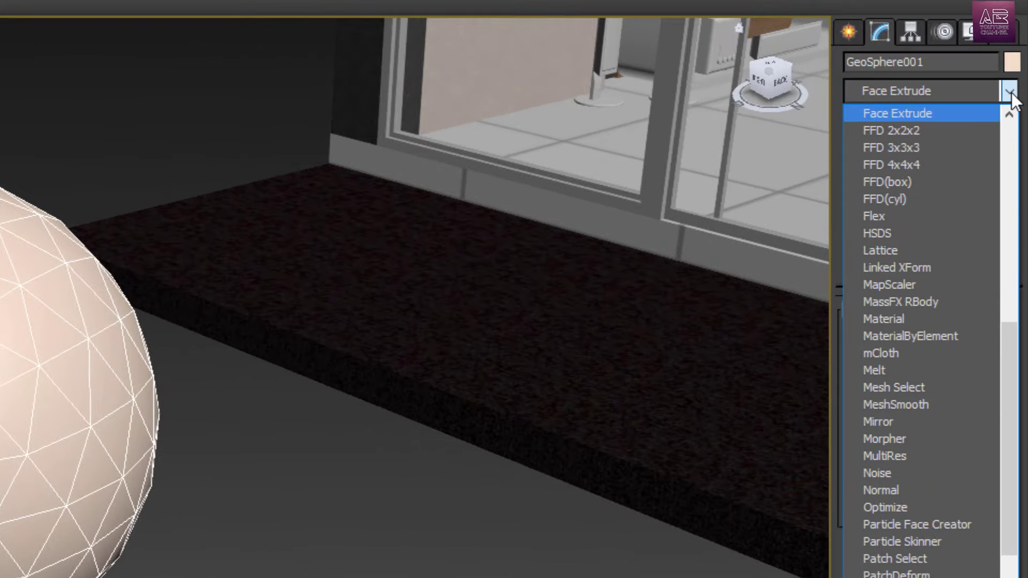
click(957, 182)
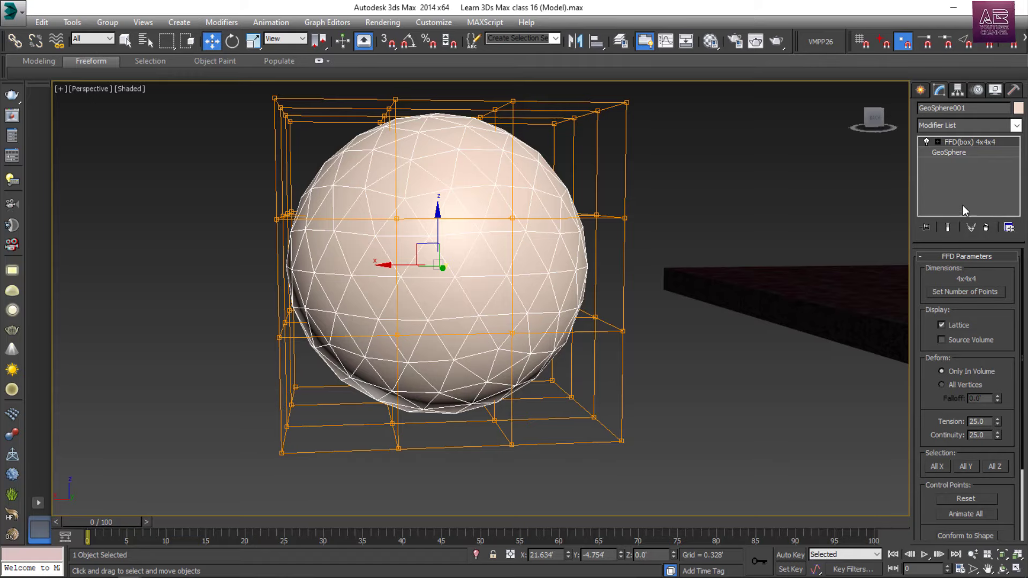
- Flatten the geosphere's underside by raising the FFD lattice's lowest row of control points to about Z -0.945' in the left view
click(938, 142)
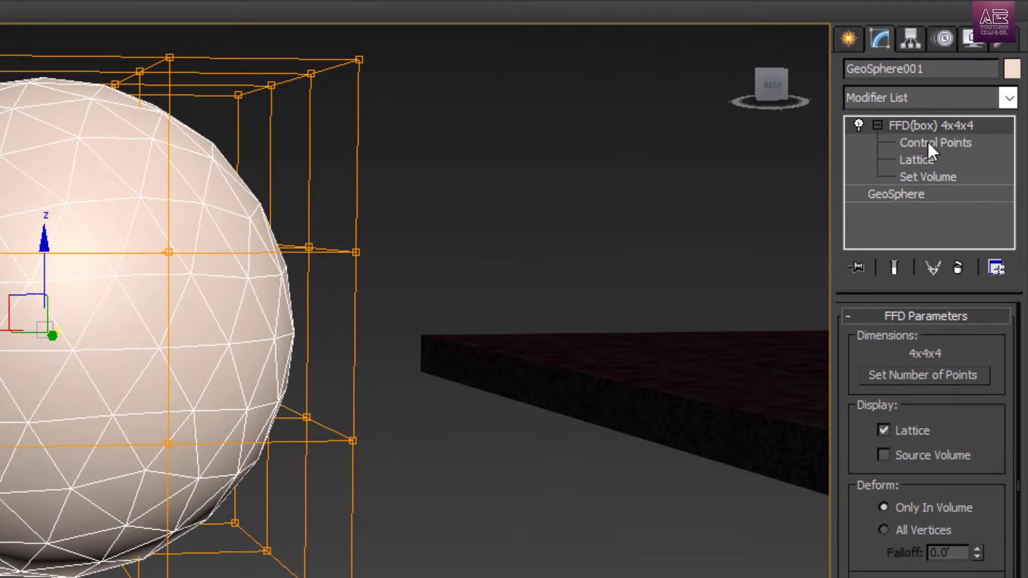
click(928, 142)
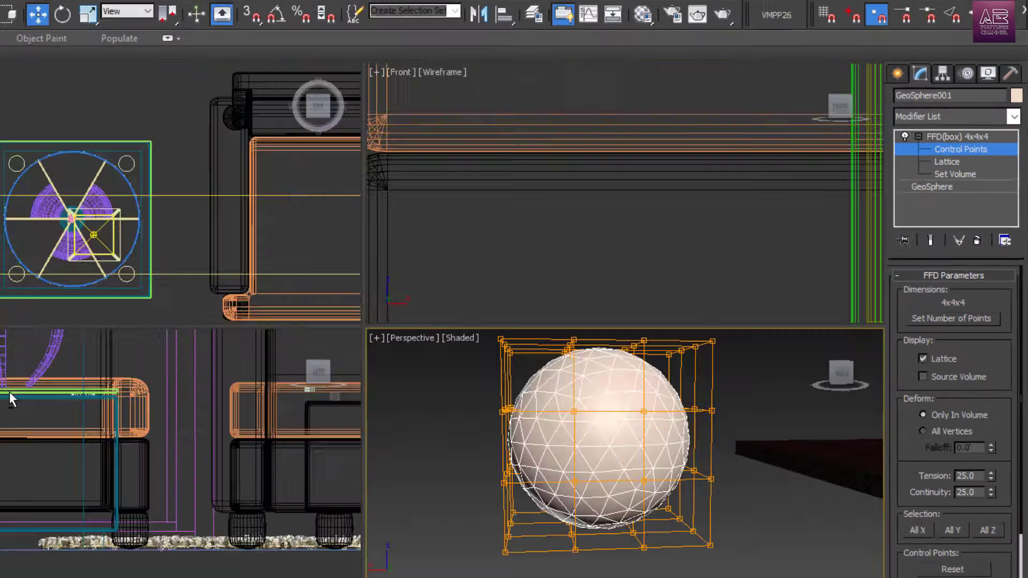
click(9, 391)
key(alt+w)
scroll(438, 353, down, 8)
scroll(637, 404, up, 6)
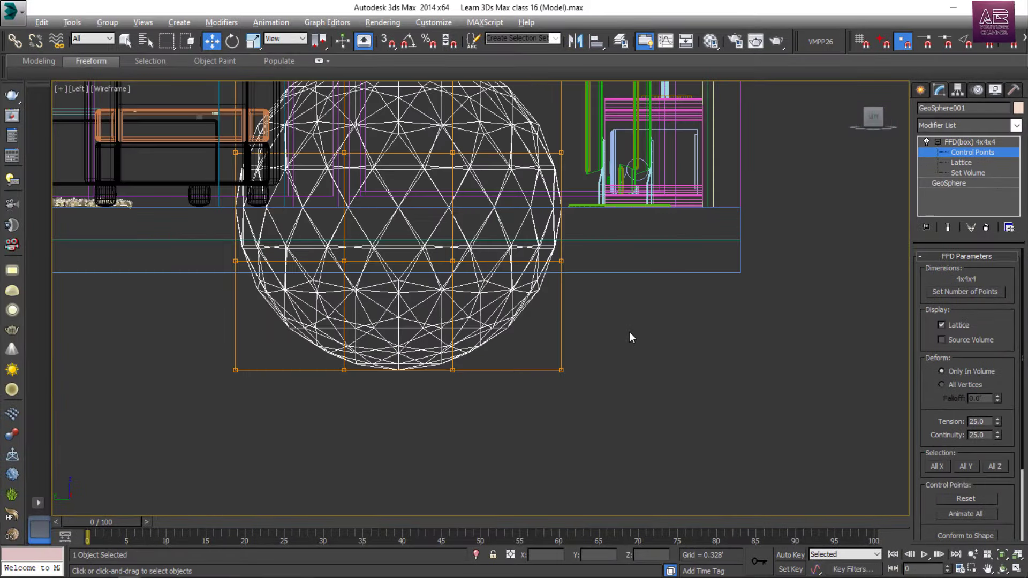
drag(629, 333, 209, 395)
scroll(365, 338, up, 2)
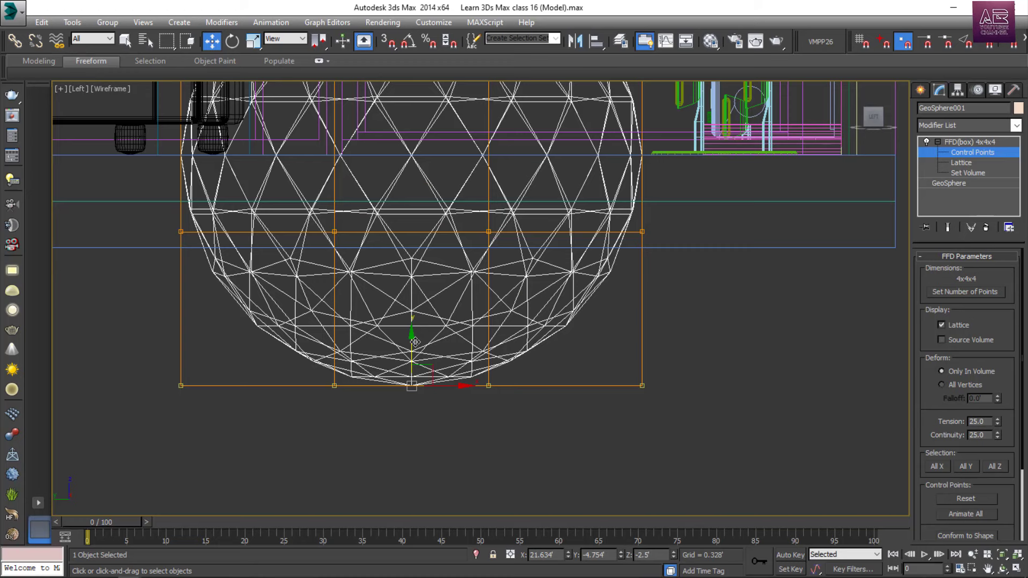
drag(411, 339, 485, 198)
key(p)
middle_drag(455, 326, 473, 369)
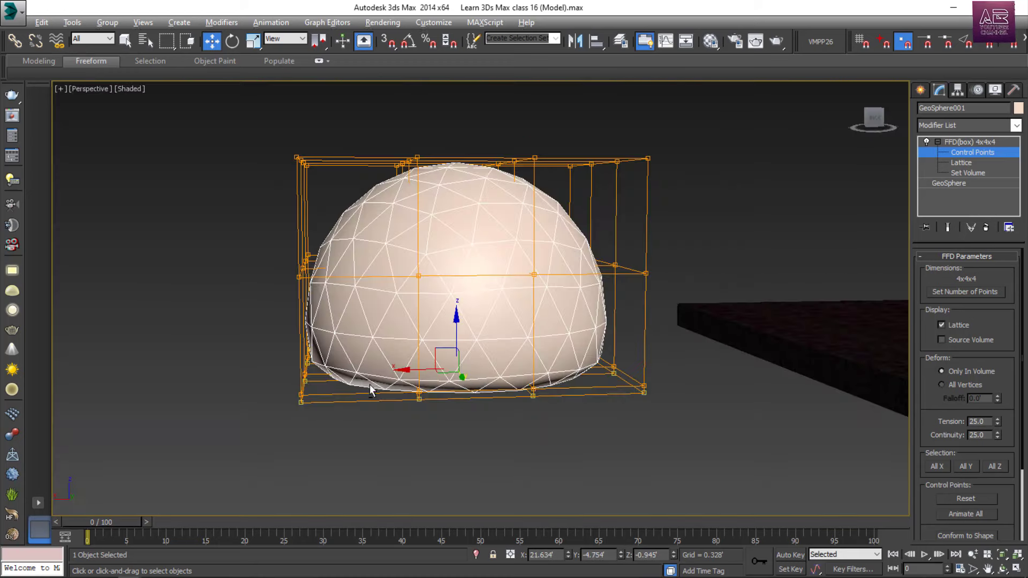
alt+middle_drag(372, 390, 515, 395)
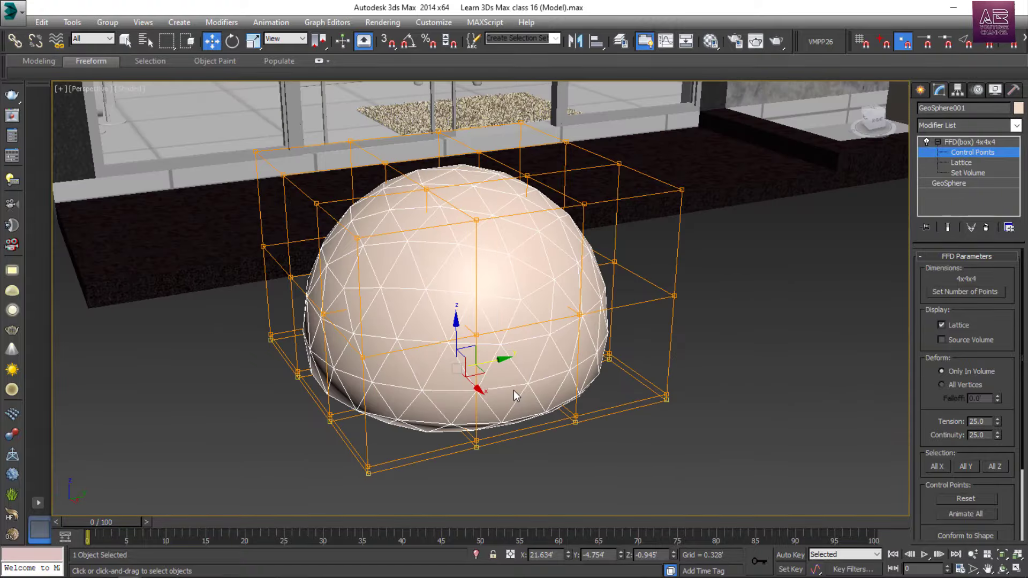
- Pull the two inner control points of the lattice's top front edge down to the opposite lower corner in the left view to hollow out a seat
alt+middle_drag(505, 336, 452, 356)
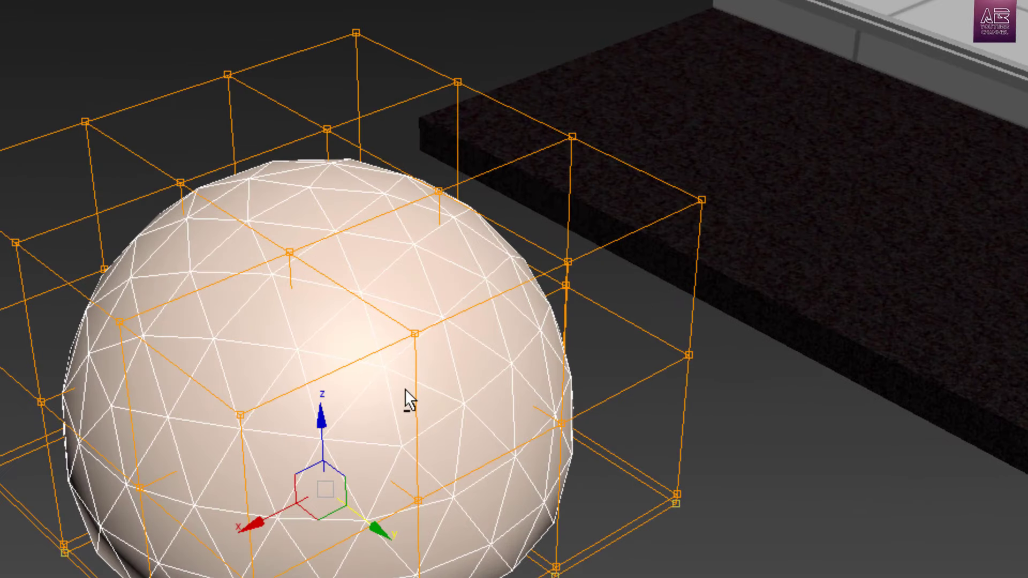
alt+middle_drag(404, 389, 345, 390)
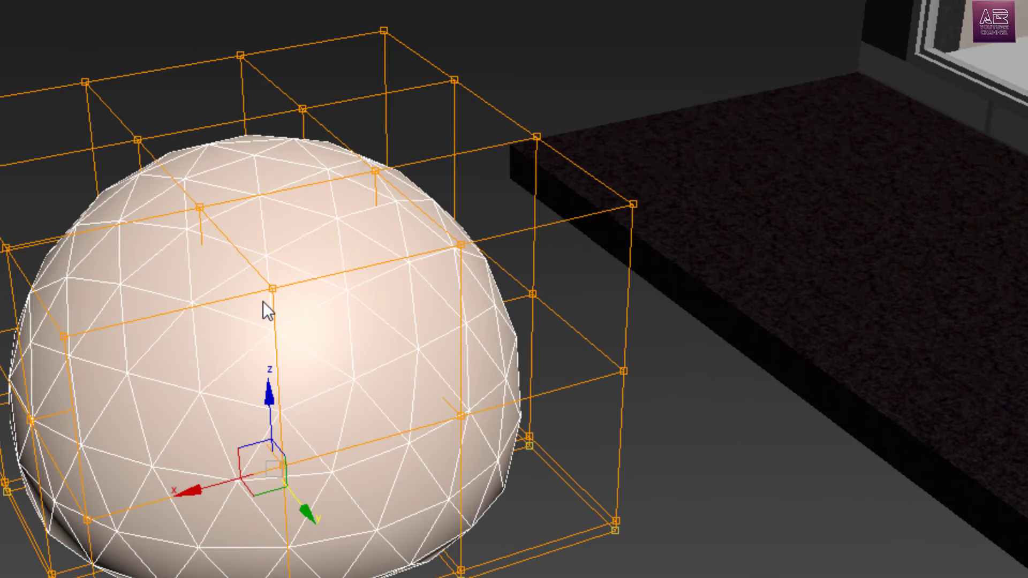
click(274, 289)
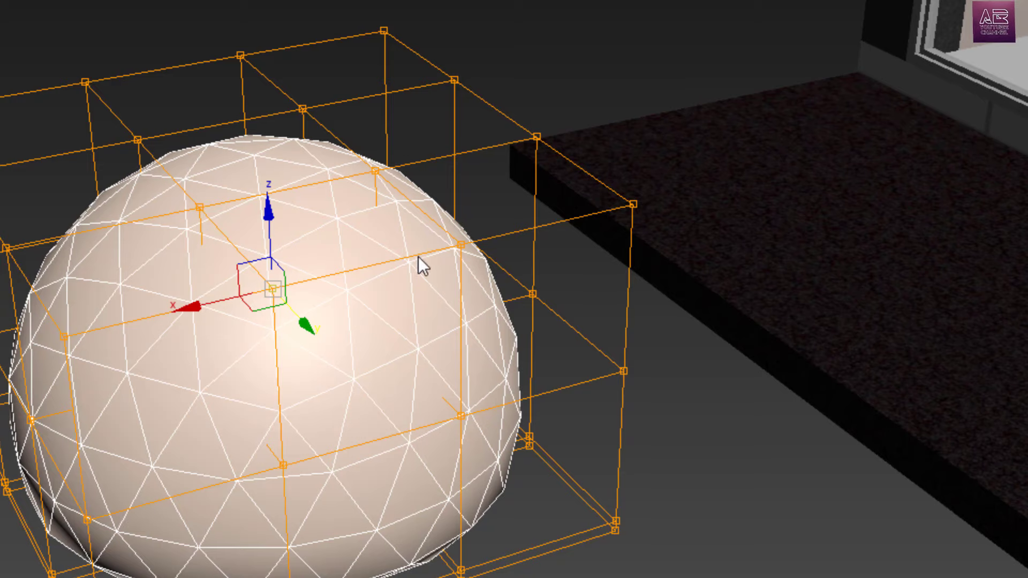
ctrl+click(462, 245)
alt+middle_drag(397, 326, 300, 280)
scroll(299, 279, up, 3)
scroll(340, 323, down, 4)
alt+middle_drag(340, 323, 464, 358)
key(l)
scroll(178, 279, up, 2)
scroll(184, 222, up, 4)
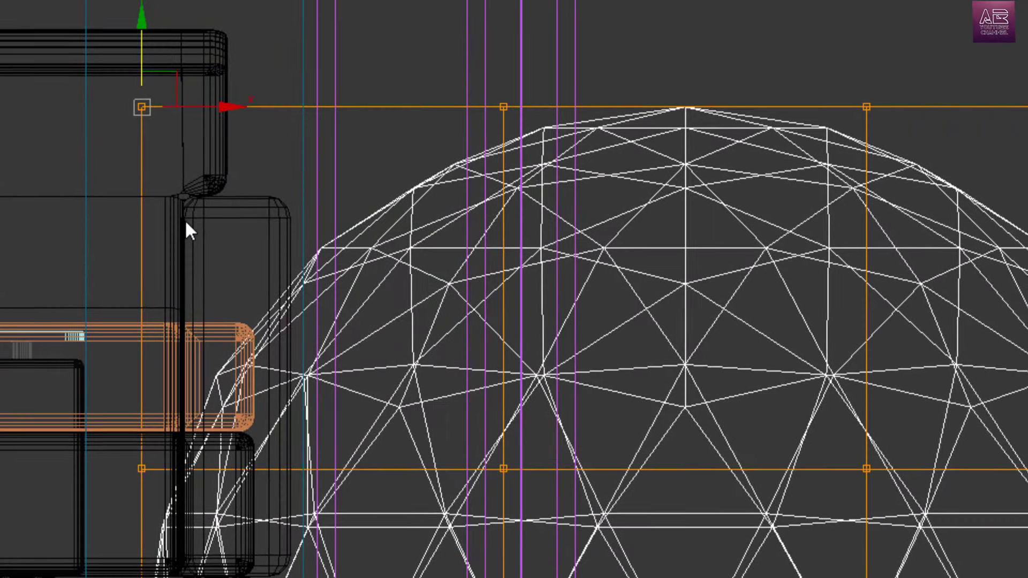
scroll(172, 252, down, 3)
middle_drag(407, 337, 323, 300)
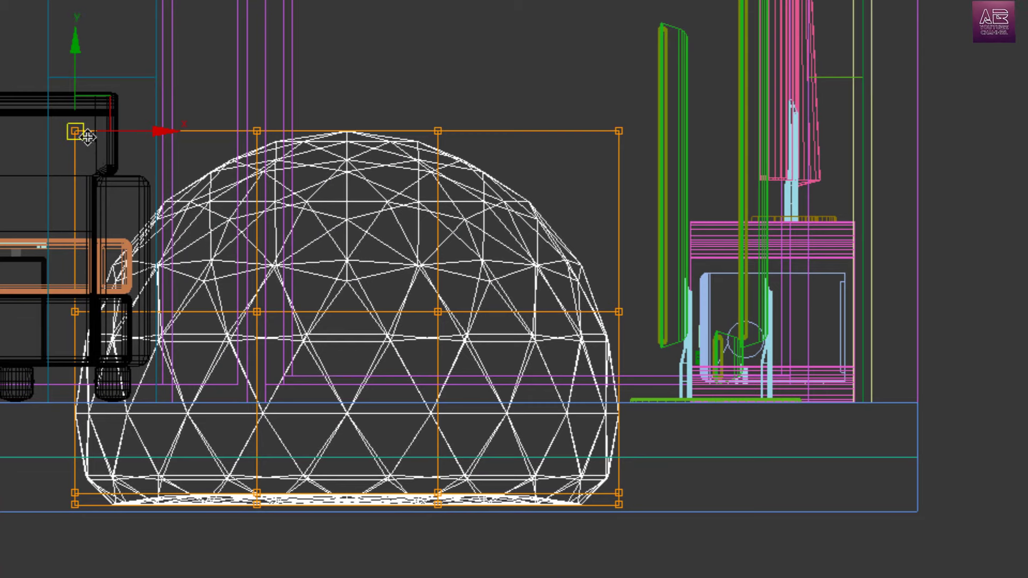
drag(87, 138, 605, 482)
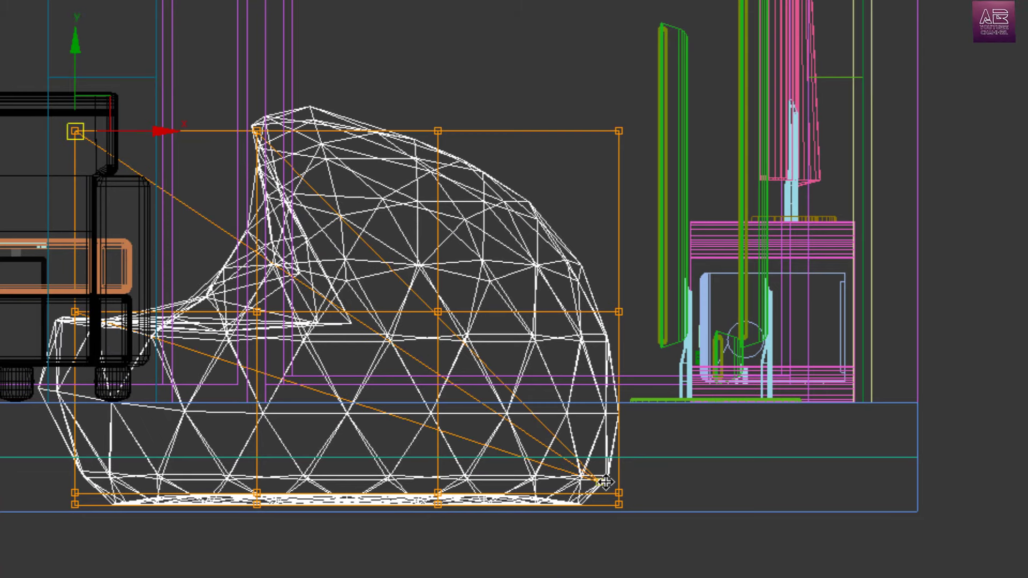
- Move the two inner control points of the lattice's second top row back and slightly down in the left view to shape the backrest
key(p)
mouse_move(548, 430)
alt+middle_down()
mouse_move(430, 423)
mouse_move(493, 447)
mouse_move(510, 436)
alt+middle_up()
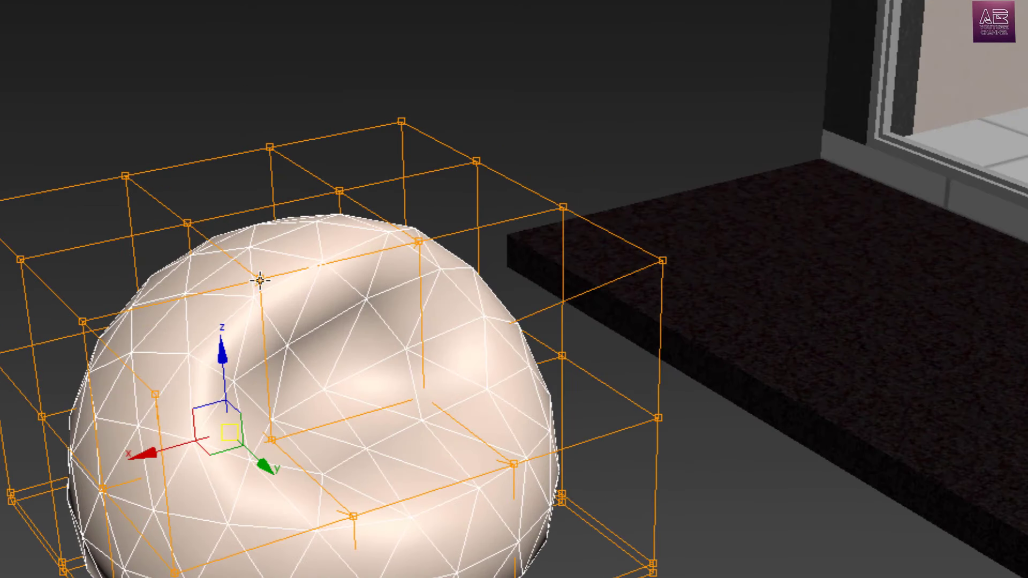
click(260, 281)
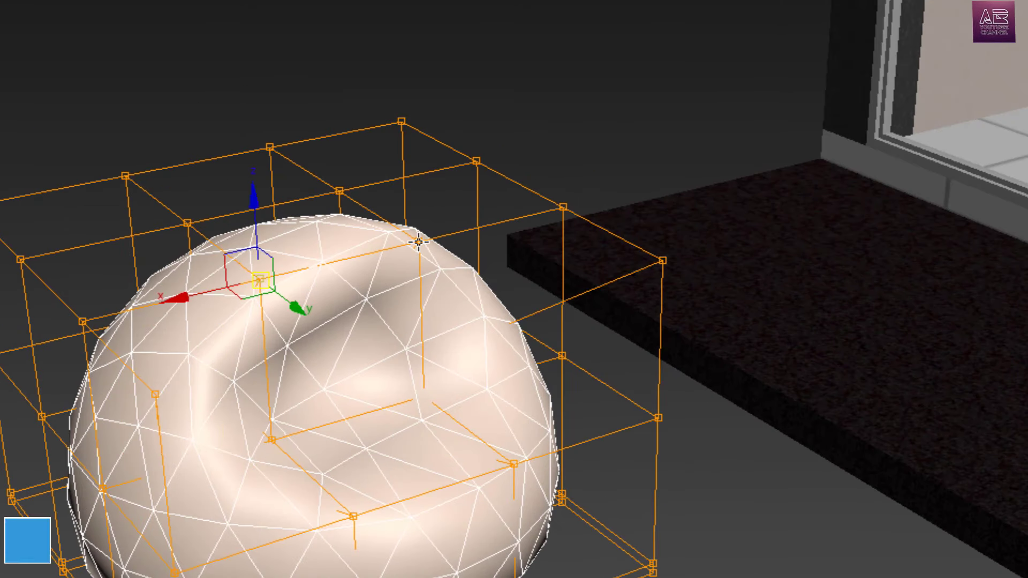
ctrl+click(419, 242)
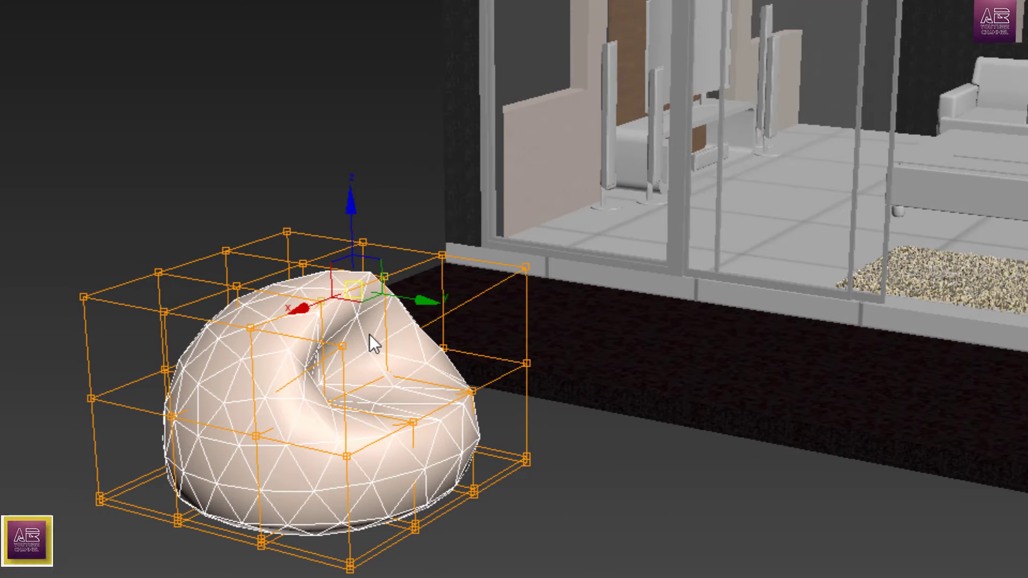
scroll(327, 325, up, 3)
key(alt+w)
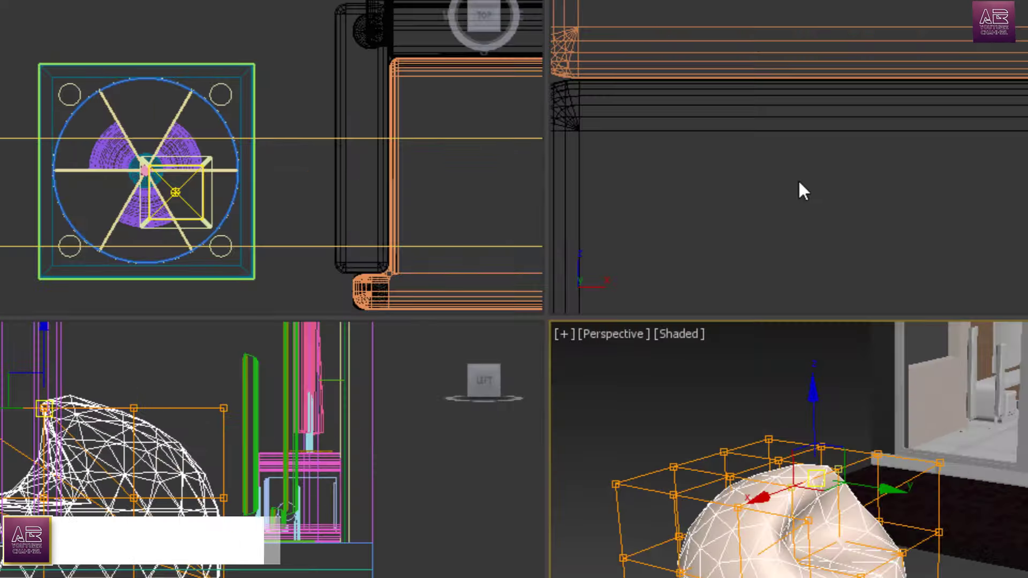
right_click(356, 348)
key(alt+w)
mouse_move(303, 171)
mouse_down()
mouse_move(421, 223)
mouse_move(428, 204)
mouse_up()
- Move the two inner front control points at mid-height down and slightly inward in the left view to lower the seat's front lip
key(alt+w)
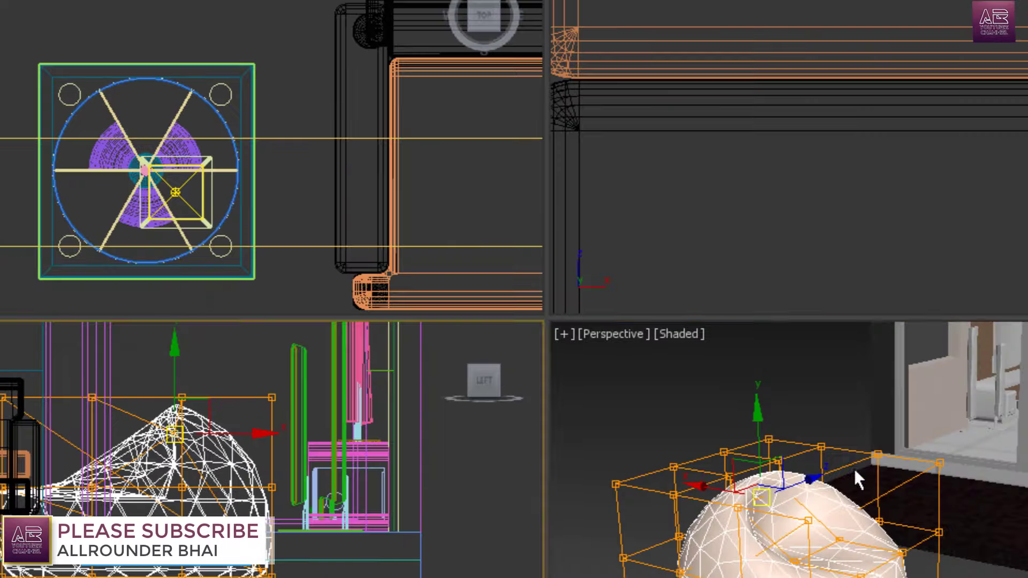
right_click(854, 467)
key(alt+w)
alt+middle_drag(410, 488, 407, 488)
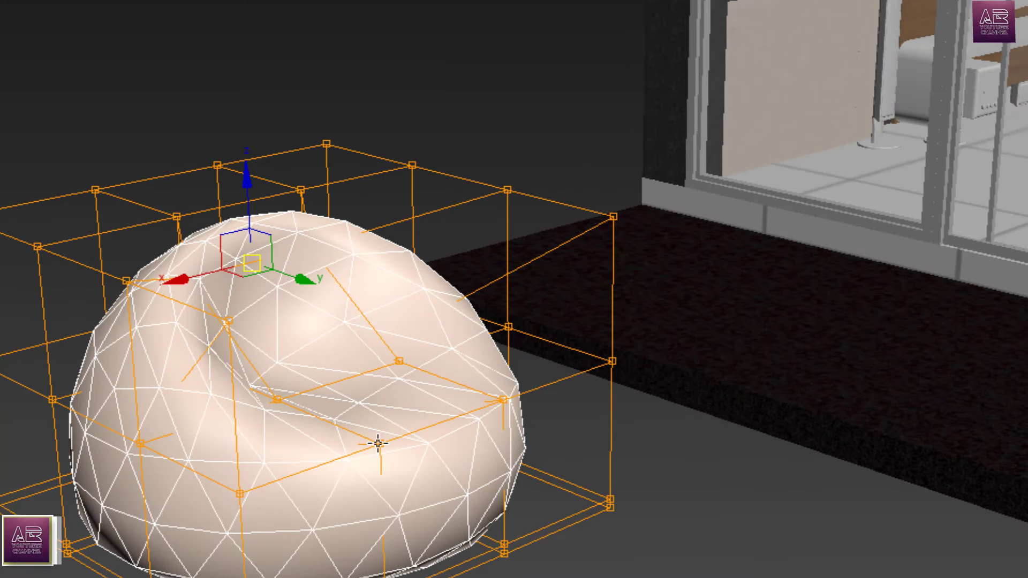
click(381, 444)
ctrl+click(502, 401)
key(f)
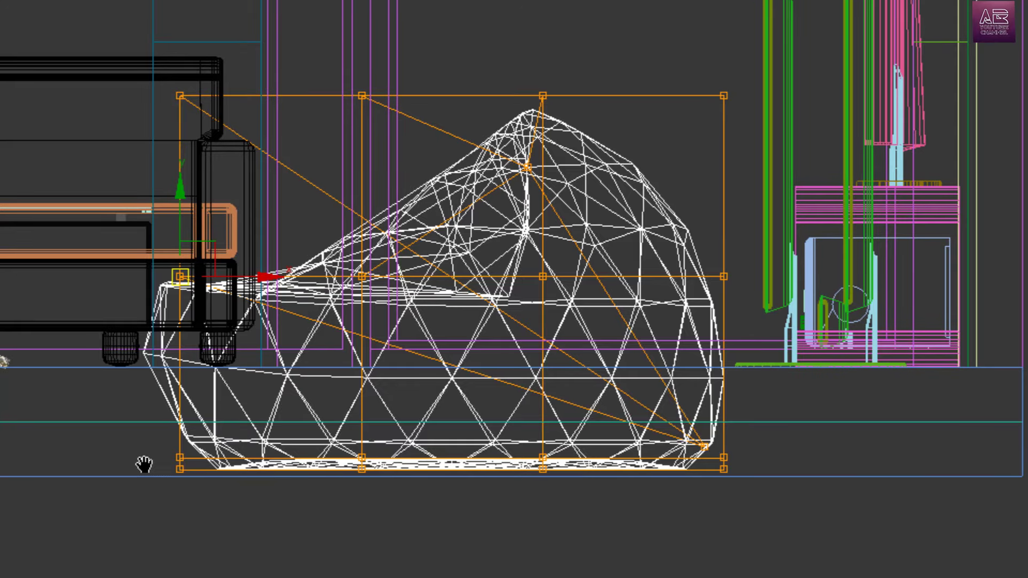
scroll(240, 361, up, 3)
drag(156, 239, 198, 353)
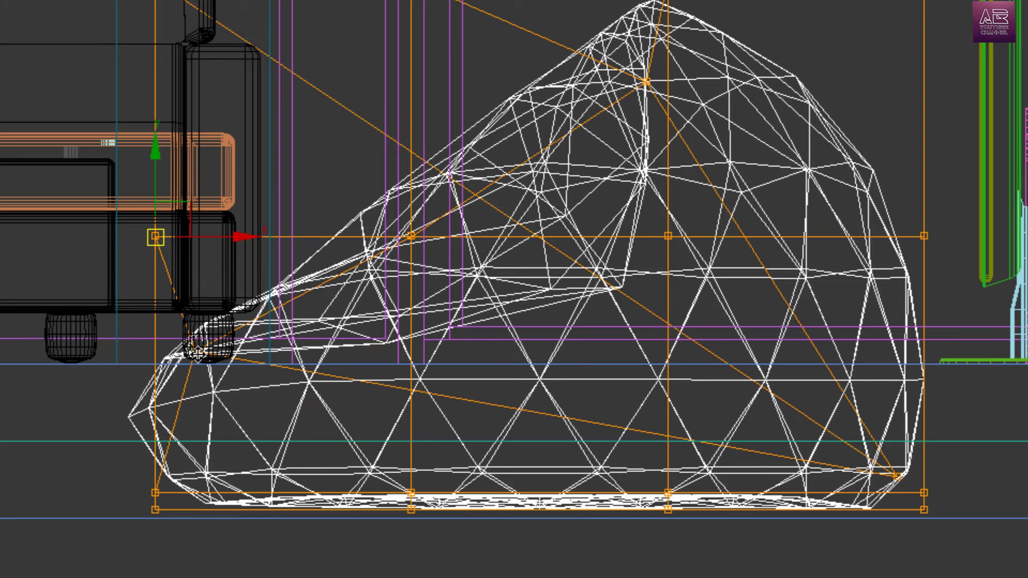
- Isolate the geosphere and nudge the displaced backrest and front-lip control points slightly toward the front in the left view
key(alt+q)
middle_drag(418, 527, 349, 462)
scroll(349, 462, down, 2)
drag(797, 467, 723, 515)
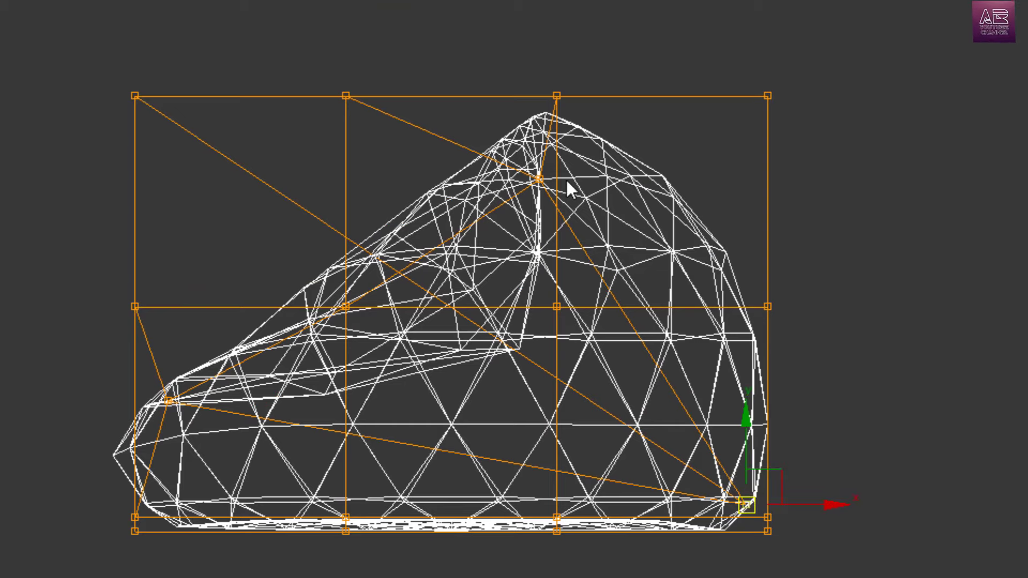
click(538, 180)
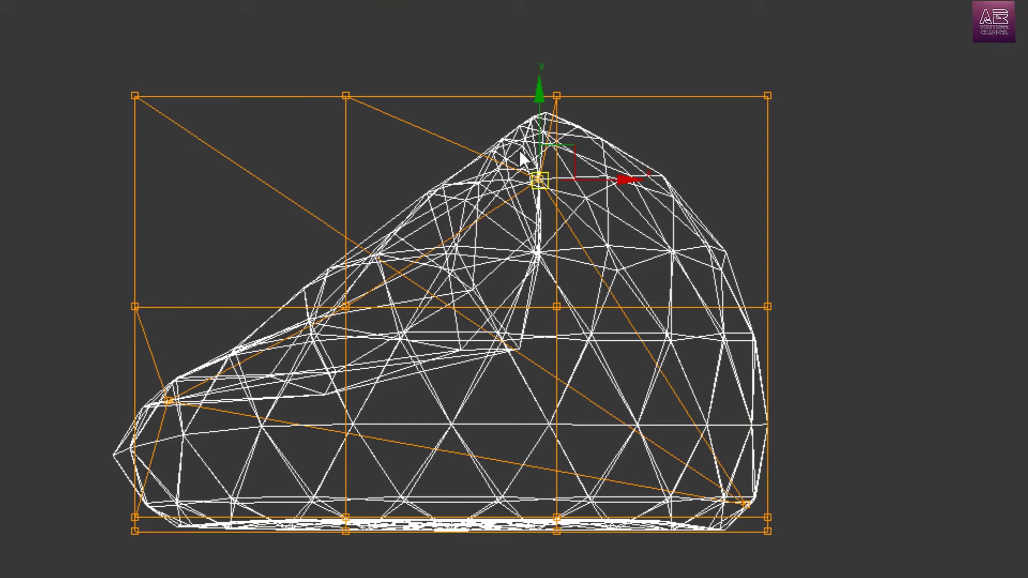
drag(539, 179, 533, 185)
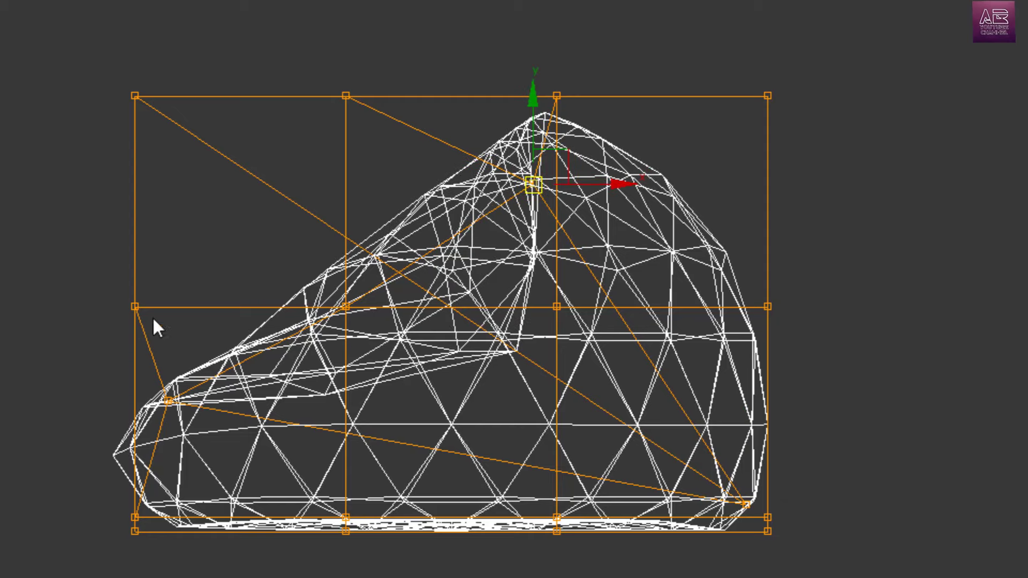
click(136, 307)
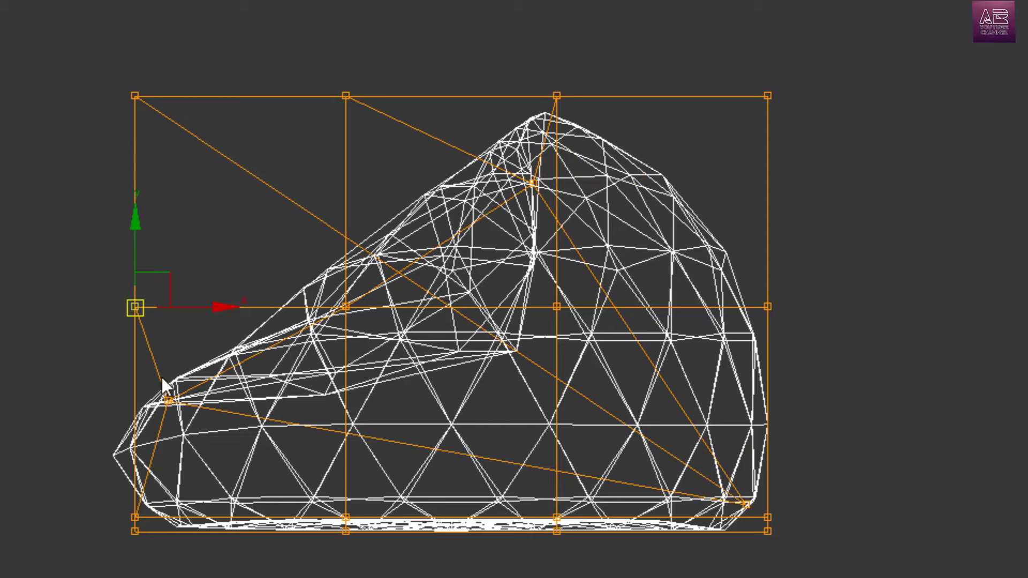
drag(122, 439, 122, 440)
mouse_move(168, 401)
mouse_down()
mouse_move(163, 408)
mouse_move(162, 399)
mouse_up()
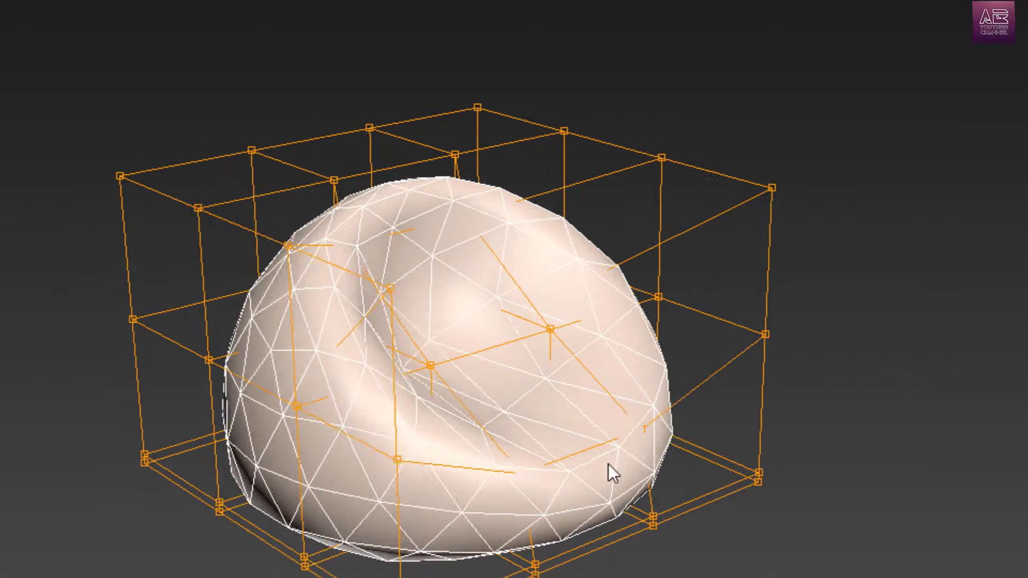
- Lower the two inner top control points of the third lattice row along Z to round off the top of the backrest
mouse_move(608, 471)
alt+middle_down()
mouse_move(487, 491)
mouse_move(420, 427)
mouse_move(417, 468)
mouse_move(604, 328)
mouse_move(631, 344)
mouse_move(556, 358)
mouse_move(510, 351)
mouse_move(522, 412)
mouse_move(373, 394)
alt+middle_up()
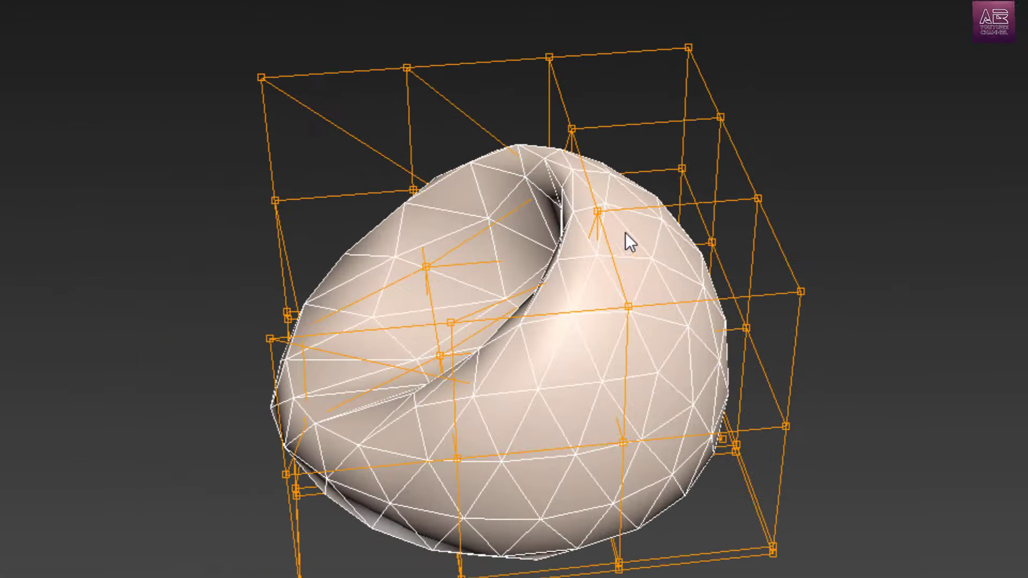
scroll(621, 236, up, 5)
alt+middle_drag(606, 245, 594, 227)
click(584, 186)
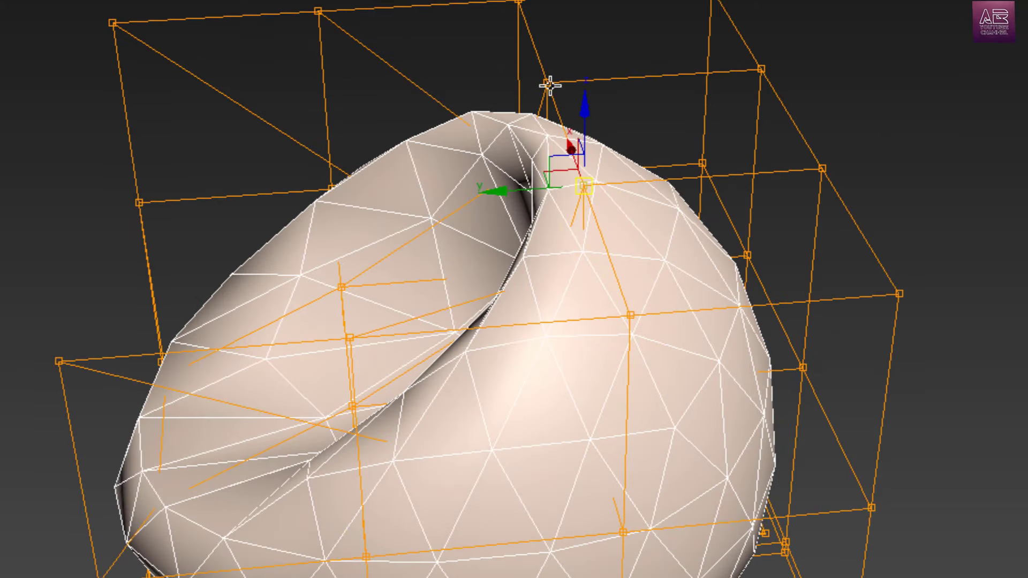
click(547, 85)
alt+middle_drag(507, 131, 562, 233)
drag(646, 61, 650, 106)
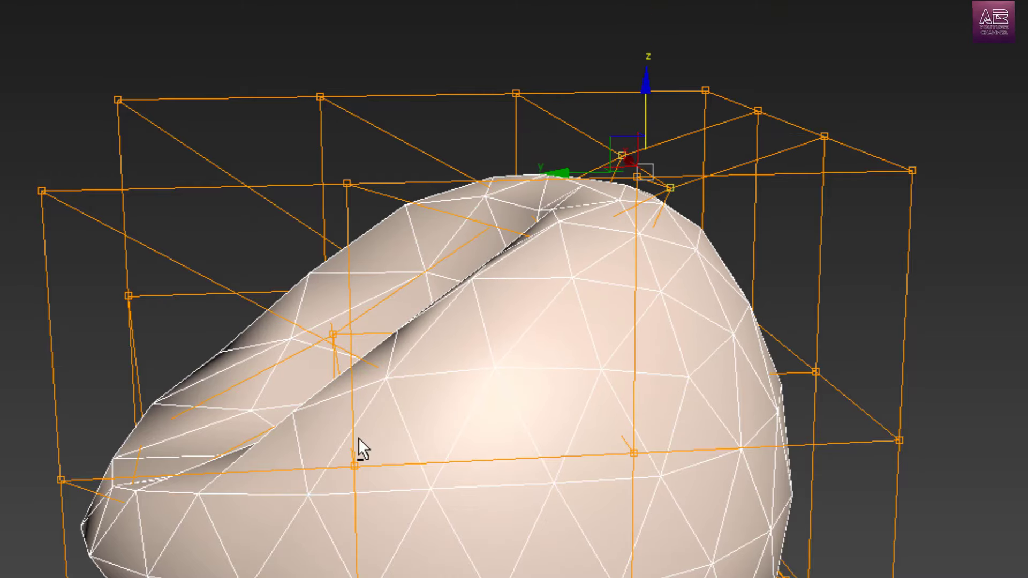
- Leave control-point editing and apply a TurboSmooth modifier with Isoline Display on and 2 iterations to the geosphere
alt+middle_drag(358, 438, 549, 504)
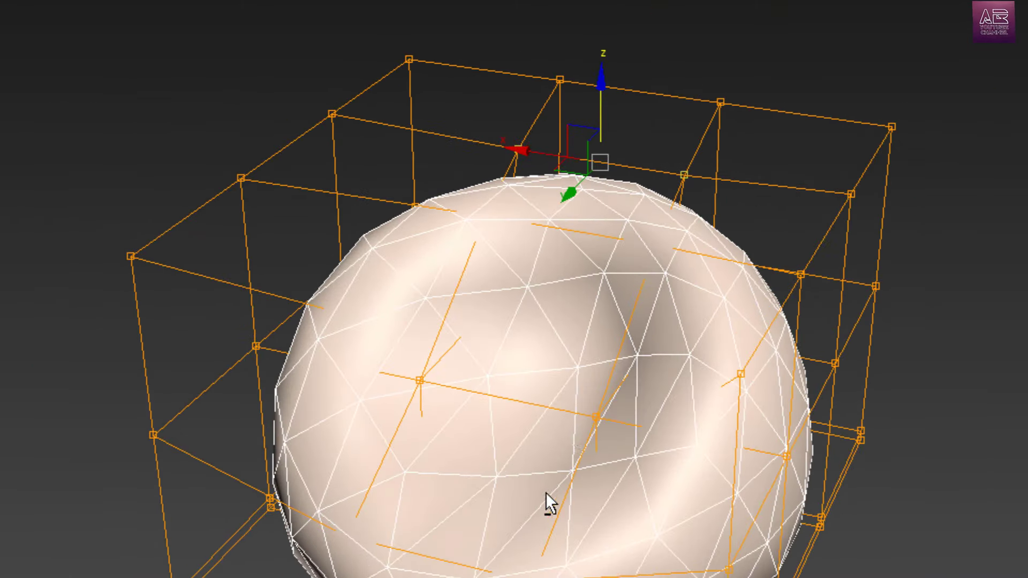
alt+middle_drag(584, 419, 372, 449)
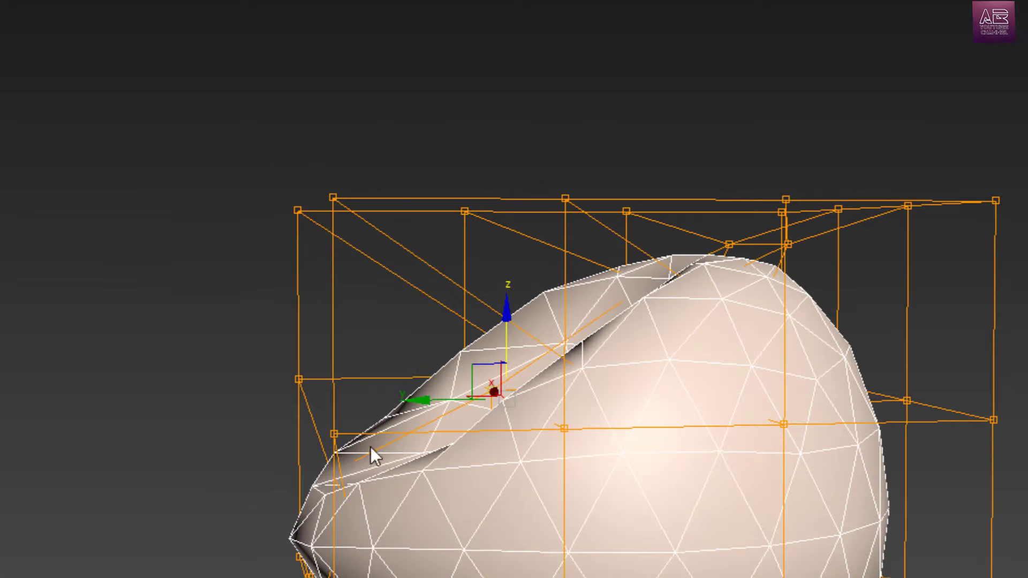
alt+middle_drag(417, 397, 375, 418)
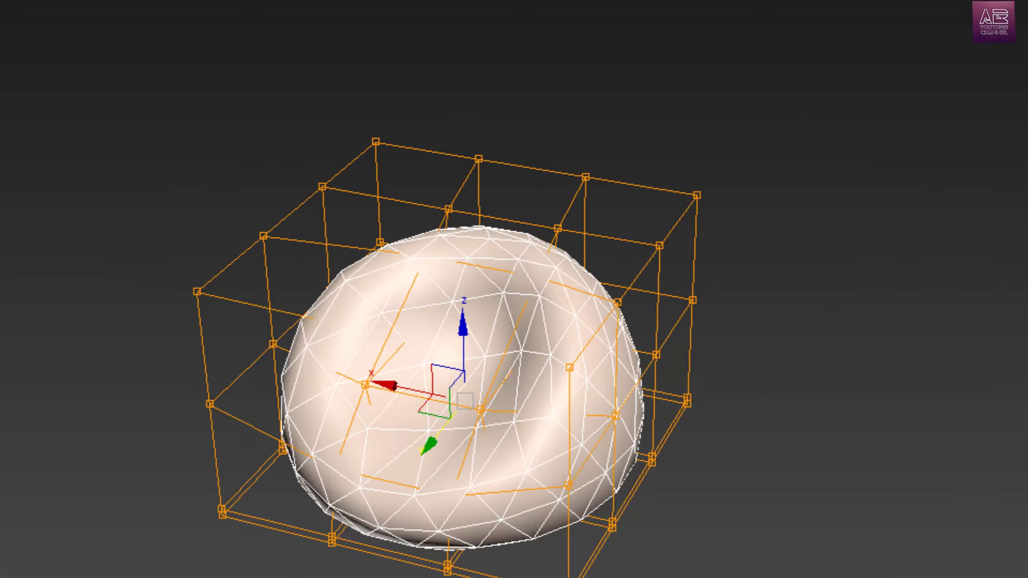
alt+middle_drag(621, 428, 523, 489)
scroll(608, 423, up, 3)
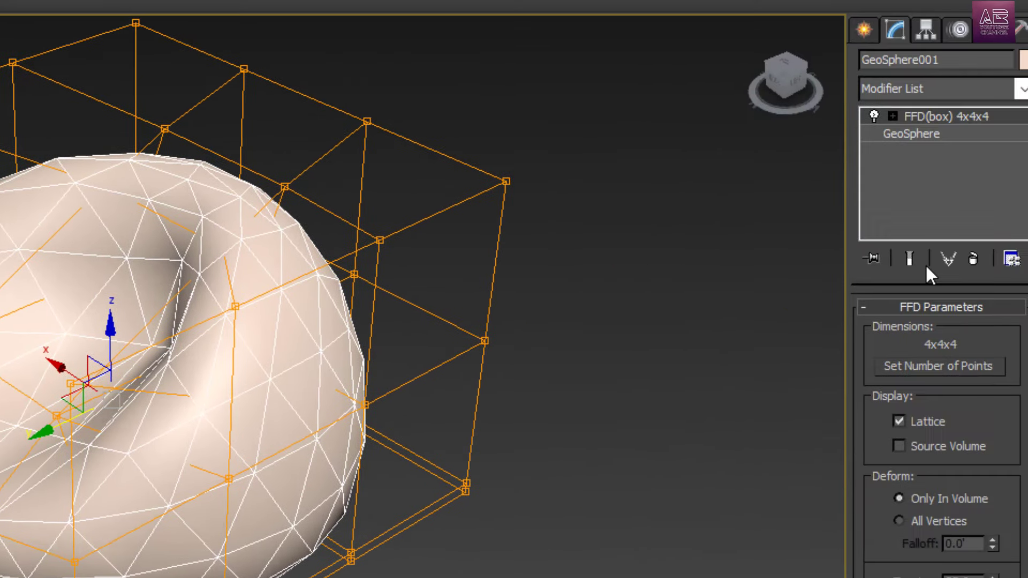
click(1007, 87)
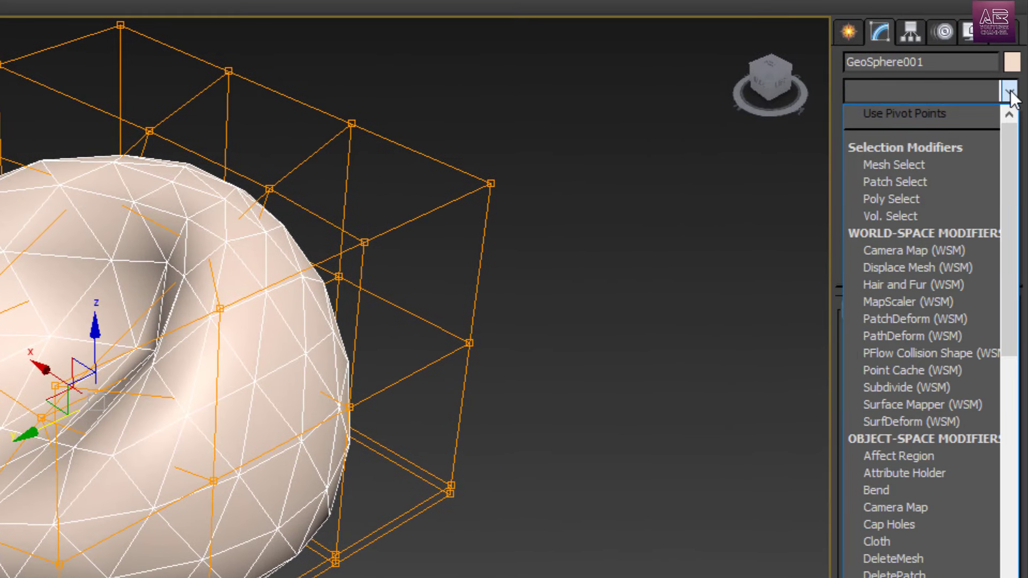
key(t)
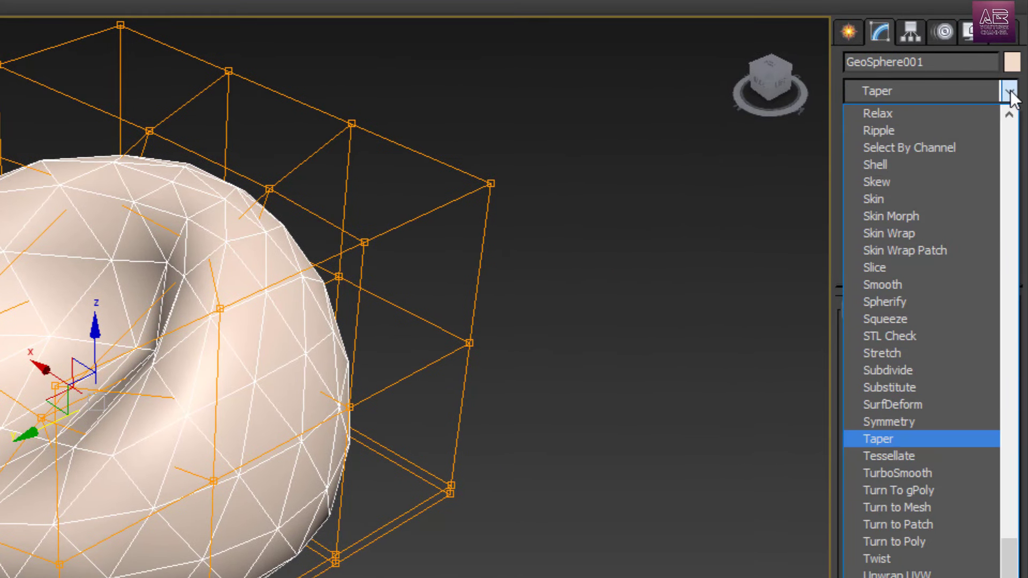
click(929, 473)
click(905, 398)
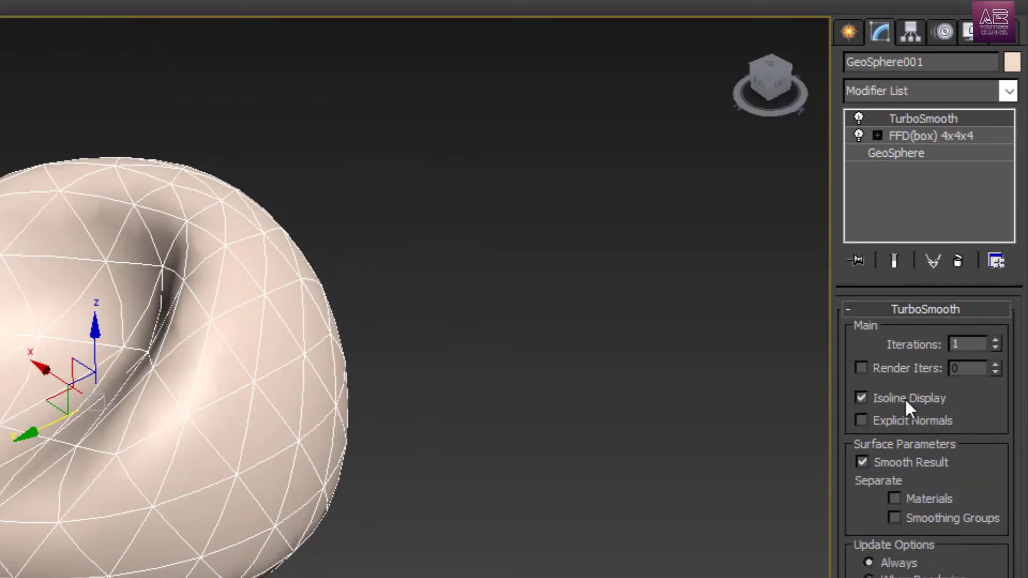
click(996, 341)
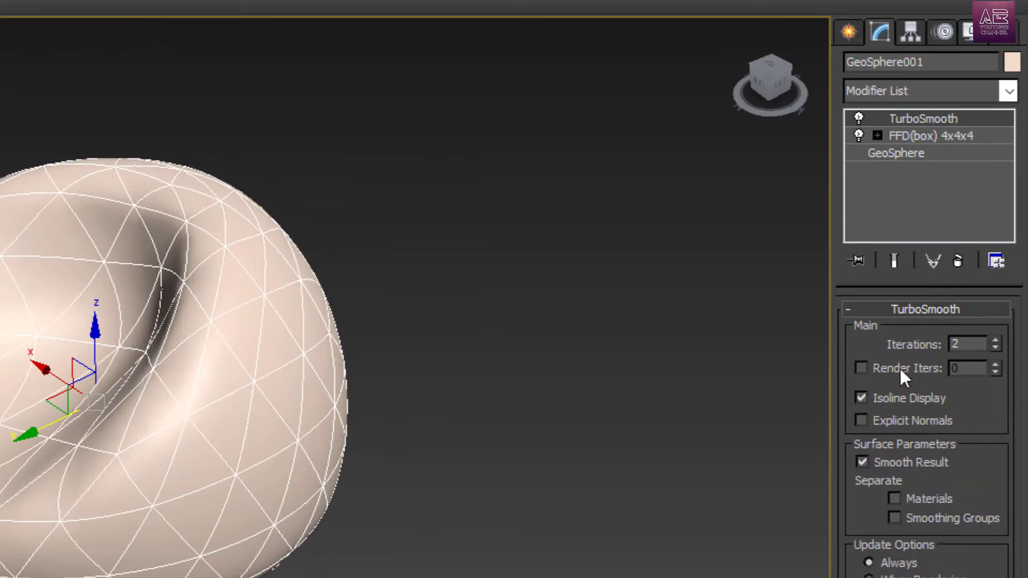
click(557, 452)
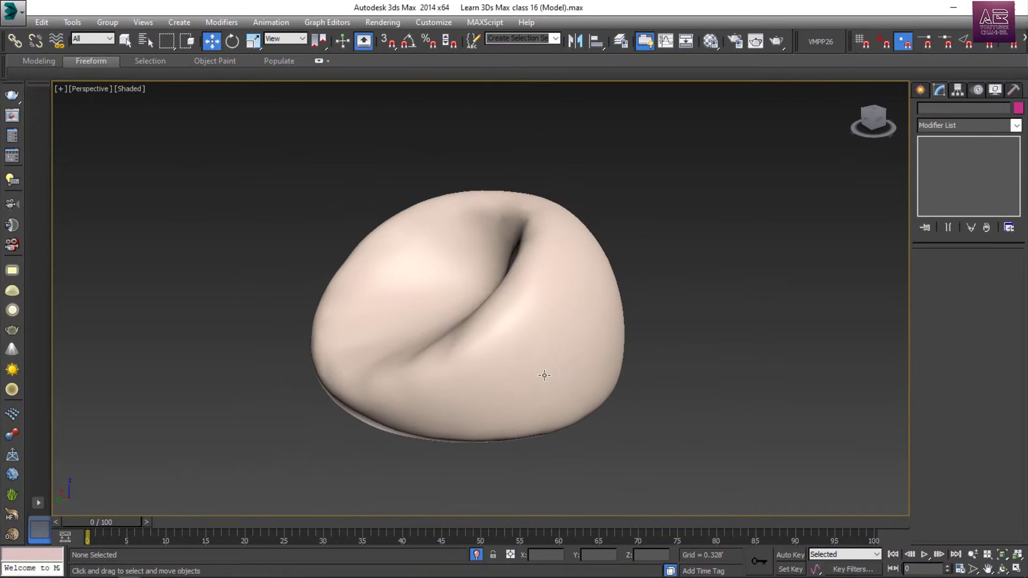
- End the isolation and move the smoothed seat into the living room, between the coffee table and the terrace glass wall, in the top view
click(549, 349)
middle_drag(544, 362, 582, 373)
click(477, 556)
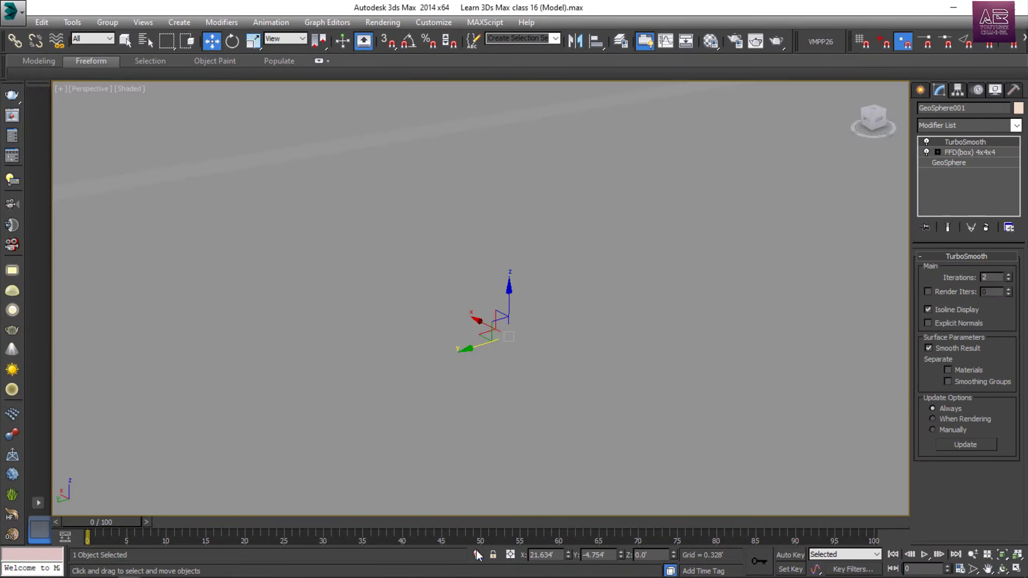
scroll(492, 366, down, 5)
key(t)
scroll(450, 354, down, 4)
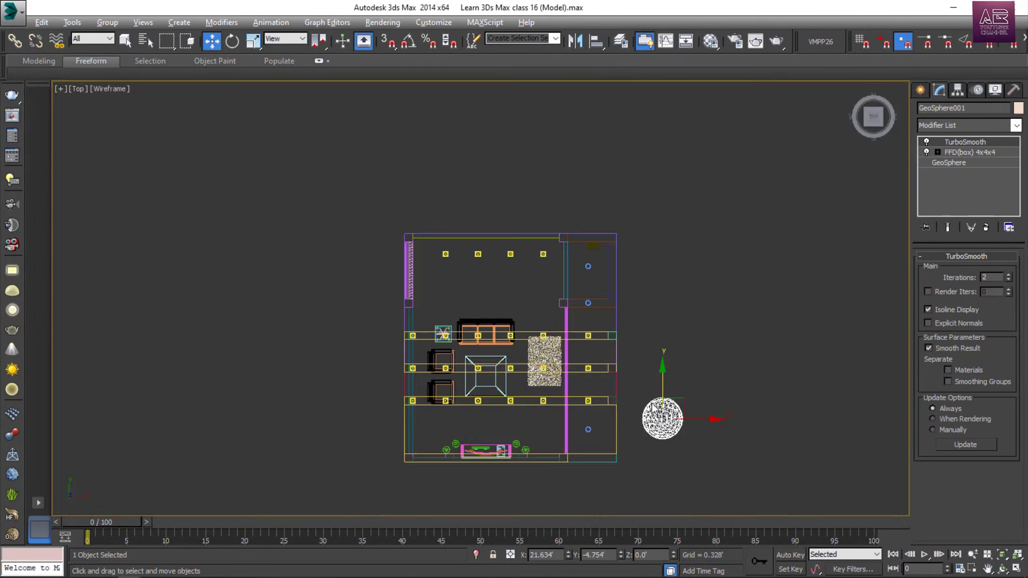
scroll(685, 429, up, 4)
drag(685, 430, 431, 433)
- Rotate the seat about 55° around Z in the top view and return to the maximized perspective view
key(e)
scroll(428, 444, up, 5)
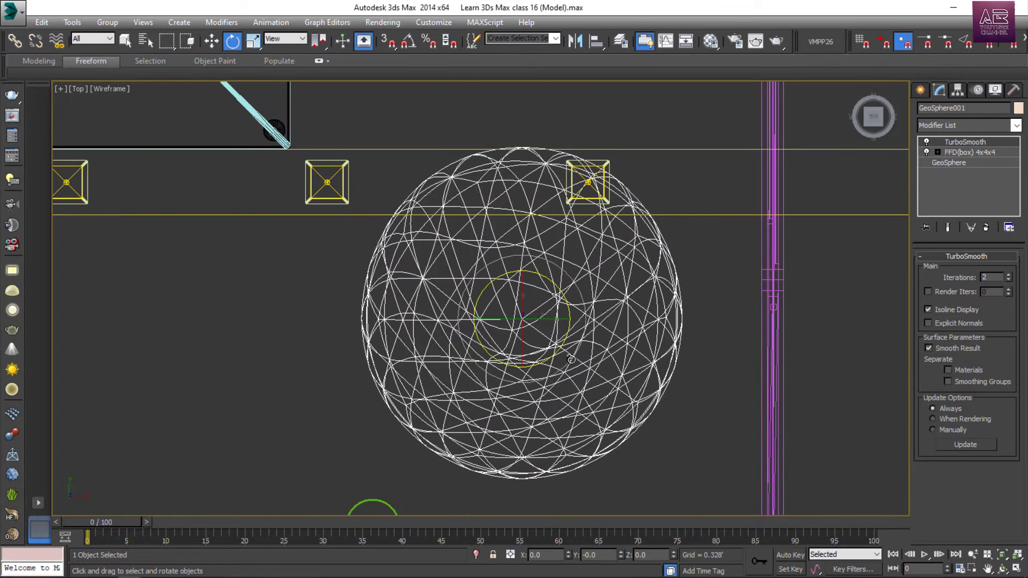
drag(569, 368, 616, 313)
key(alt+w)
right_click(693, 381)
key(alt+w)
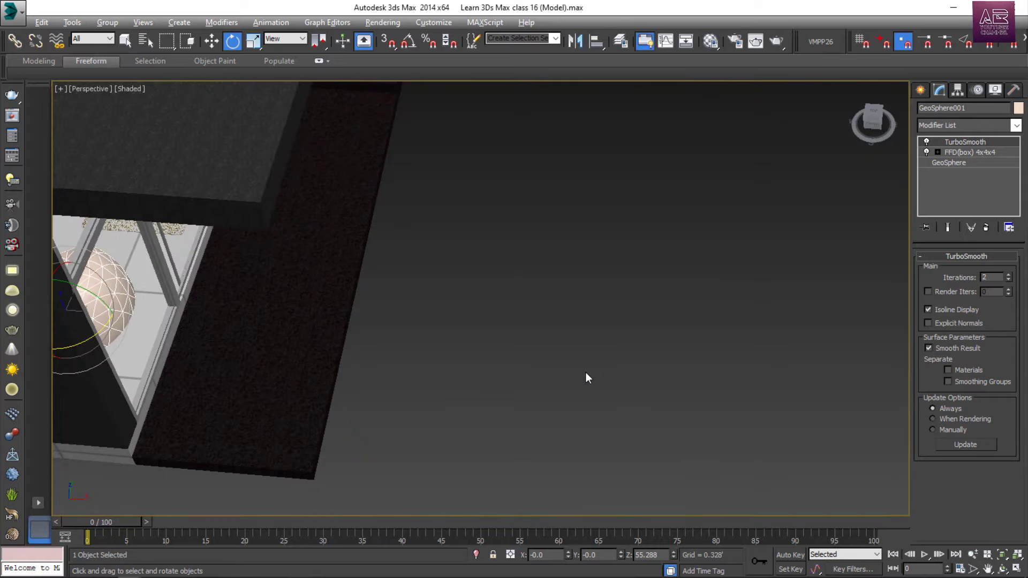
- Set the seat's base geosphere radius to 2' and return to the TurboSmooth level of its modifier stack
key(z)
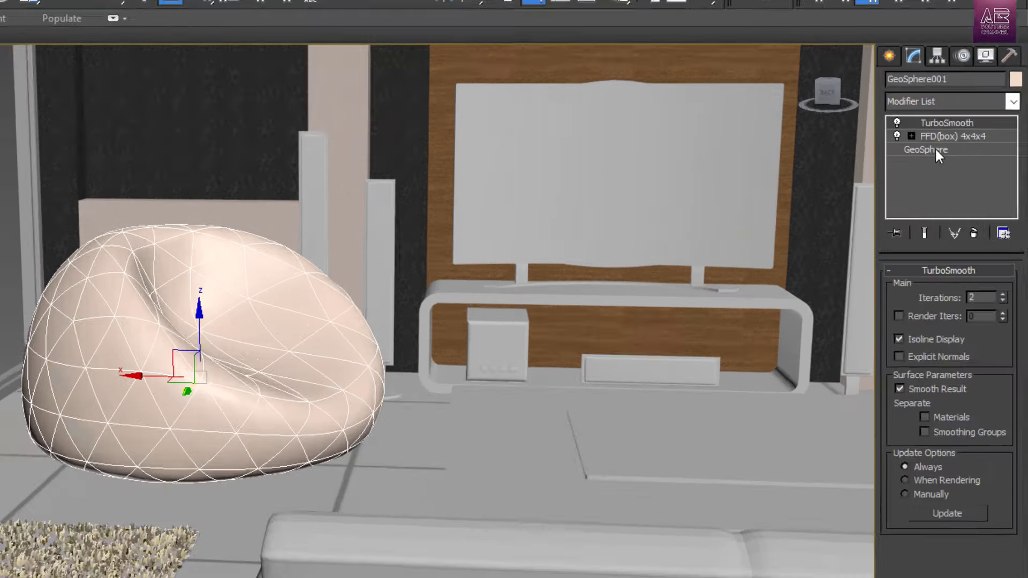
click(949, 162)
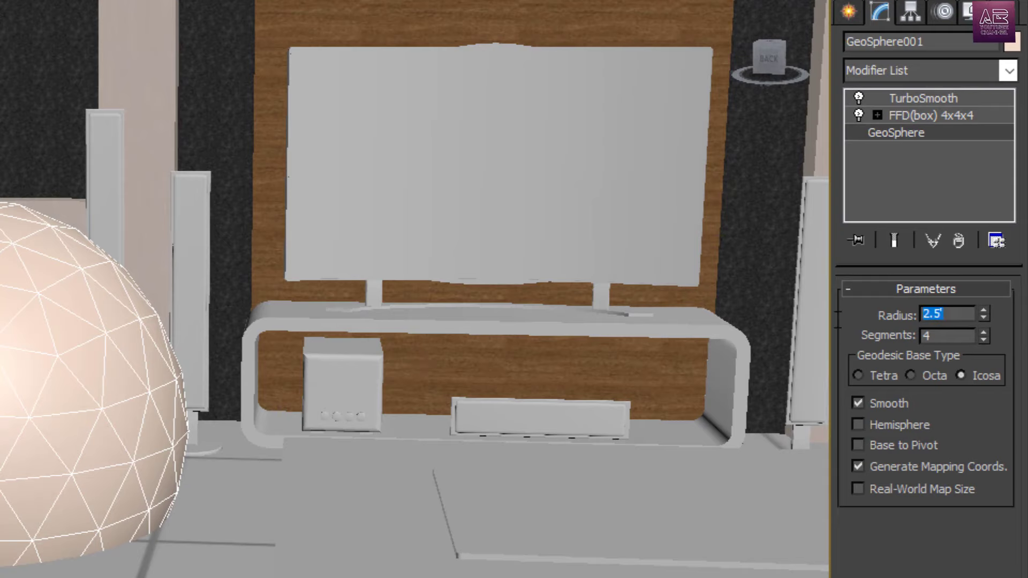
text(2)
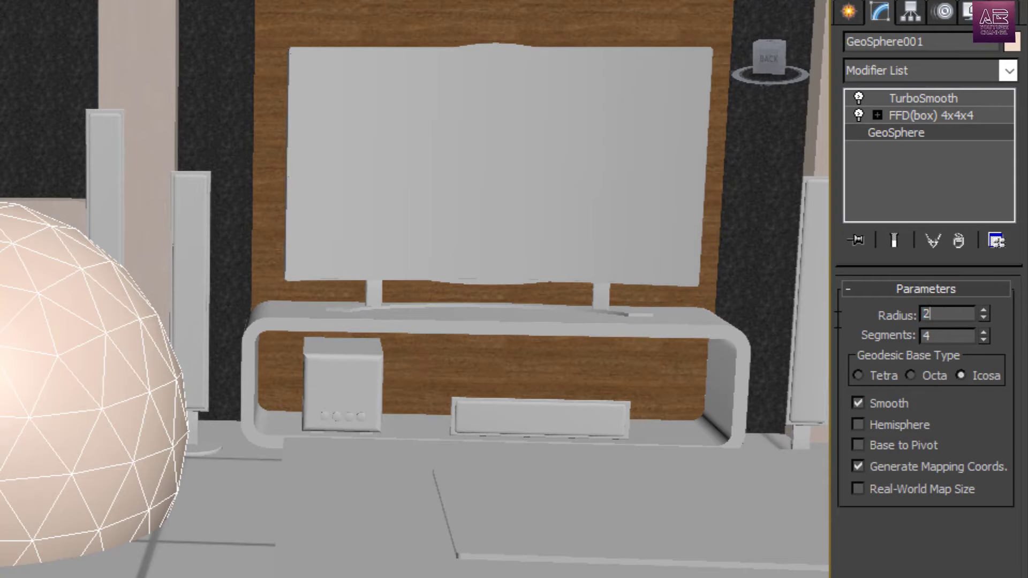
key(Return)
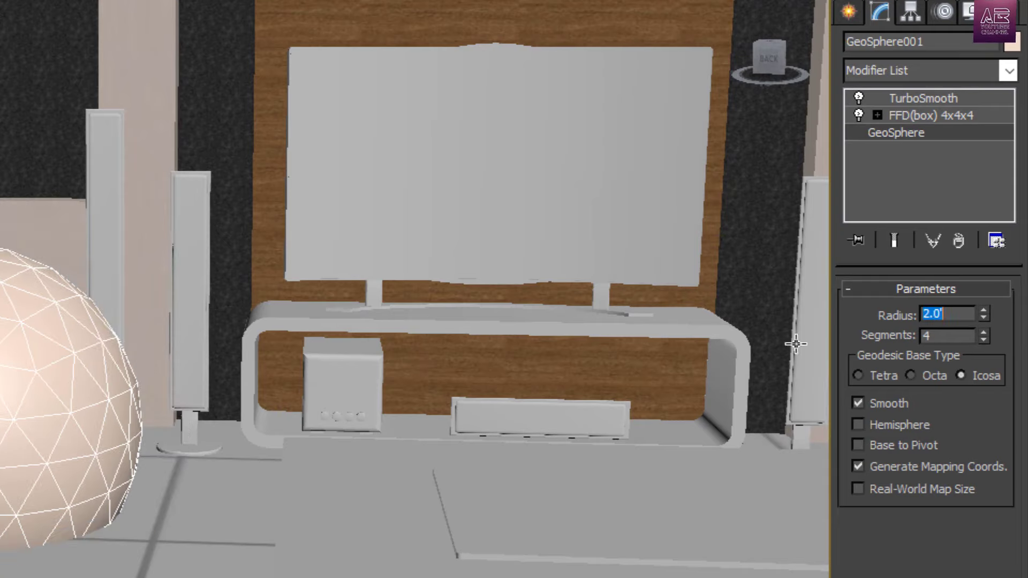
click(946, 114)
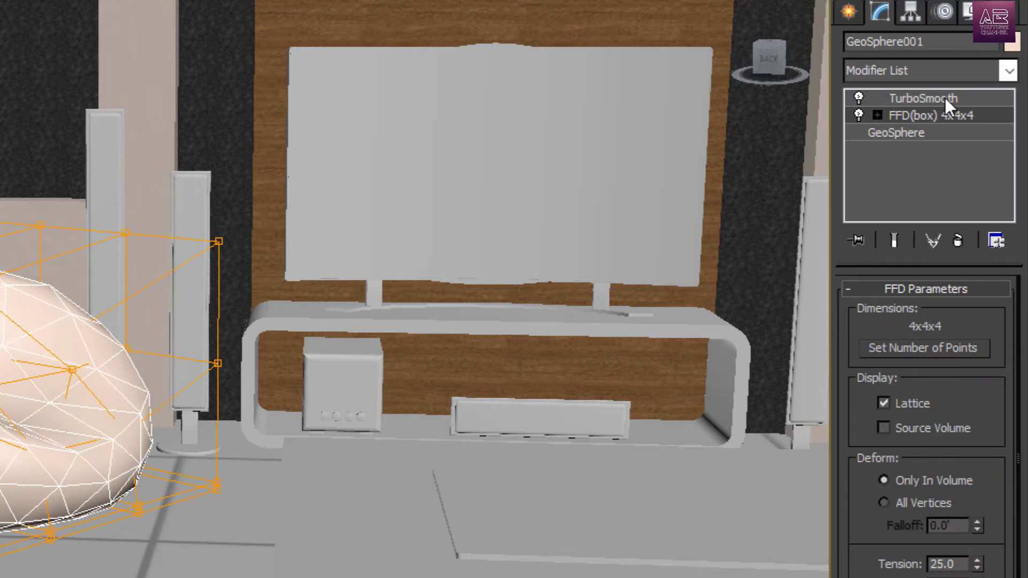
click(945, 97)
click(546, 514)
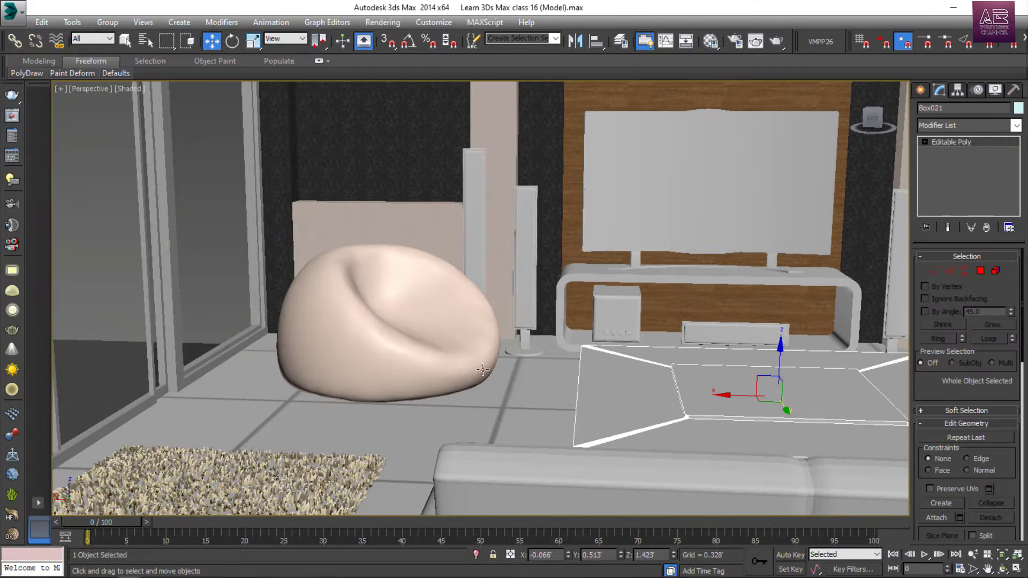
- Reselect the bean-bag seat and lower the segment count of its base geosphere to give a softer shape
click(385, 362)
alt+middle_drag(450, 349, 430, 353)
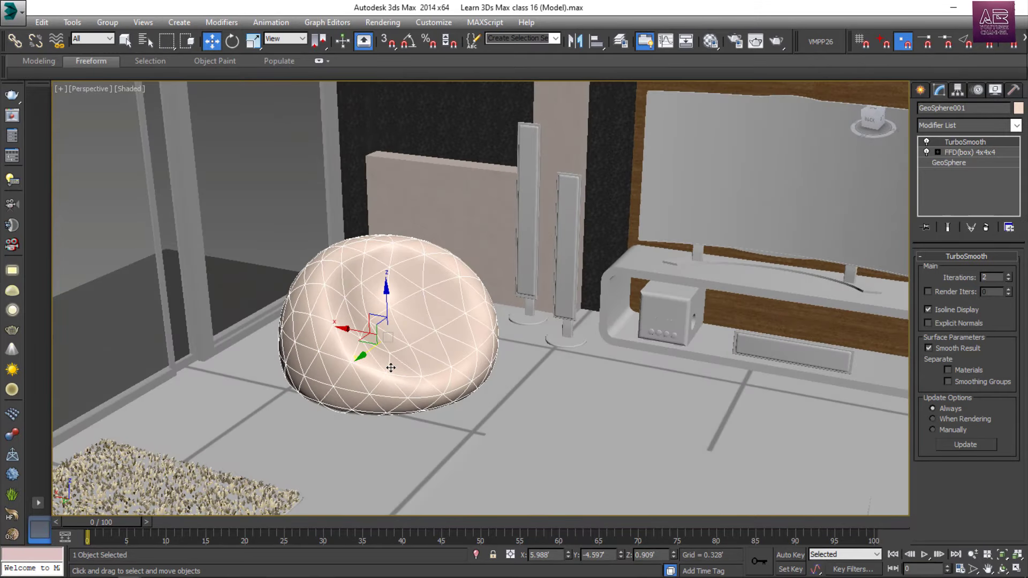
scroll(391, 368, up, 2)
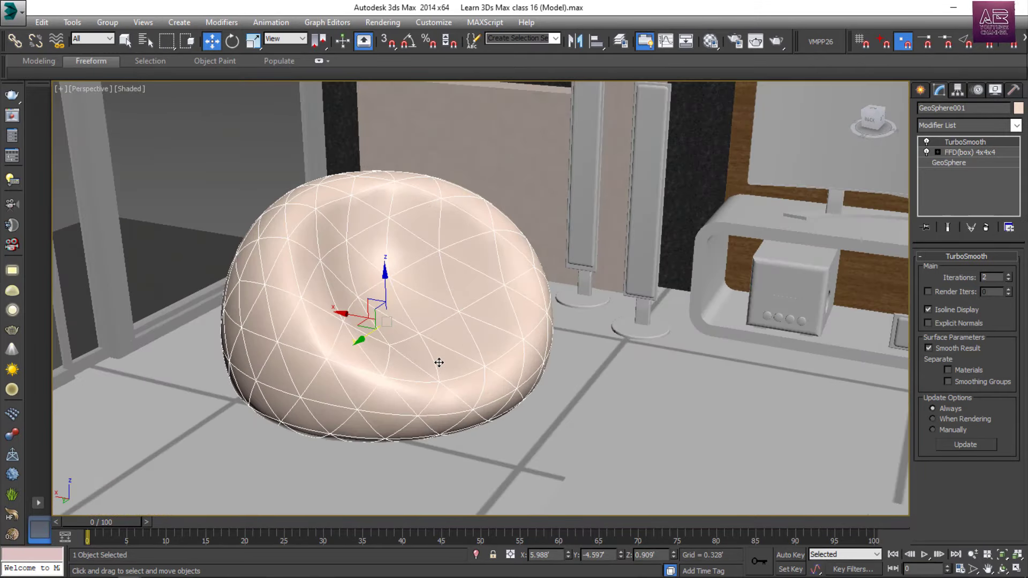
click(949, 163)
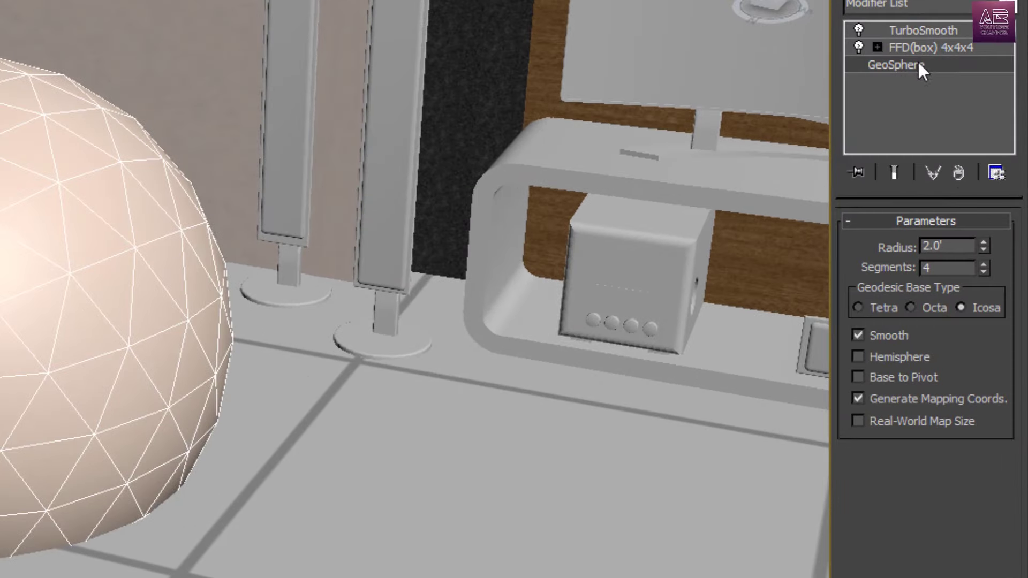
click(982, 272)
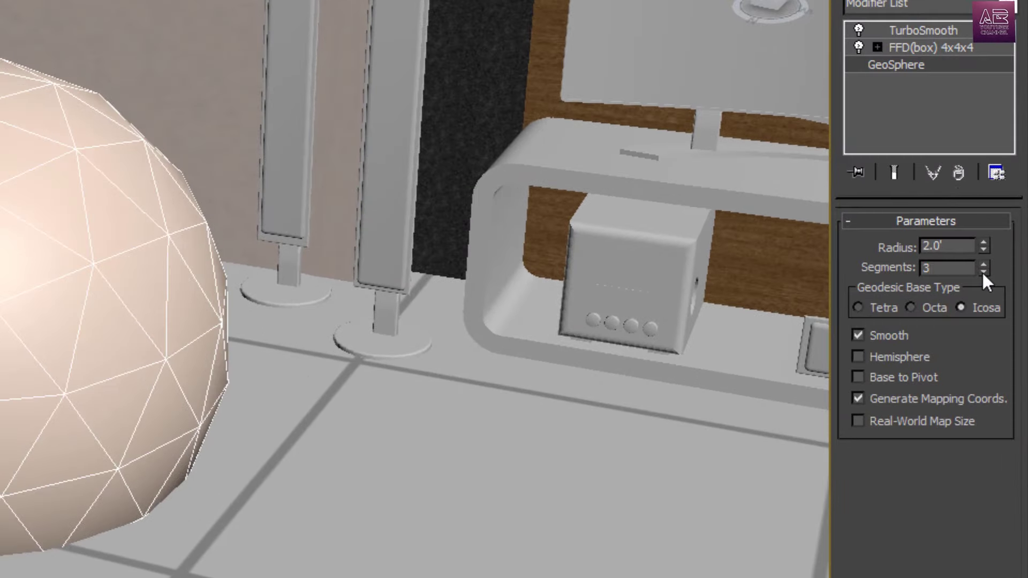
click(985, 264)
click(984, 271)
click(985, 271)
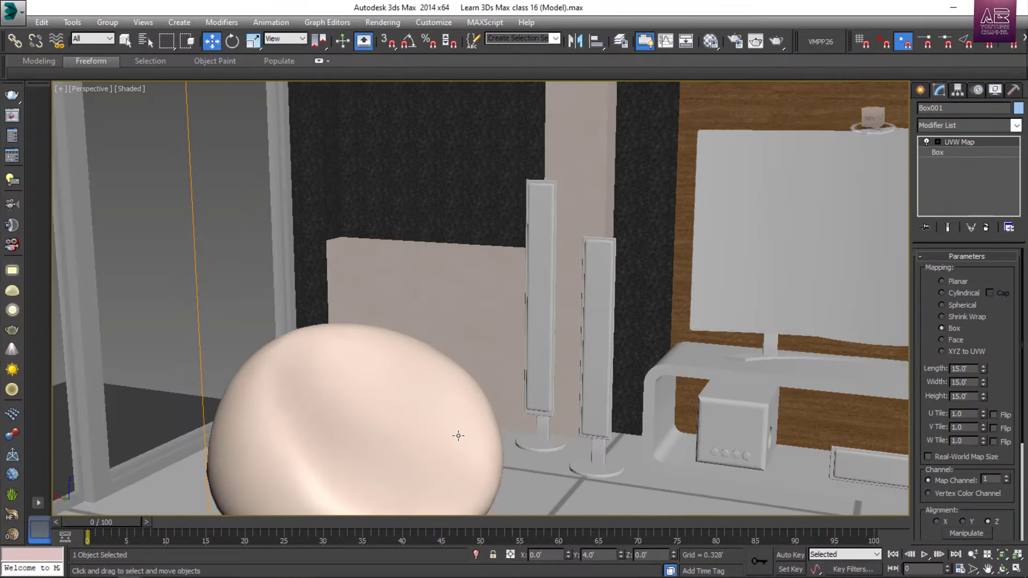
middle_drag(459, 436, 505, 315)
click(435, 353)
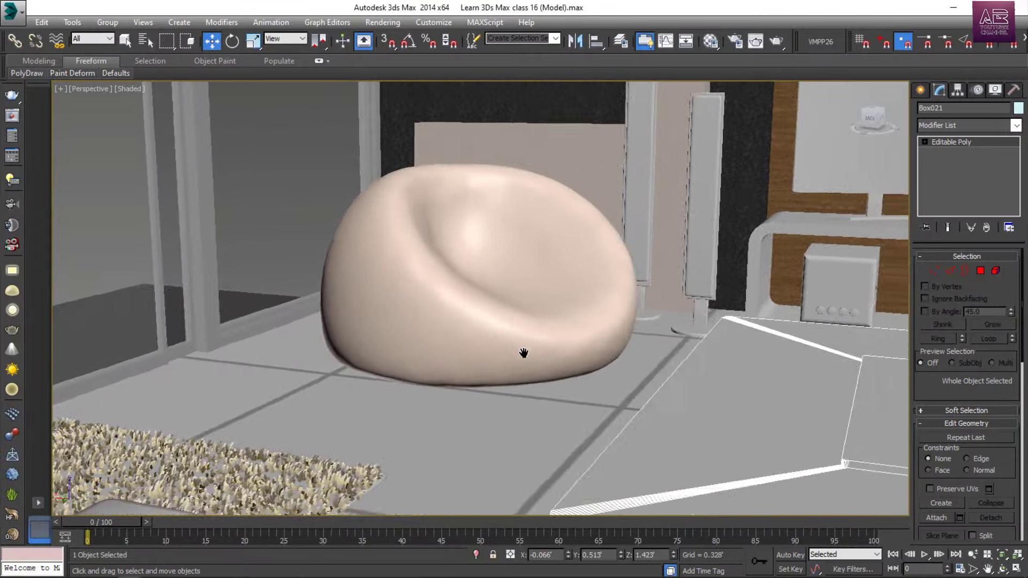
- Draw a box snapped to the corners of the ledge in the niche beside the glass wall, 0.5' long, 4' wide and about 0.25' high
scroll(524, 353, down, 5)
alt+middle_drag(524, 353, 450, 342)
scroll(378, 316, up, 5)
alt+middle_drag(378, 316, 436, 356)
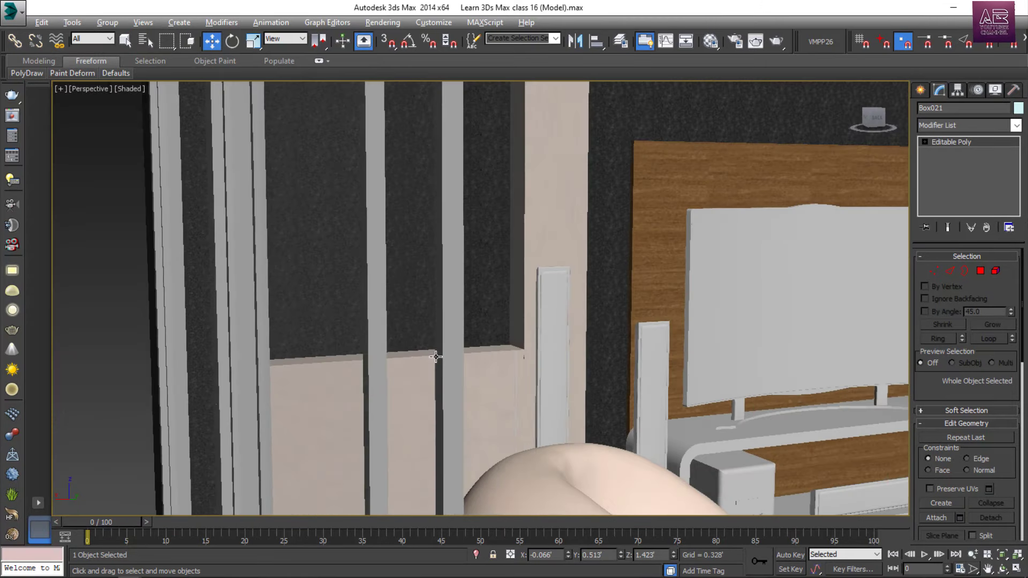
scroll(539, 333, up, 6)
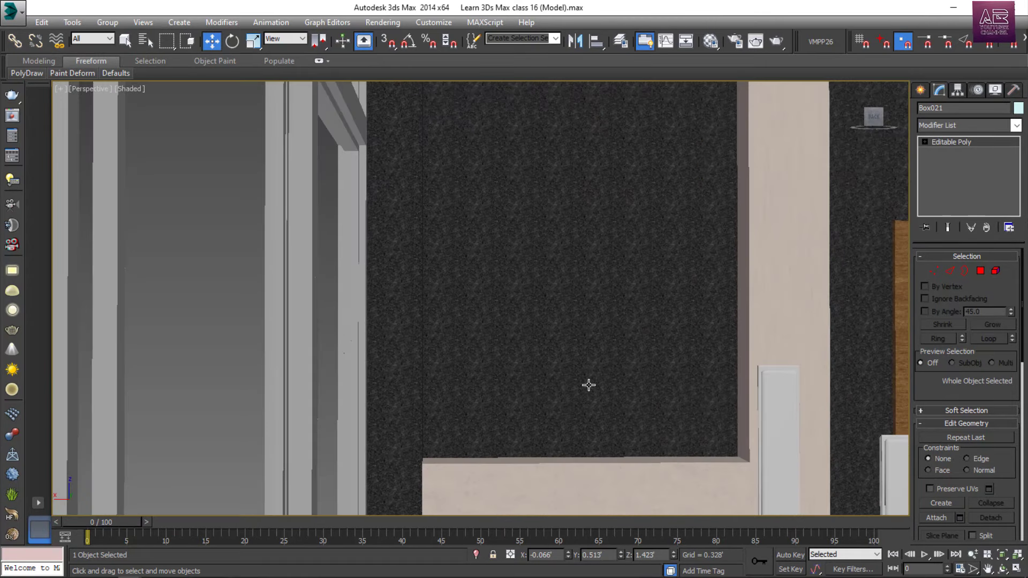
middle_drag(588, 385, 358, 369)
click(921, 90)
click(944, 171)
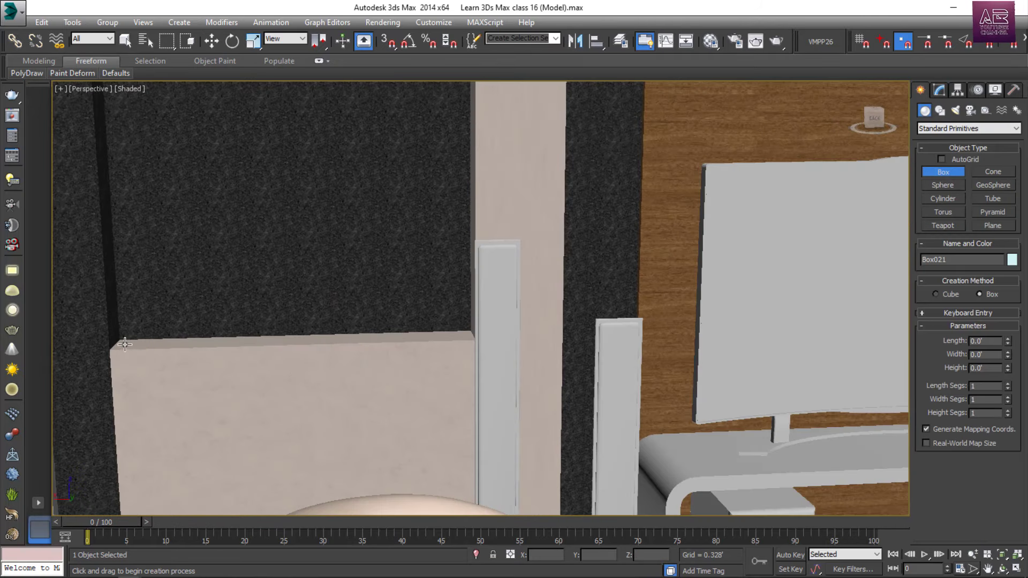
key(s)
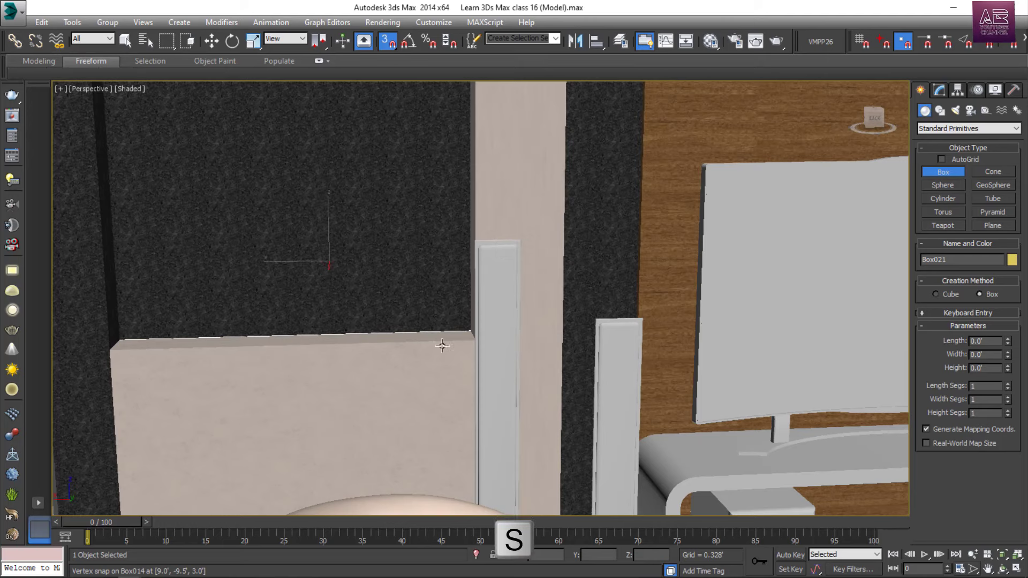
drag(110, 349, 475, 344)
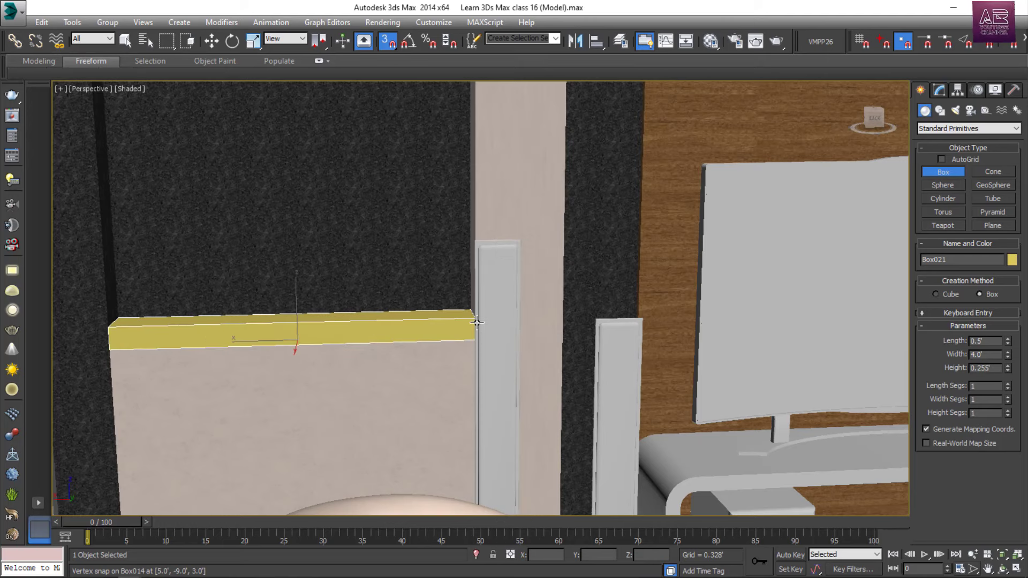
middle_drag(411, 355, 500, 378)
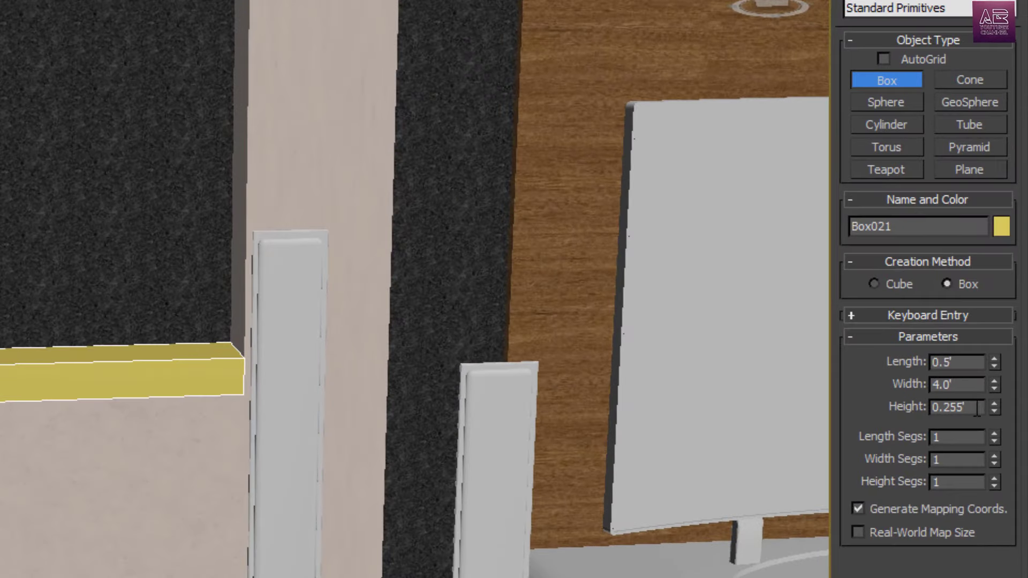
- Reduce the new box's height to a thin shelf board and finish box creation
double_click(977, 410)
text(0.5)
key(Return)
right_click(718, 424)
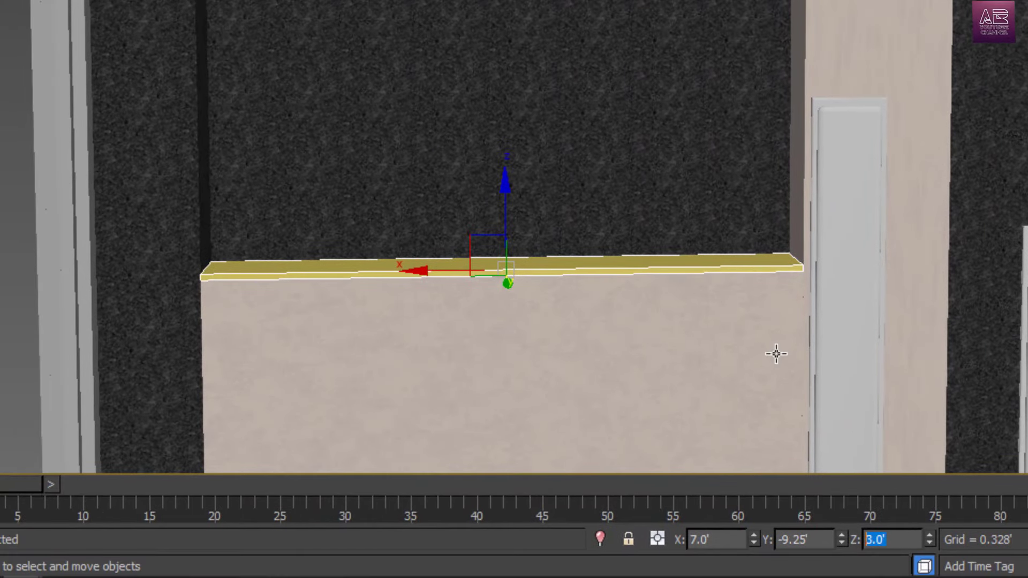
- Raise the shelf board above the ledge by setting its Z position to 4.5'
scroll(778, 353, down, 2)
text(4.5)
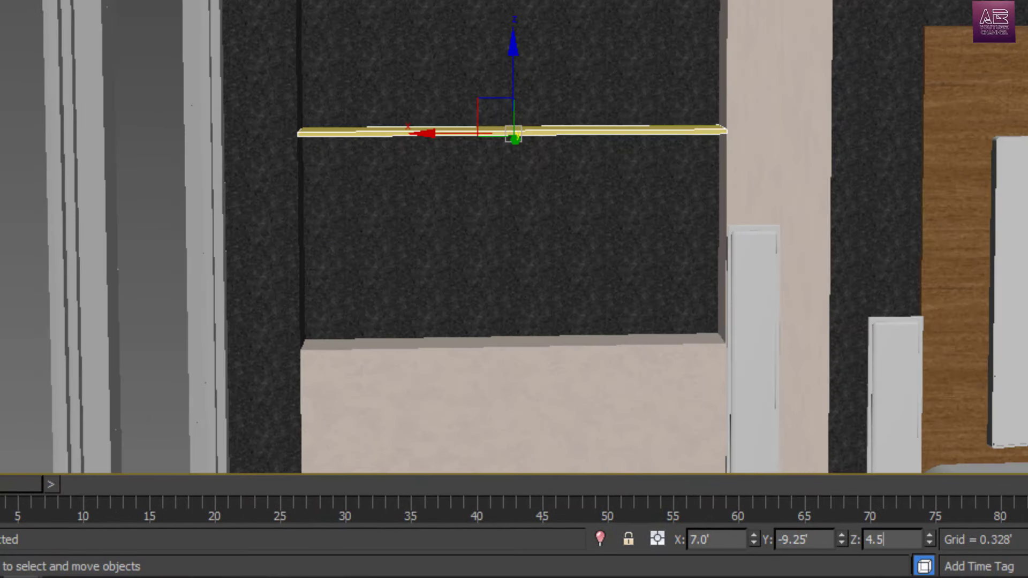
key(Return)
middle_drag(699, 303, 699, 321)
- Copy the shelf board upward along Z and set the copy's Z position to 6'
shift+drag(518, 126, 535, 0)
click(666, 211)
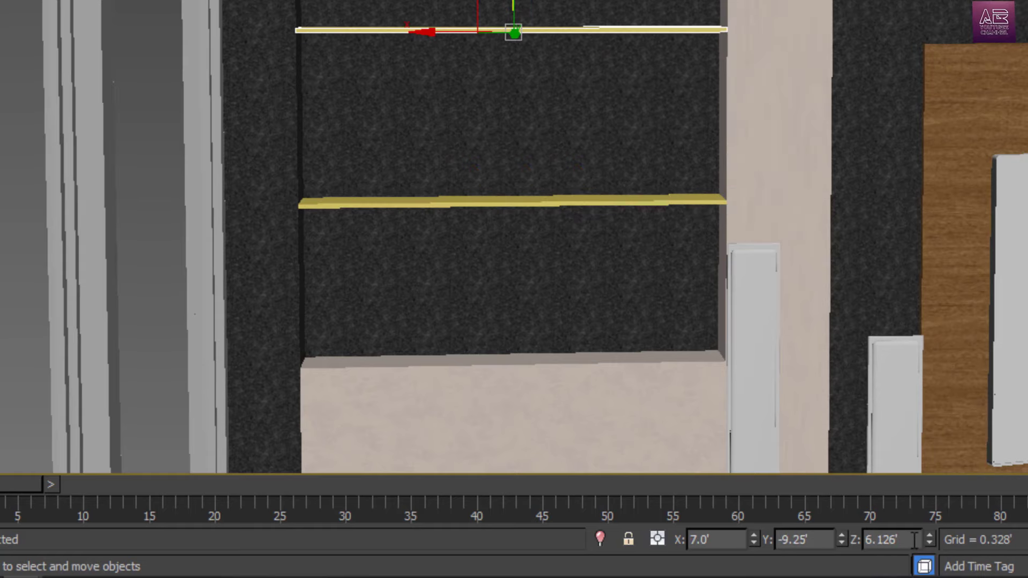
double_click(914, 540)
text(6)
key(Return)
- Examine the empty niche and its ledge on the opposite side of the TV wall
scroll(696, 294, down, 3)
middle_drag(696, 294, 378, 276)
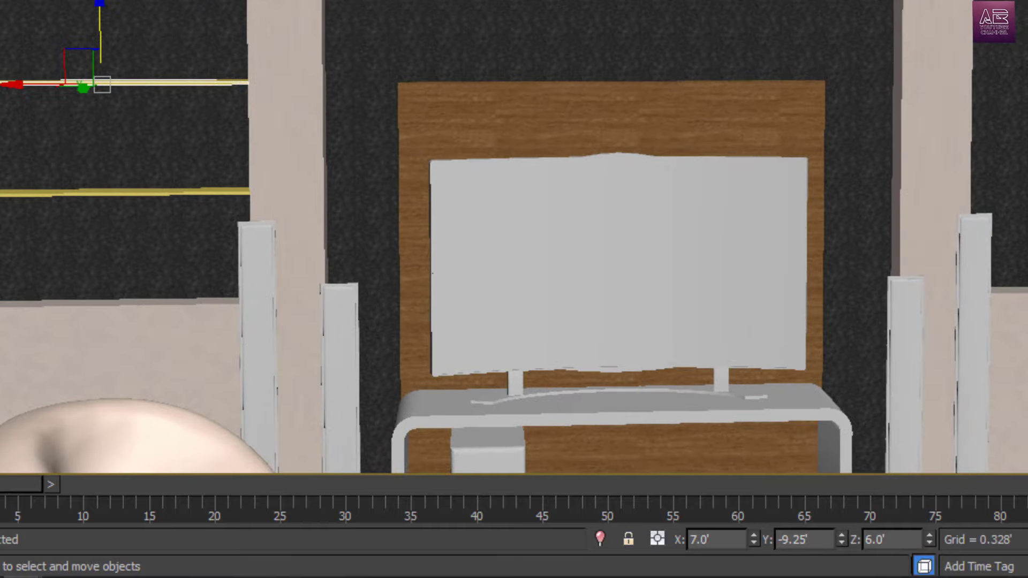
middle_drag(1009, 322, 509, 303)
scroll(619, 268, up, 4)
alt+middle_drag(659, 280, 660, 290)
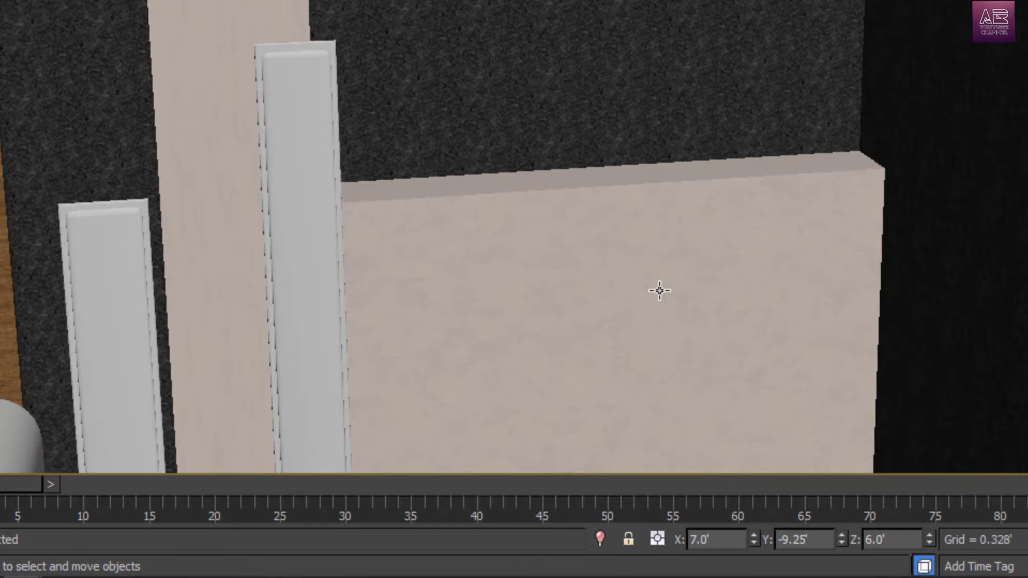
scroll(650, 291, down, 4)
middle_drag(420, 292, 771, 299)
scroll(733, 276, down, 2)
middle_drag(588, 275, 772, 259)
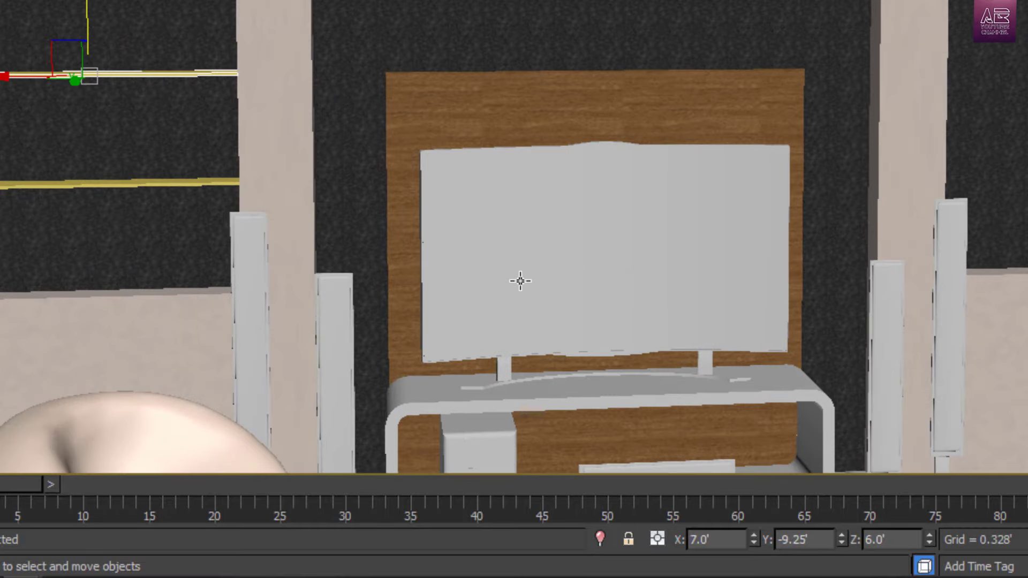
- Copy both shelf boards along X to the opposite niche of the TV wall and set the copies' X position to -7'
ctrl+click(167, 184)
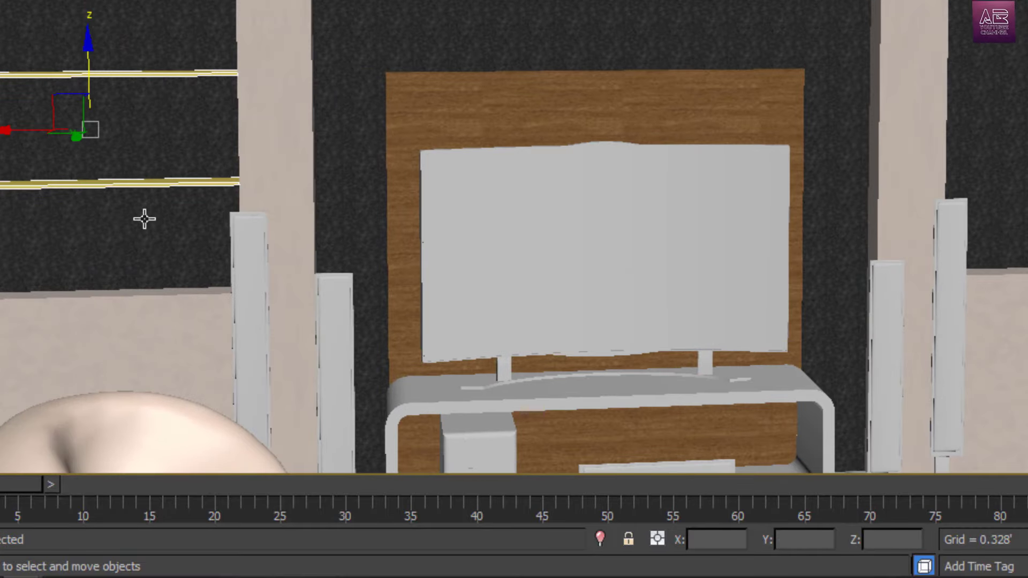
click(170, 185)
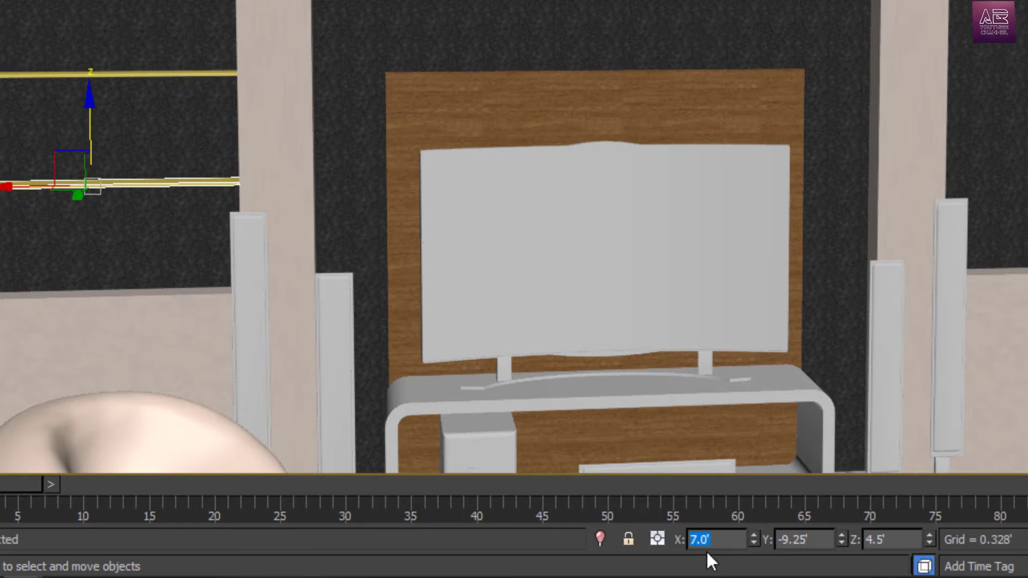
ctrl+click(203, 74)
shift+drag(3, 132, 905, 154)
click(665, 196)
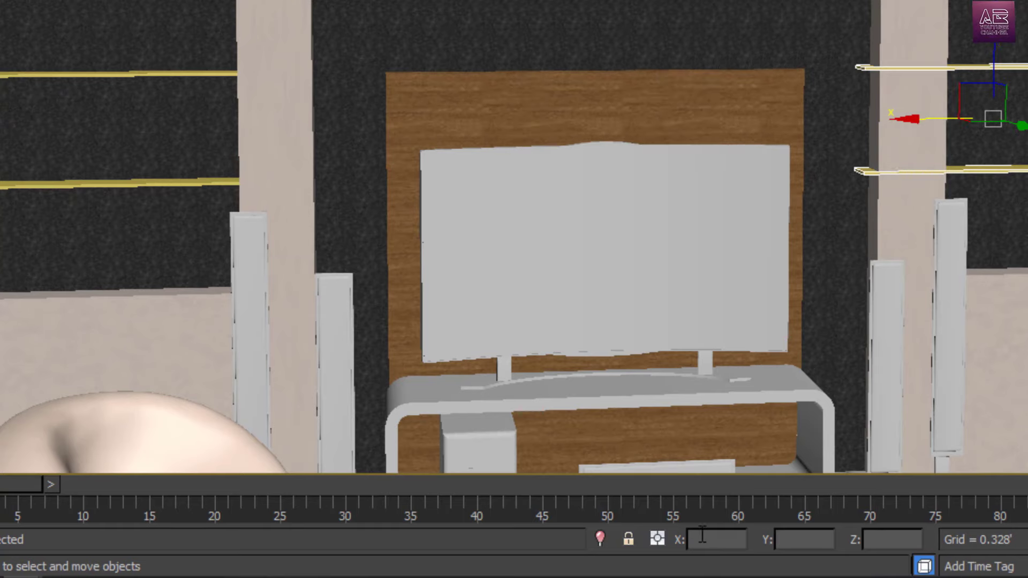
click(703, 539)
text(-7)
key(Return)
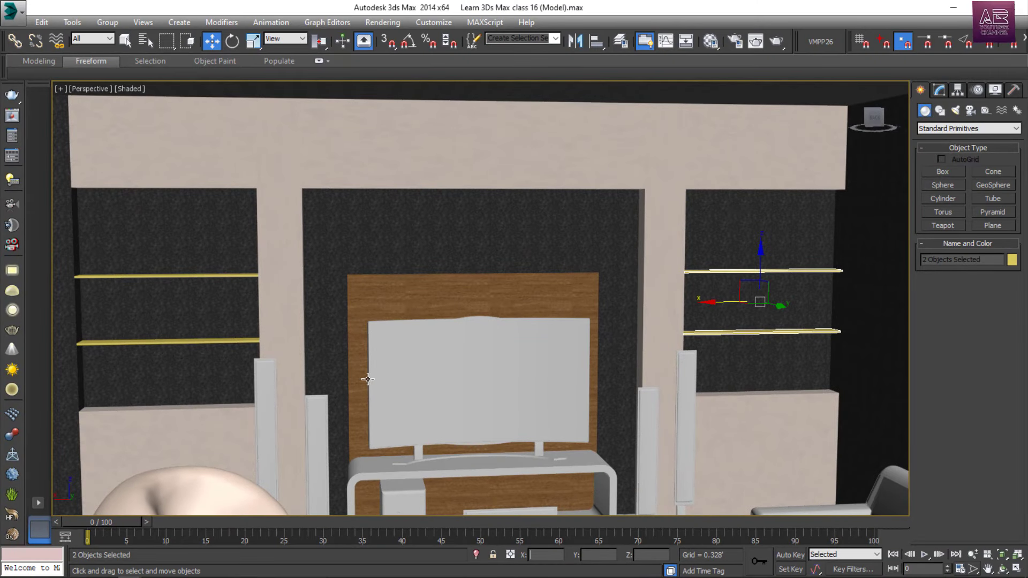
middle_drag(562, 245, 564, 274)
alt+middle_drag(563, 232, 583, 280)
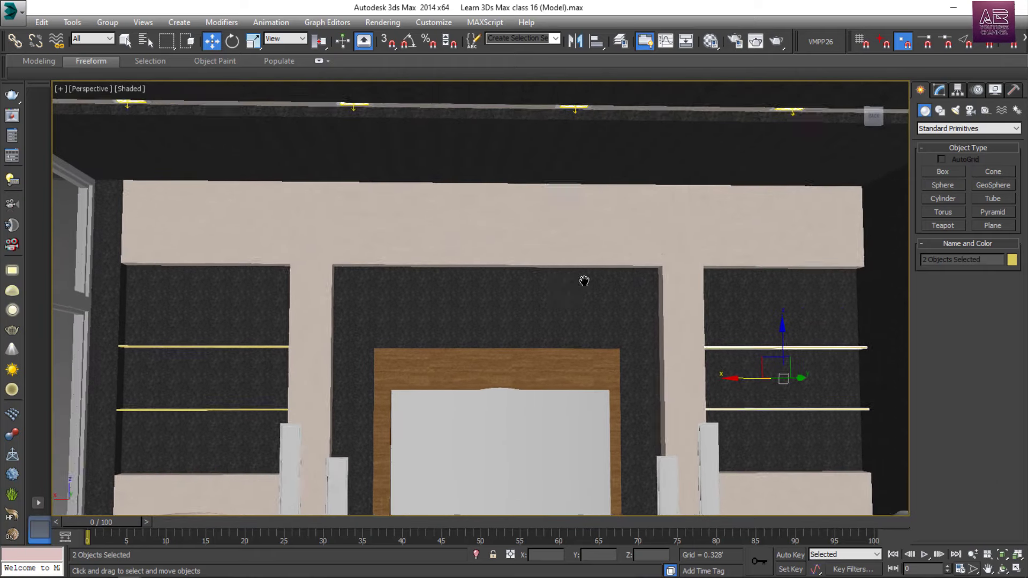
- Set the height of the horizontal beam above the TV panel to 1.5'
scroll(584, 280, up, 3)
click(536, 220)
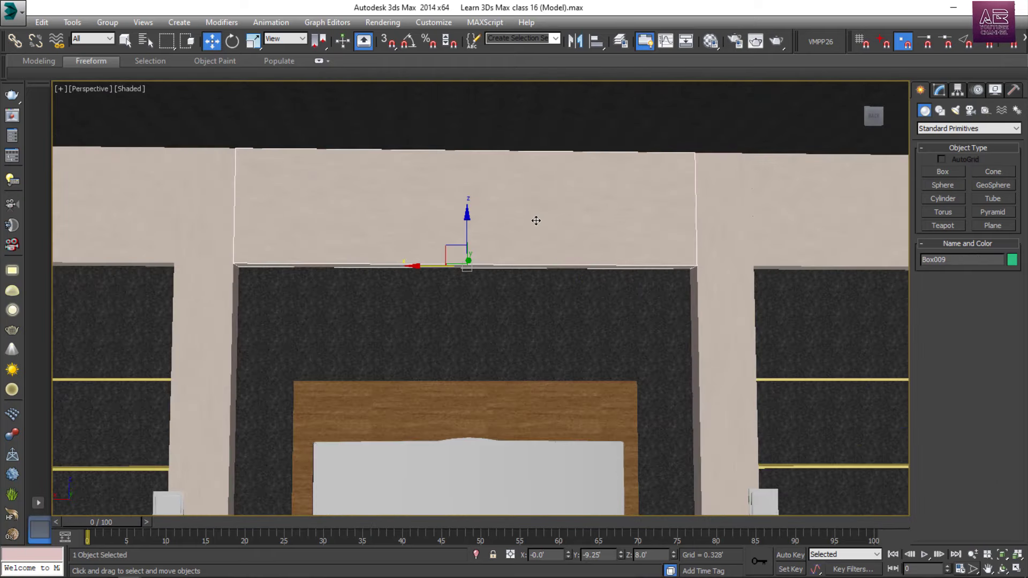
click(939, 89)
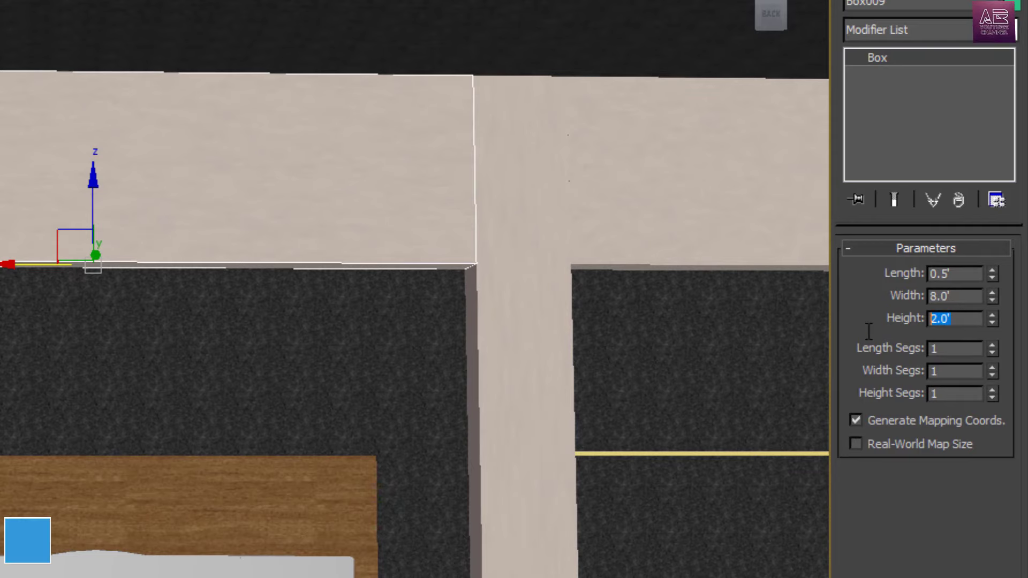
text(1.5)
key(Return)
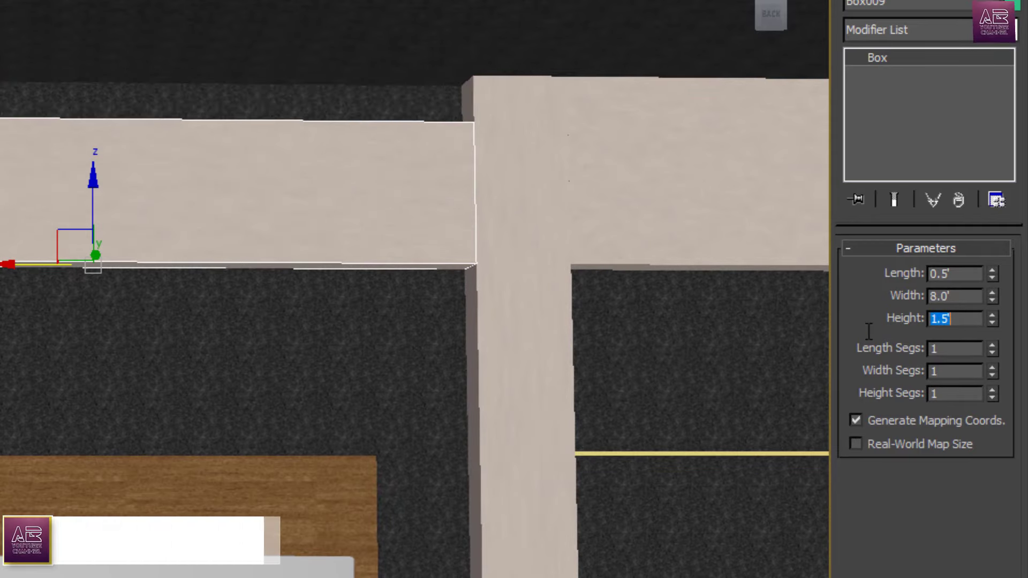
- Set the height of both vertical columns beside the TV panel to 8'
middle_drag(533, 206, 581, 207)
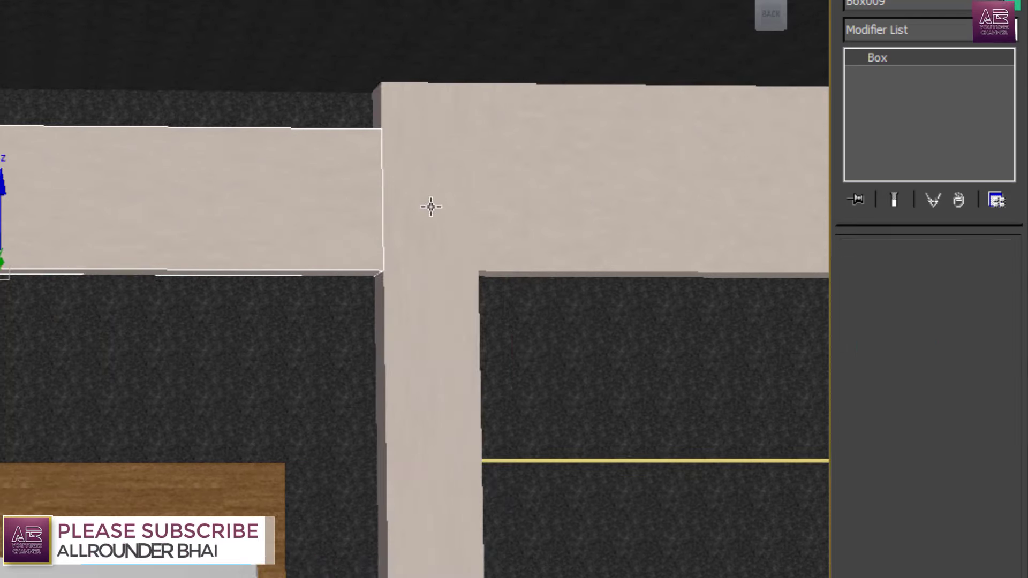
click(438, 226)
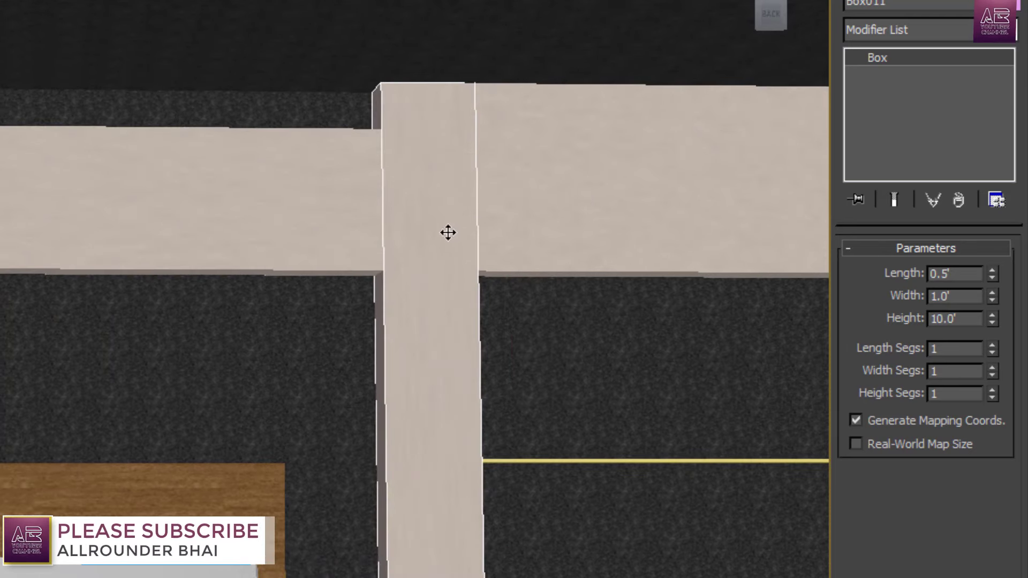
double_click(973, 320)
text(8)
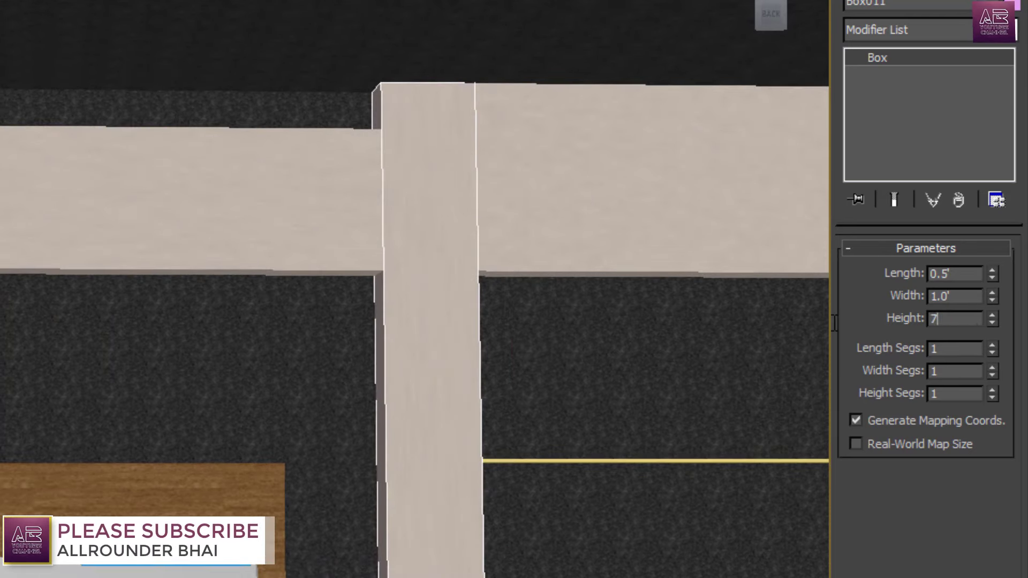
key(Return)
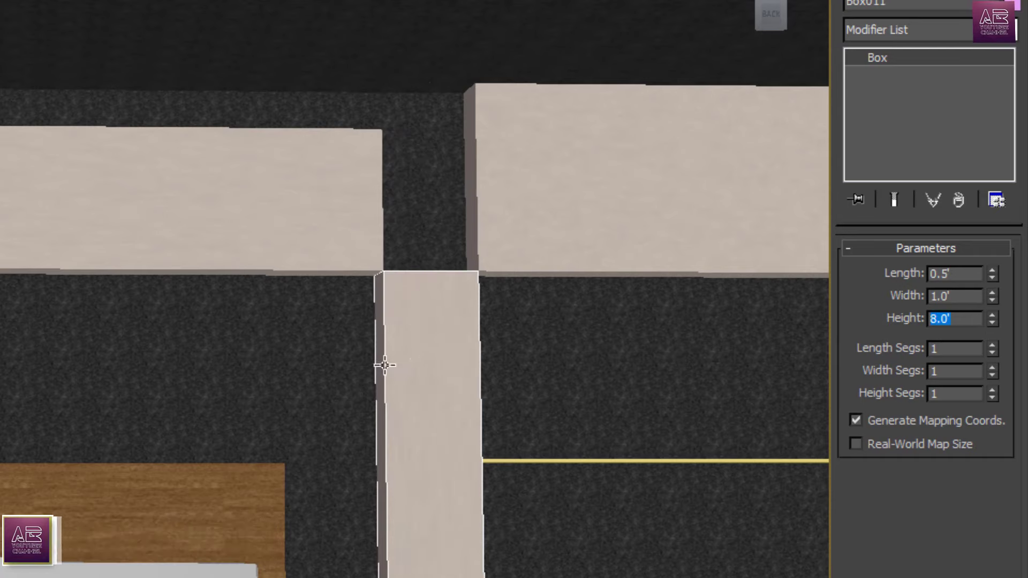
middle_drag(385, 362, 528, 317)
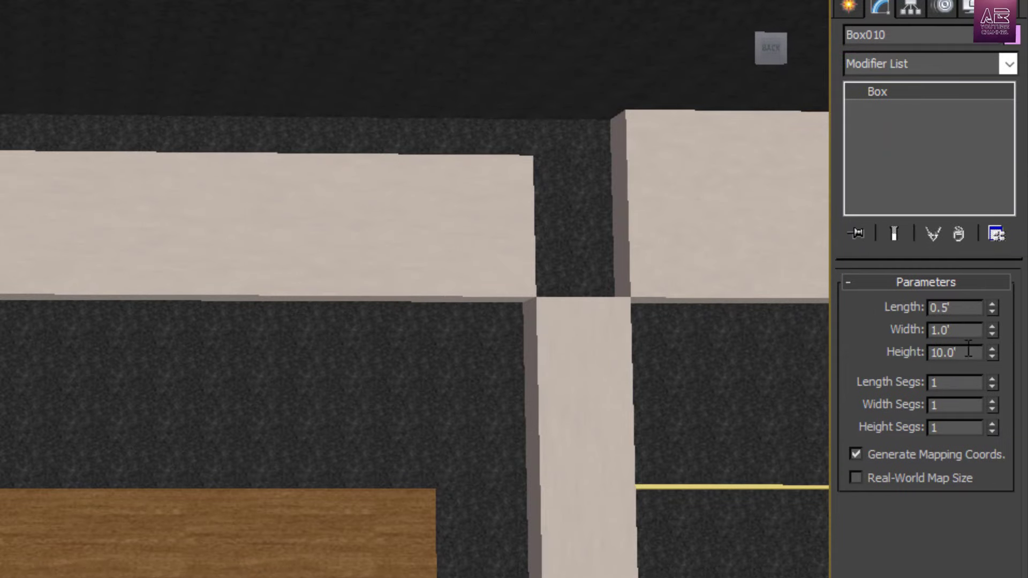
double_click(969, 349)
text(8)
key(Return)
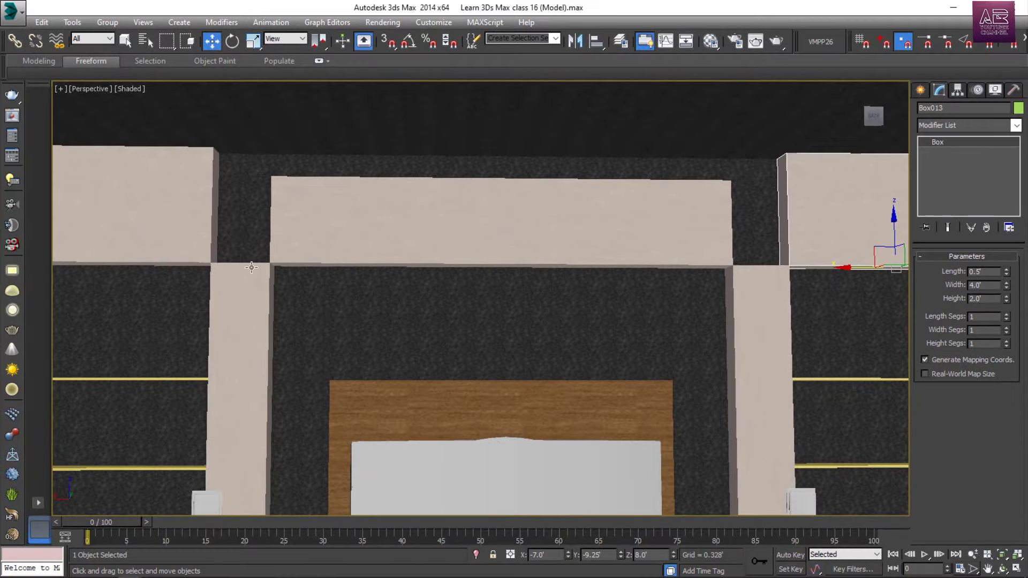
- Delete the two short upper boxes on either side of the central beam
key(Delete)
click(145, 215)
key(Delete)
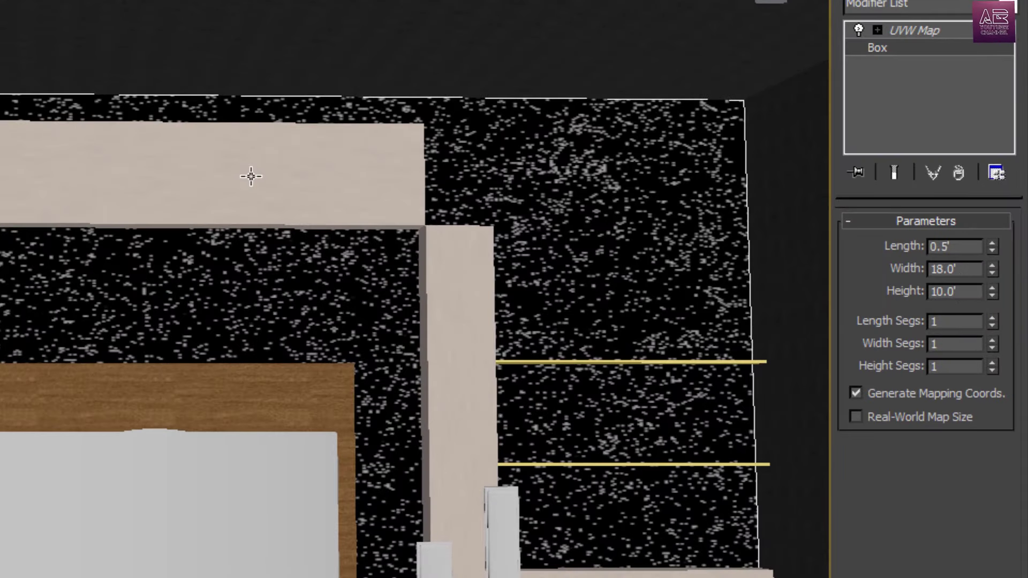
- Set the central beam's width to 18' and its length to 2" so it spans the whole TV wall
click(250, 176)
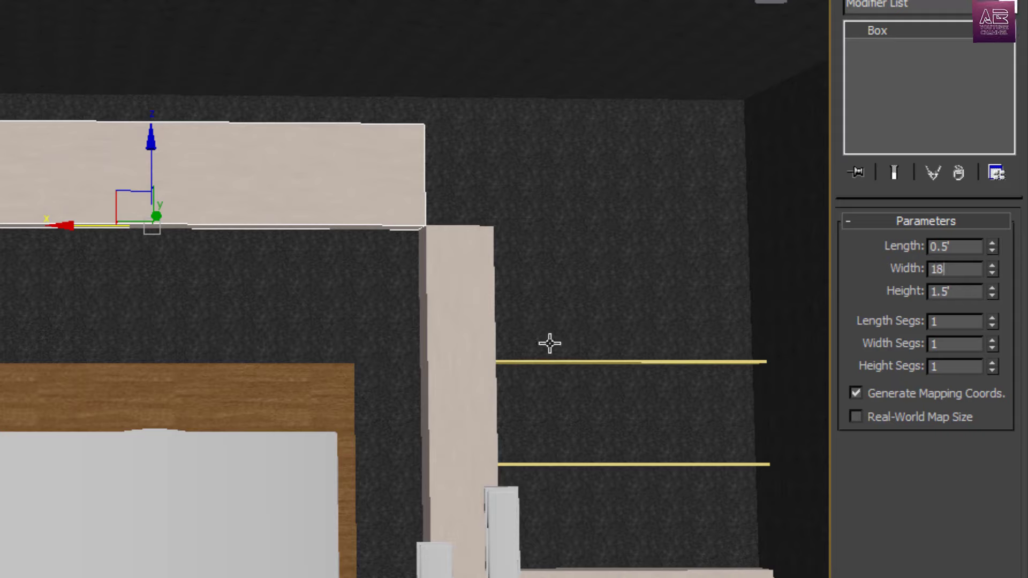
text(18)
key(Return)
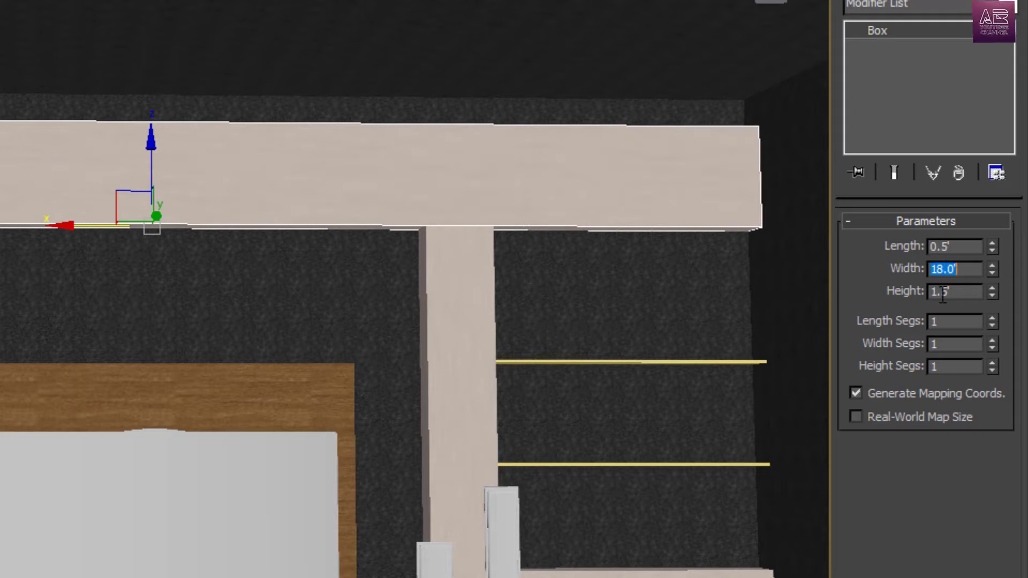
click(969, 247)
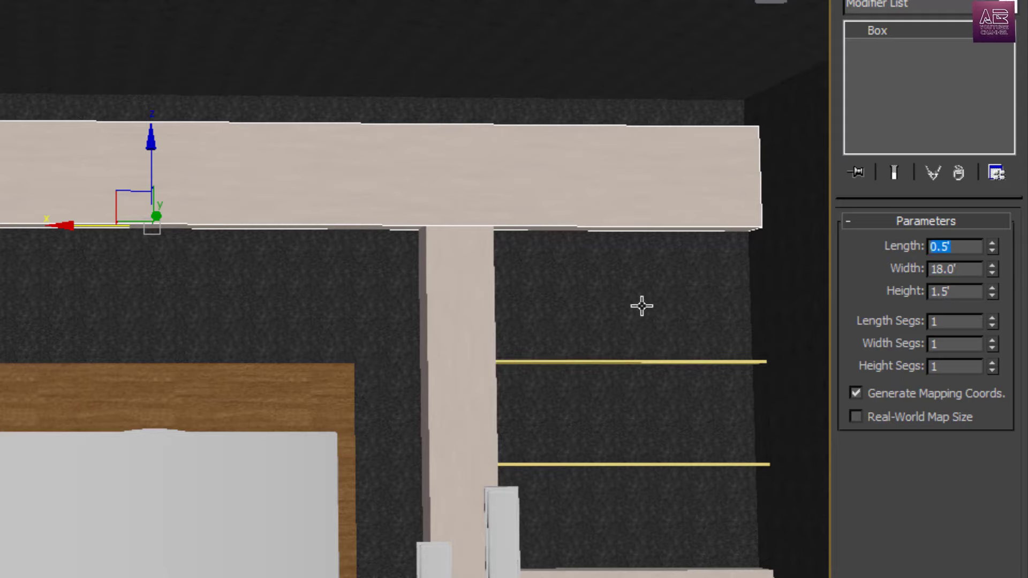
text(2")
key(Return)
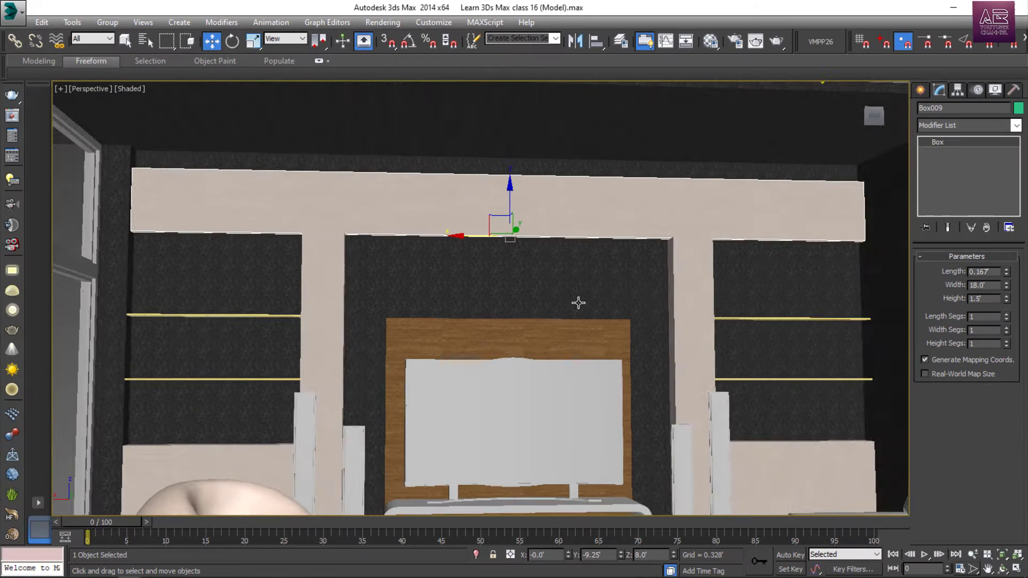
- Move the beam forward in the top view and set its Y position to -9.083'
scroll(423, 257, up, 5)
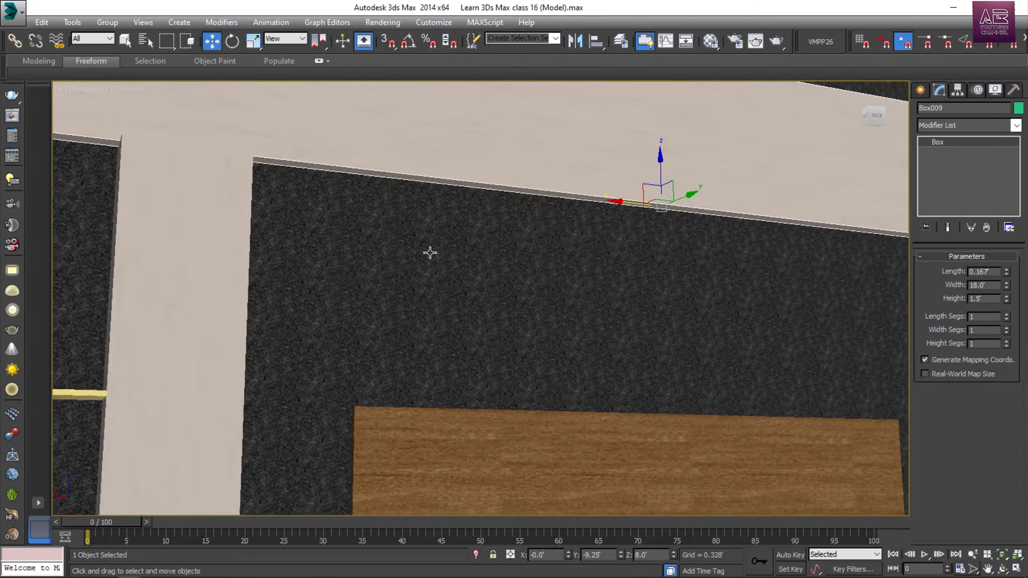
alt+middle_drag(430, 252, 427, 250)
middle_drag(482, 273, 553, 355)
key(t)
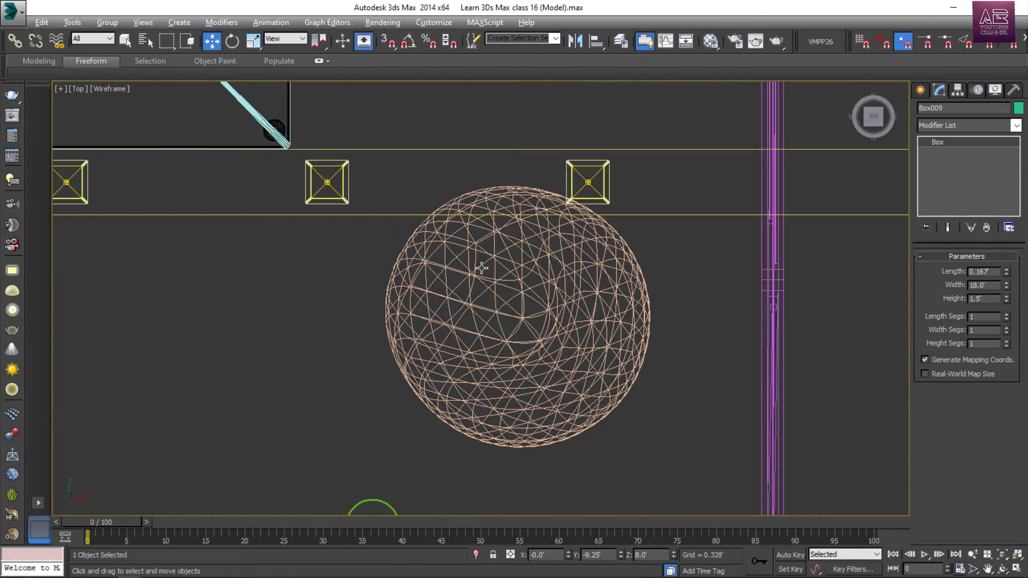
scroll(481, 268, down, 5)
scroll(454, 326, up, 5)
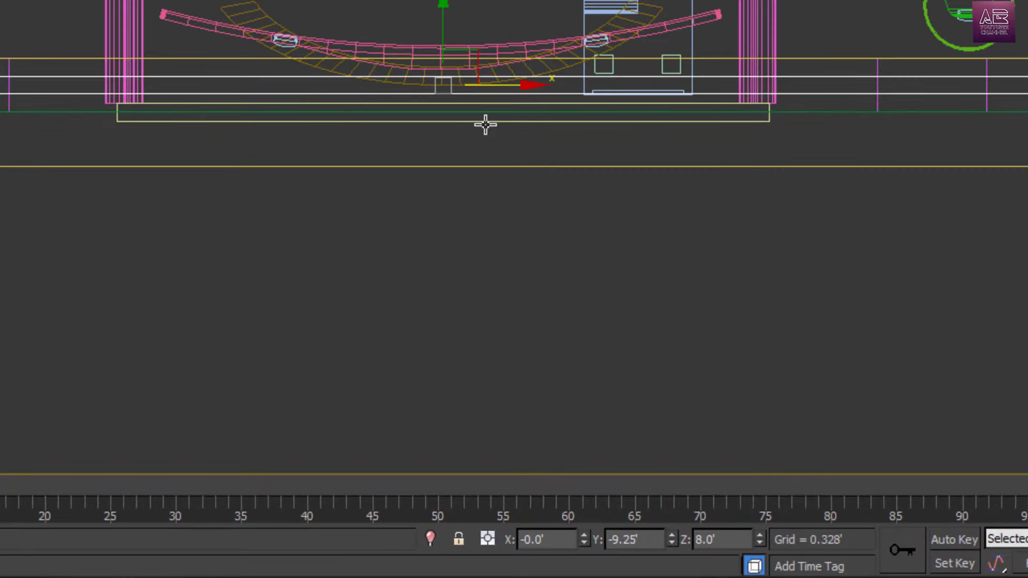
scroll(485, 124, down, 3)
scroll(358, 80, up, 4)
drag(761, 96, 761, 70)
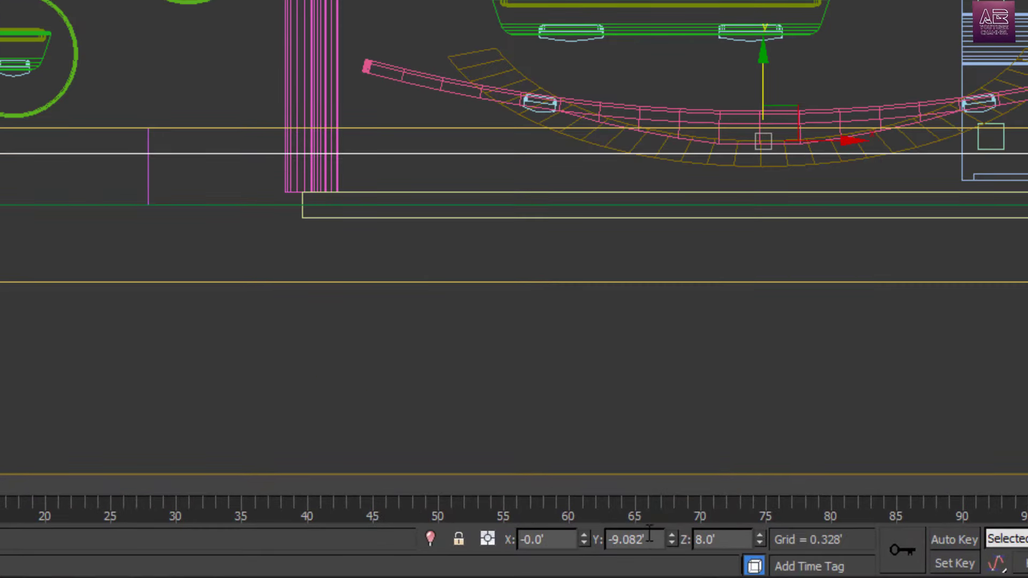
key(BackSpace)
key(BackSpace)
text(3)
key(Return)
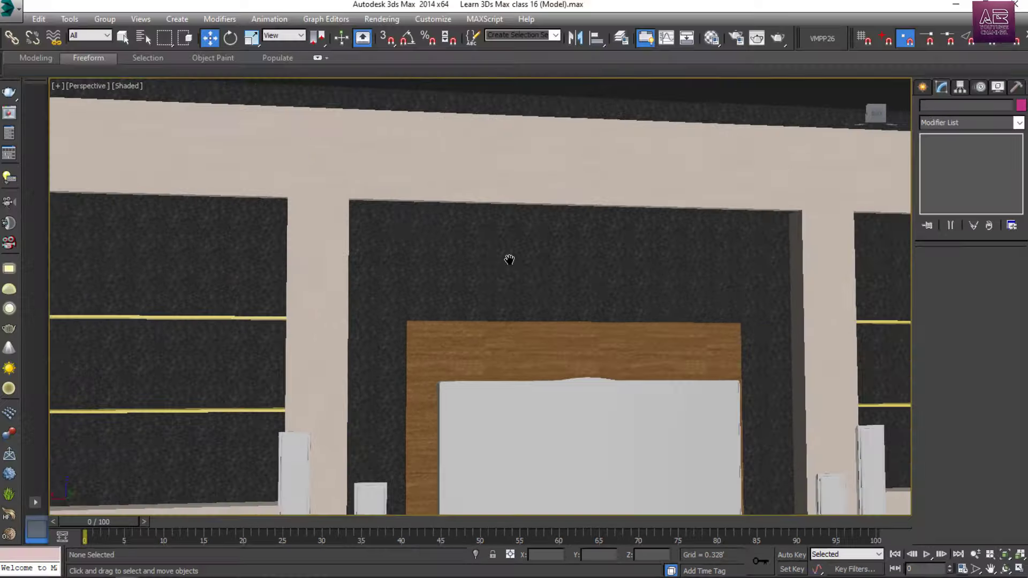
- Examine the beam's alignment with the columns on the TV wall and the entrance area outside
middle_drag(509, 260, 431, 225)
middle_drag(431, 225, 629, 302)
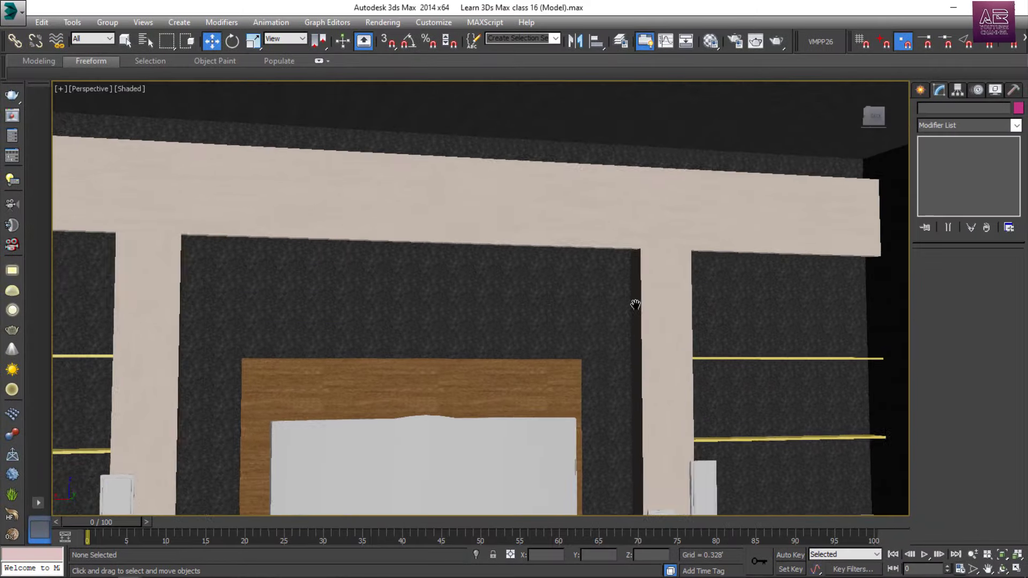
middle_drag(642, 404, 599, 262)
middle_drag(725, 383, 614, 340)
scroll(677, 384, down, 5)
scroll(591, 353, down, 3)
scroll(649, 283, up, 6)
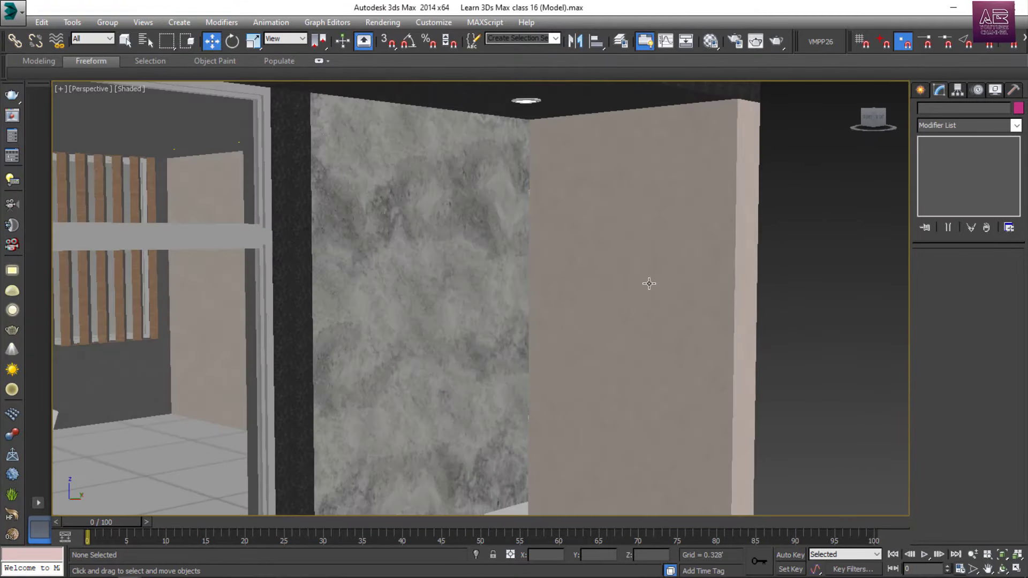
scroll(649, 284, down, 5)
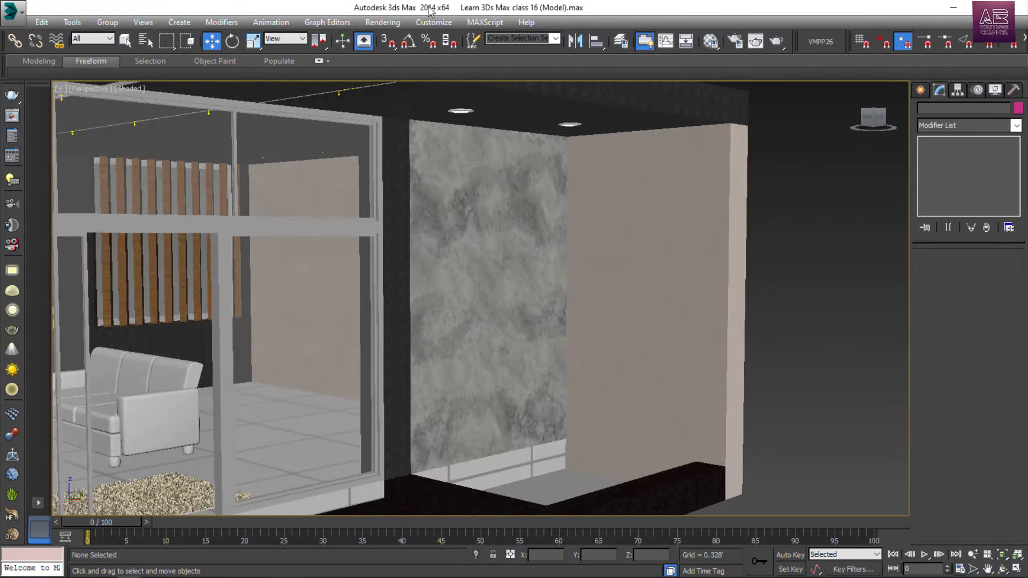
- Merge the Outdoor Lamp file from the desktop into the scene, auto-renaming merged materials for all duplicates
drag(431, 12, 507, 12)
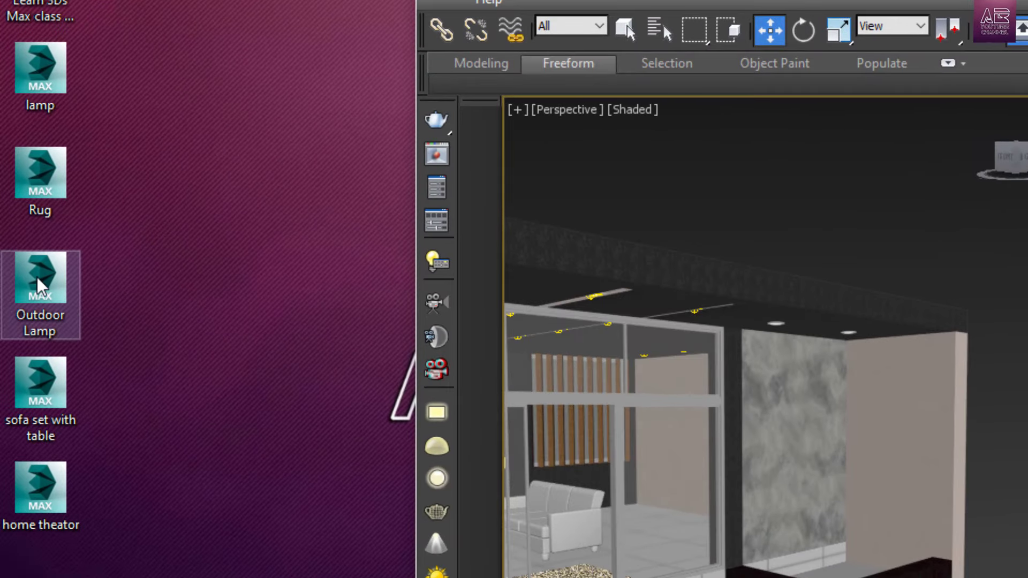
drag(24, 212, 580, 418)
click(631, 427)
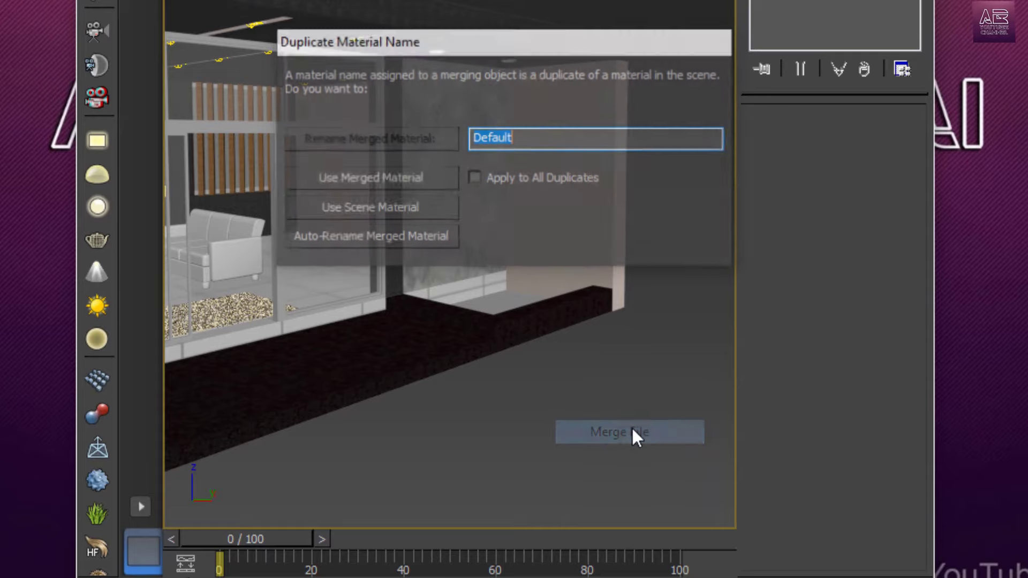
click(474, 178)
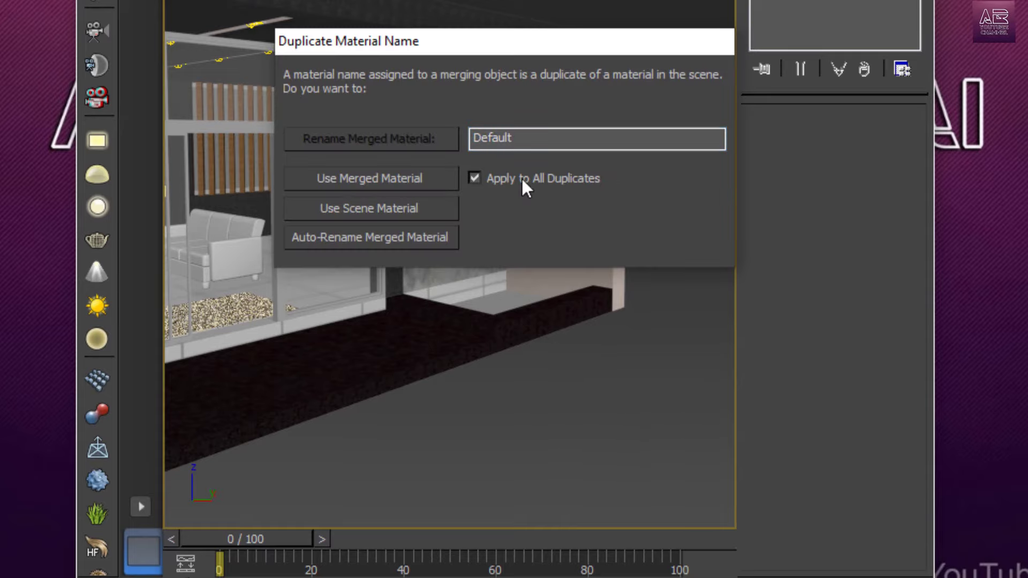
click(348, 236)
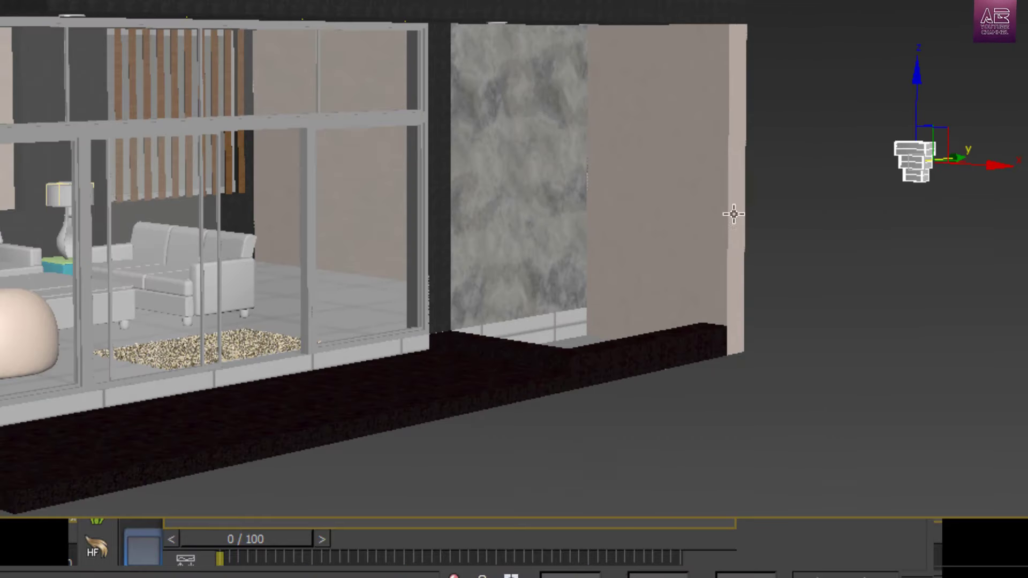
- Place the merged outdoor lamp against the inner face of the entrance side wall in the top view
mouse_move(734, 214)
alt+middle_down()
mouse_move(631, 323)
mouse_move(637, 364)
alt+middle_up()
key(alt+w)
right_click(145, 203)
key(alt+w)
scroll(339, 235, down, 6)
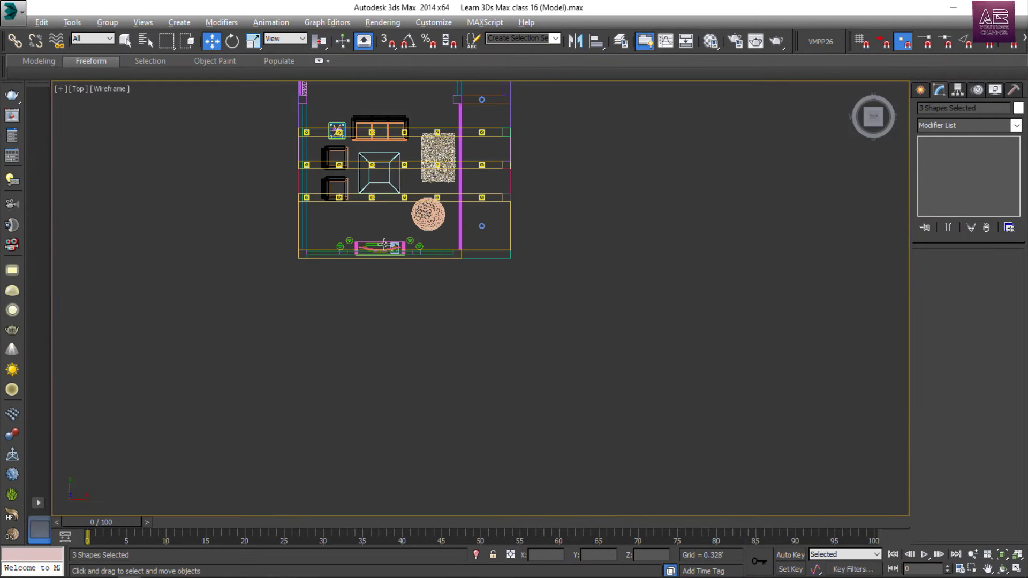
scroll(406, 242, down, 2)
middle_drag(427, 229, 440, 292)
scroll(432, 237, up, 10)
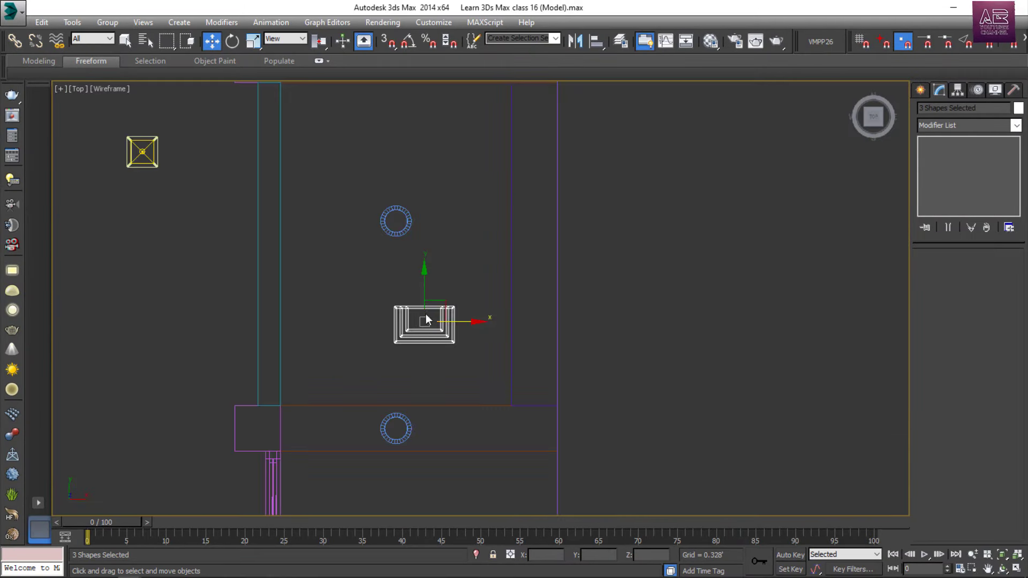
scroll(393, 251, down, 8)
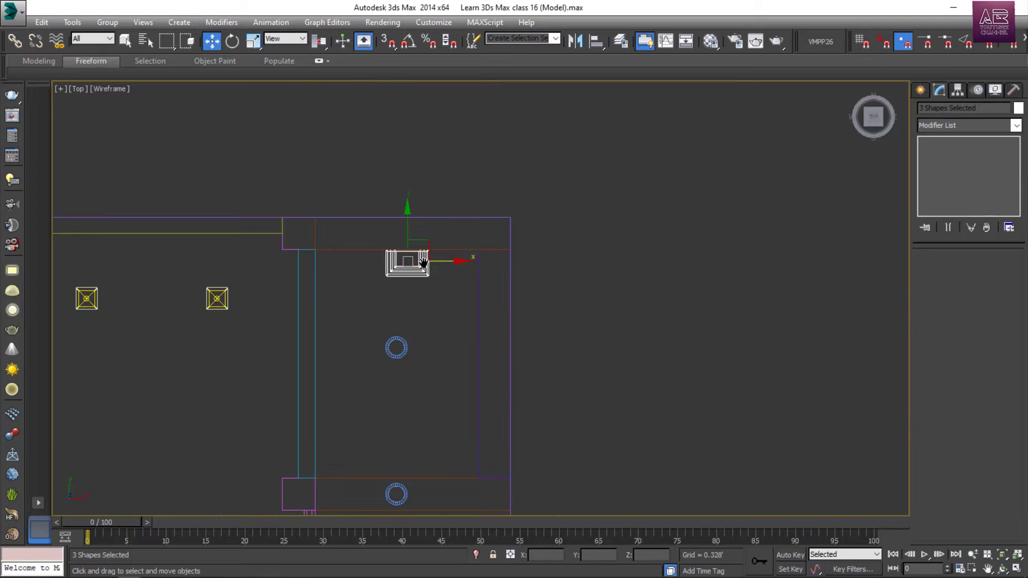
scroll(437, 292, up, 3)
mouse_move(479, 290)
mouse_down()
mouse_move(509, 291)
mouse_move(481, 291)
mouse_up()
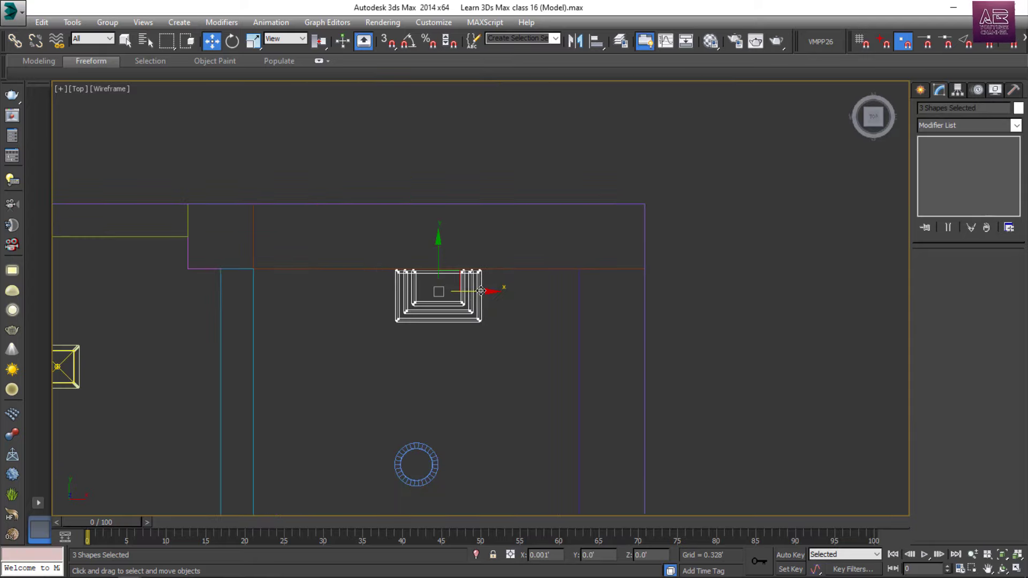
- Check the outdoor lamp's height and its contact with the entrance wall in the left and perspective views
key(alt+w)
right_click(264, 413)
key(alt+w)
scroll(383, 326, down, 8)
scroll(457, 326, up, 3)
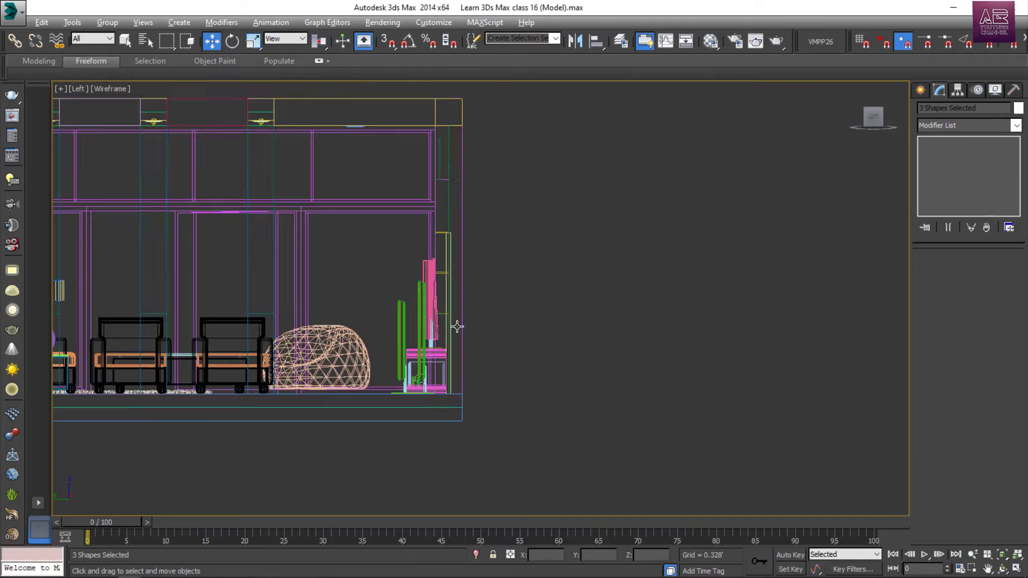
scroll(457, 327, down, 8)
scroll(91, 323, up, 11)
click(304, 372)
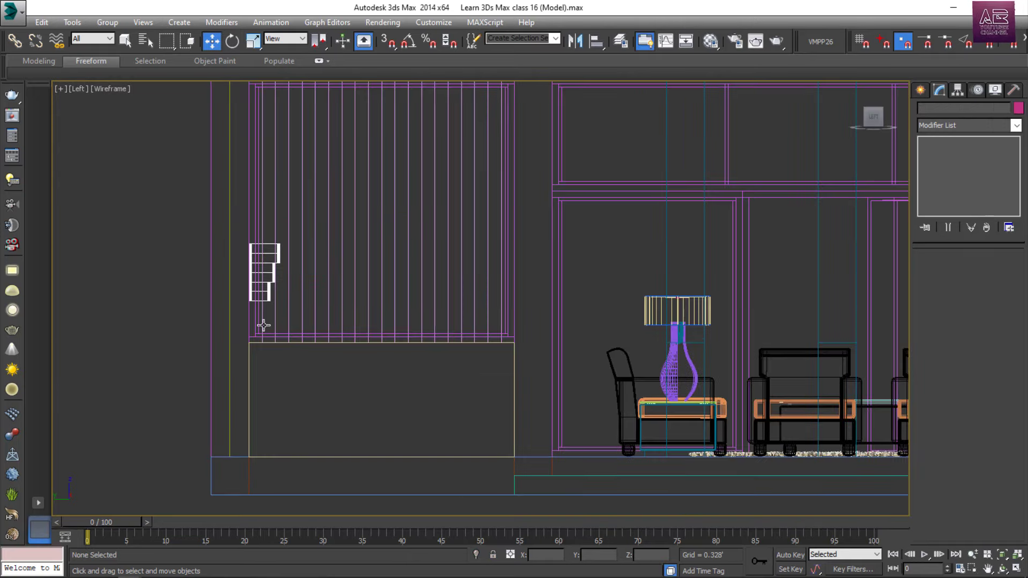
scroll(263, 325, down, 6)
key(alt+w)
right_click(688, 390)
key(alt+w)
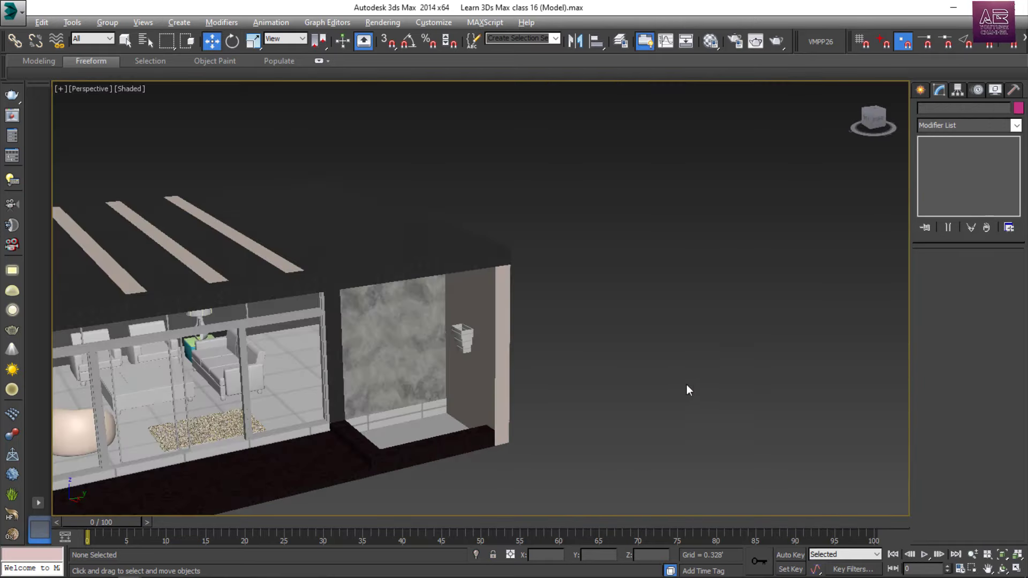
- Check the outdoor lamp's fit on the entrance side wall from close up and from outside, leaving it deselected
scroll(472, 337, up, 6)
key(F3)
drag(465, 353, 466, 351)
key(F3)
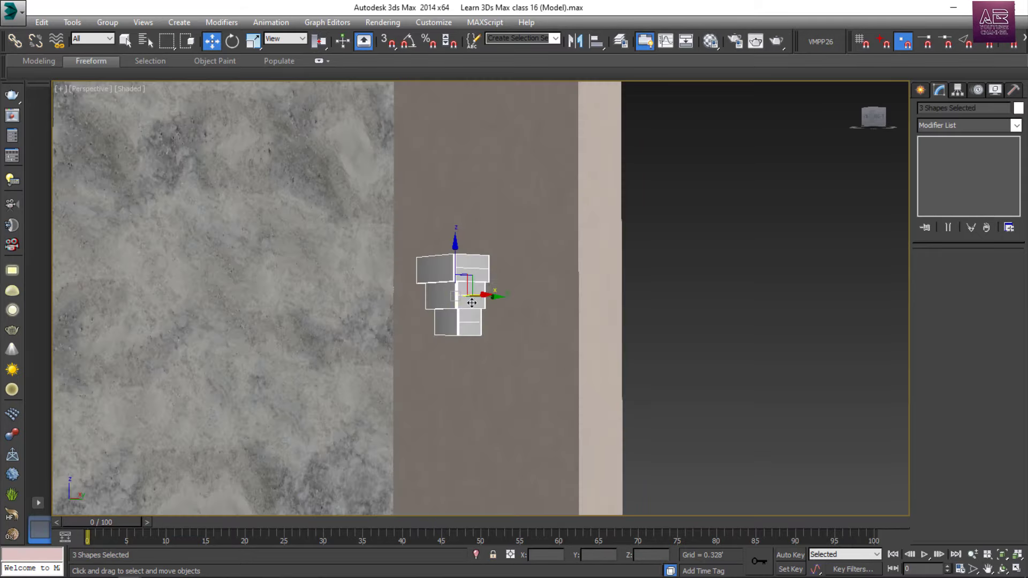
scroll(517, 291, down, 8)
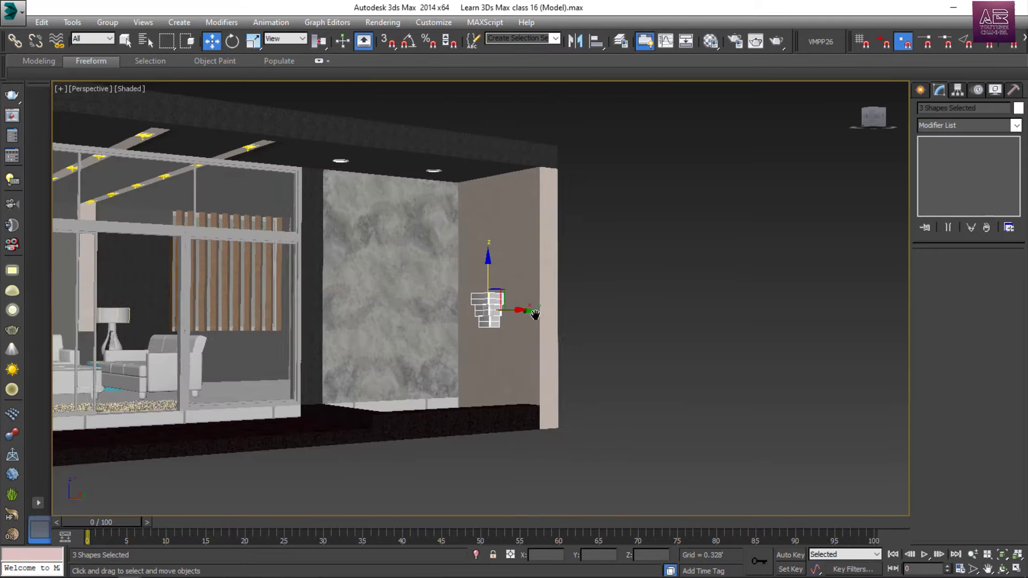
alt+middle_drag(658, 317, 649, 322)
click(720, 332)
- Select the large blank interior wall seen through the glass partition in the perspective view
alt+middle_drag(721, 332, 502, 386)
middle_drag(230, 435, 415, 297)
scroll(417, 292, up, 5)
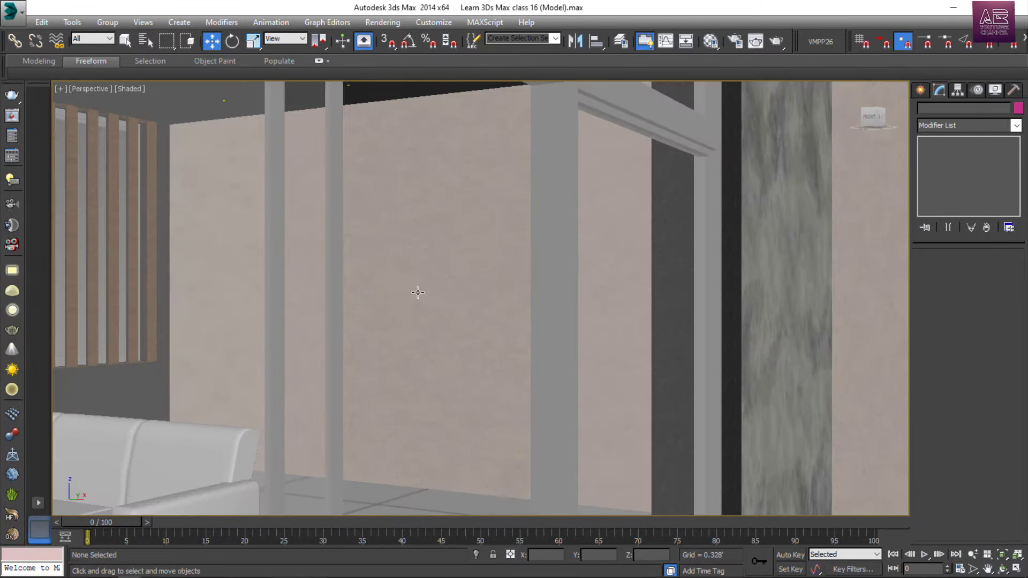
click(425, 304)
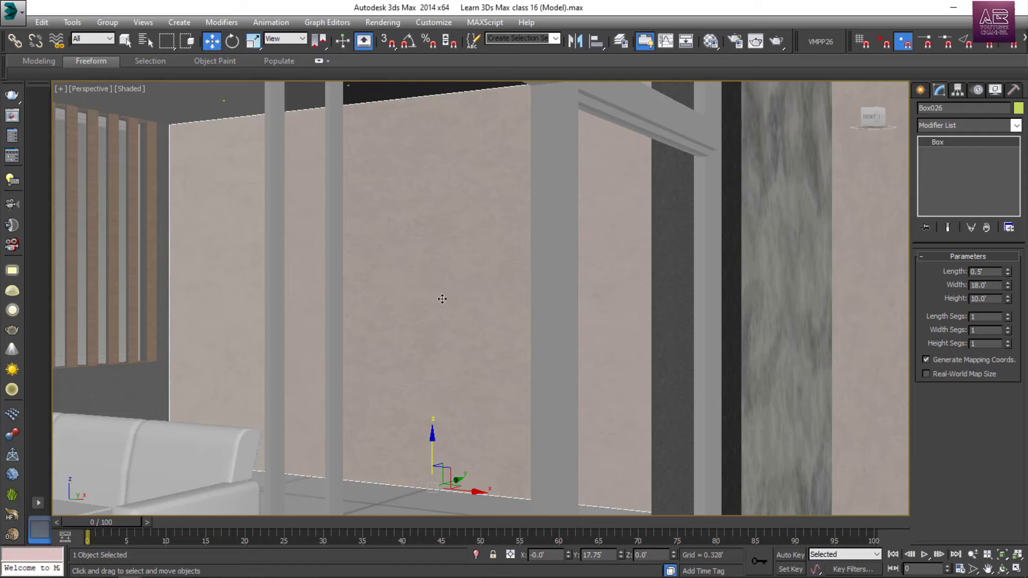
scroll(442, 298, down, 3)
middle_drag(422, 300, 348, 315)
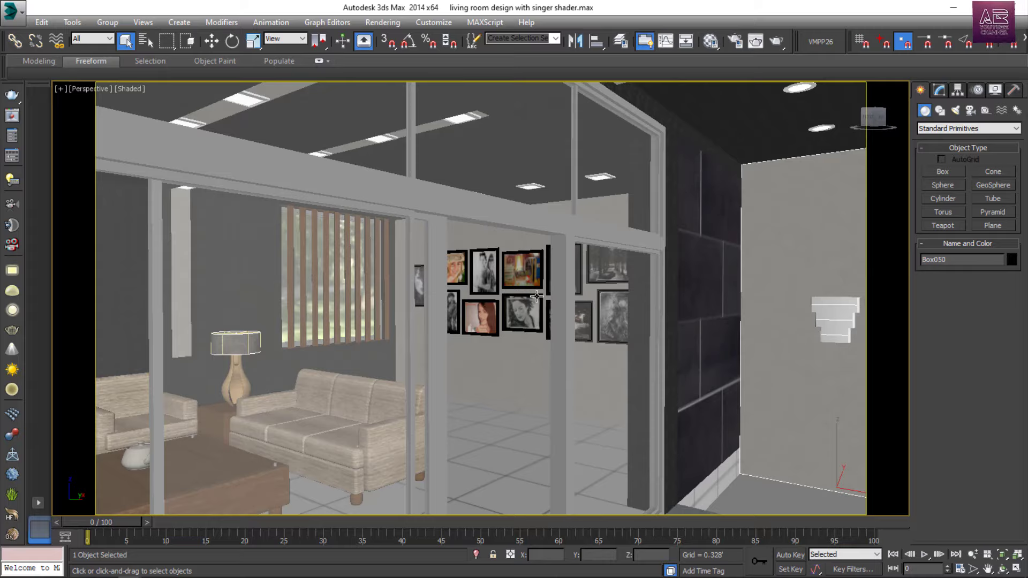
- Switch to the "living room design with singer shader" scene and examine the arrangement of picture frames on its wall
scroll(536, 296, up, 8)
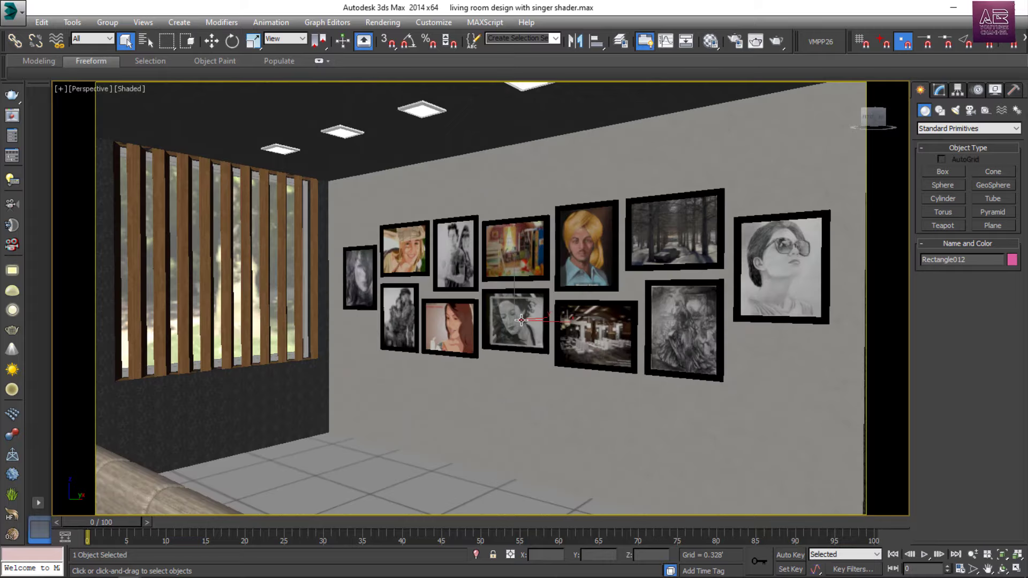
scroll(521, 320, up, 5)
scroll(521, 326, down, 8)
alt+middle_drag(521, 326, 478, 331)
scroll(648, 303, up, 3)
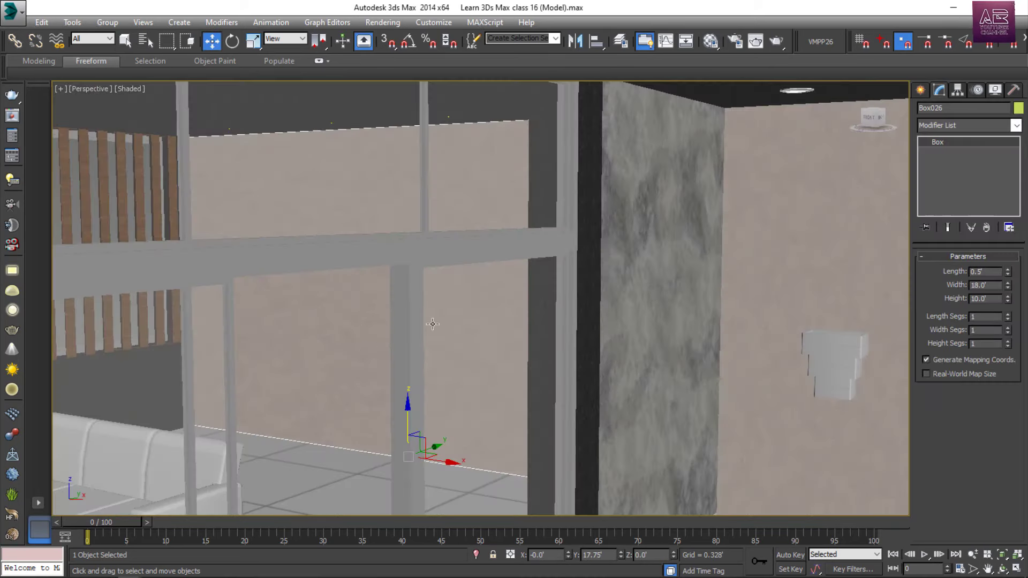
- Draw a rectangle spline about 1.48' long and 1.22' wide in the front view of the class 16 model
key(alt+w)
right_click(709, 168)
key(alt+w)
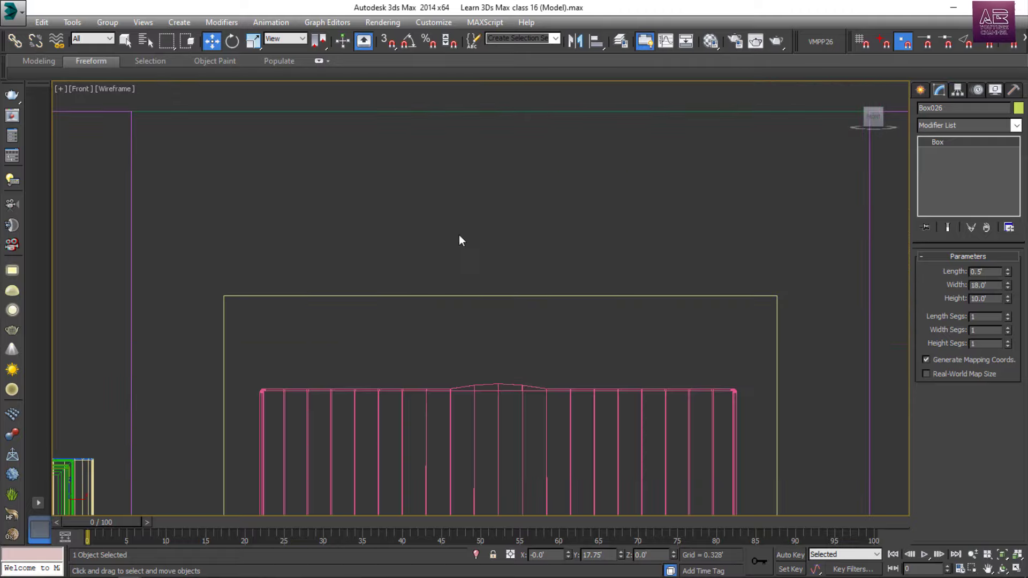
click(921, 89)
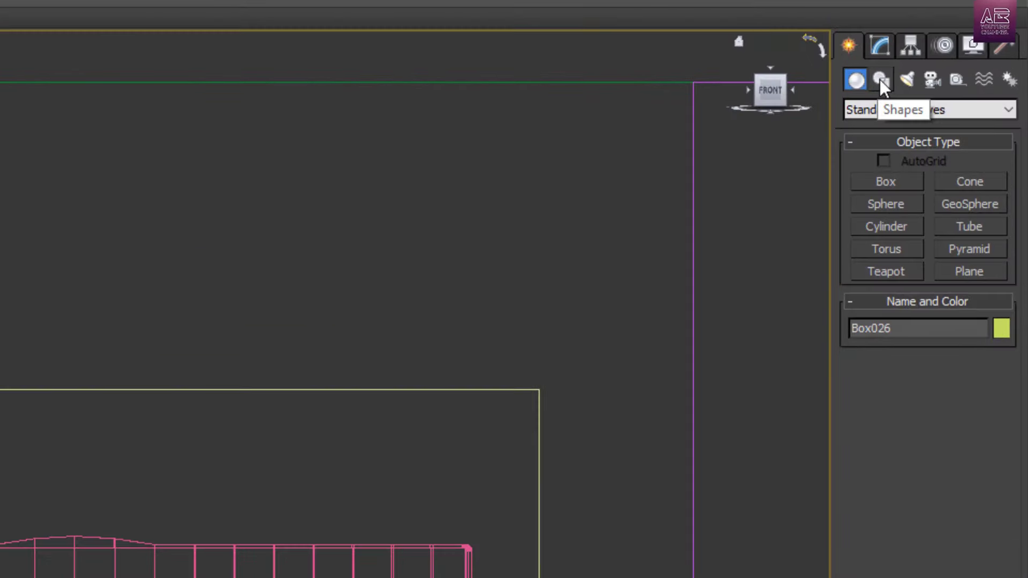
click(881, 80)
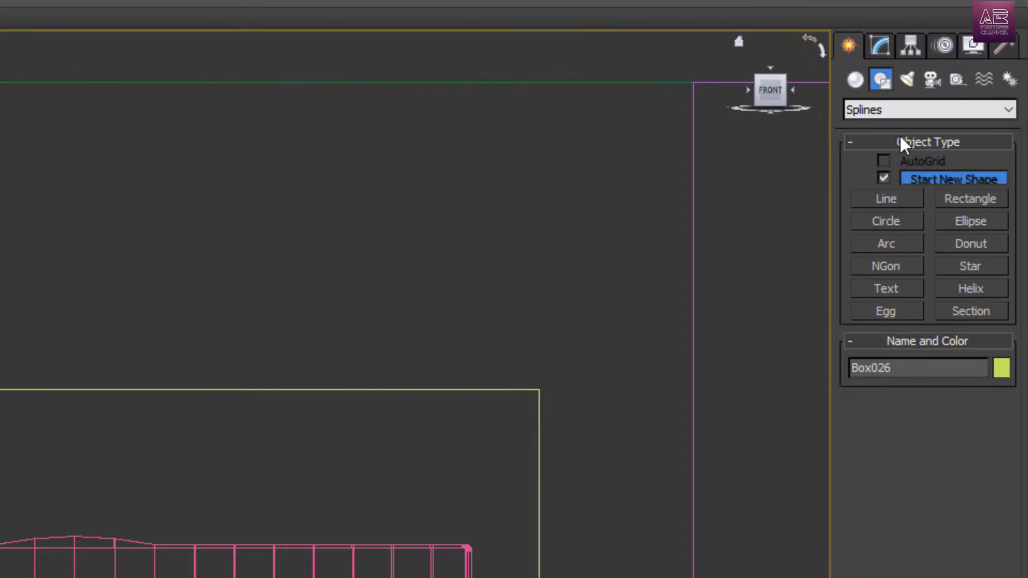
click(953, 197)
middle_drag(124, 323, 176, 278)
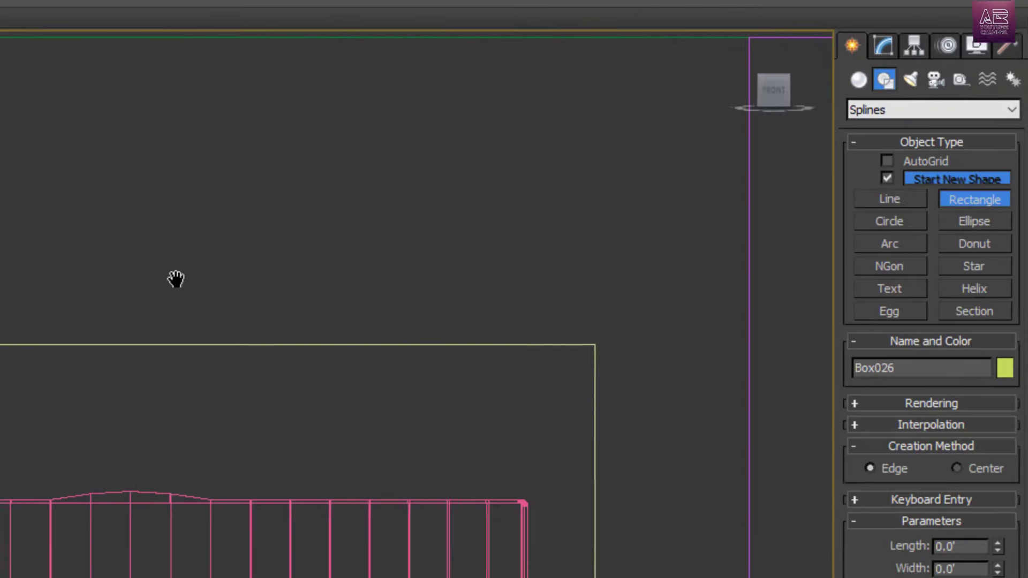
mouse_move(360, 119)
mouse_down()
mouse_move(554, 365)
mouse_move(575, 346)
mouse_move(546, 348)
mouse_up()
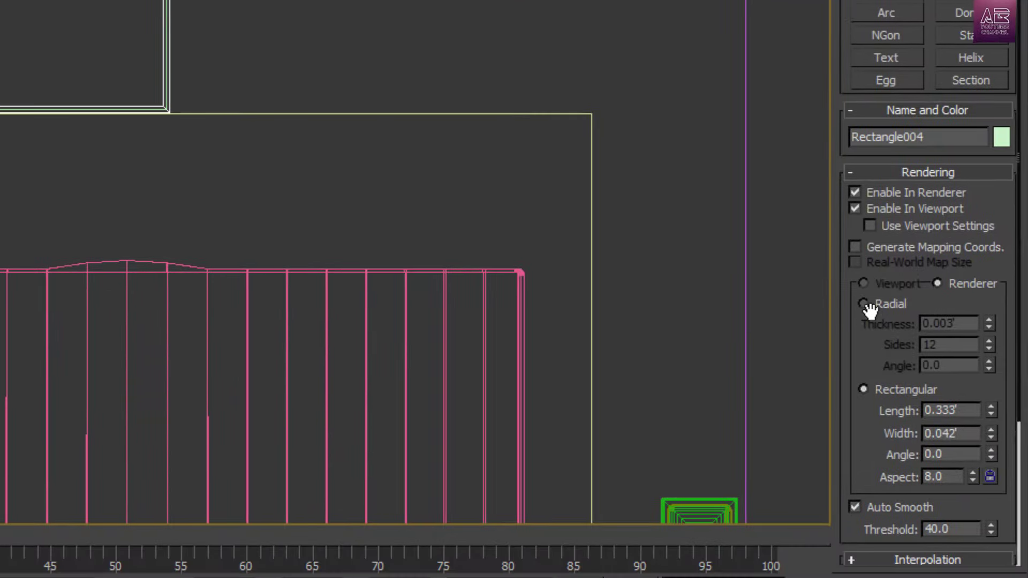
- Set the rectangle's length to 1.5' and its width to 1.25'
drag(872, 305, 876, 113)
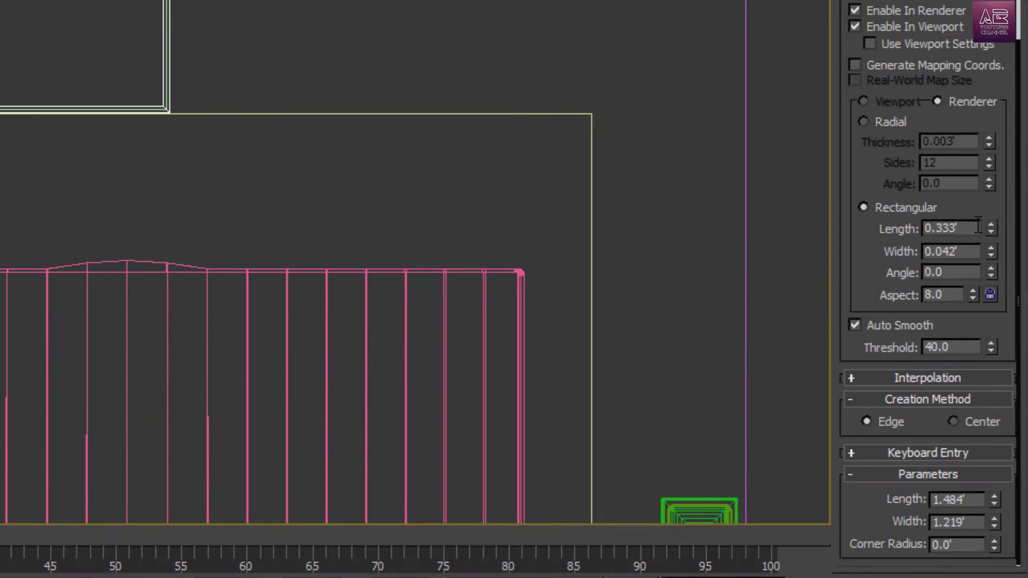
click(858, 277)
text(1.5)
key(Tab)
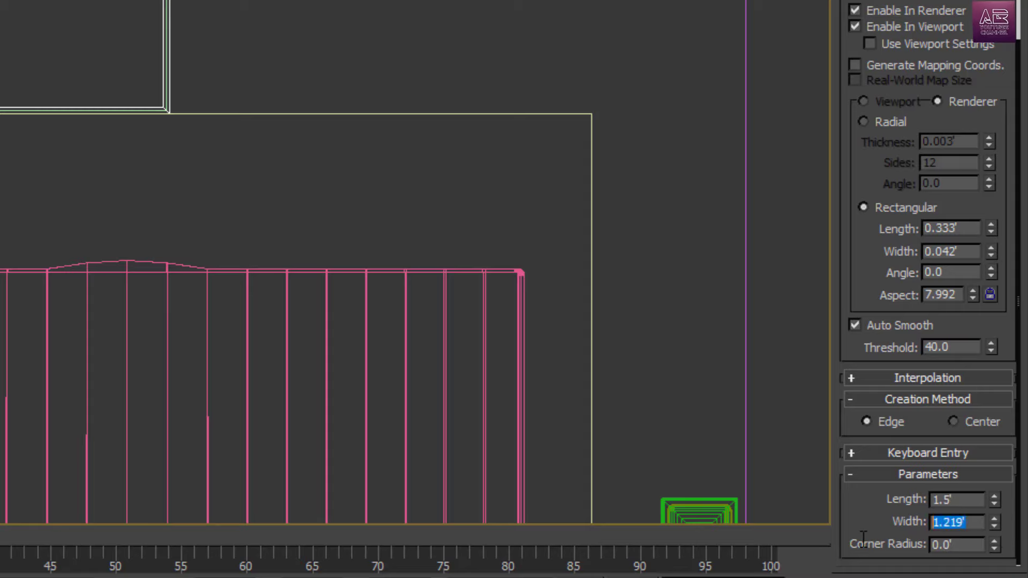
key(Return)
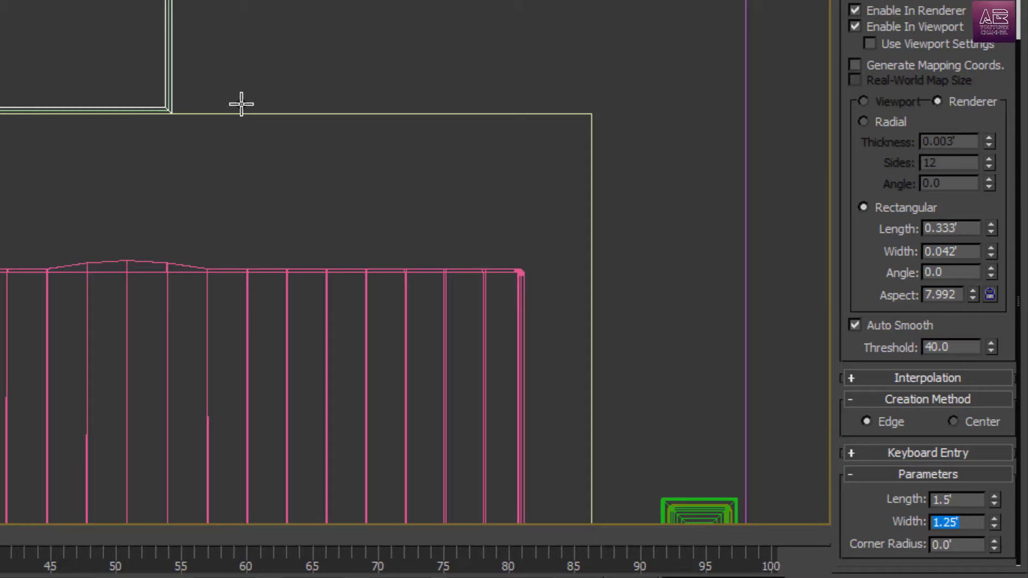
scroll(241, 103, down, 3)
middle_drag(248, 177, 175, 127)
scroll(93, 85, up, 5)
scroll(398, 207, up, 3)
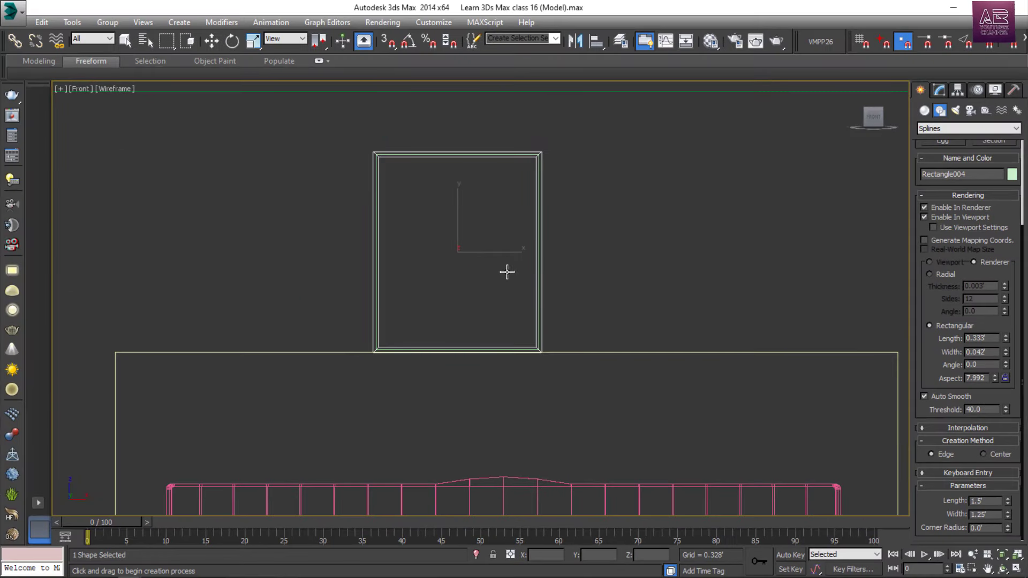
middle_drag(512, 267, 514, 280)
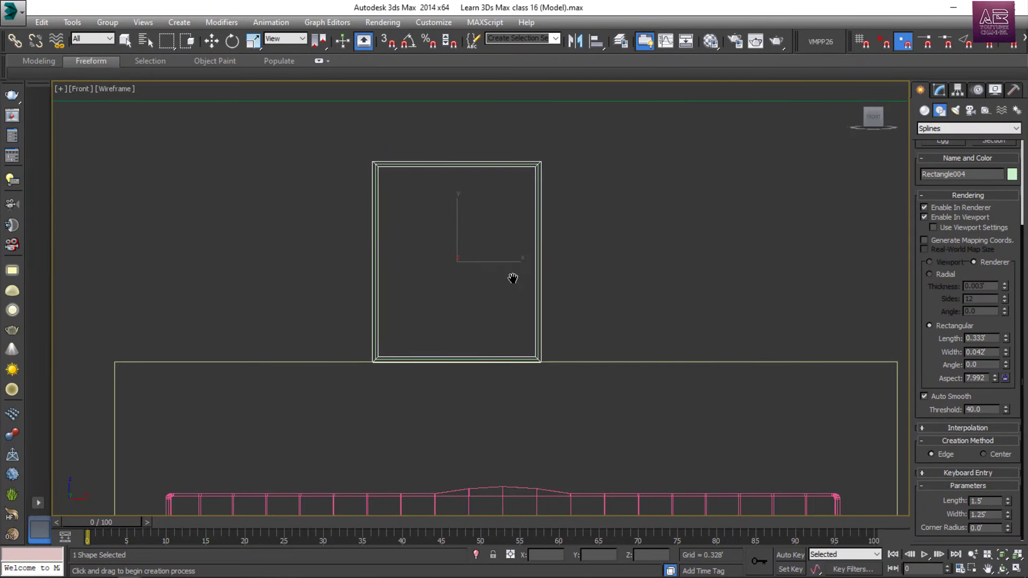
scroll(525, 273, up, 2)
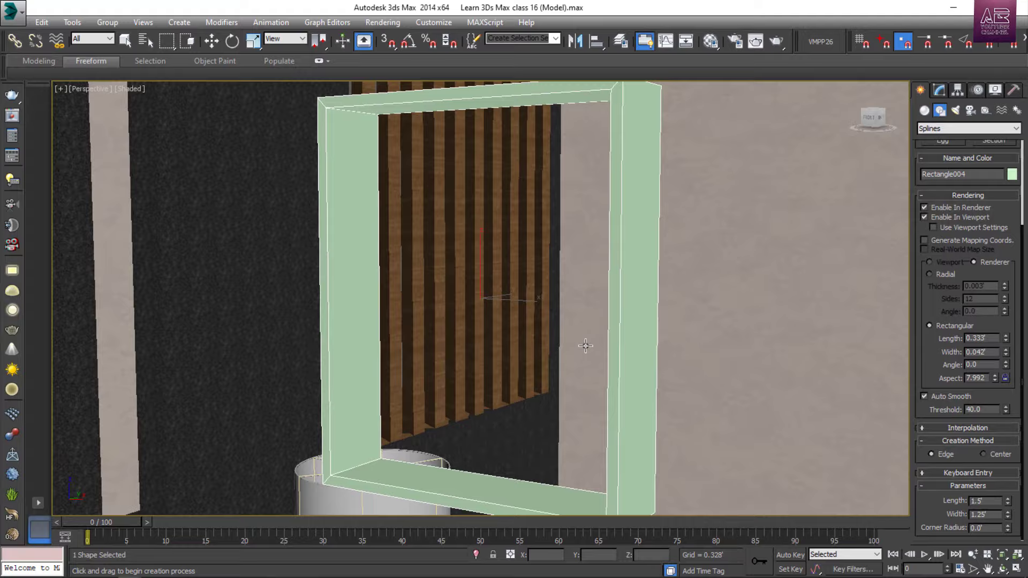
- Set the rectangular rendering width of the frame's profile to 0.05'
alt+middle_drag(583, 344, 568, 369)
alt+middle_drag(587, 323, 564, 377)
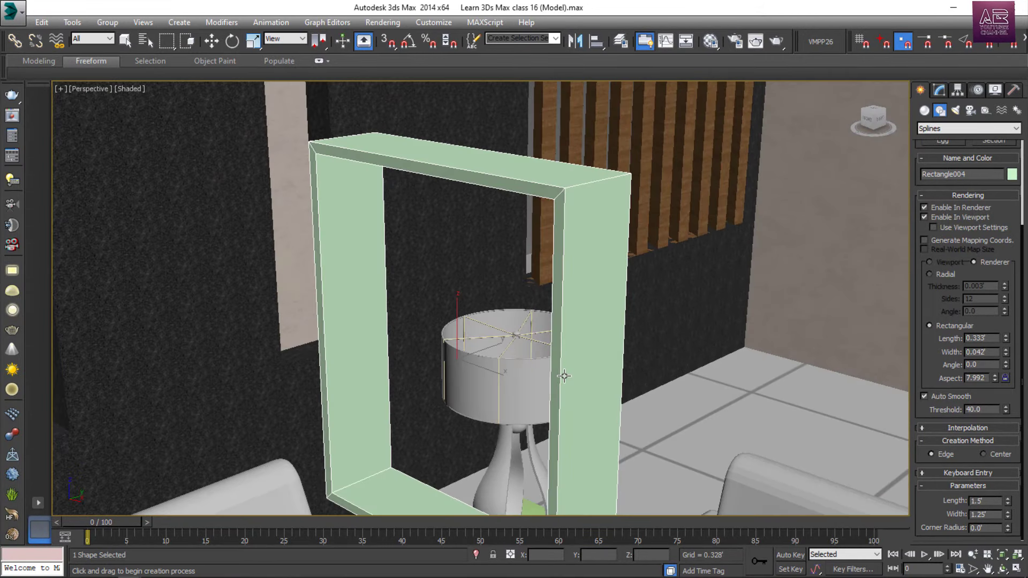
drag(1000, 349, 999, 357)
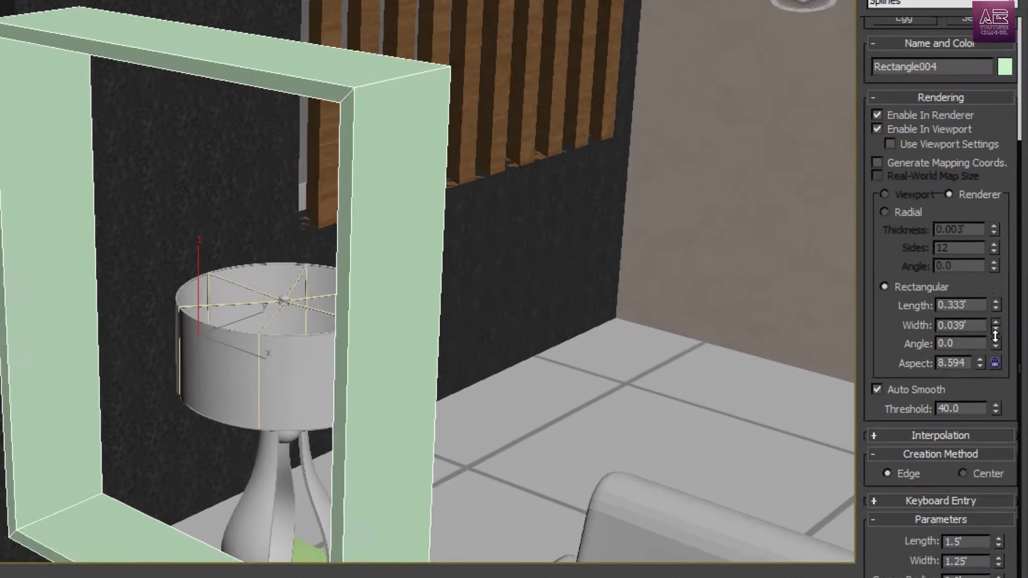
drag(978, 321, 977, 315)
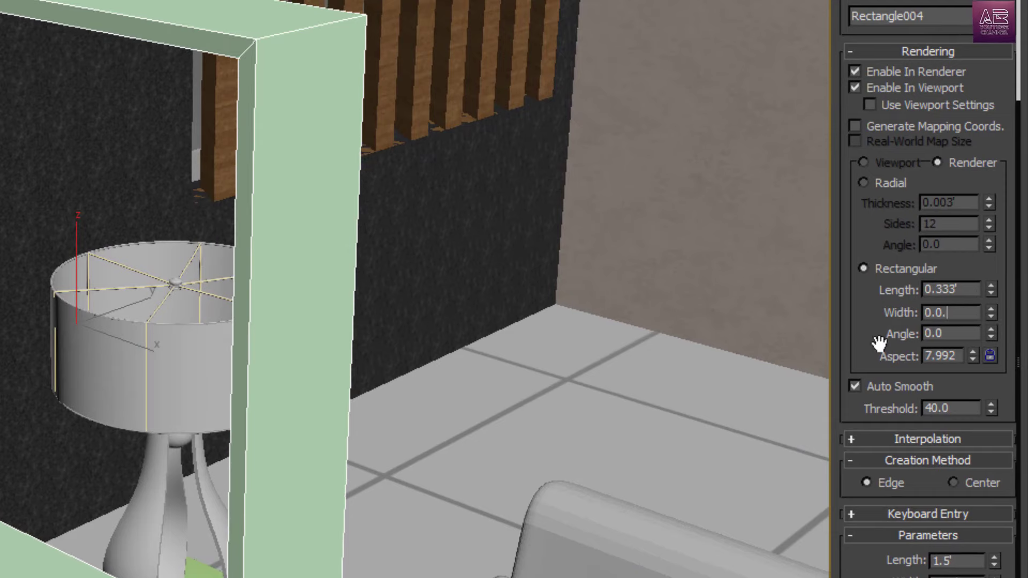
text(5)
key(Return)
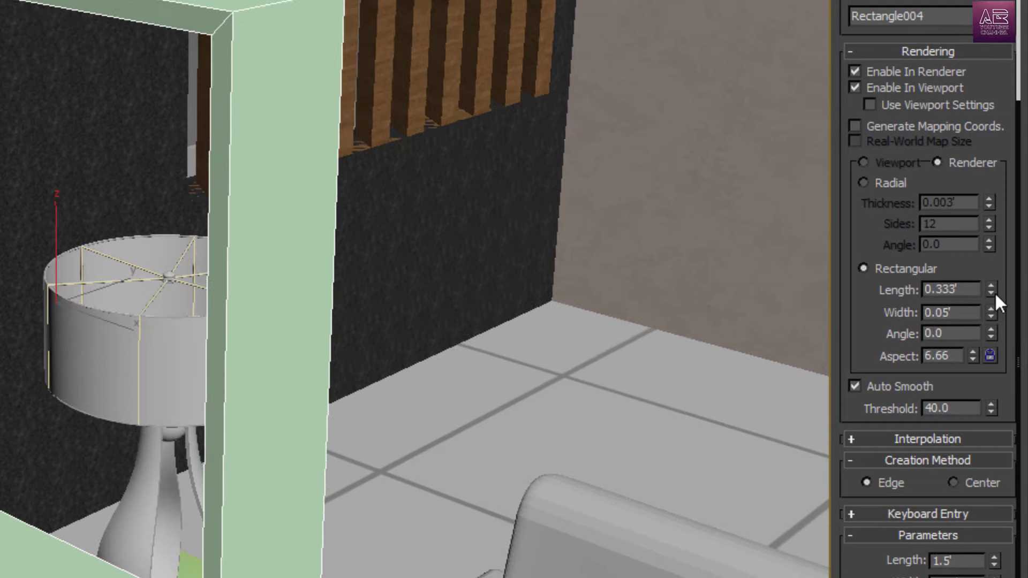
- Set the rectangular rendering length of the frame's profile to 0.05' and finish creating the rectangle
drag(993, 293, 989, 378)
double_click(968, 289)
text(0.05)
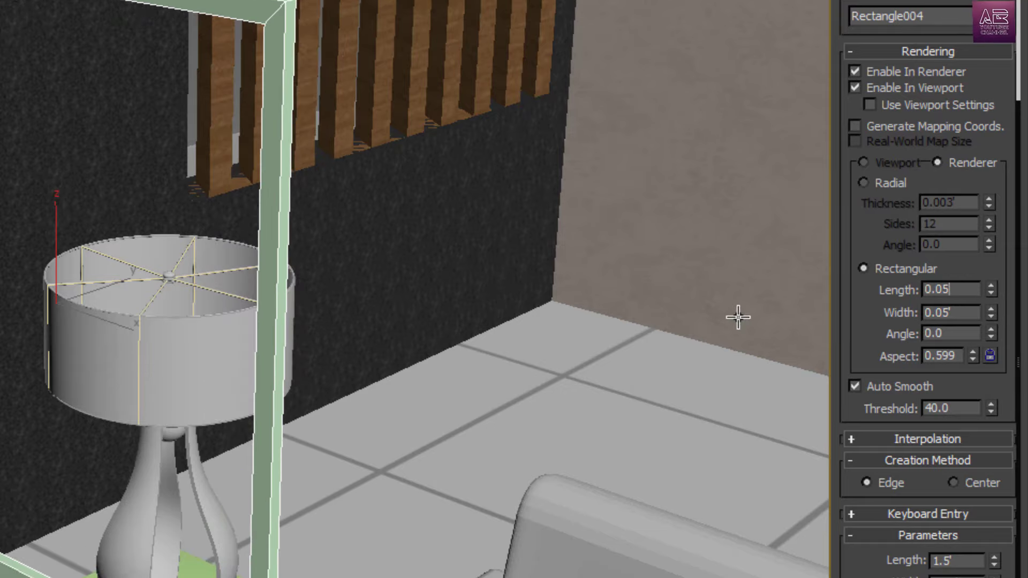
key(Return)
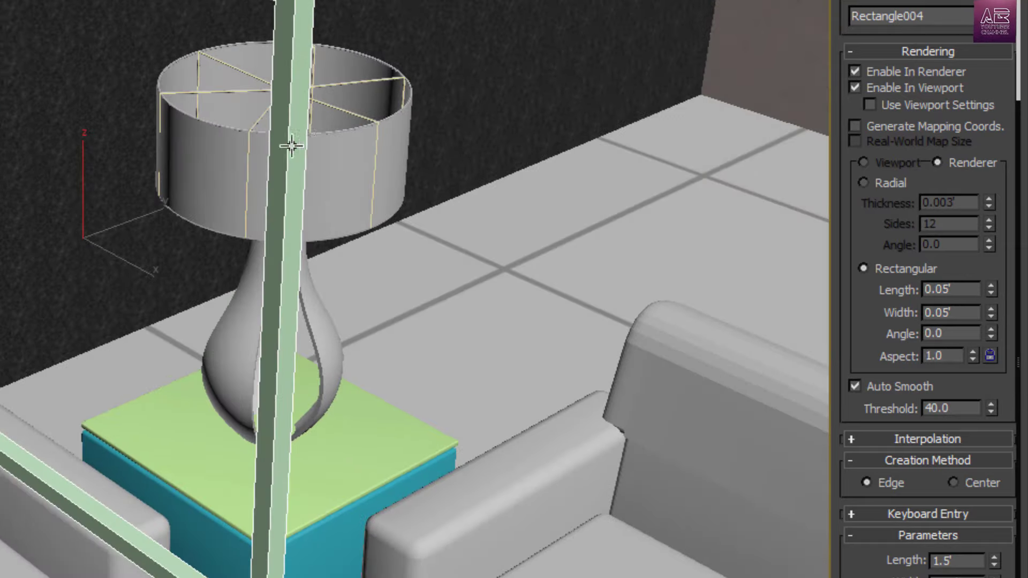
middle_drag(320, 162, 271, 53)
right_click(273, 61)
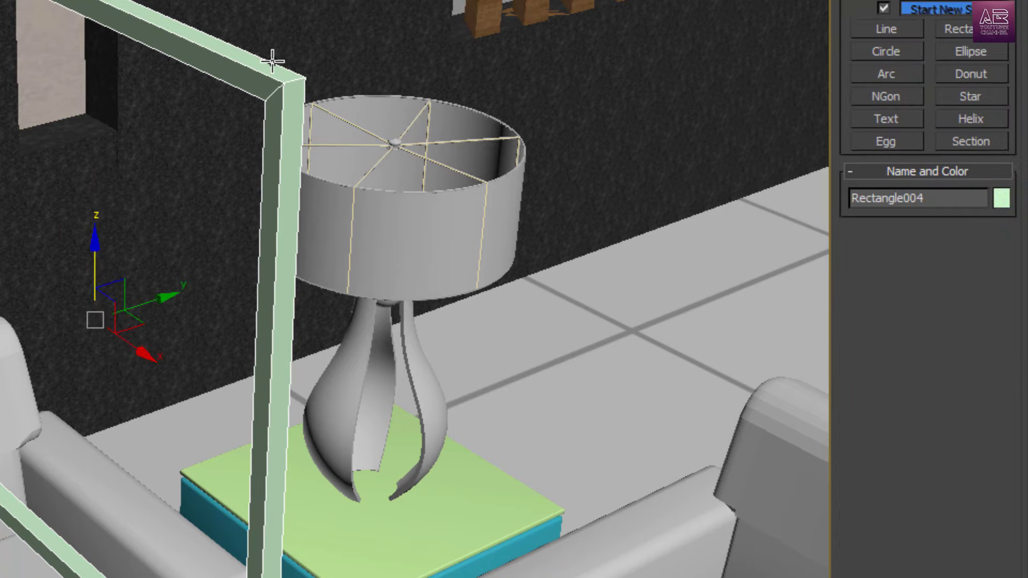
- Clone the frame once as an independent copy in the top view, offset about 0.005' along Y
key(alt+w)
right_click(29, 37)
key(alt+w)
scroll(371, 271, up, 20)
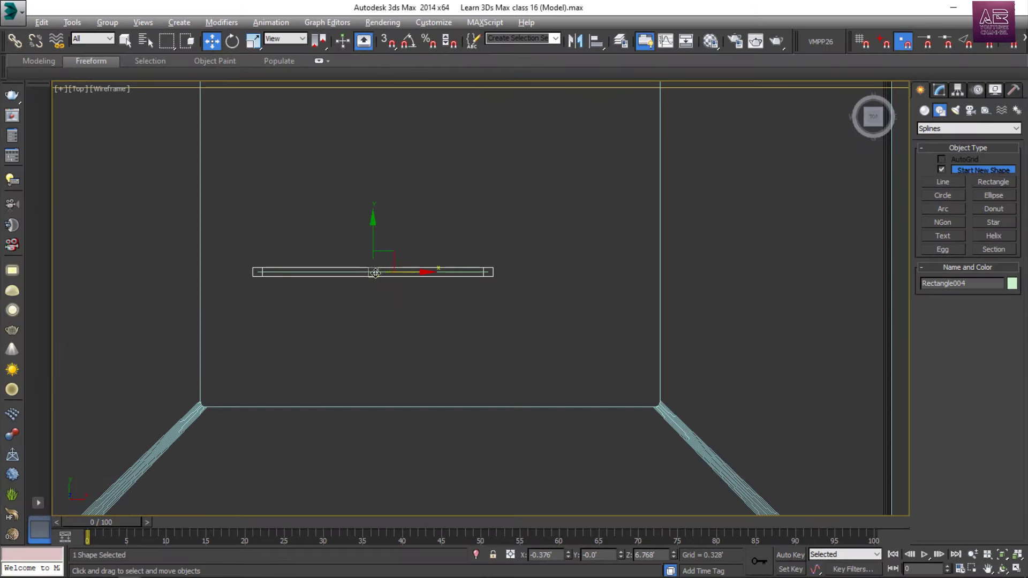
shift+drag(411, 278, 412, 270)
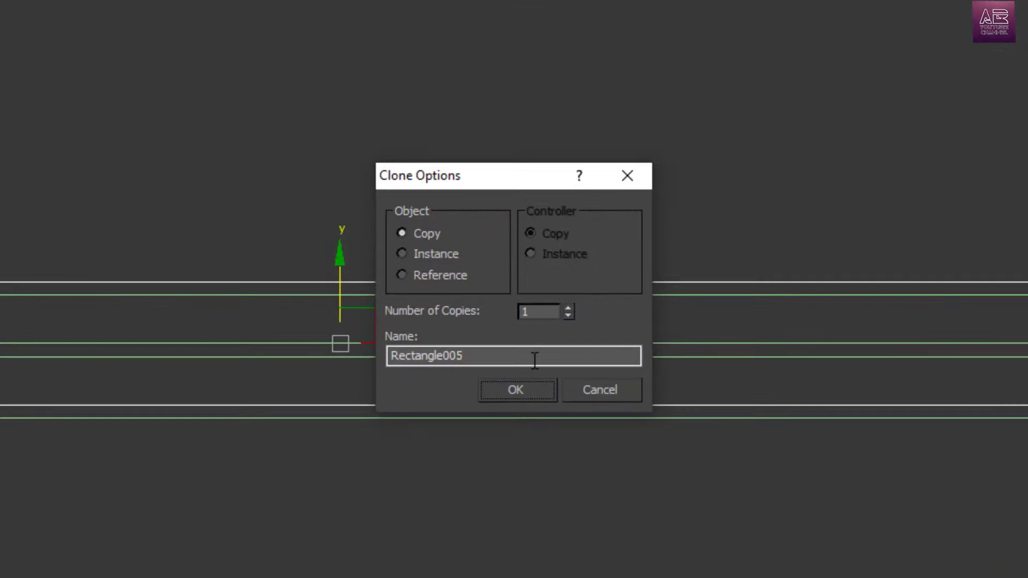
click(517, 390)
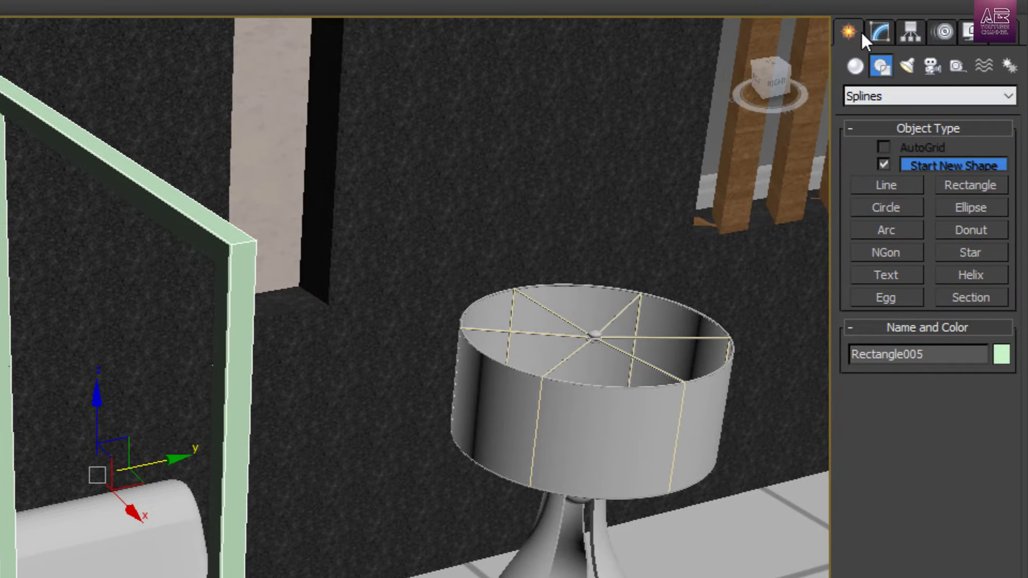
- Turn off rendering in both the renderer and the viewport for the copied rectangle spline
click(881, 32)
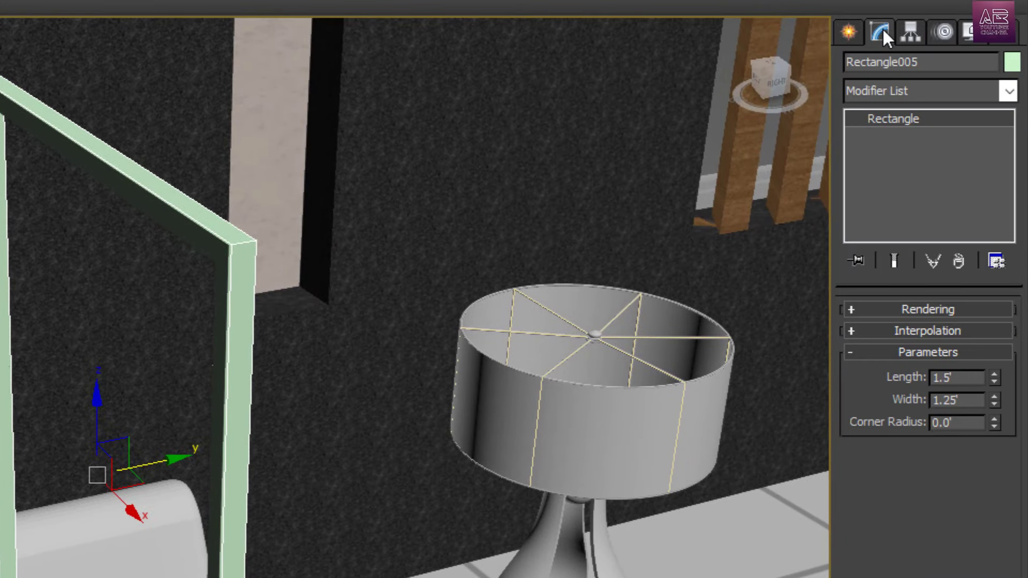
click(933, 309)
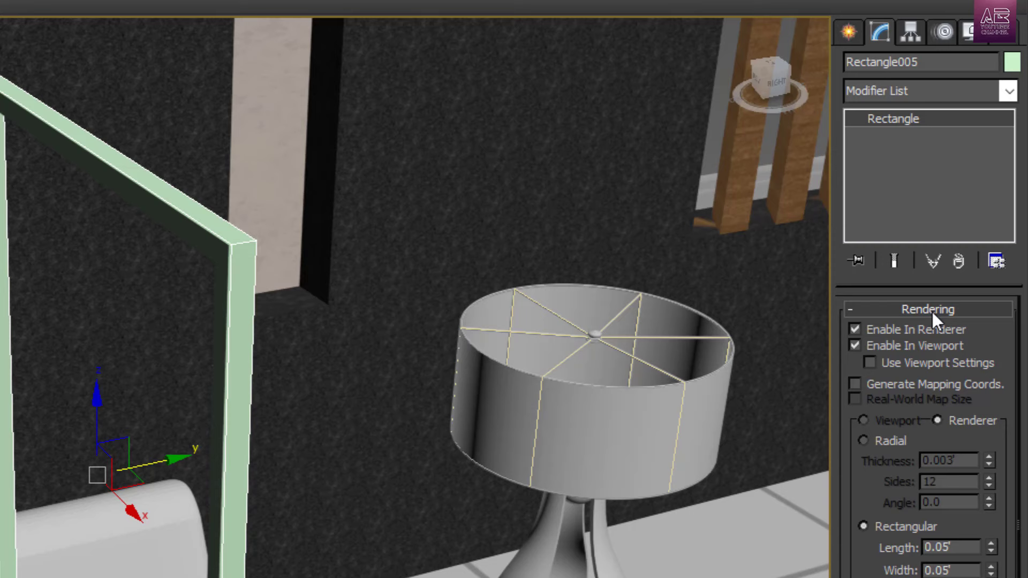
click(908, 328)
click(905, 348)
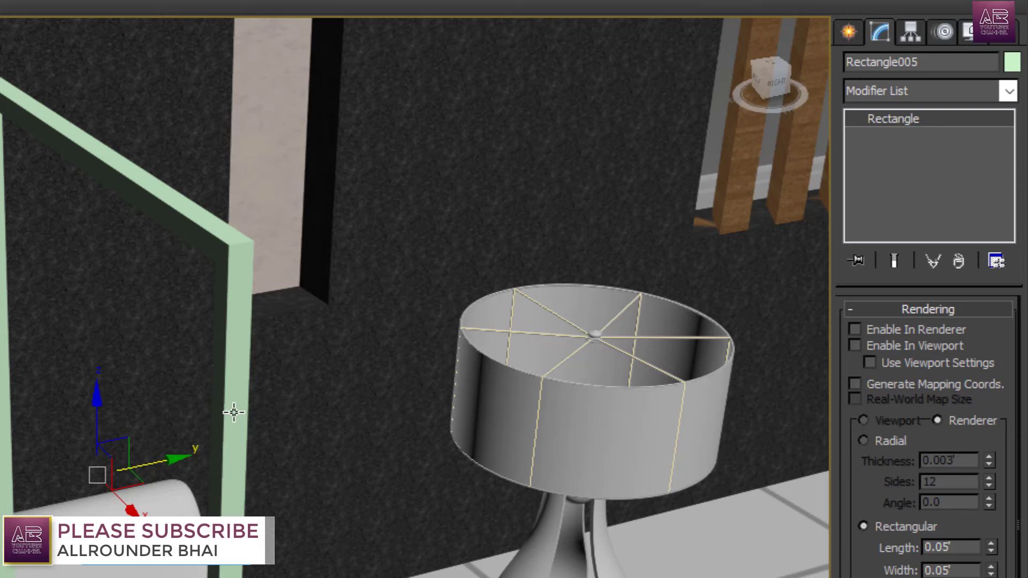
alt+middle_drag(391, 250, 405, 284)
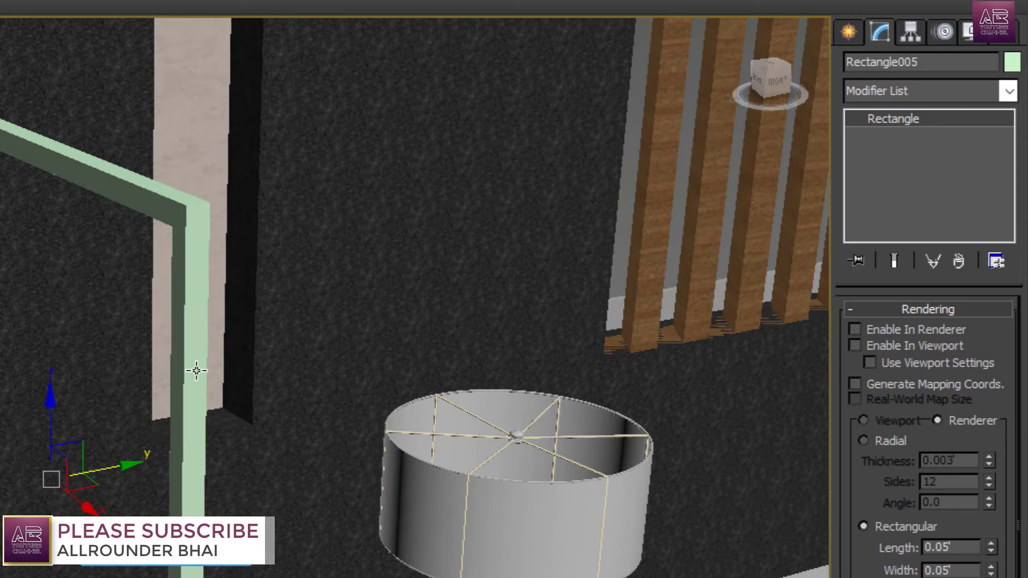
- Apply an Extrude modifier to the copied rectangle to form the flat picture panel inside the frame
click(1009, 91)
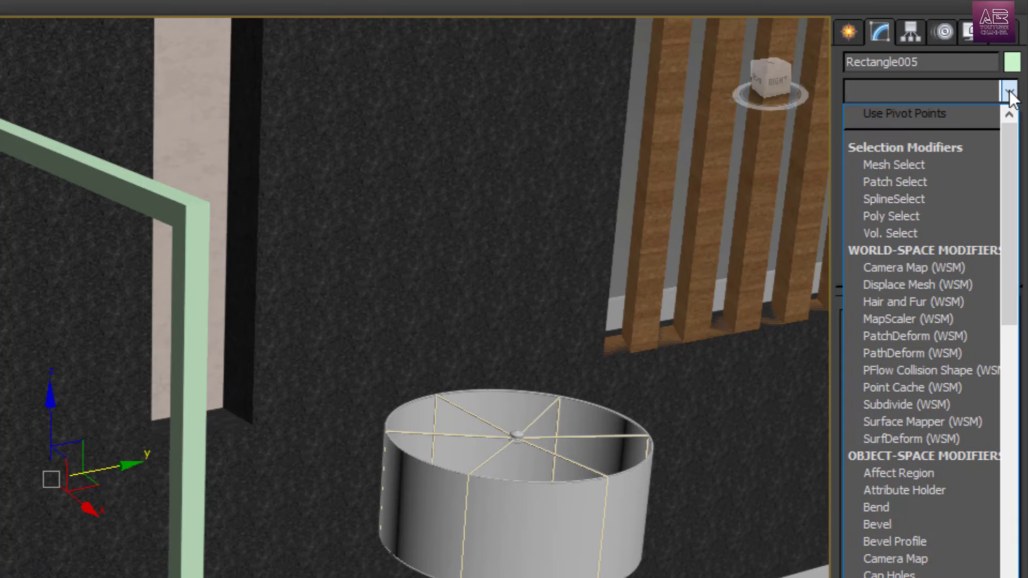
key(e)
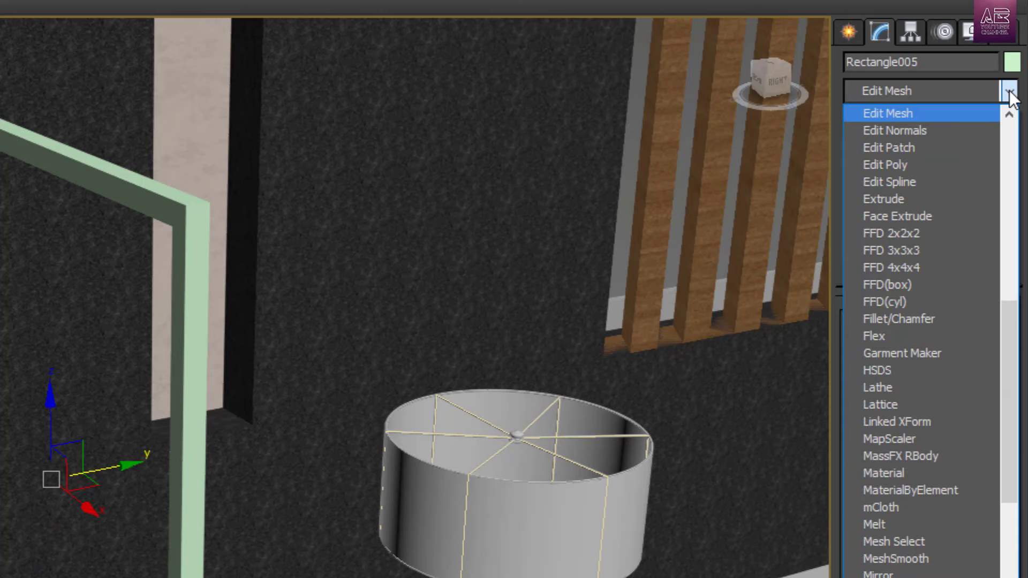
click(941, 203)
middle_drag(228, 421, 330, 347)
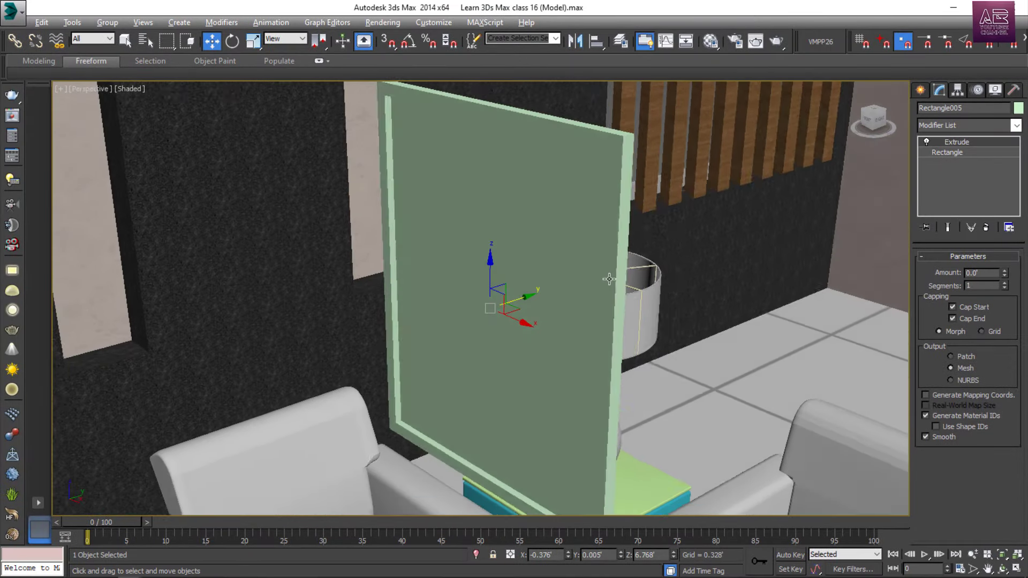
- Move the picture panel along Y to 0' so it sits inside the frame
alt+middle_drag(610, 279, 605, 280)
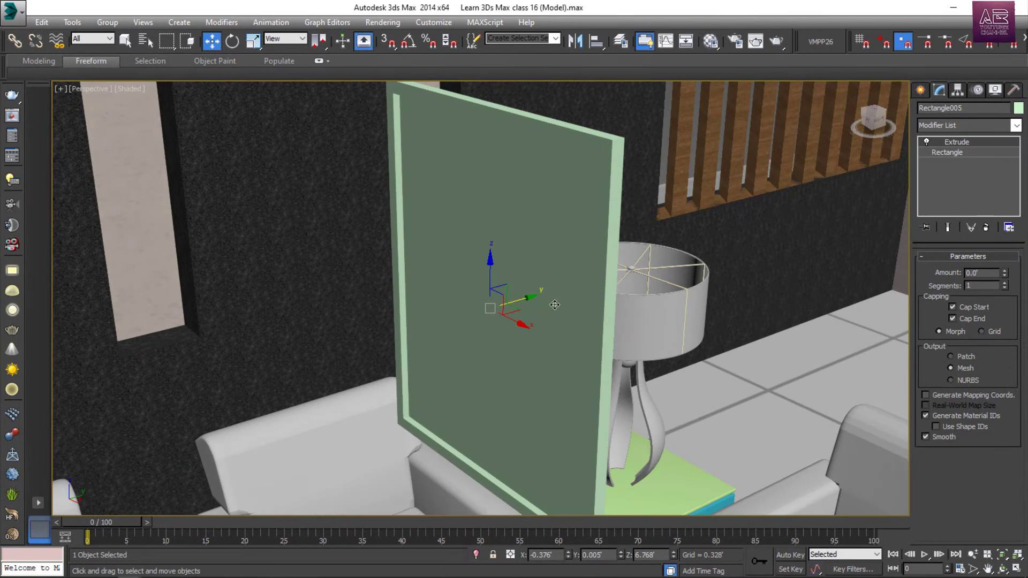
alt+middle_drag(531, 290, 578, 283)
click(634, 323)
click(582, 299)
scroll(565, 286, up, 3)
scroll(580, 283, down, 3)
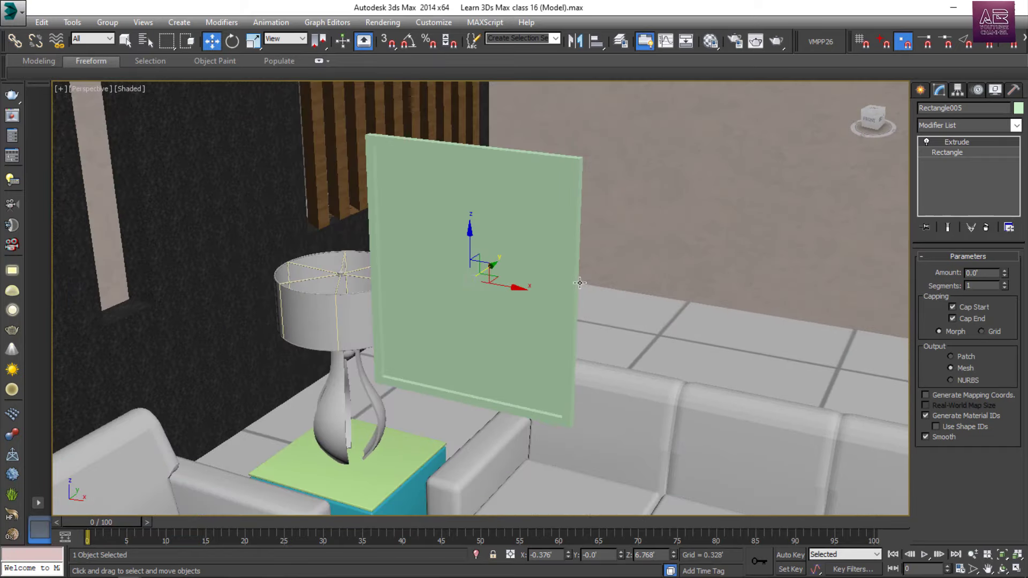
- Select the frame with its panel and clone both once in the front view, about 1.66' in the negative X direction
key(alt+w)
drag(711, 168, 632, 188)
key(alt+w)
scroll(578, 199, down, 5)
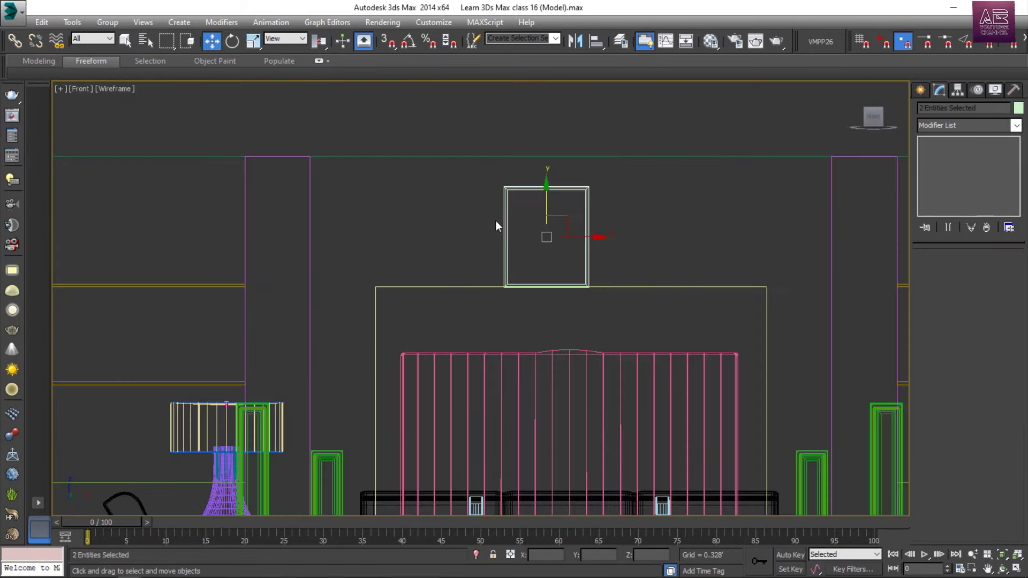
scroll(496, 221, up, 3)
shift+drag(641, 254, 424, 254)
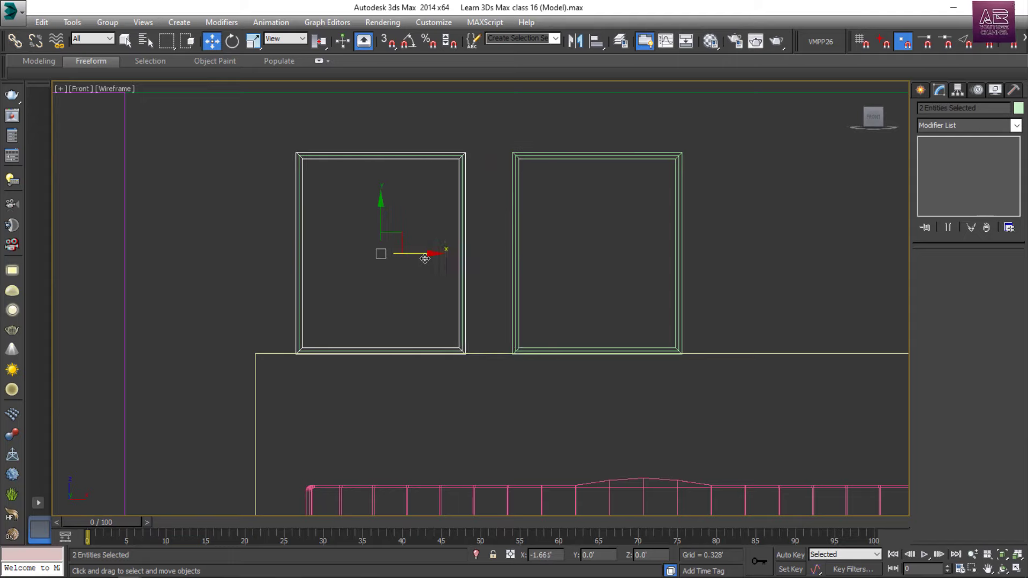
click(516, 348)
- Set the cloned frame's rectangle to a length of 1.25' and a width of 1.5'
click(465, 311)
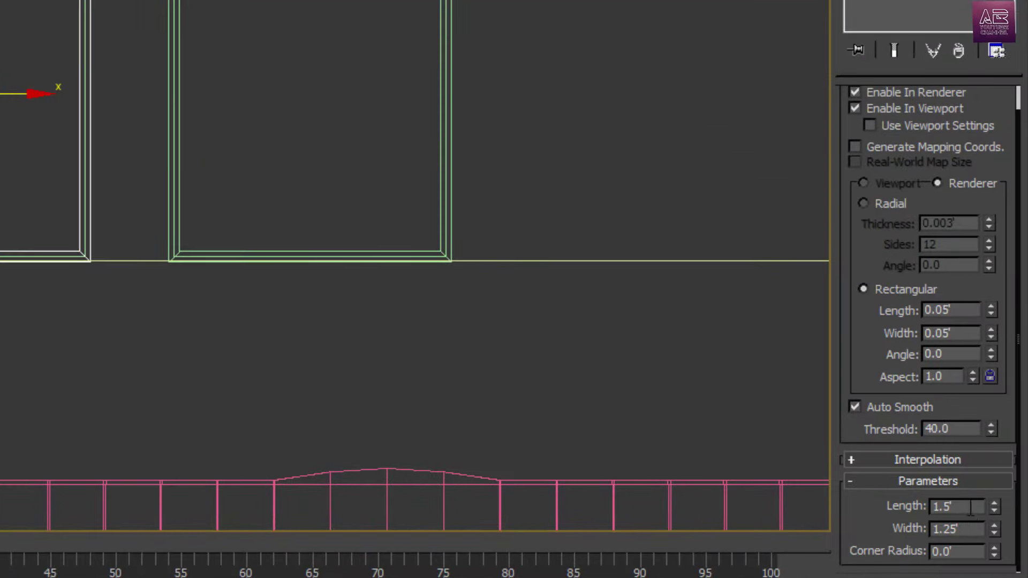
drag(971, 508, 775, 519)
text(1.25)
key(Return)
drag(972, 531, 884, 532)
text(1.)
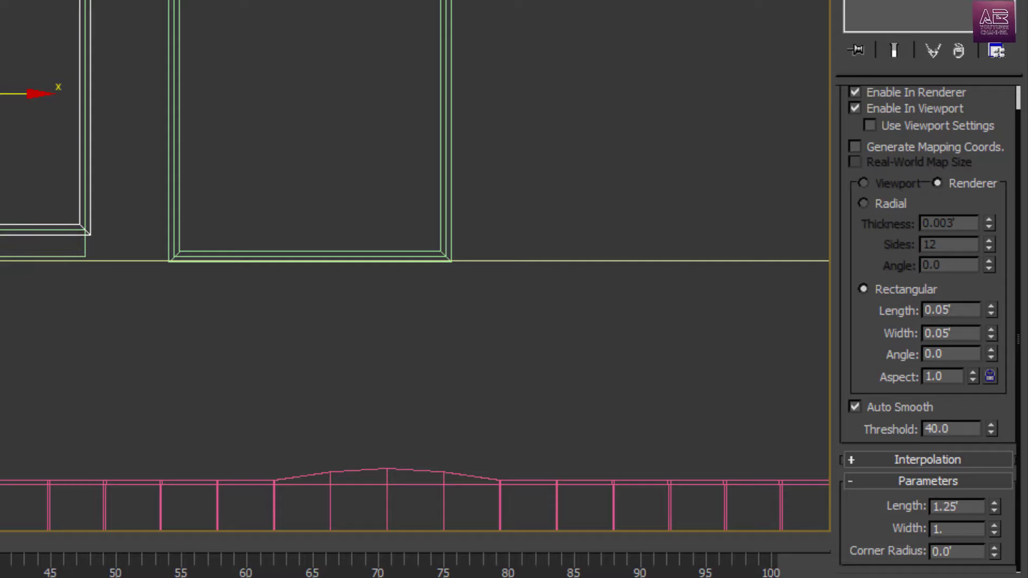
text(5)
key(Return)
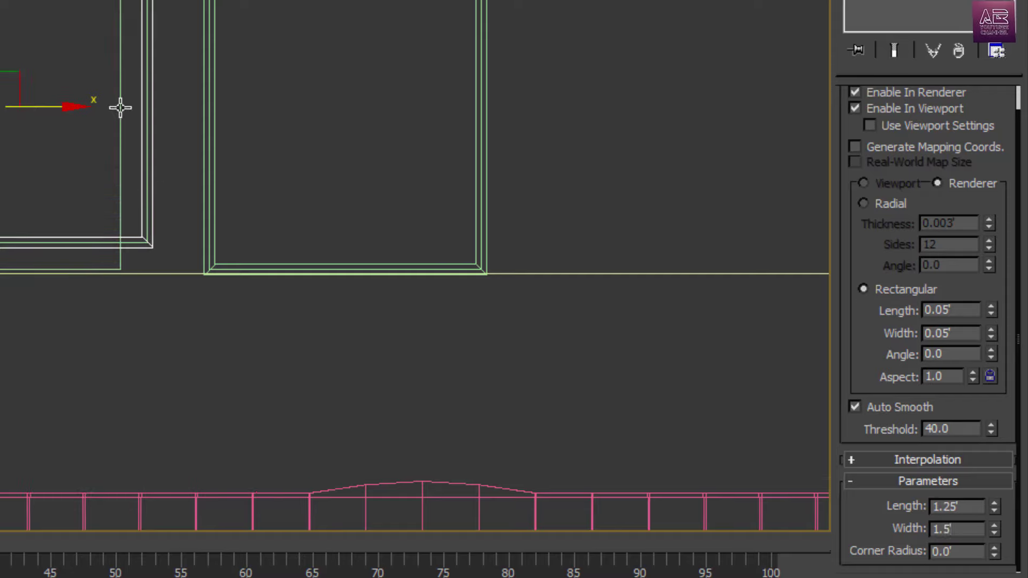
- Set the base rectangle of the cloned picture panel to 1.25' length and 1.5' width to match its frame
click(121, 108)
click(883, 2)
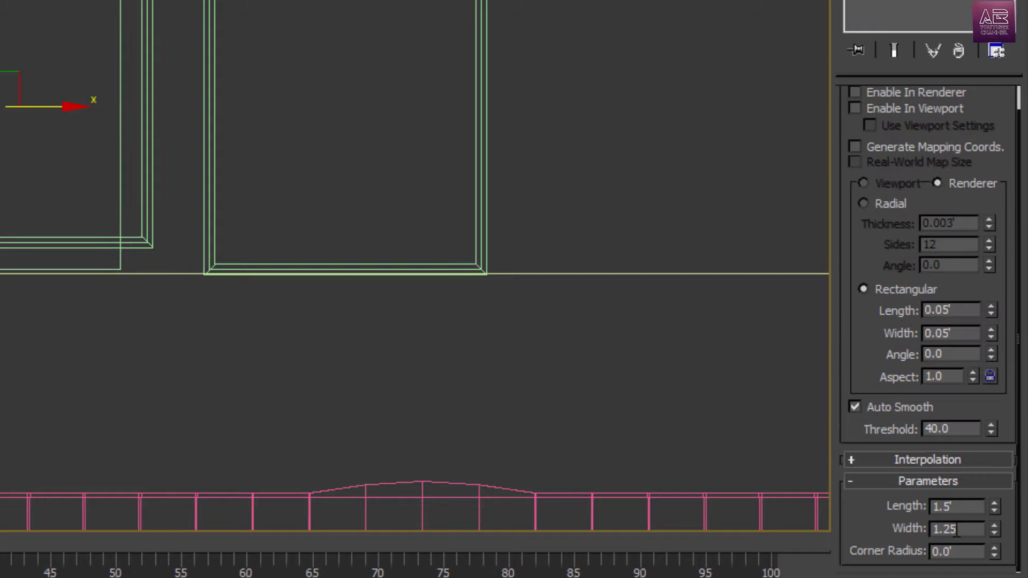
double_click(969, 506)
text(1.25)
key(Return)
double_click(971, 529)
text(1)
key(Return)
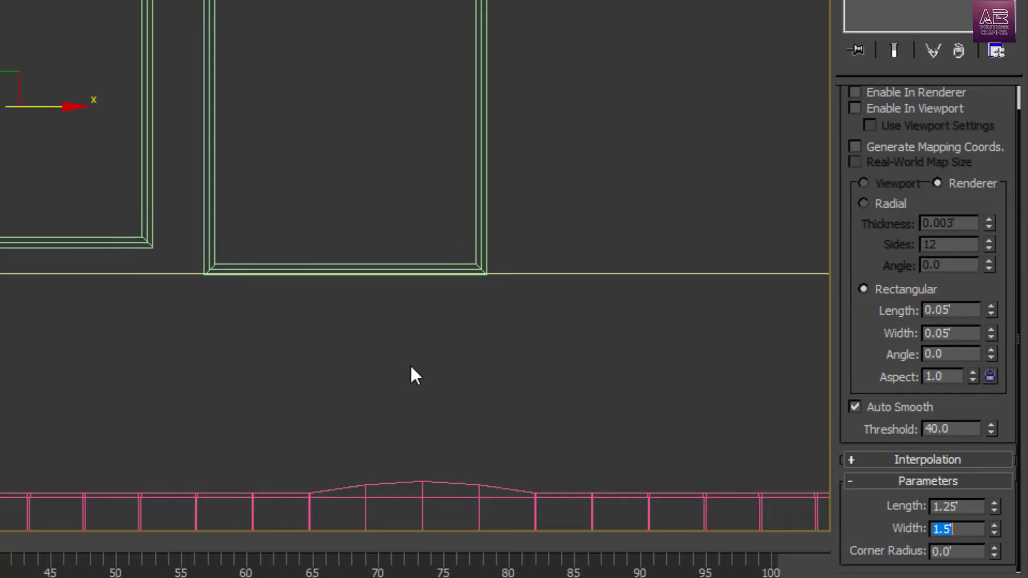
click(410, 364)
- Select both frames with their panels and move them along Y in the top view to the room's back wall
middle_drag(410, 364, 427, 419)
drag(190, 173, 157, 163)
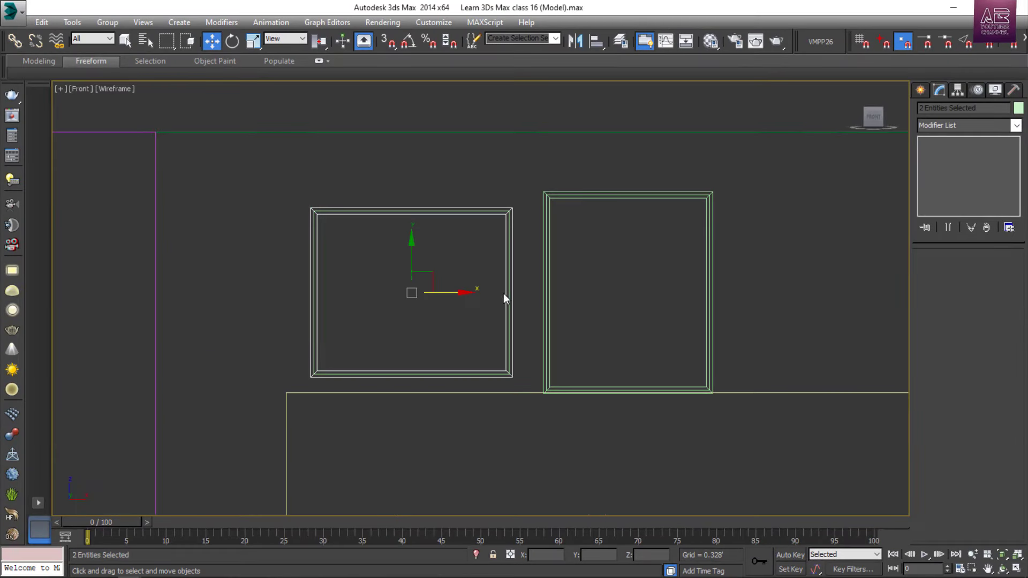
scroll(503, 294, down, 3)
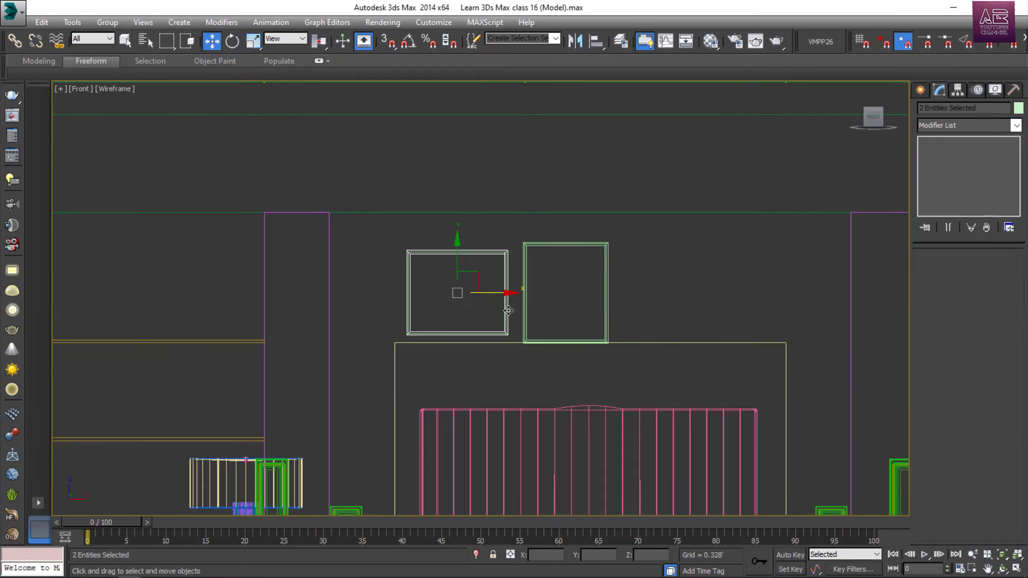
scroll(511, 313, up, 3)
ctrl+click(705, 276)
scroll(503, 263, down, 3)
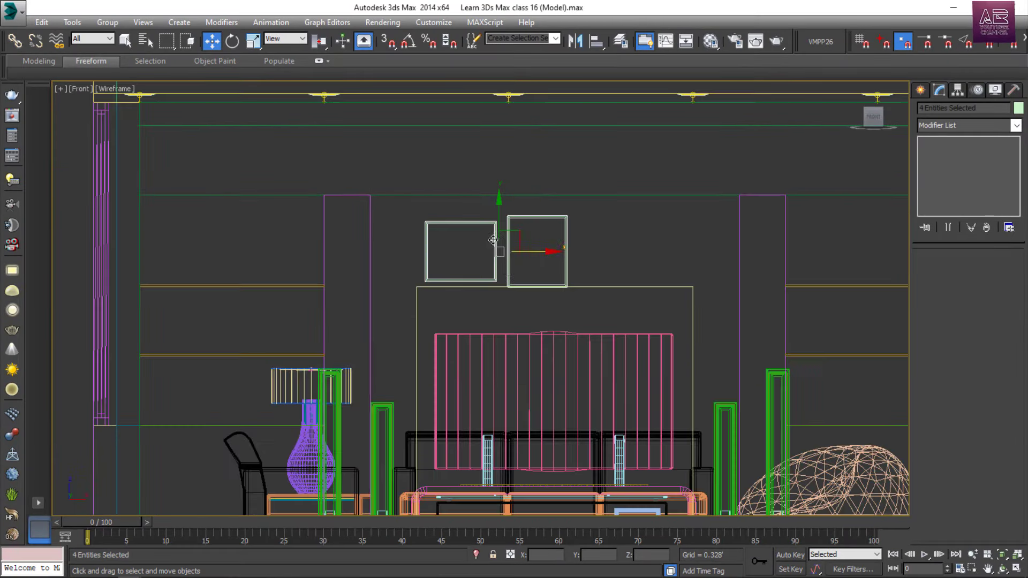
scroll(503, 264, up, 3)
key(alt+w)
key(alt+w)
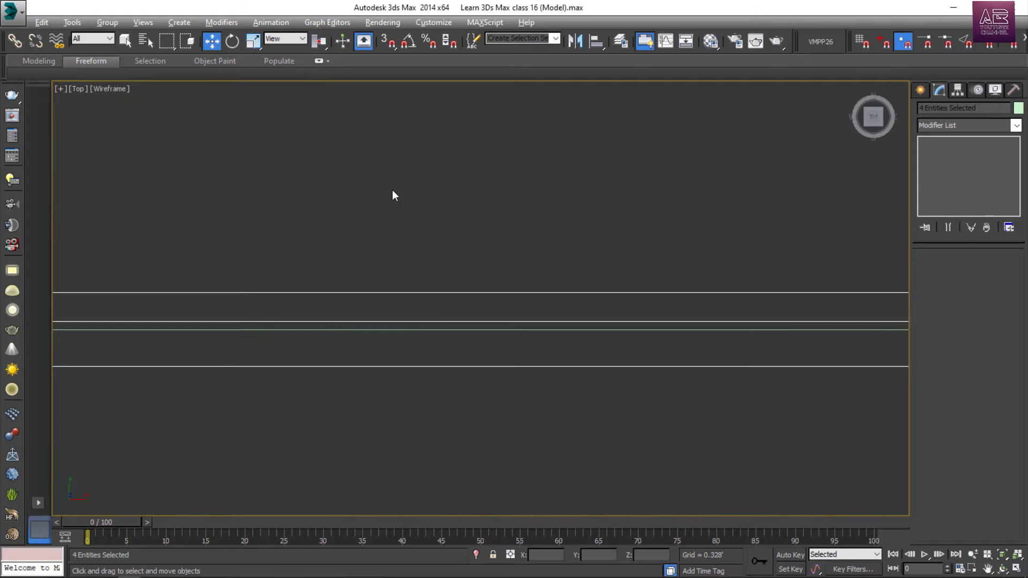
scroll(426, 280, down, 8)
scroll(479, 258, down, 2)
middle_drag(479, 257, 507, 399)
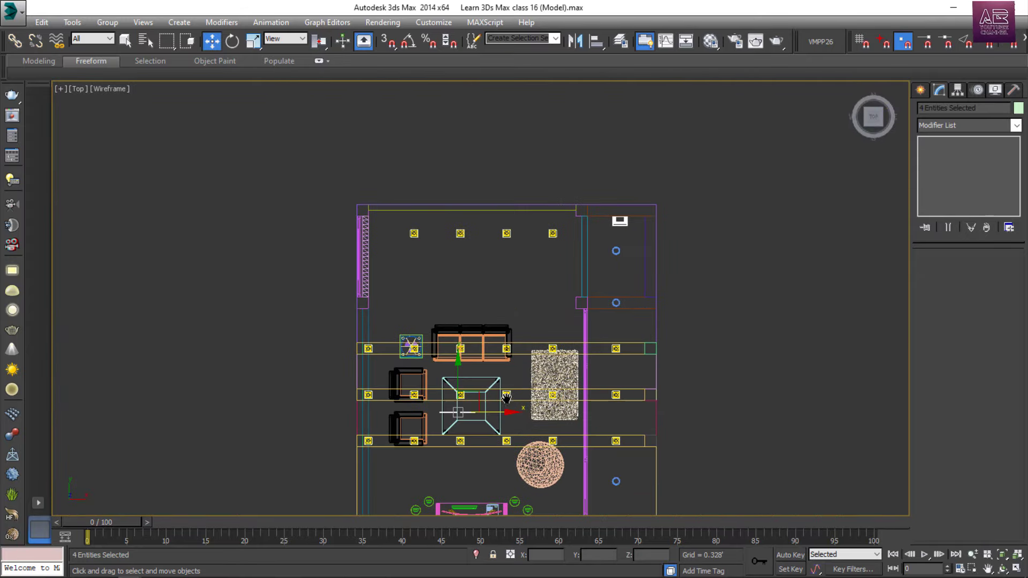
drag(457, 367, 483, 177)
scroll(459, 202, up, 10)
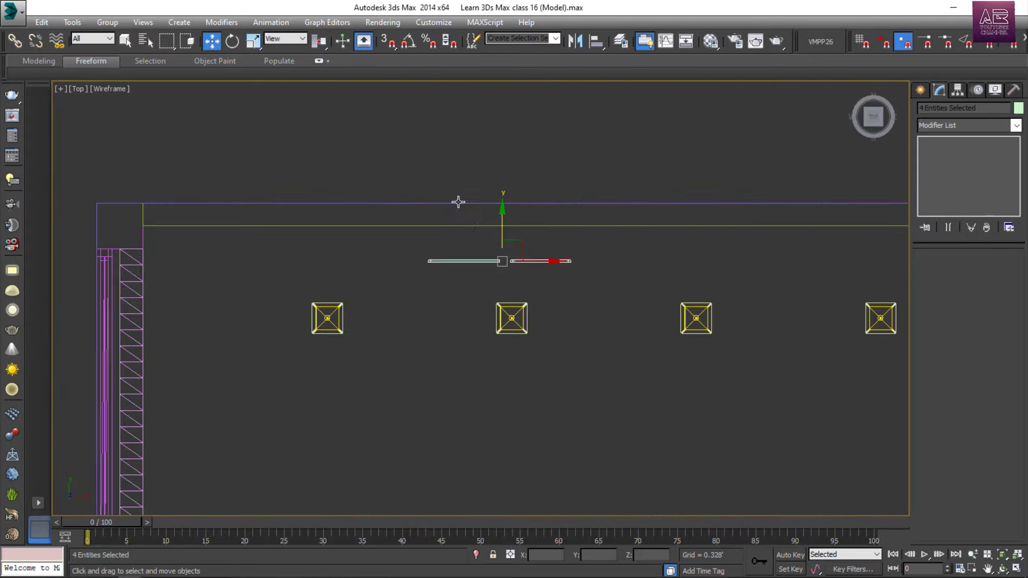
scroll(511, 296, down, 3)
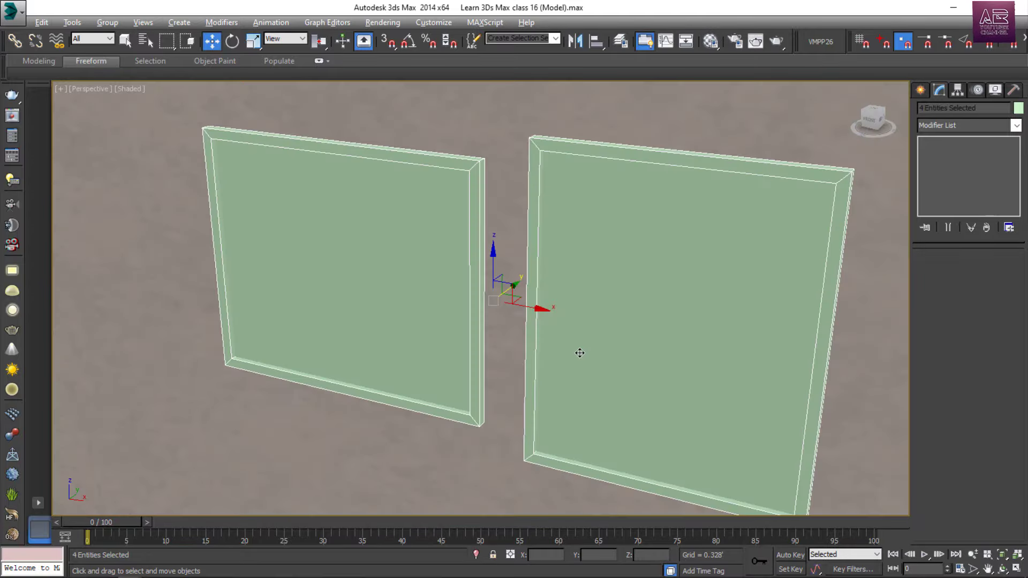
- Check the two frames against the blank wall and compare them with the picture arrangement in the reference living room scene
alt+middle_drag(638, 340, 642, 265)
scroll(584, 314, down, 3)
scroll(640, 266, down, 2)
middle_drag(681, 310, 561, 297)
scroll(546, 269, down, 1)
scroll(549, 270, up, 1)
middle_drag(473, 251, 522, 291)
mouse_move(216, 569)
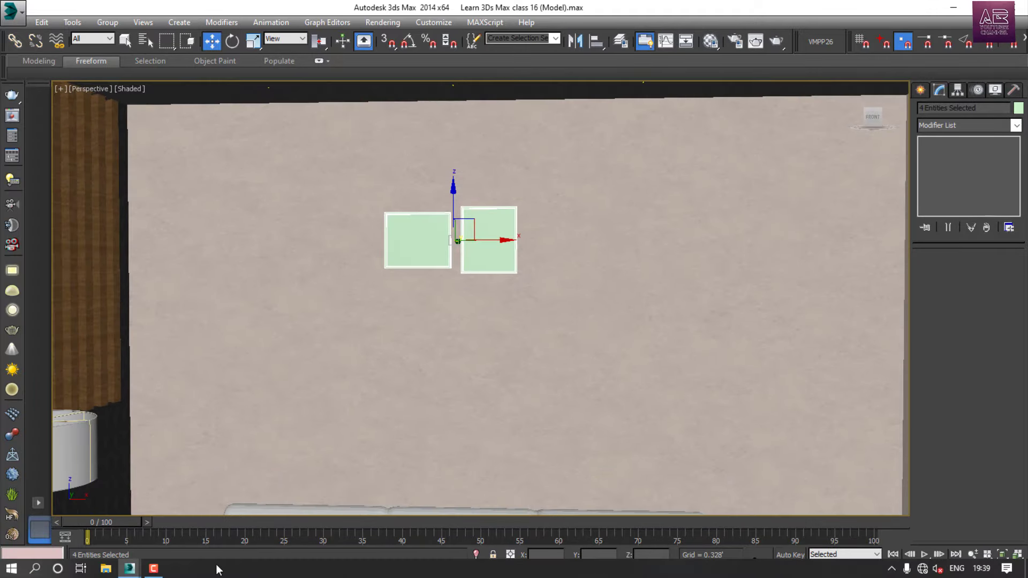
click(127, 573)
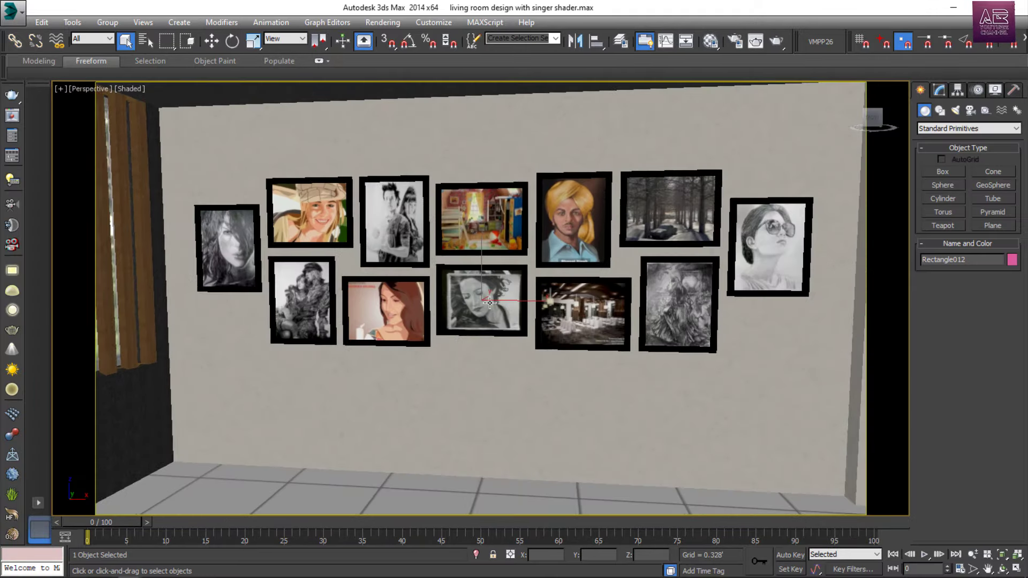
key(alt+Tab)
middle_drag(482, 274, 506, 259)
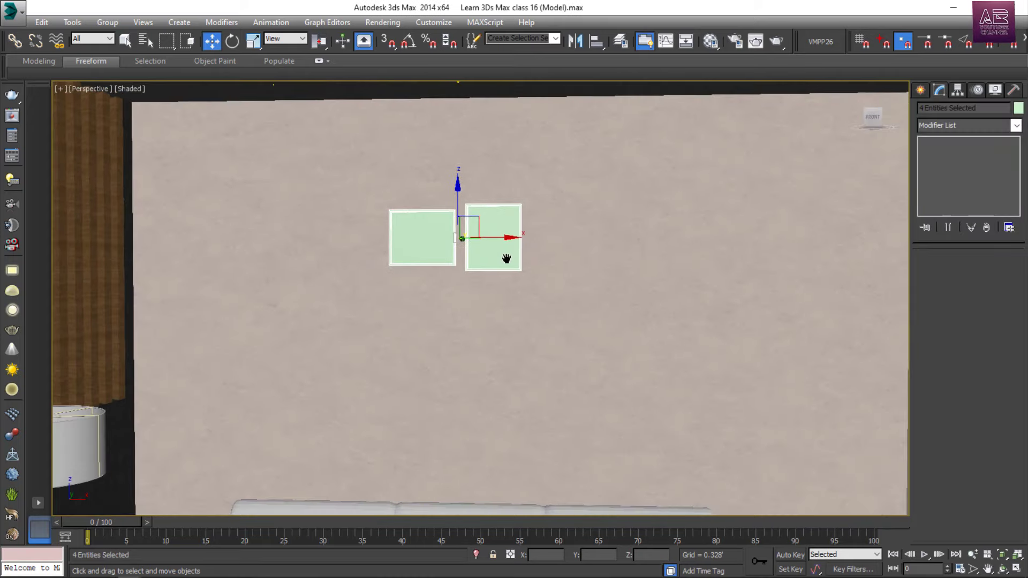
- Isolate the two frames with their panels from the rest of the scene and clear the selection
key(alt+q)
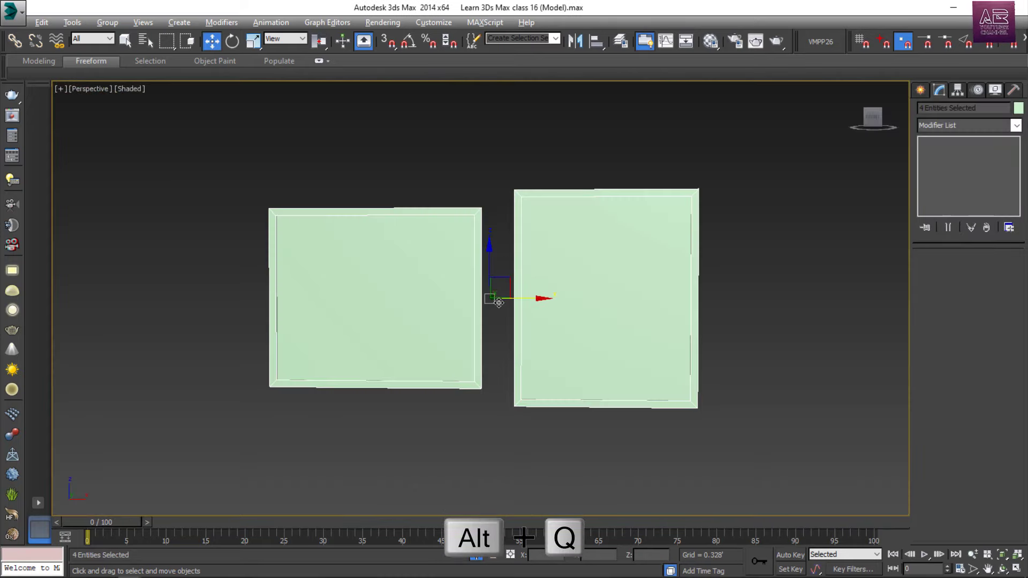
click(510, 240)
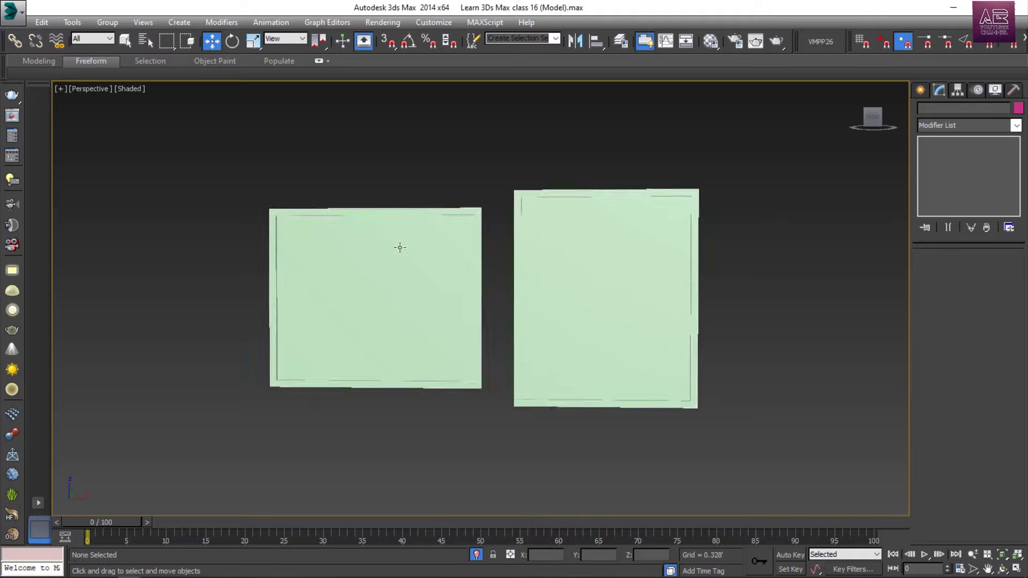
scroll(399, 257, down, 5)
scroll(449, 308, up, 3)
mouse_move(450, 308)
alt+middle_down()
mouse_move(464, 287)
mouse_move(458, 305)
alt+middle_up()
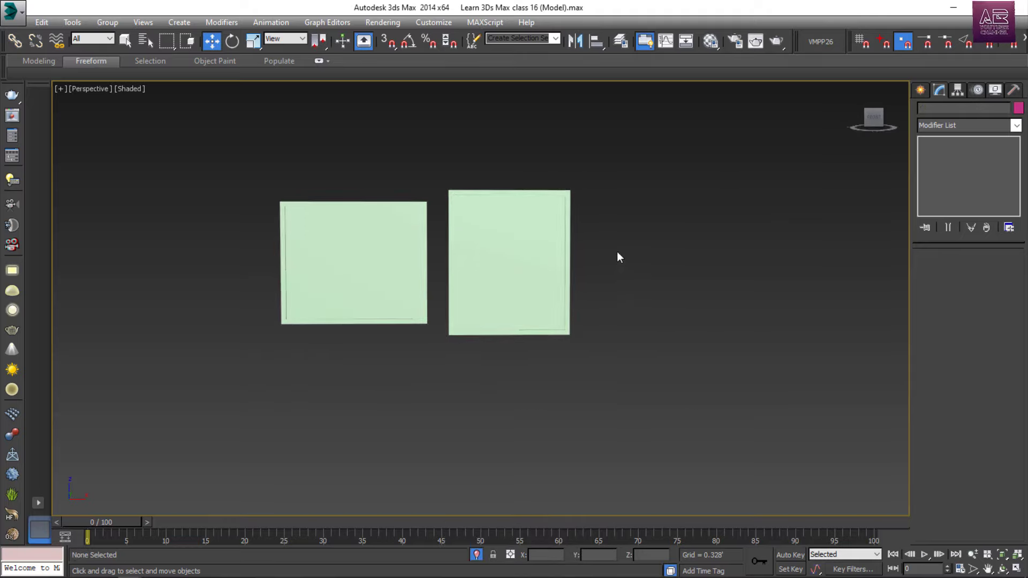
- Clone the landscape frame with its panel once as an instance directly below the original in the front view
drag(618, 246, 439, 378)
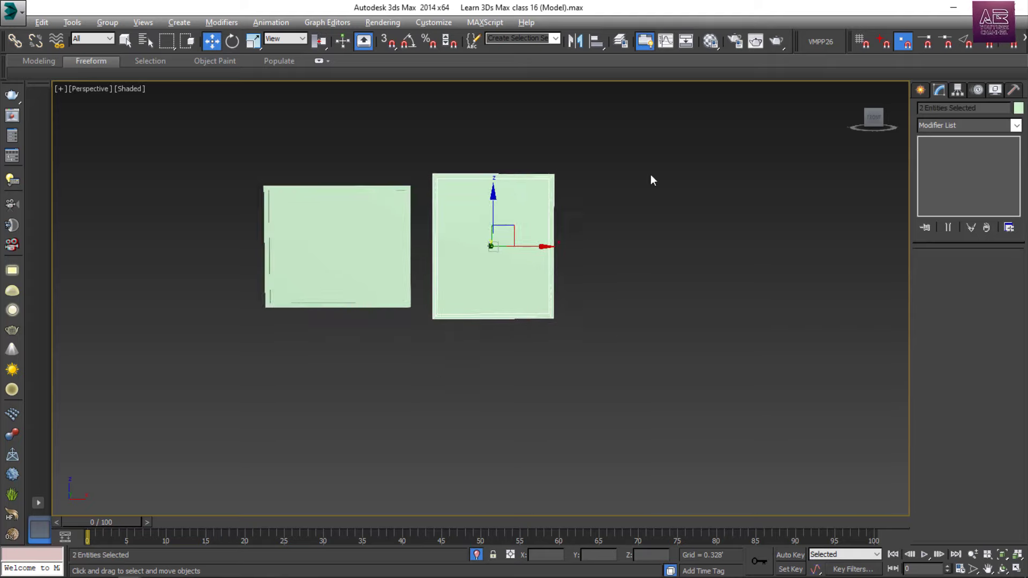
key(f)
middle_drag(447, 273, 468, 225)
click(417, 262)
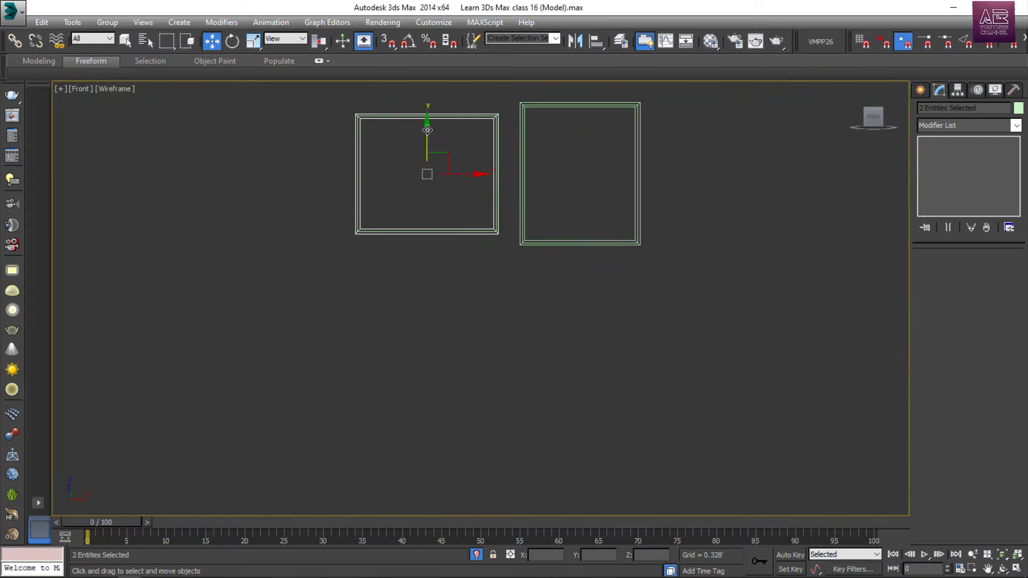
mouse_move(427, 130)
shift+mouse_down()
mouse_move(432, 257)
mouse_move(446, 264)
shift+mouse_up()
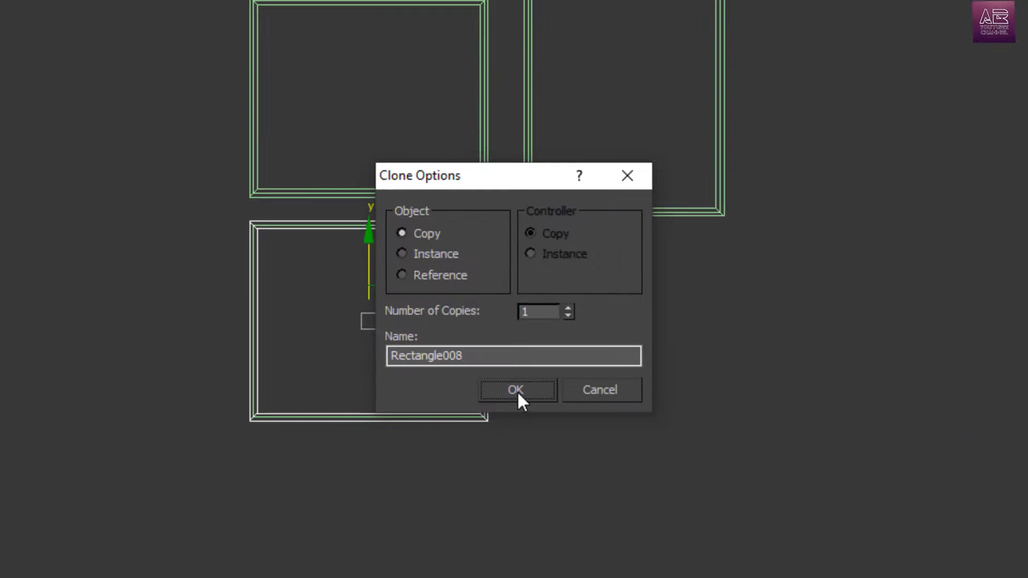
click(438, 253)
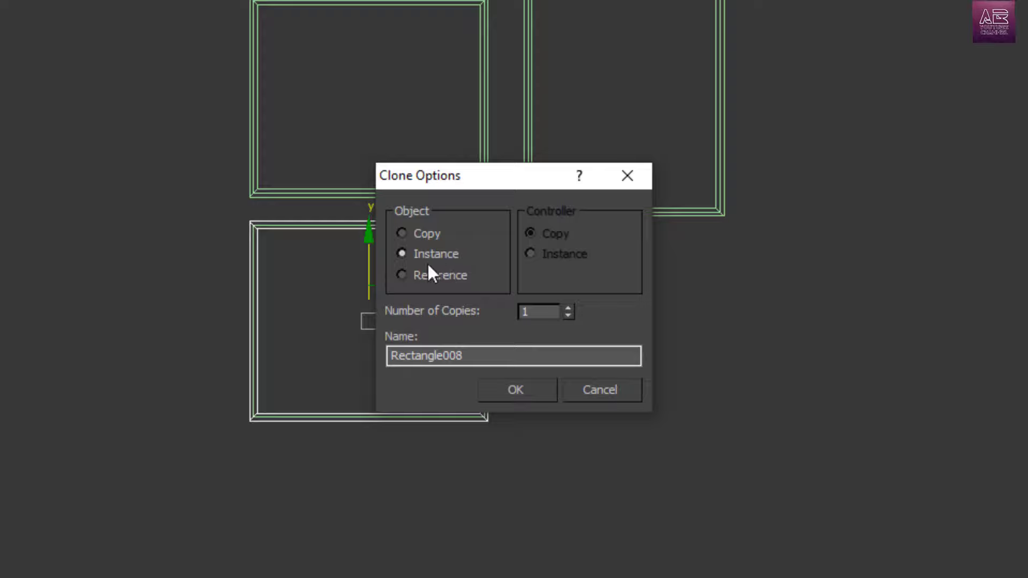
click(520, 388)
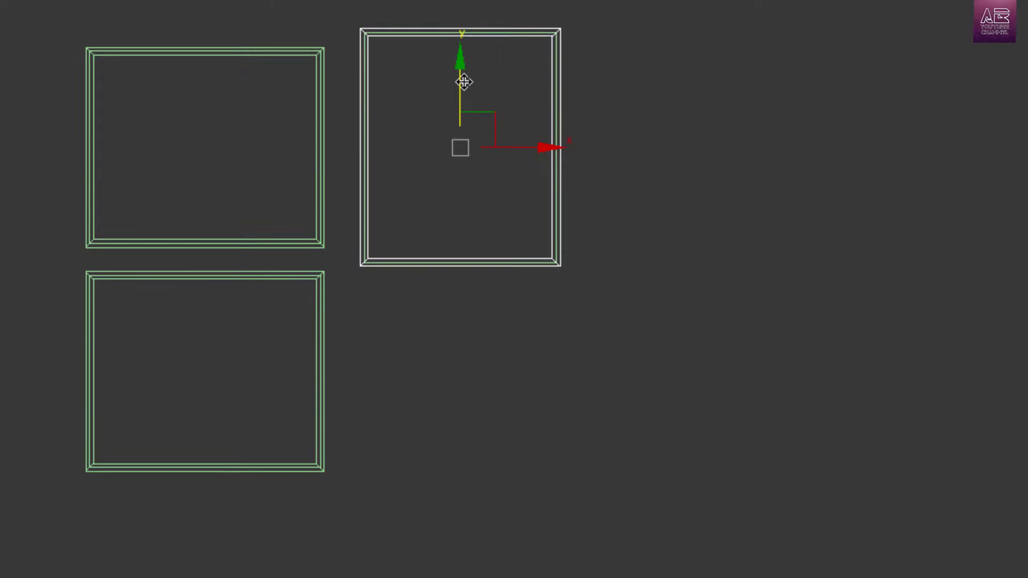
- Raise the portrait frame with its panel about 0.11' and clone the lower landscape frame into the space beneath it
drag(464, 81, 479, 63)
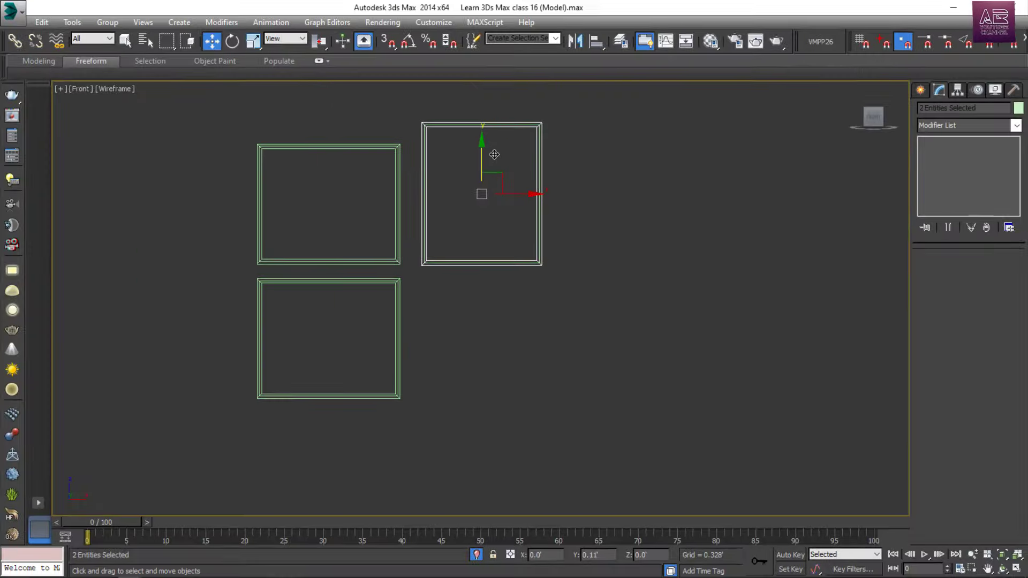
click(283, 380)
shift+drag(375, 344, 539, 343)
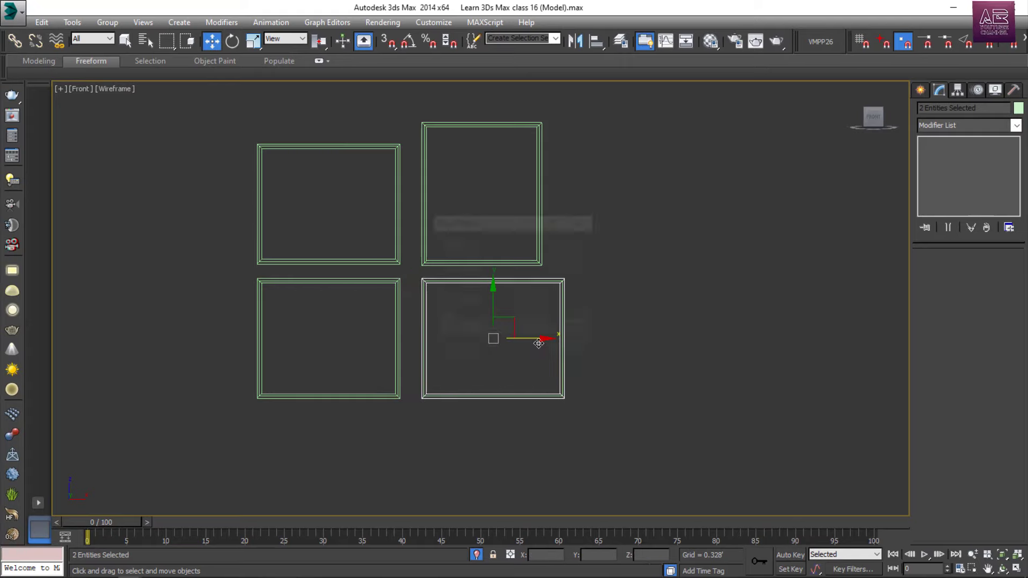
click(509, 347)
- Clone the upper landscape frame to start a third column and place a clone of the portrait frame directly beneath it
middle_drag(449, 293, 260, 302)
click(210, 202)
shift+drag(183, 210, 492, 210)
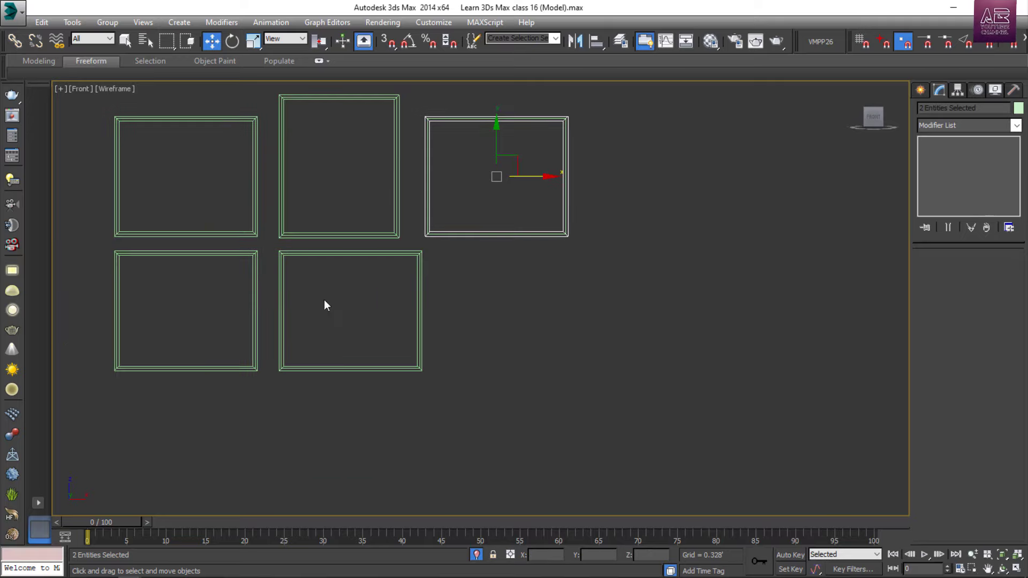
click(398, 233)
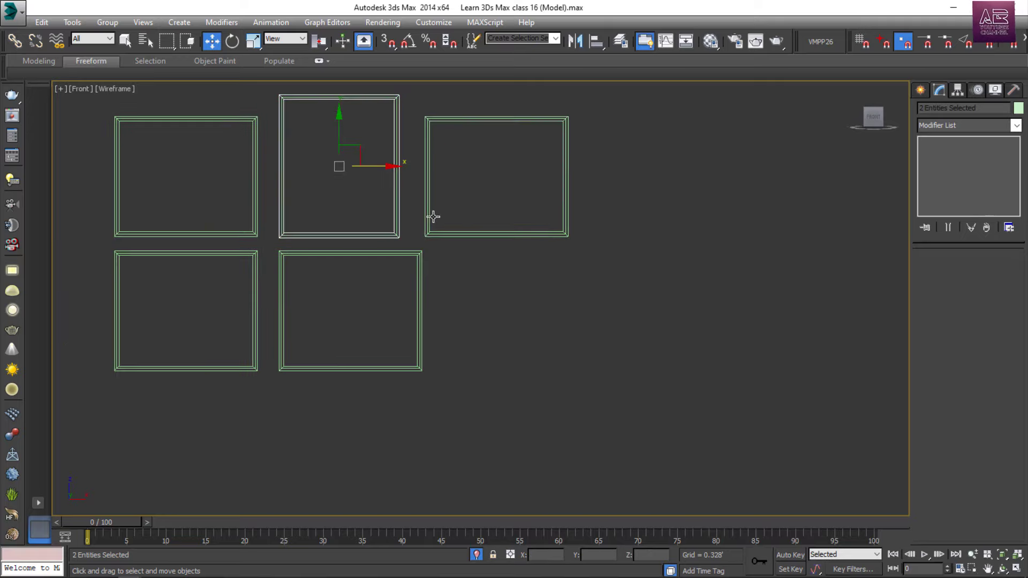
middle_drag(431, 216, 342, 235)
shift+drag(314, 188, 454, 298)
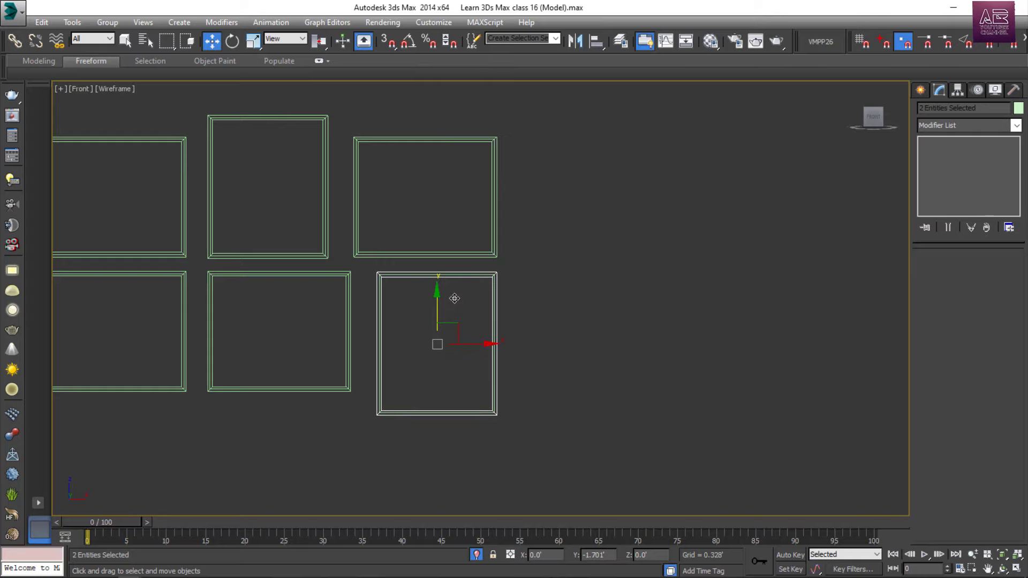
- Raise the third column's two frames, and shift the four frames of the second and third columns slightly down to stagger the layout
drag(574, 247, 580, 226)
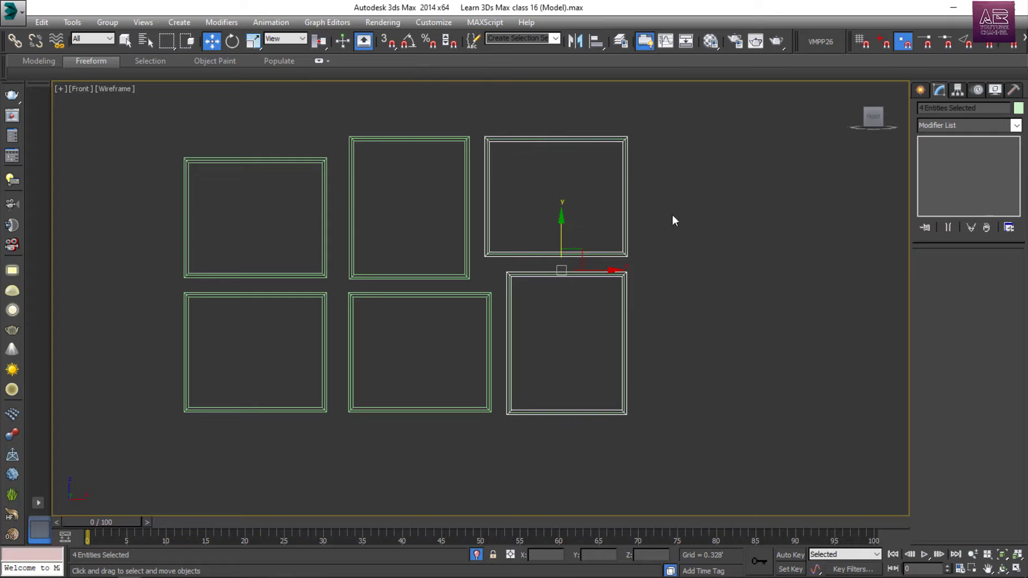
drag(674, 221, 362, 332)
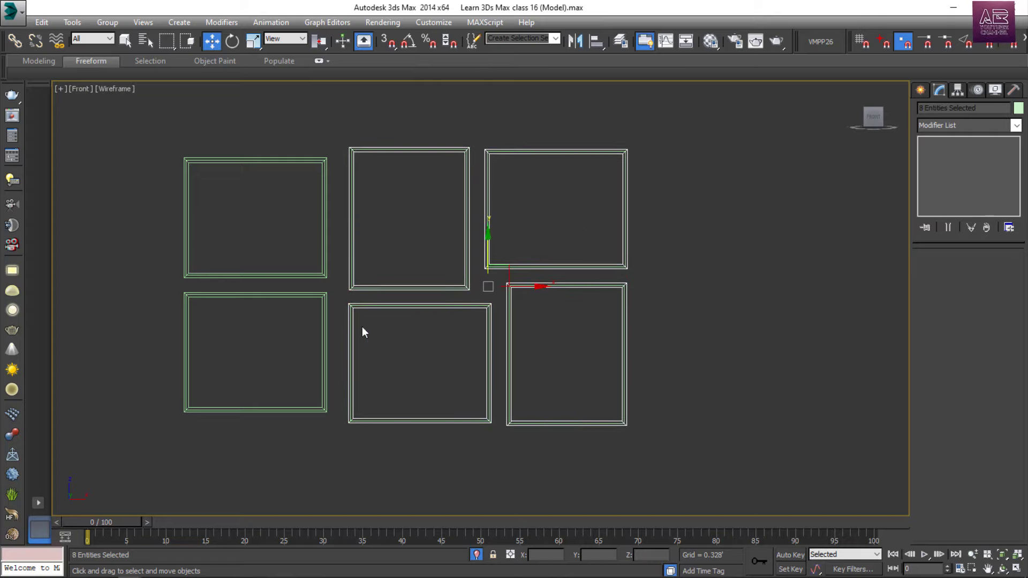
middle_drag(350, 268, 295, 289)
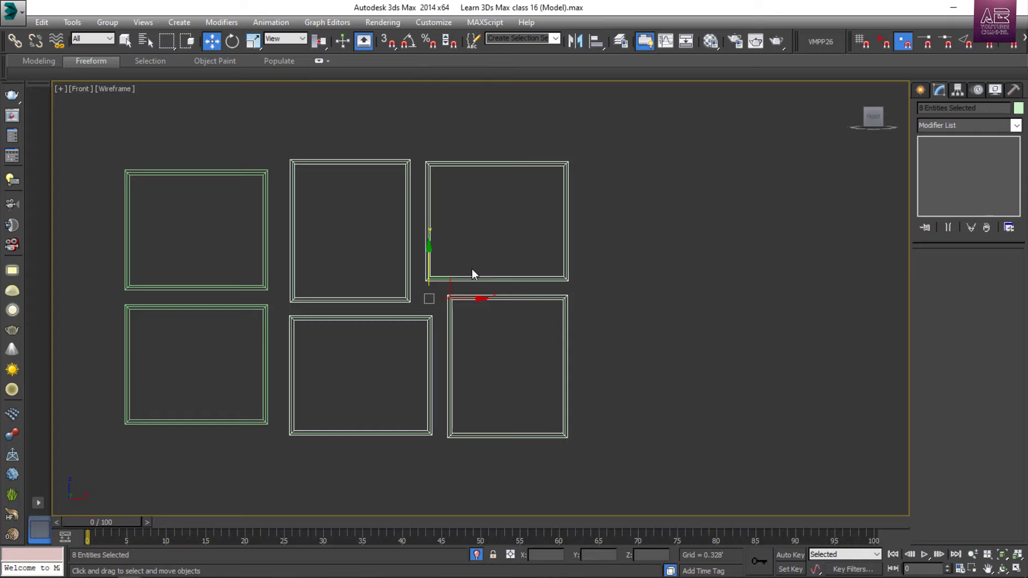
- Clone the third column's portrait frame with its panel to the right, level with the original
click(568, 376)
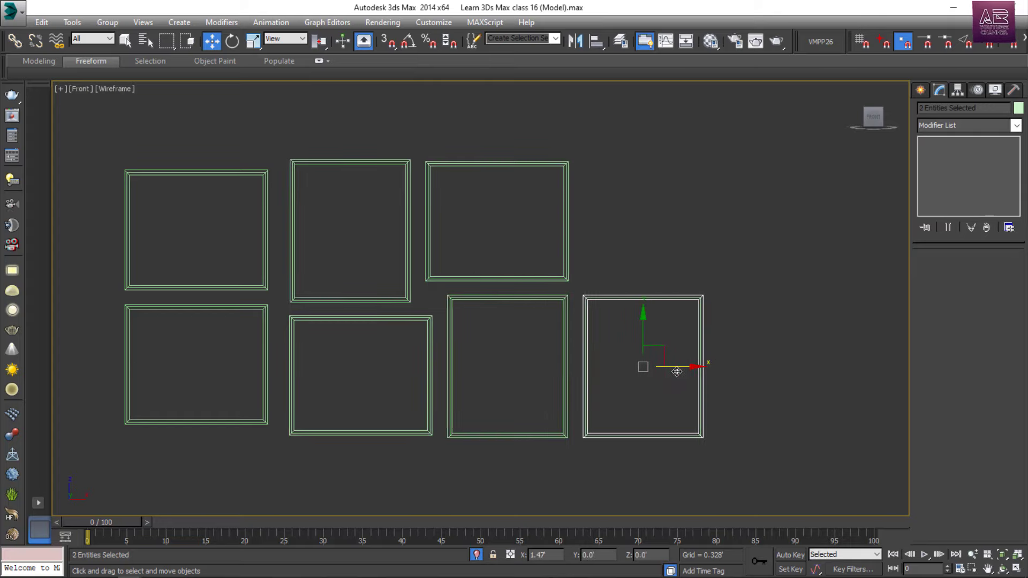
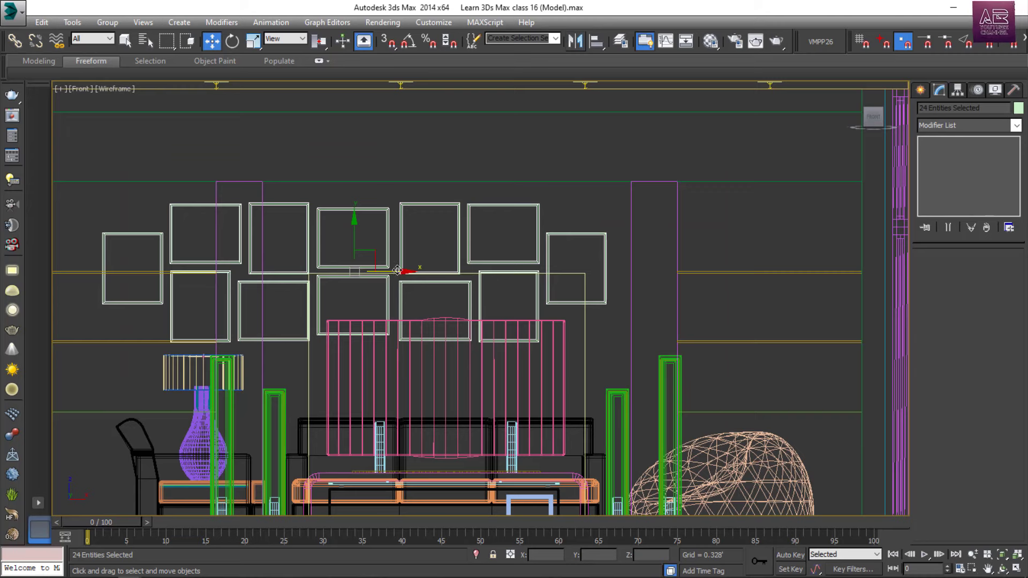
- Shift the complete picture-frame gallery sideways to centre it above the sofa, and scale it up uniformly
drag(397, 270, 449, 199)
key(r)
key(w)
scroll(453, 206, down, 2)
scroll(453, 206, up, 2)
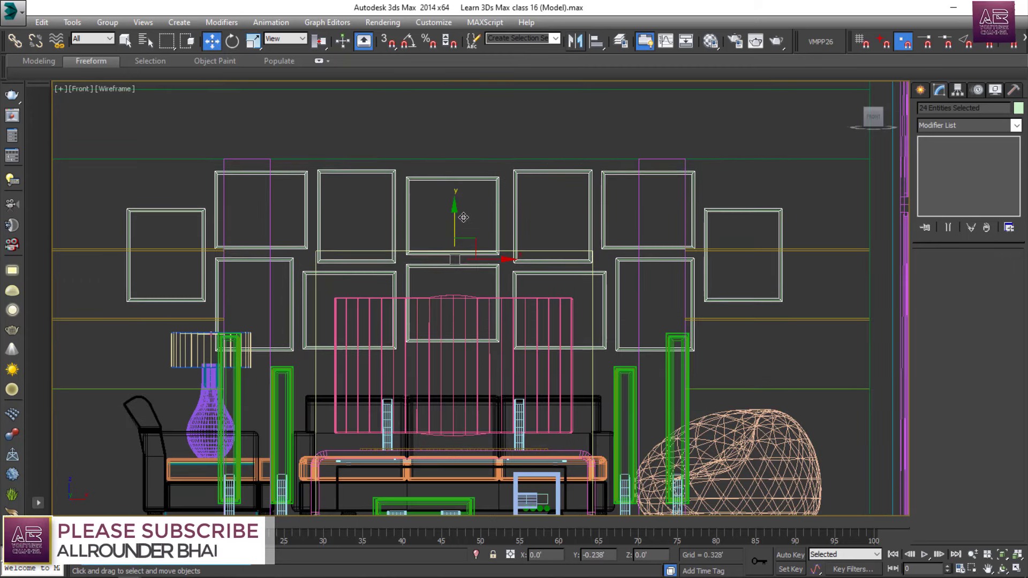
- Adjust the height of the whole frame gallery on the wall in the front view
scroll(402, 292, down, 3)
scroll(402, 293, up, 2)
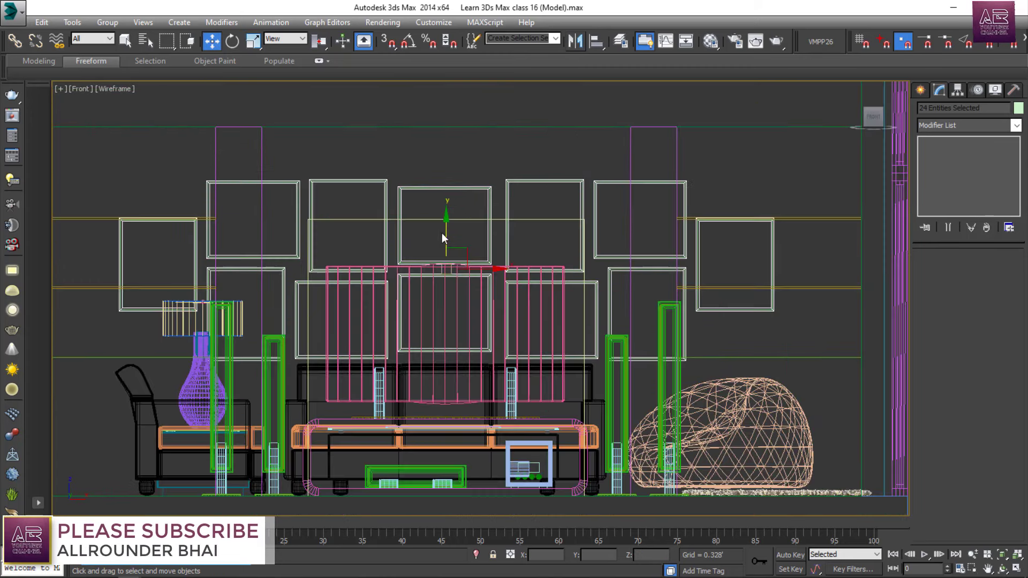
drag(445, 228, 461, 201)
scroll(461, 282, down, 1)
key(alt+w)
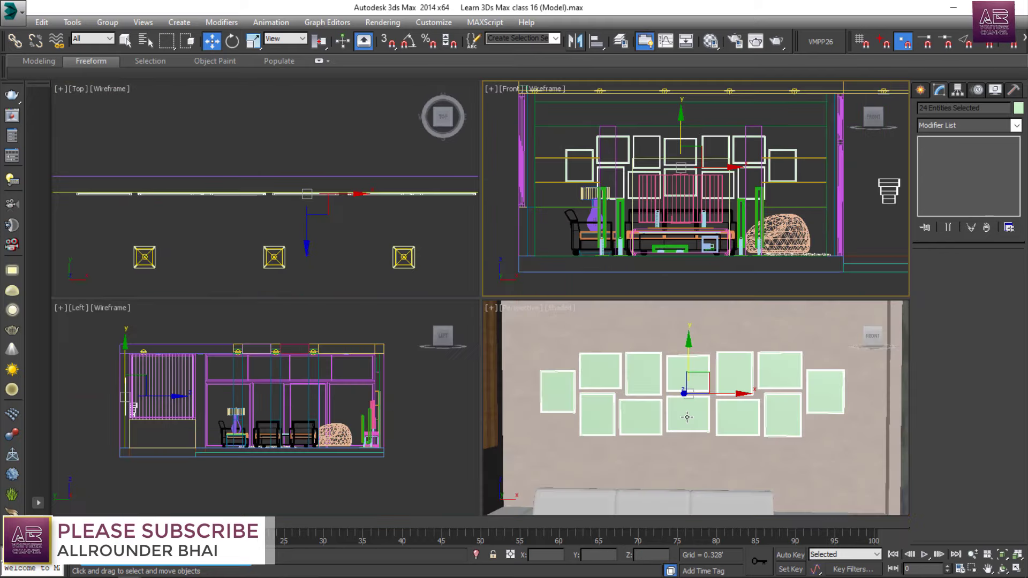
- Examine the frame gallery in the perspective view, then look across the room to the opposite wall's niche shelves
right_click(684, 413)
key(alt+w)
alt+middle_drag(685, 412, 494, 287)
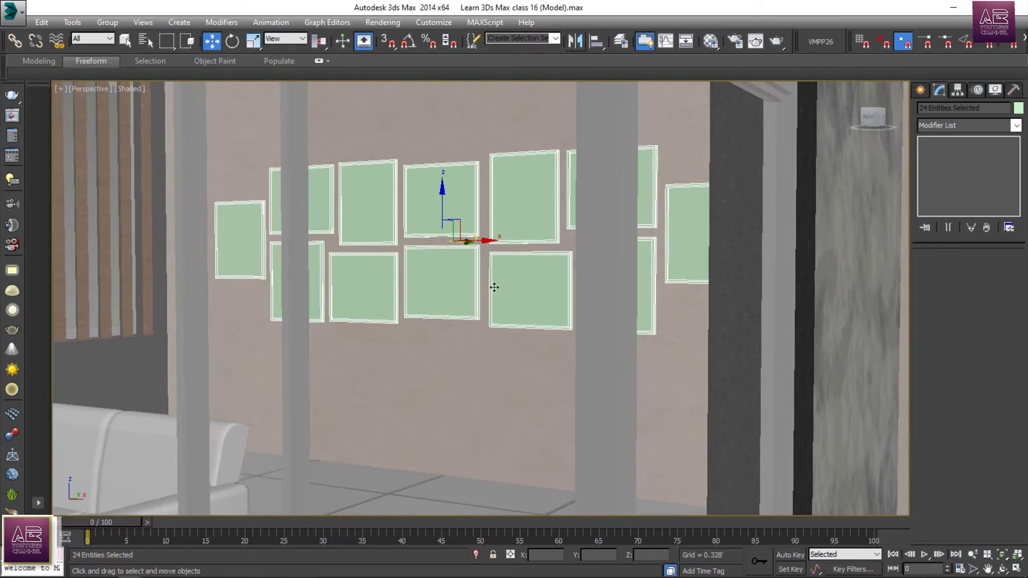
scroll(490, 292, down, 4)
alt+middle_drag(484, 350, 171, 394)
middle_drag(172, 393, 391, 344)
middle_drag(368, 296, 418, 354)
scroll(462, 362, up, 5)
scroll(461, 362, down, 5)
scroll(450, 316, up, 3)
click(452, 314)
scroll(452, 315, down, 5)
alt+middle_drag(452, 314, 528, 385)
scroll(468, 337, up, 5)
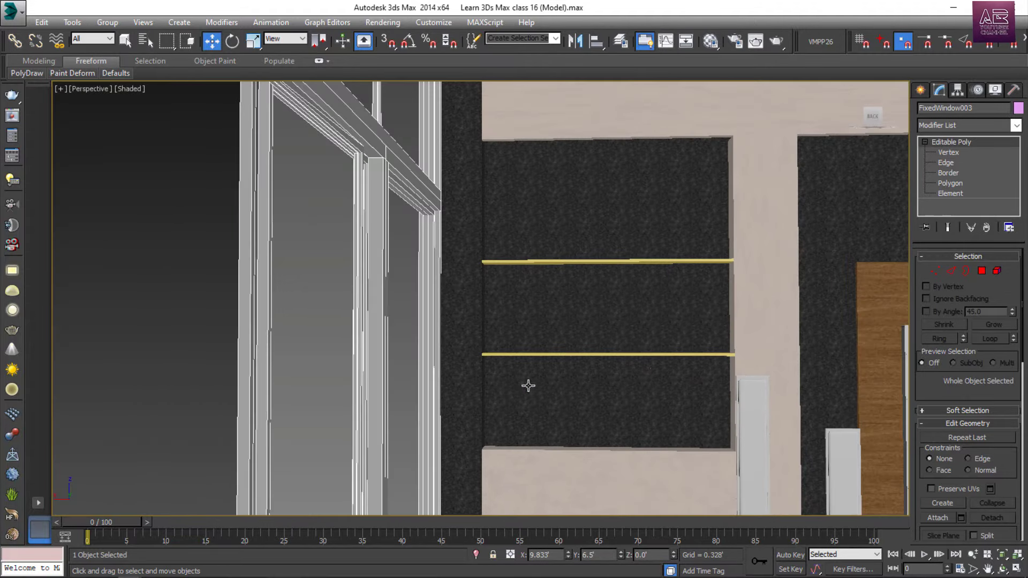
- Inspect the lower shelf's dimensions in the wall niche and view the TV wall and seating area from outside
click(667, 354)
alt+middle_drag(666, 354, 583, 364)
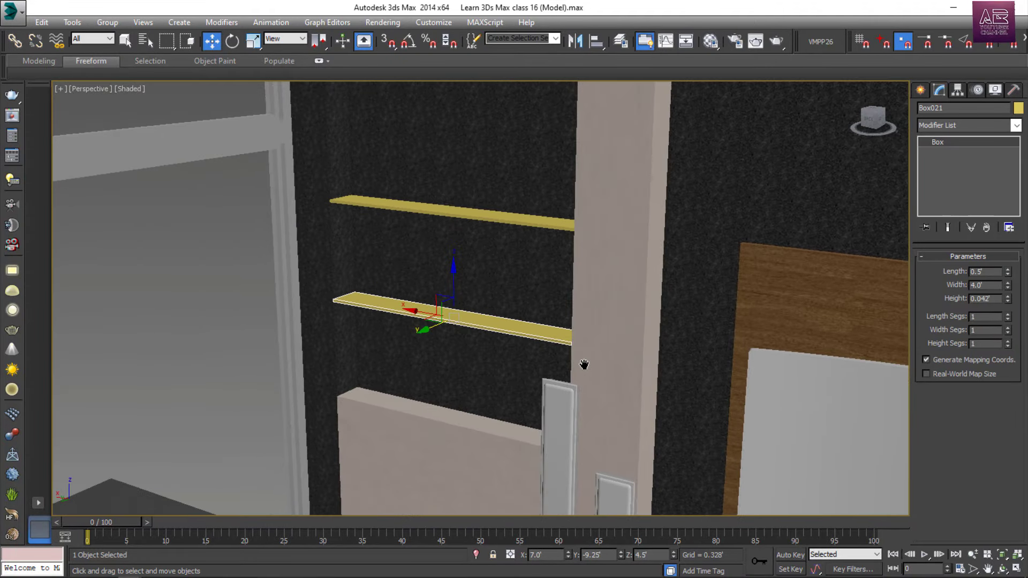
alt+middle_drag(317, 362, 358, 385)
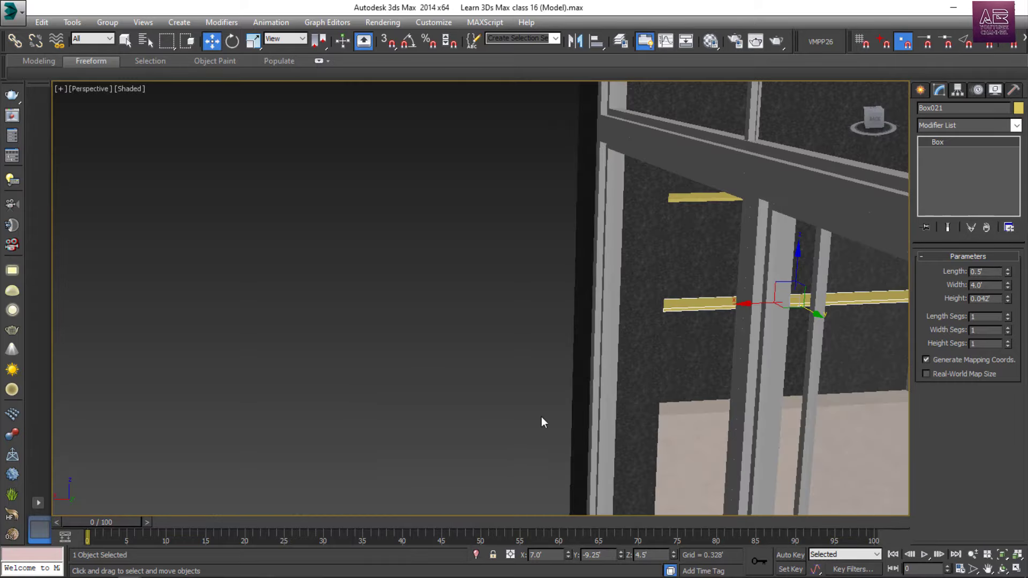
alt+middle_drag(541, 416, 558, 343)
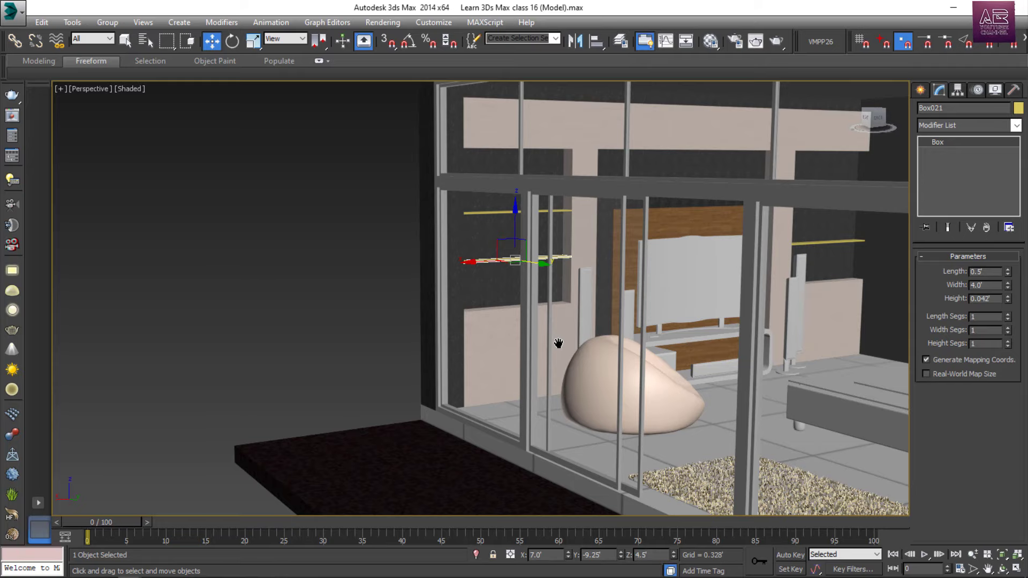
scroll(558, 344, down, 4)
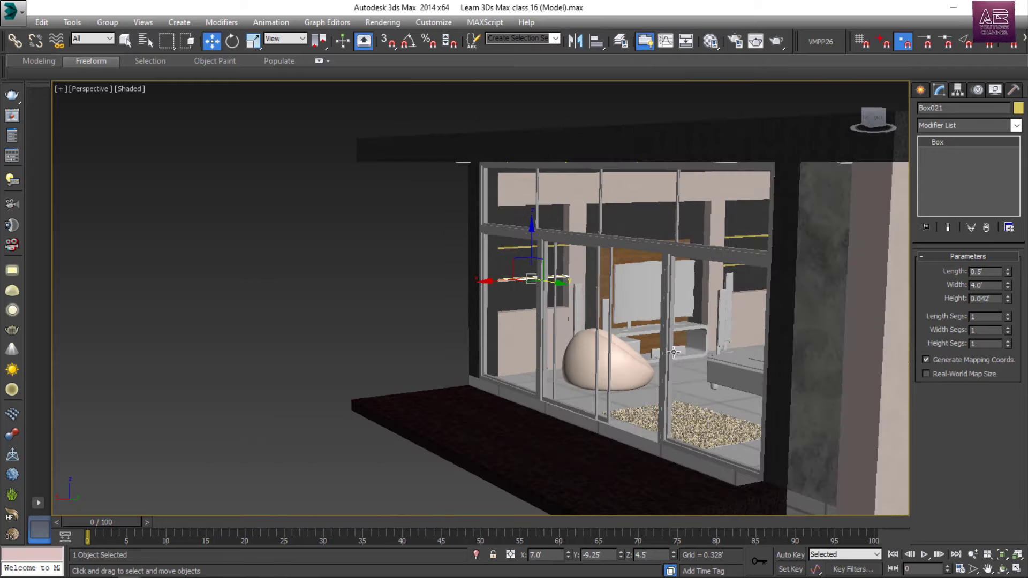
middle_drag(673, 352, 522, 351)
alt+middle_drag(522, 352, 643, 374)
scroll(657, 291, up, 3)
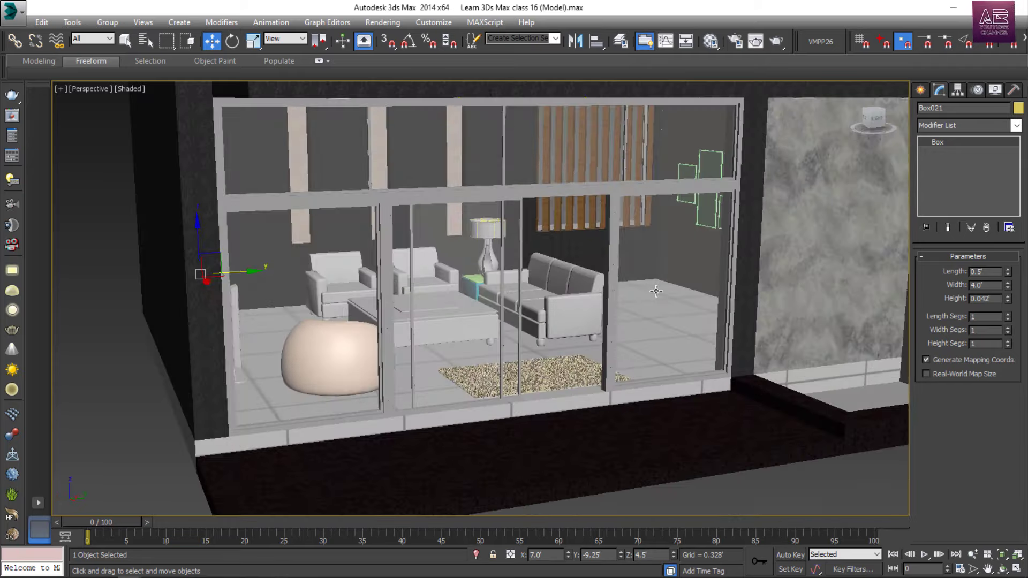
mouse_move(669, 341)
alt+middle_down()
mouse_move(666, 331)
mouse_move(591, 324)
mouse_move(522, 370)
mouse_move(677, 353)
alt+middle_up()
scroll(664, 355, up, 2)
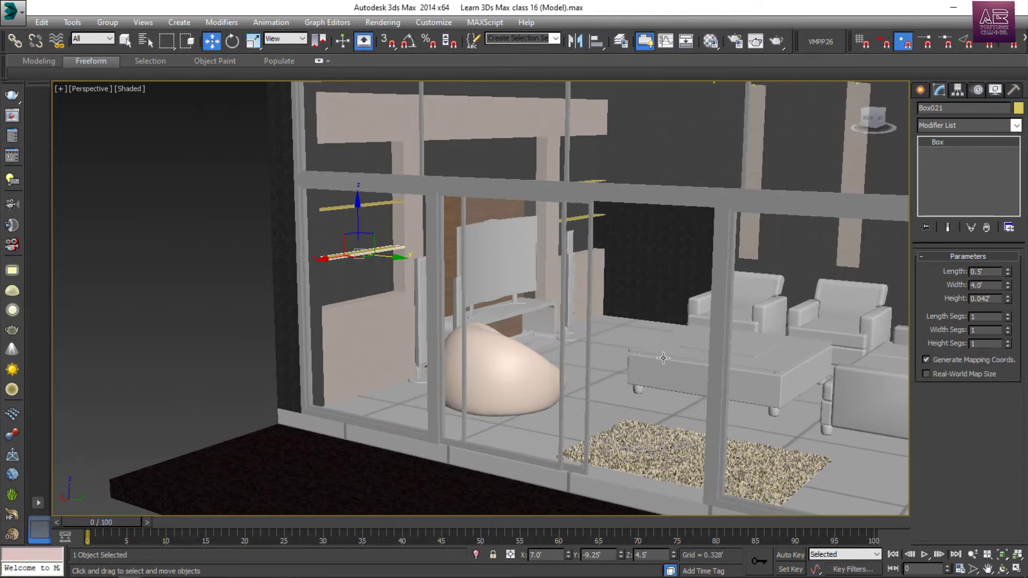
middle_drag(574, 391, 673, 378)
alt+middle_drag(673, 378, 657, 351)
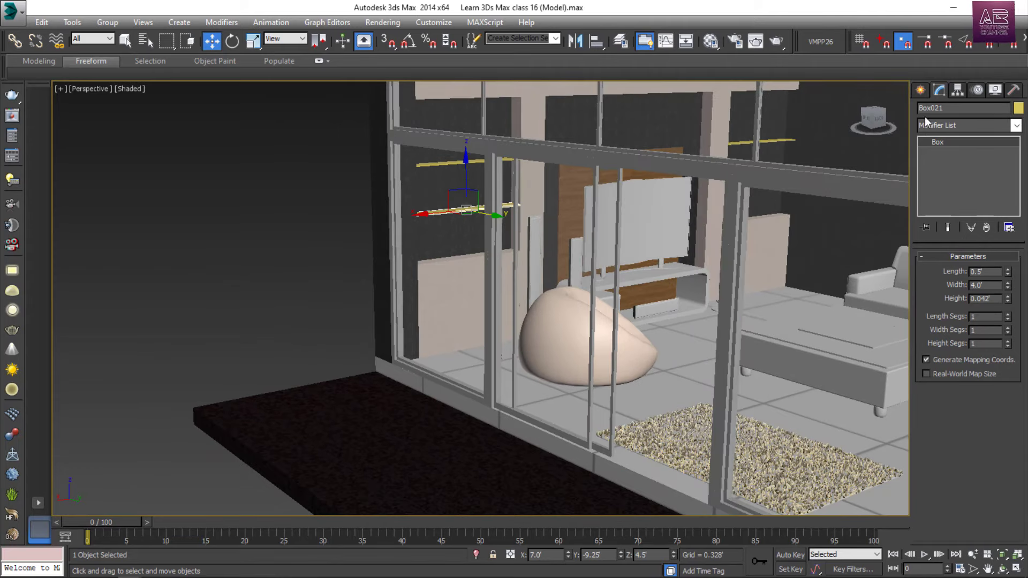
- Create a box 0.5' long, 0.5' wide and 2.0' high beside the dark terrace slab, with 50 height segments
click(920, 90)
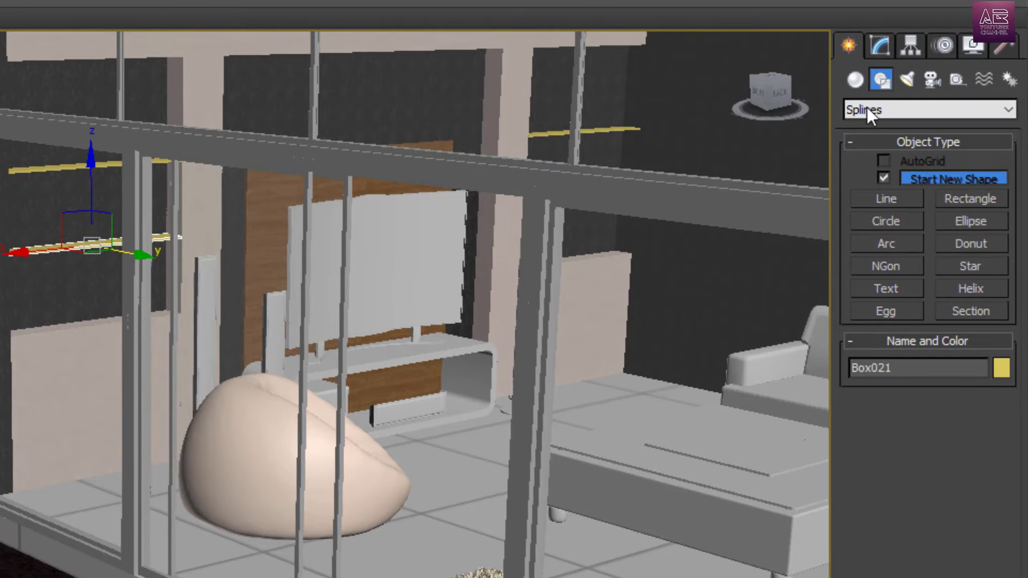
click(855, 79)
click(902, 182)
drag(50, 459, 131, 448)
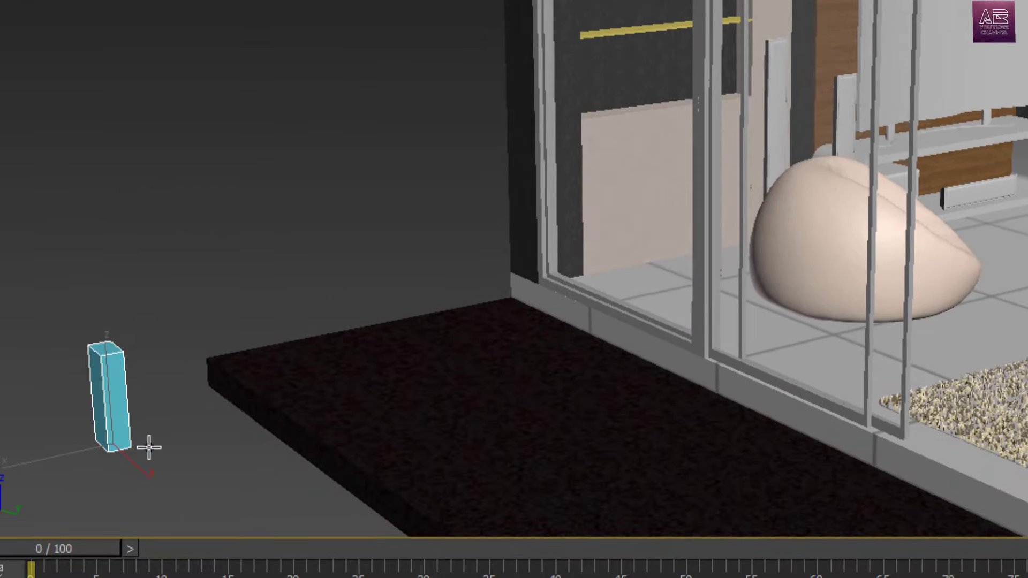
middle_drag(149, 448, 407, 402)
scroll(506, 357, up, 5)
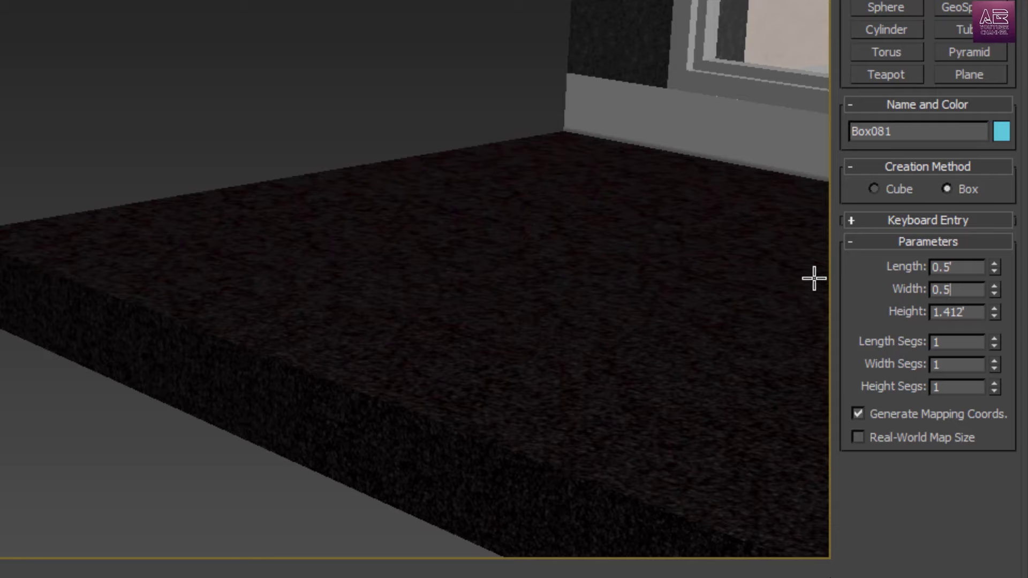
key(Return)
alt+middle_drag(251, 241, 328, 313)
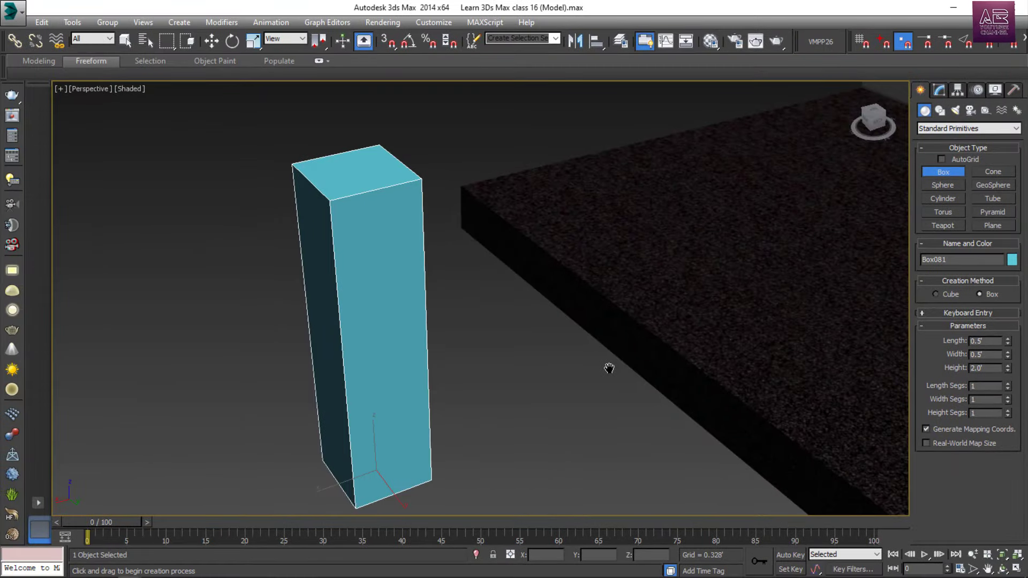
middle_drag(609, 368, 607, 345)
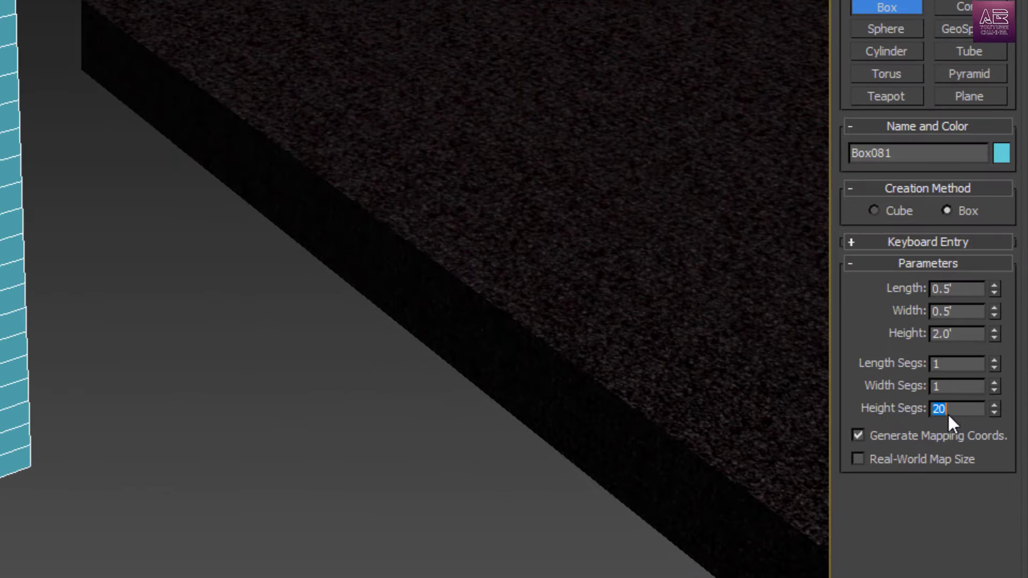
text(50)
key(Return)
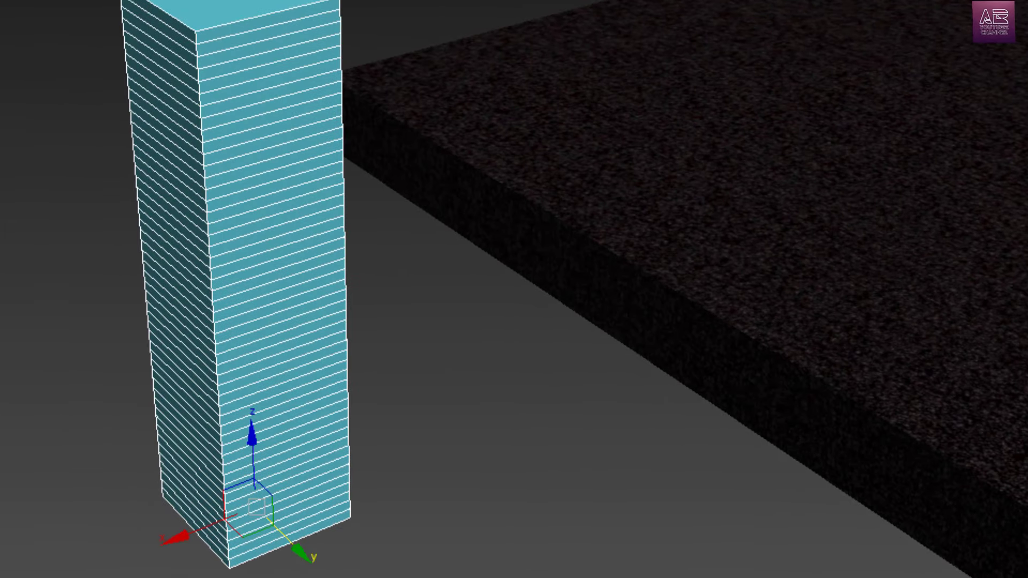
- Add a Bend modifier to the box with an angle of 180 and a direction of 45
click(1013, 93)
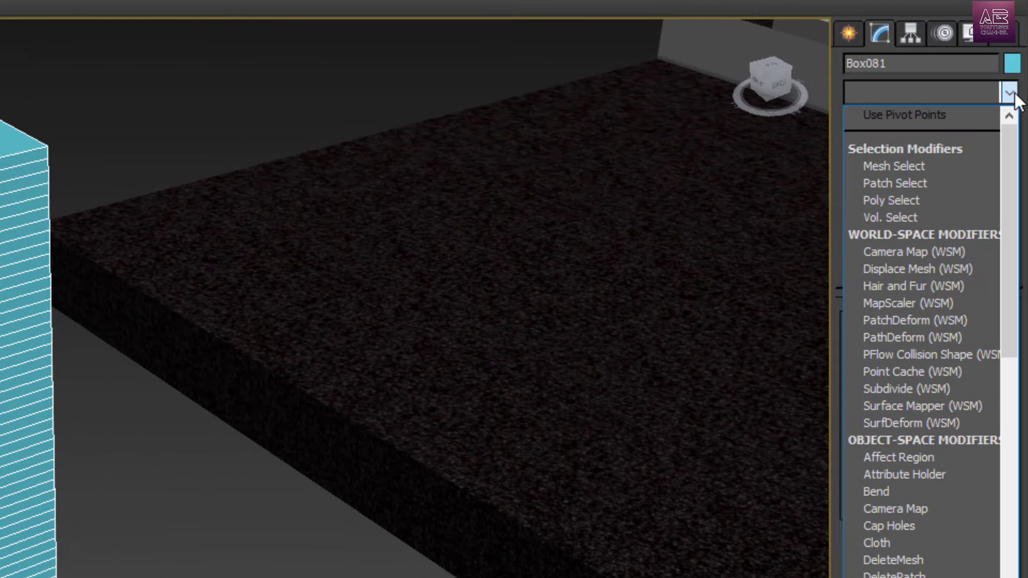
key(b)
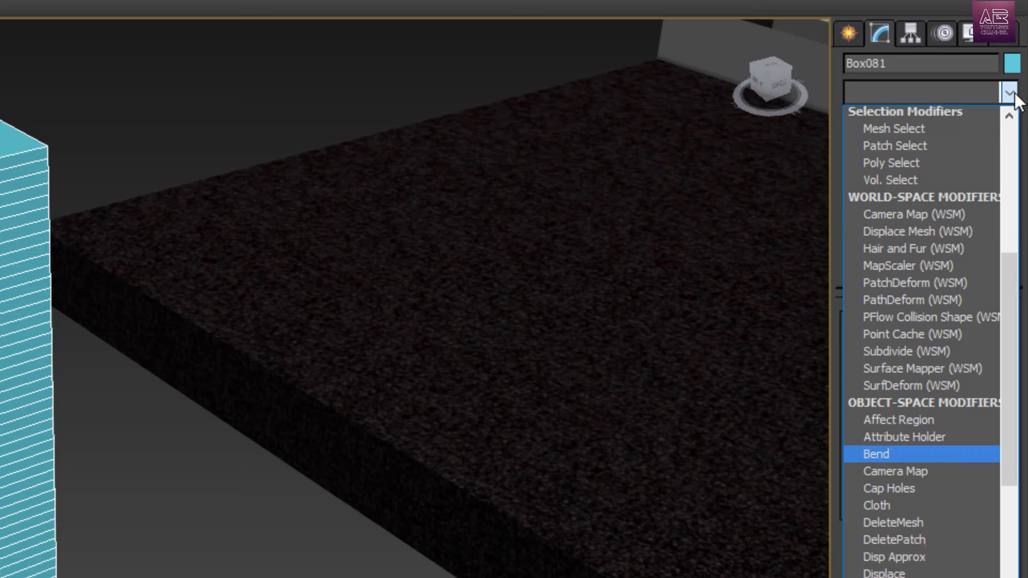
key(Return)
drag(984, 347, 984, 255)
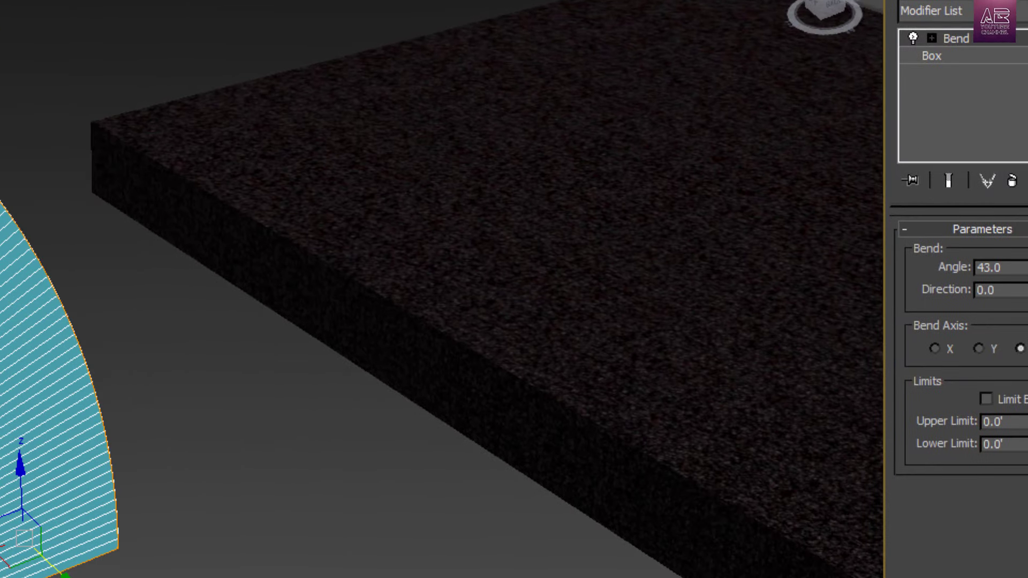
drag(1027, 175, 1027, 83)
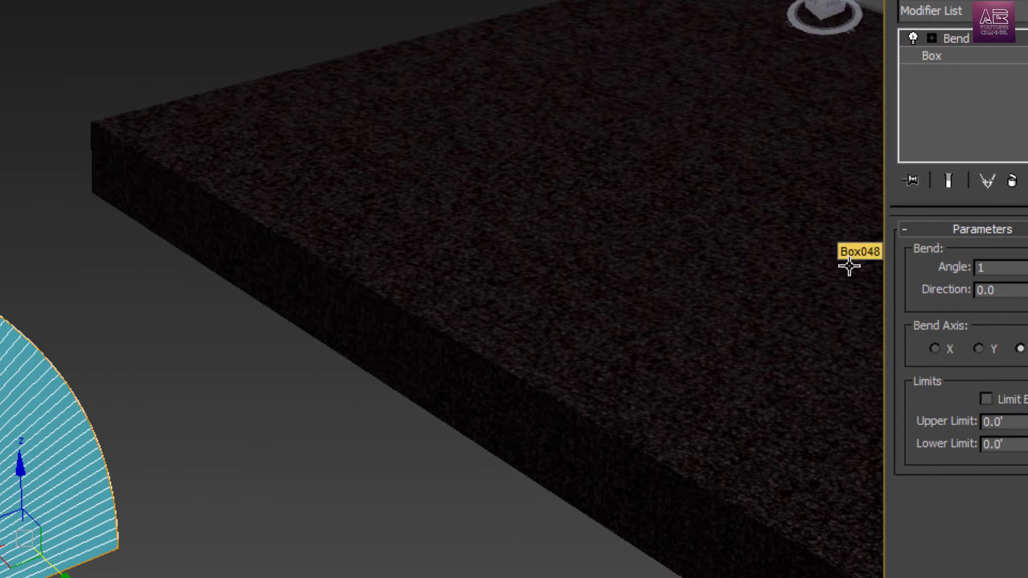
key(Return)
middle_drag(688, 406, 803, 142)
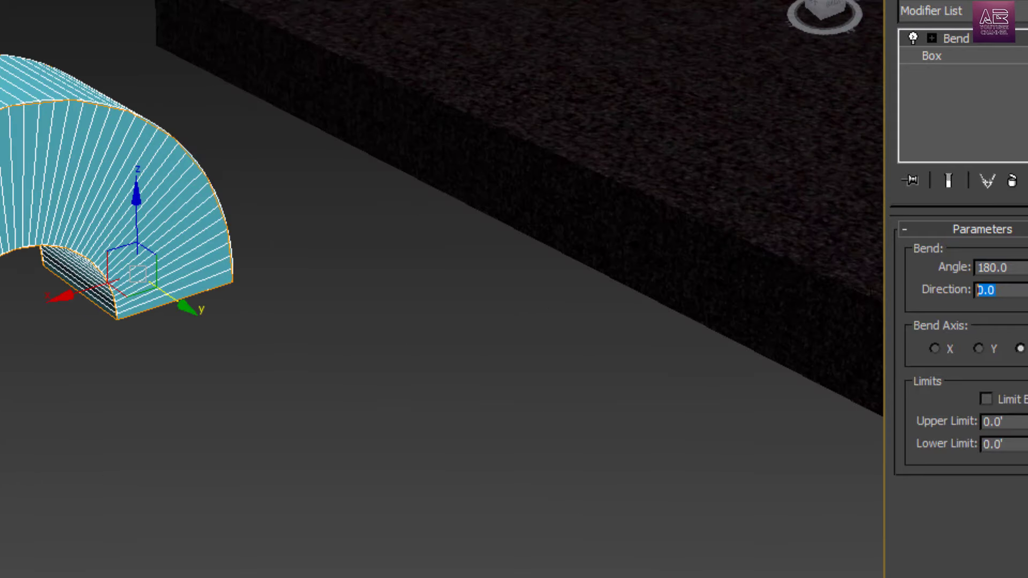
key(Return)
middle_drag(437, 343, 635, 371)
middle_drag(549, 483, 541, 503)
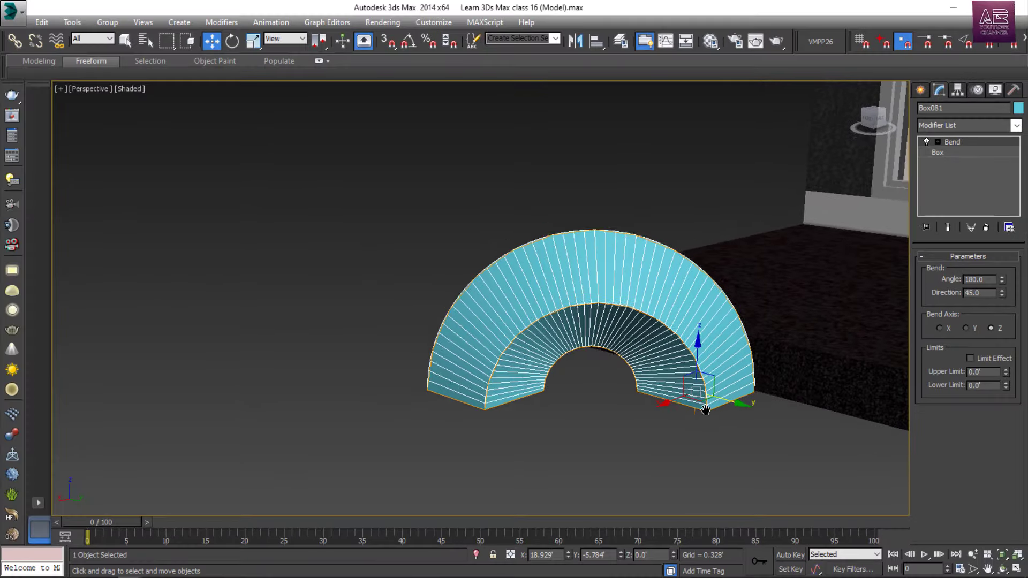
- Set the bent arch's Z rotation to 45 degrees in the top view, shown in wireframe
key(t)
key(F3)
key(e)
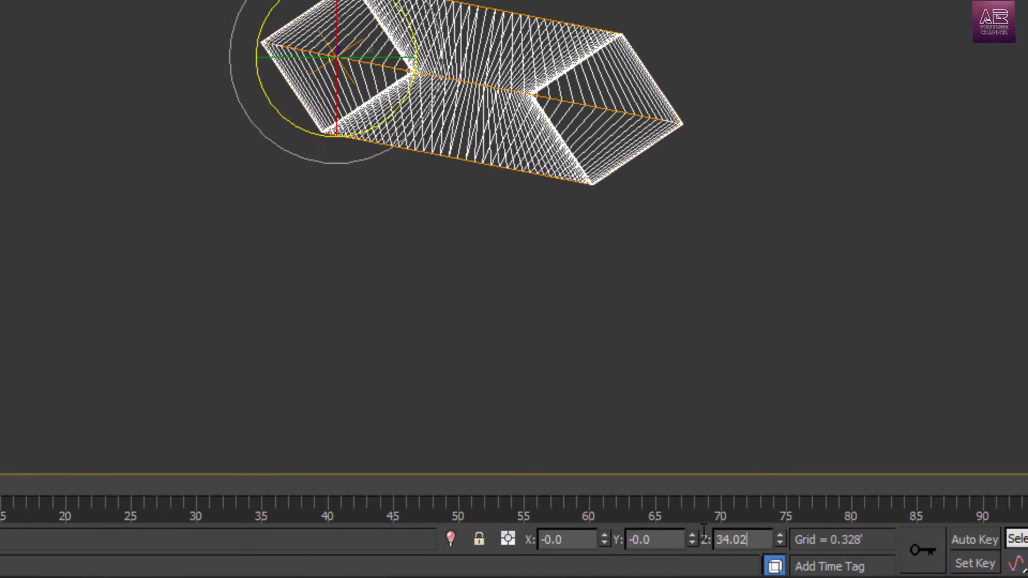
text(12)
key(Return)
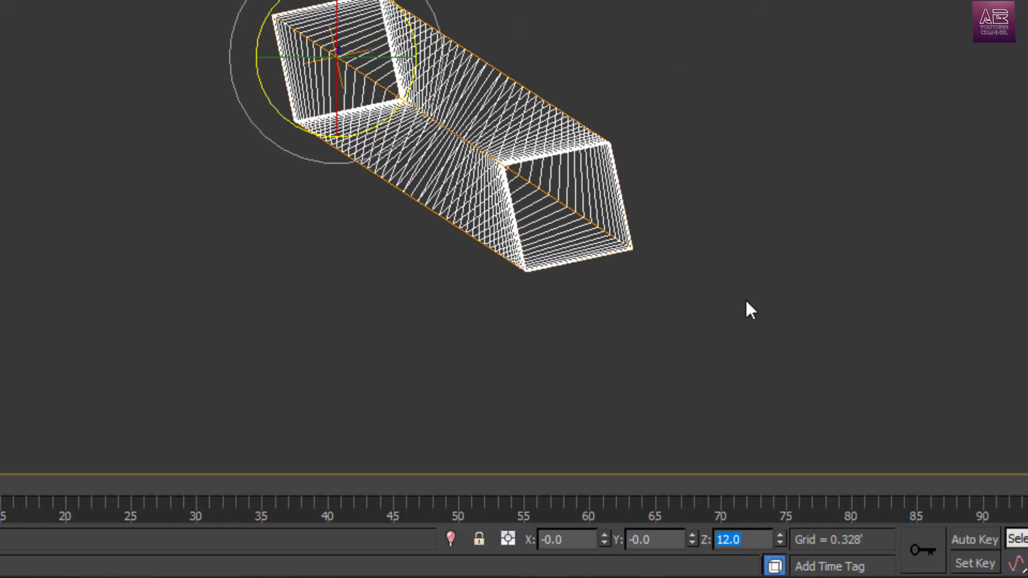
key(Return)
middle_drag(725, 230, 870, 280)
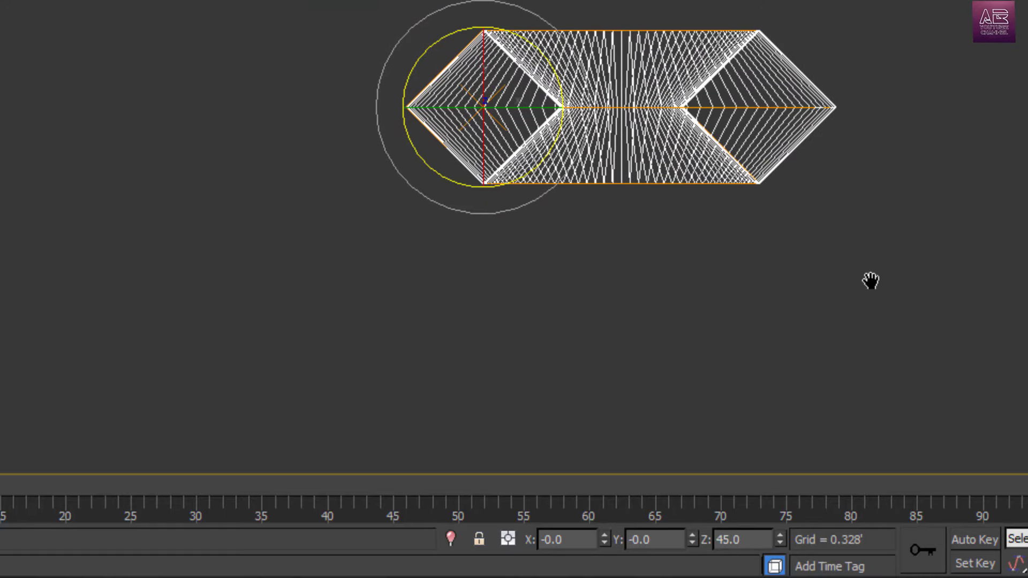
- Clone the bent arch about 1.27' along X so that one leg meets the original's leg
scroll(690, 239, up, 2)
middle_drag(718, 260, 761, 294)
key(w)
middle_drag(469, 109, 525, 152)
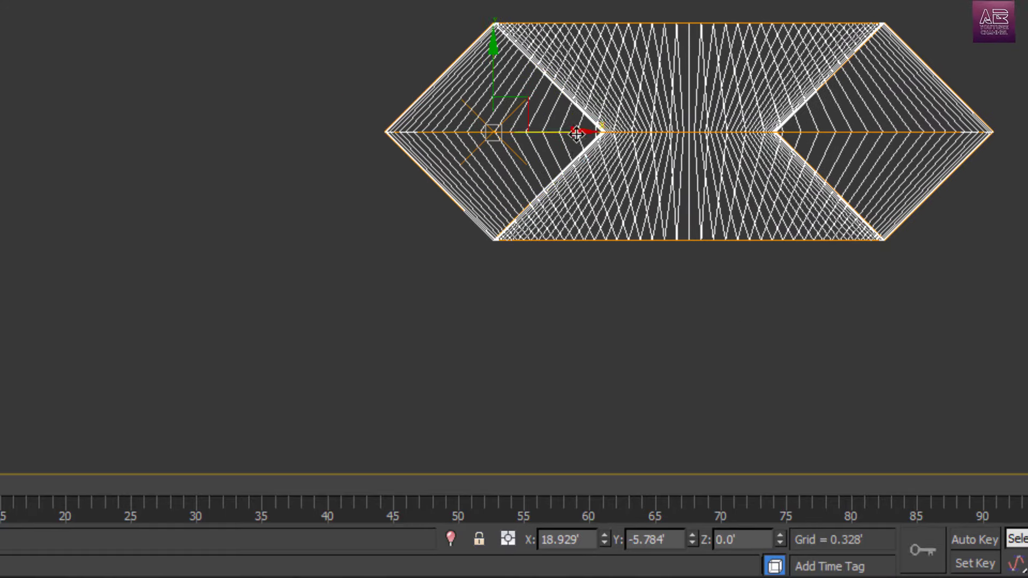
shift+drag(580, 136, 217, 135)
drag(558, 343, 561, 344)
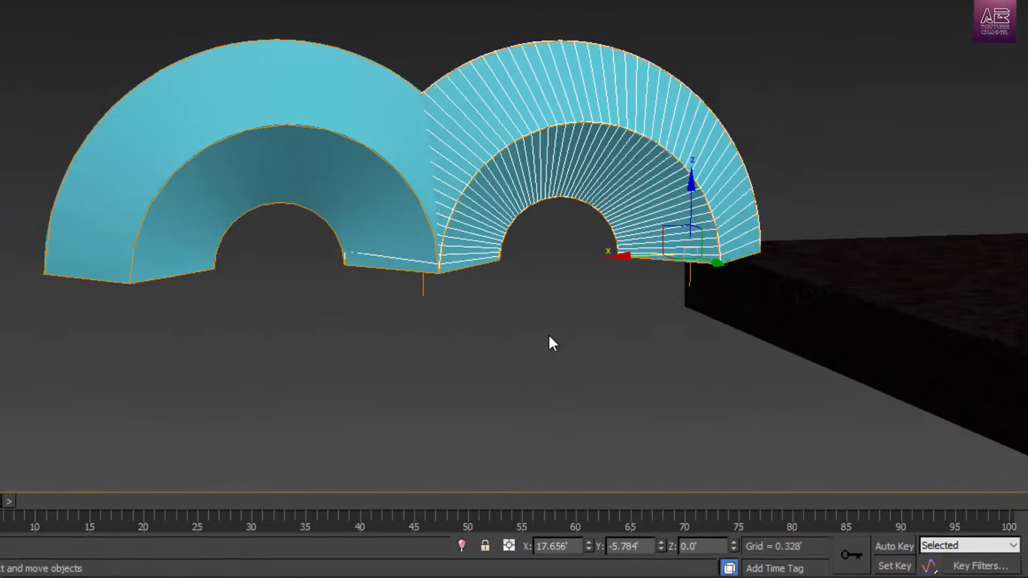
alt+middle_drag(548, 334, 532, 412)
ctrl+click(410, 271)
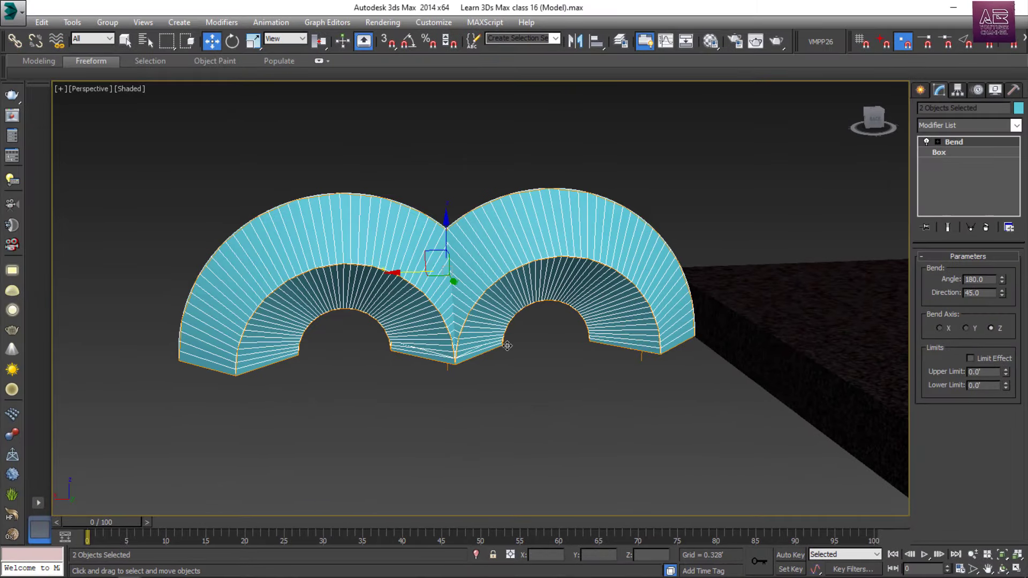
alt+middle_drag(507, 346, 560, 379)
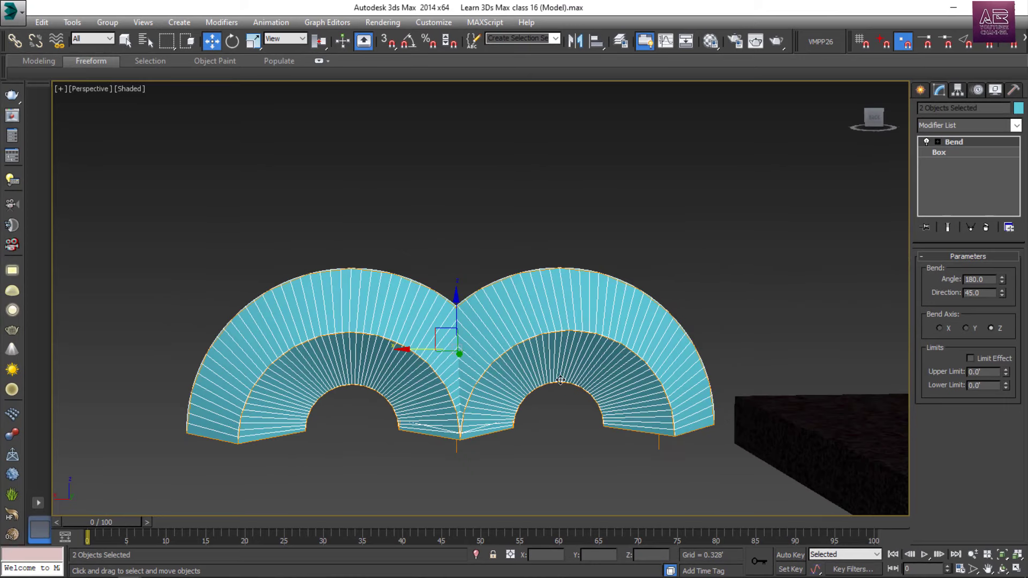
key(ctrl+z)
- Move the cloned arch along X toward the original so that the two arches interlock under each other
click(574, 420)
click(559, 343)
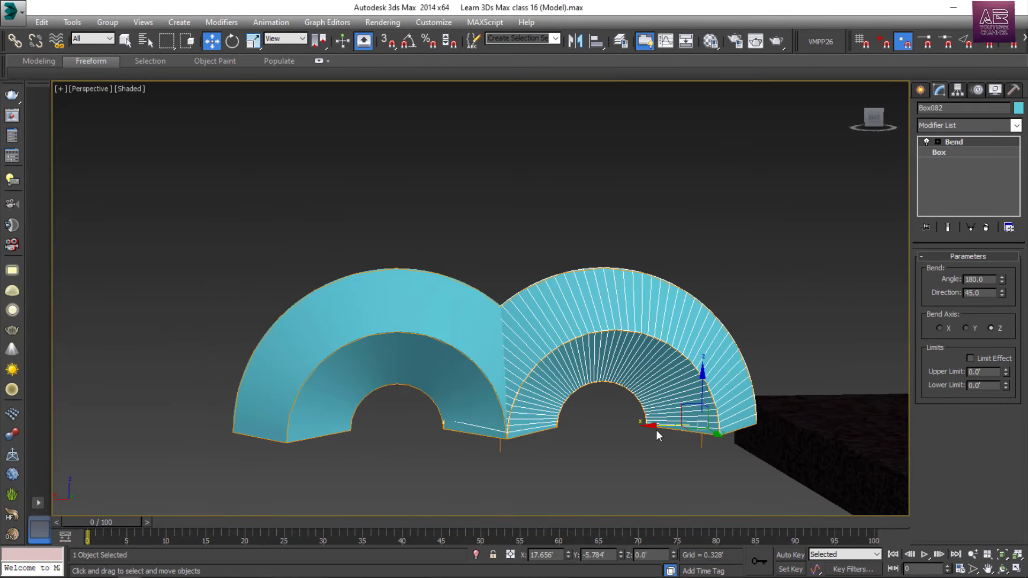
drag(658, 432, 553, 422)
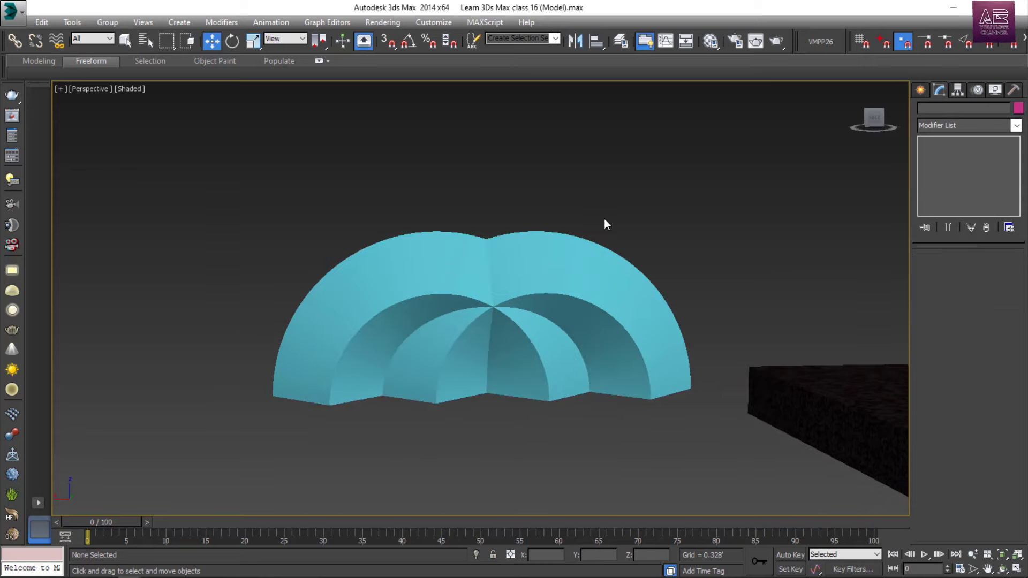
- Select both interlocking arches and combine them into one group
drag(481, 380, 482, 380)
click(107, 22)
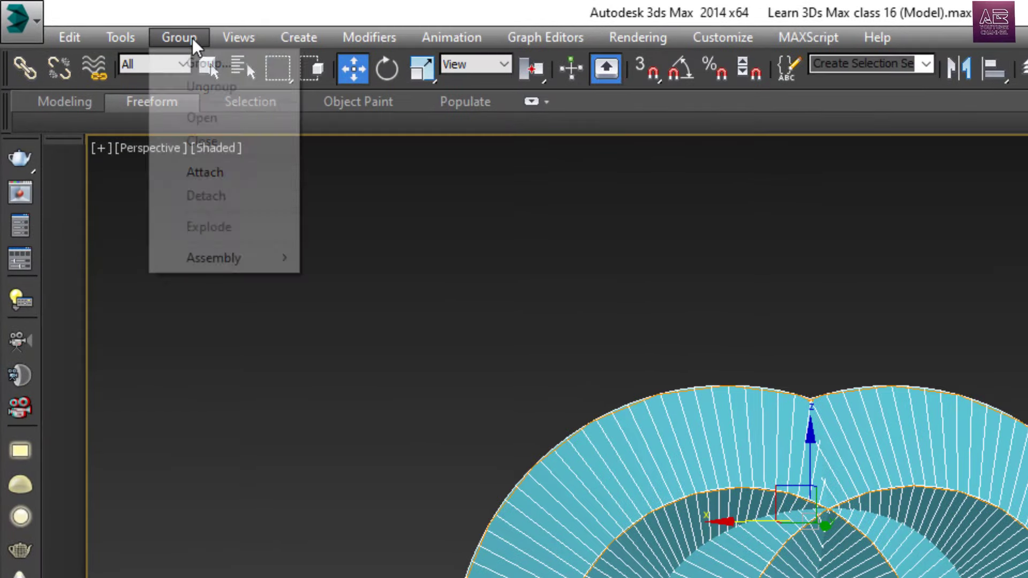
click(209, 63)
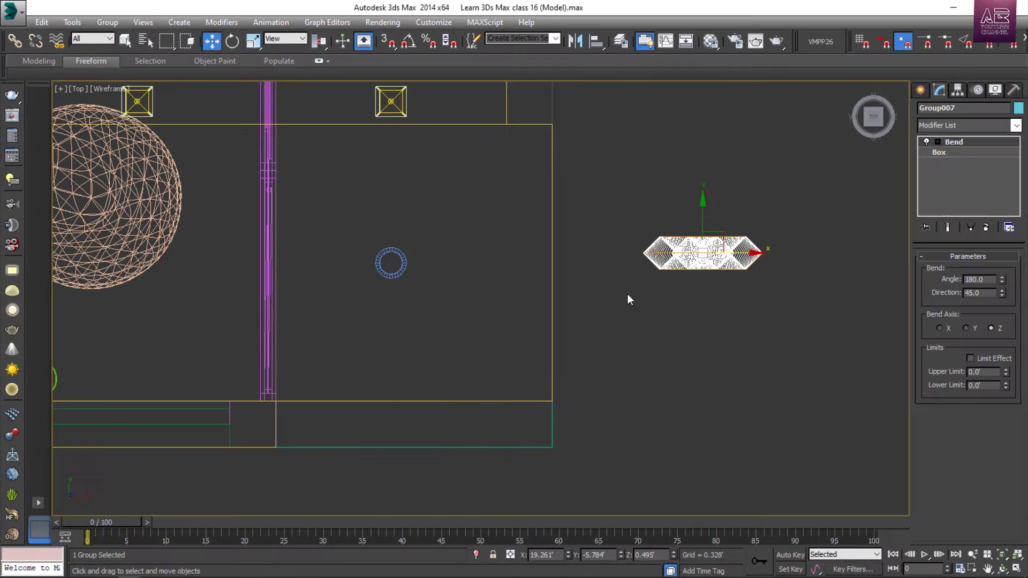
- Move the arch group in the top view into the living room's shelf niche, at about X 6.96', Y -9.23'
middle_drag(628, 299, 702, 284)
drag(783, 240, 208, 387)
middle_drag(208, 387, 429, 329)
scroll(434, 315, up, 5)
drag(444, 277, 456, 299)
- Raise the arch group vertically in the left view from the floor to above the niche's ledge
key(l)
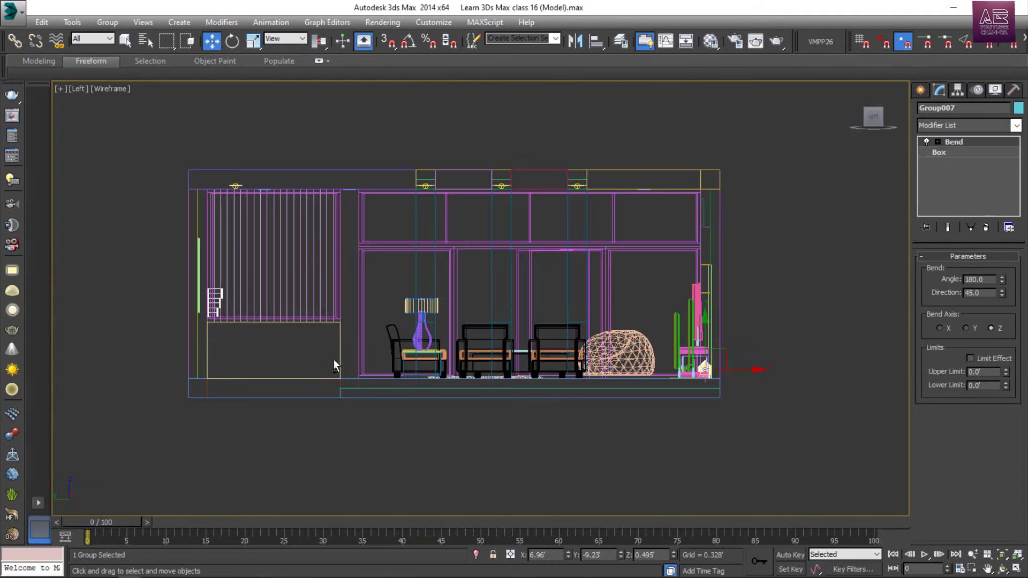
scroll(333, 359, down, 4)
scroll(341, 292, up, 5)
middle_drag(341, 292, 436, 404)
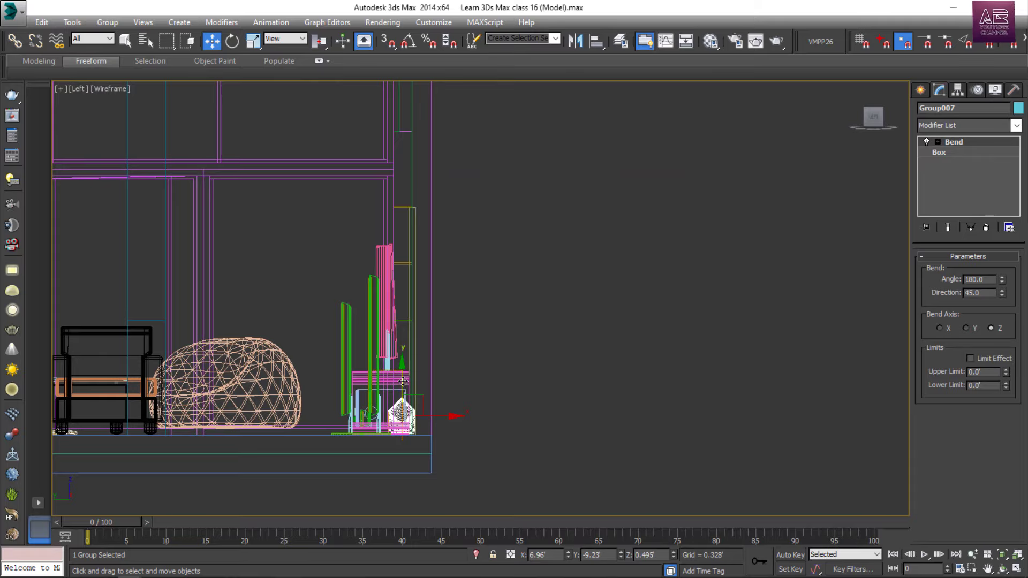
drag(404, 382, 438, 230)
- Scale the arch group down uniformly to about 61 percent
key(z)
key(e)
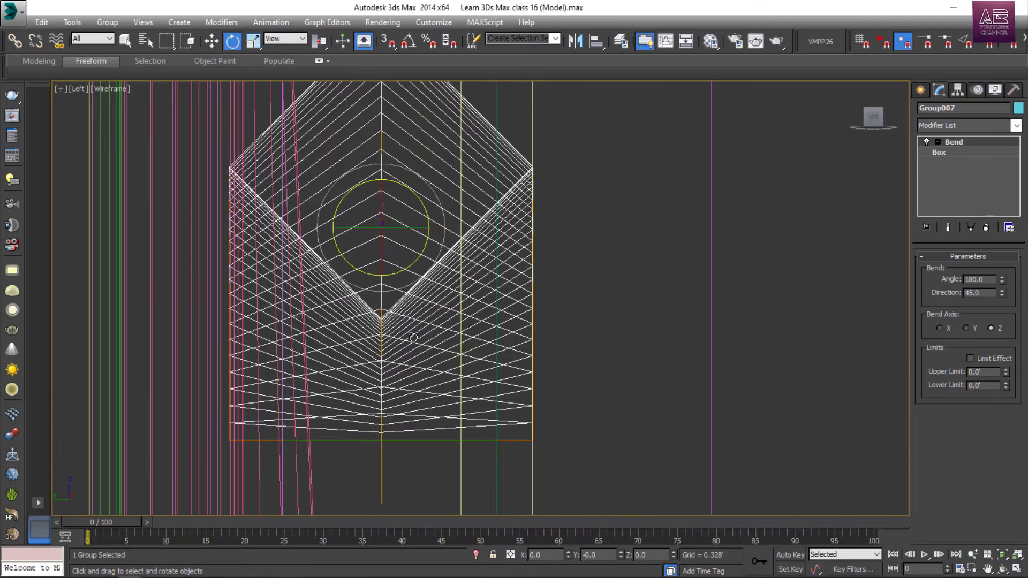
key(r)
scroll(368, 244, down, 1)
drag(367, 244, 360, 257)
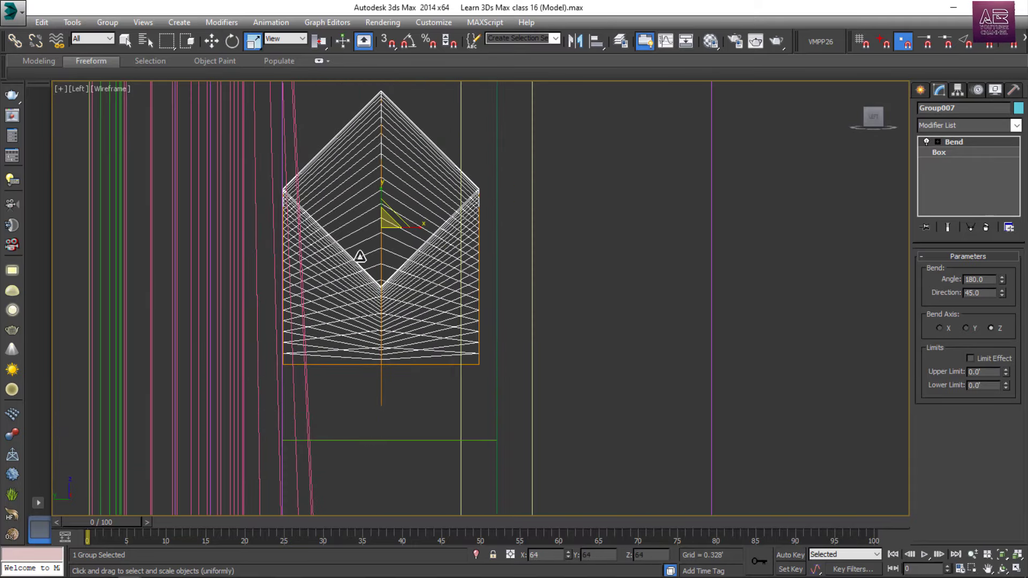
- Lower the scaled arch group onto the niche's ledge, to a Z position of about 3.3'
key(w)
drag(383, 187, 409, 269)
key(p)
key(z)
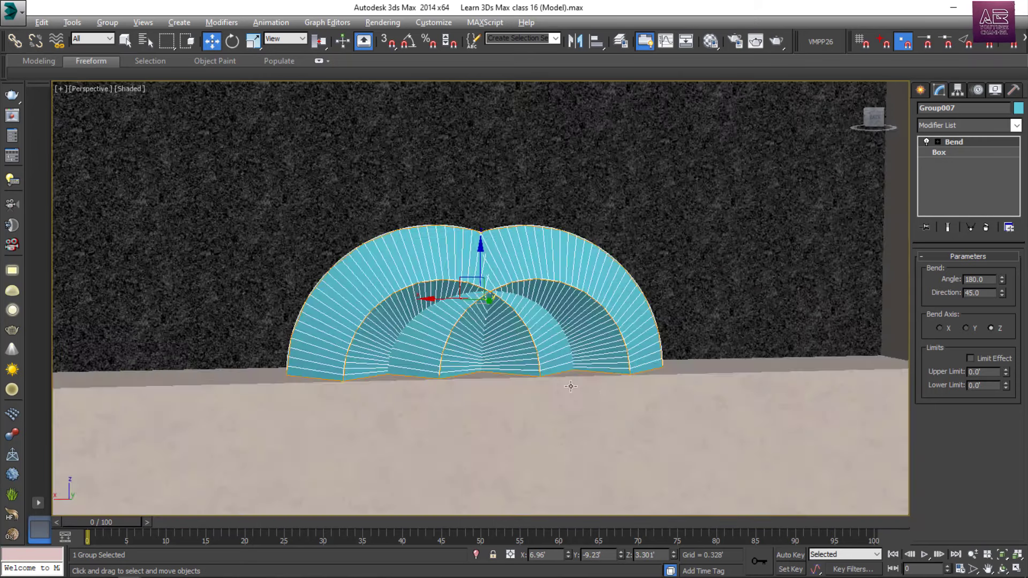
- Try to enlarge the arch group uniformly to about 201 percent and flatten its depth to fit the ledge
scroll(571, 385, down, 3)
mouse_move(571, 385)
alt+middle_down()
mouse_move(494, 436)
mouse_move(524, 400)
mouse_move(549, 409)
mouse_move(523, 377)
alt+middle_up()
key(r)
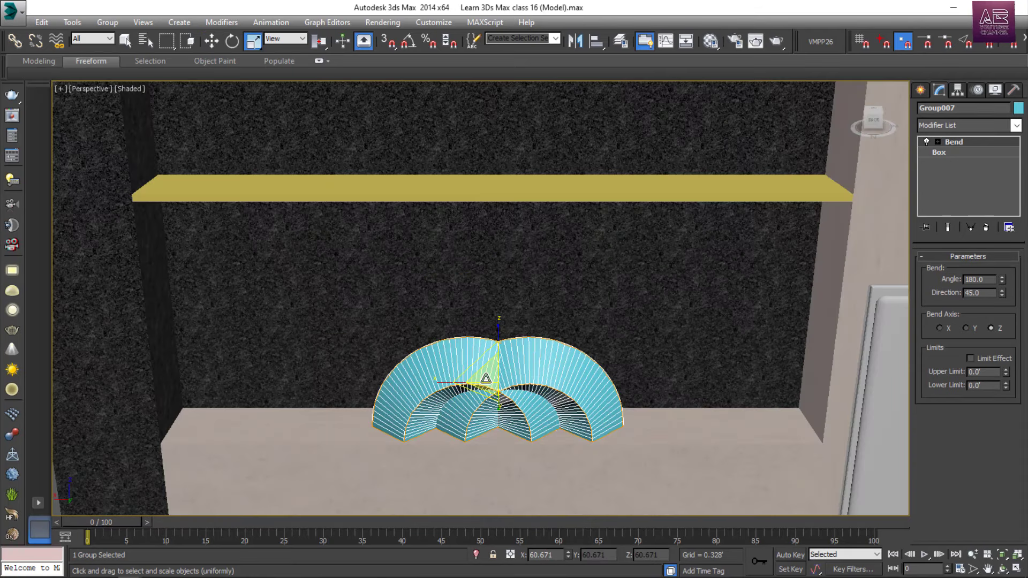
drag(486, 379, 587, 312)
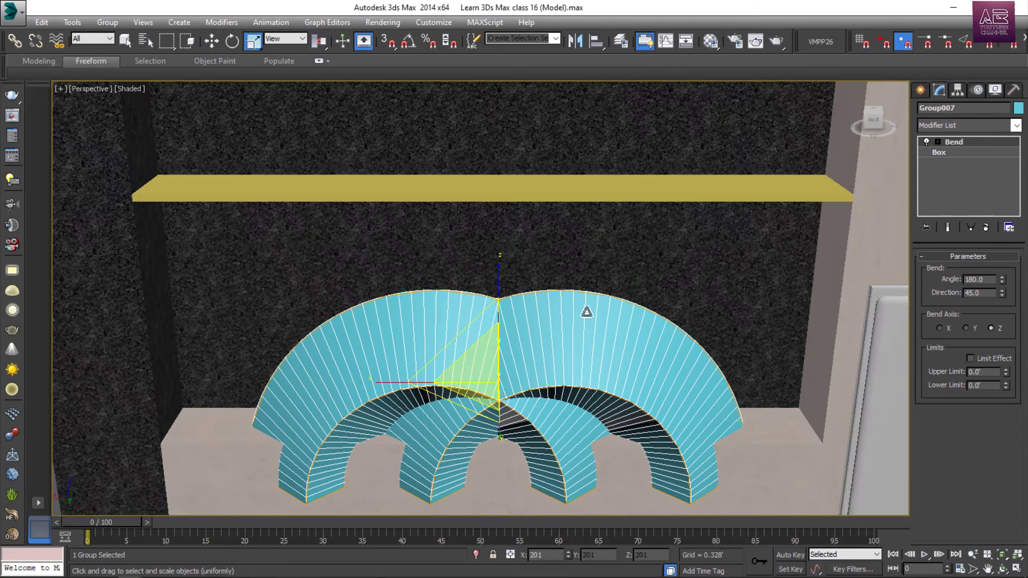
alt+middle_drag(532, 374, 476, 396)
drag(474, 389, 513, 415)
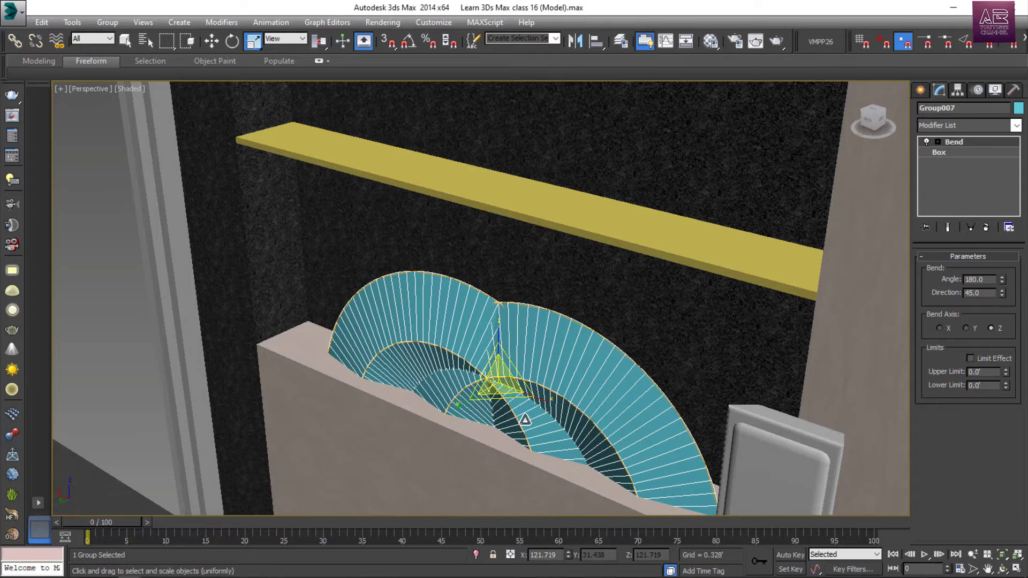
key(w)
alt+middle_drag(525, 420, 564, 386)
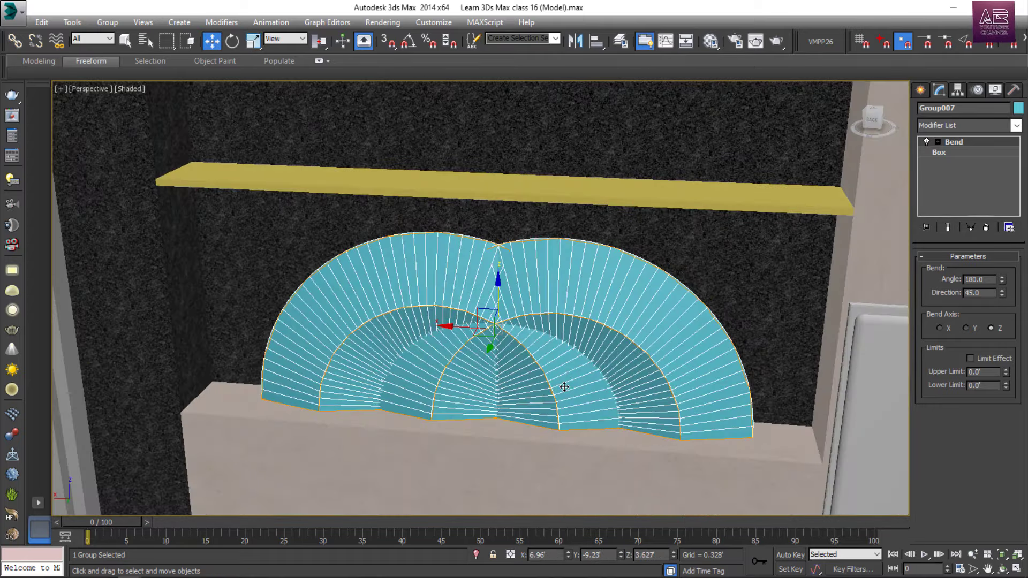
key(ctrl+z)
key(ctrl+z)
key(ctrl+z)
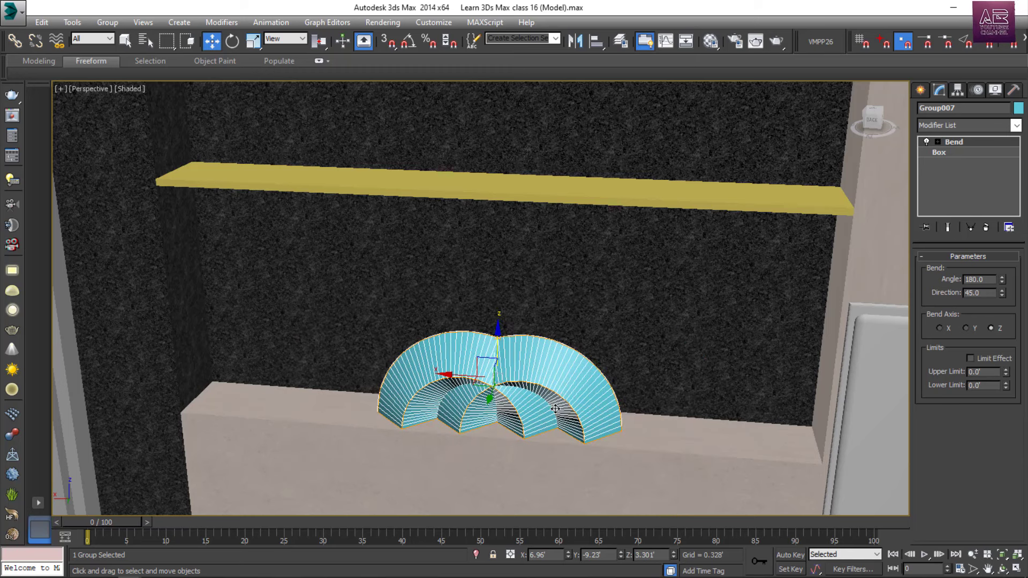
- Set the length and width of the boxes beneath the Bend modifier to 0.25' each
alt+middle_drag(555, 409, 541, 392)
scroll(539, 390, up, 3)
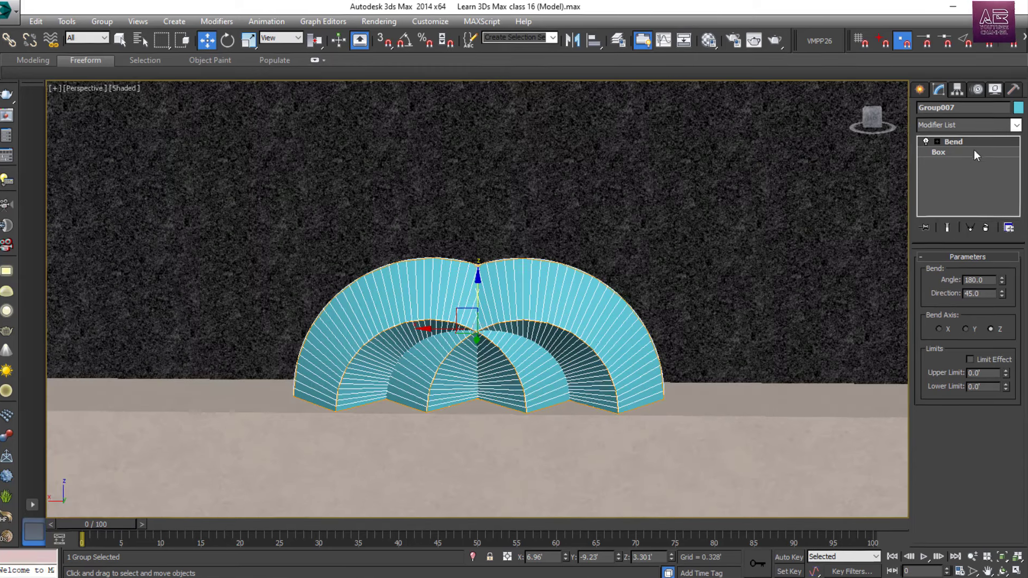
click(973, 151)
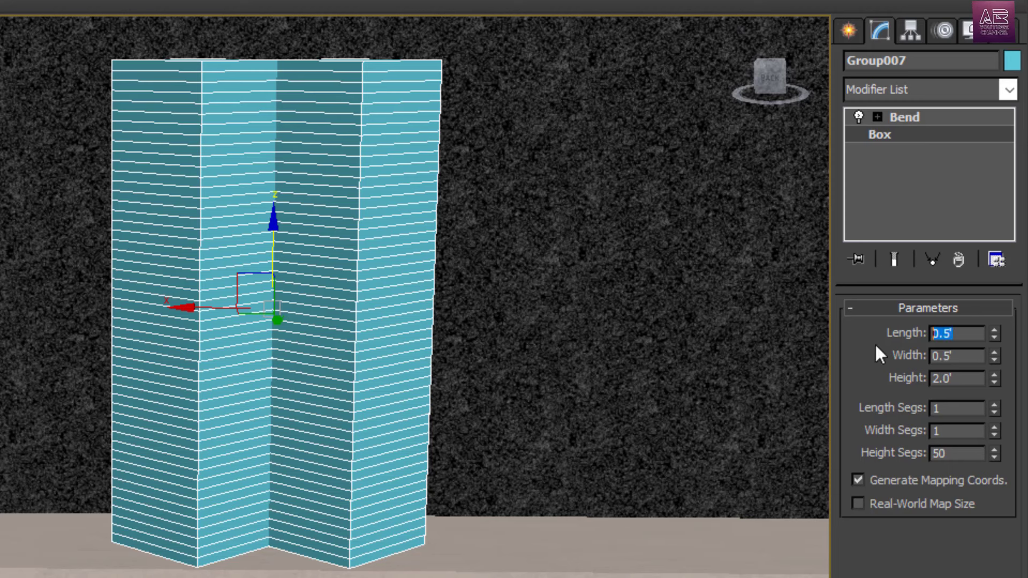
text(0.25)
key(Tab)
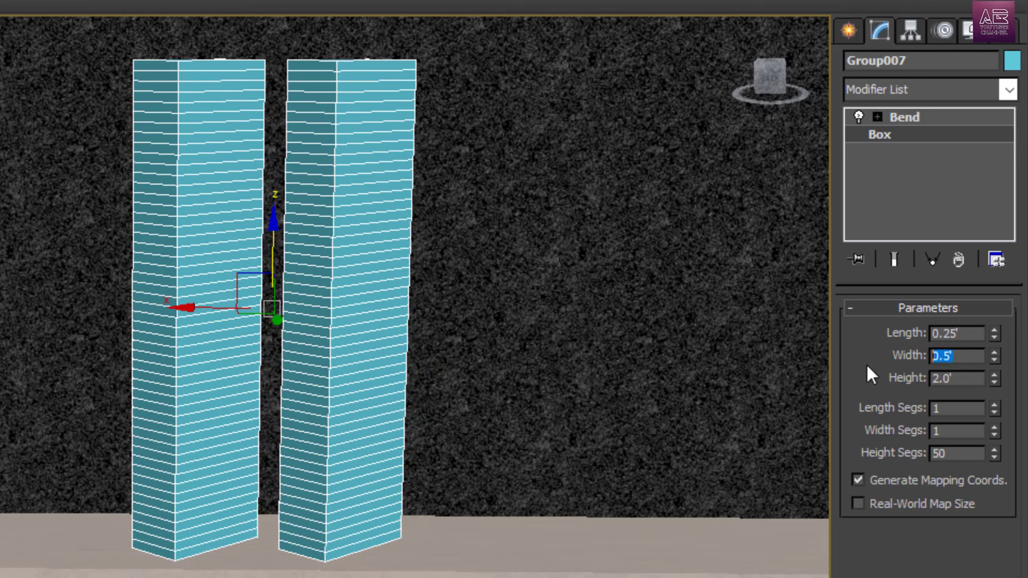
text(0.25)
key(Return)
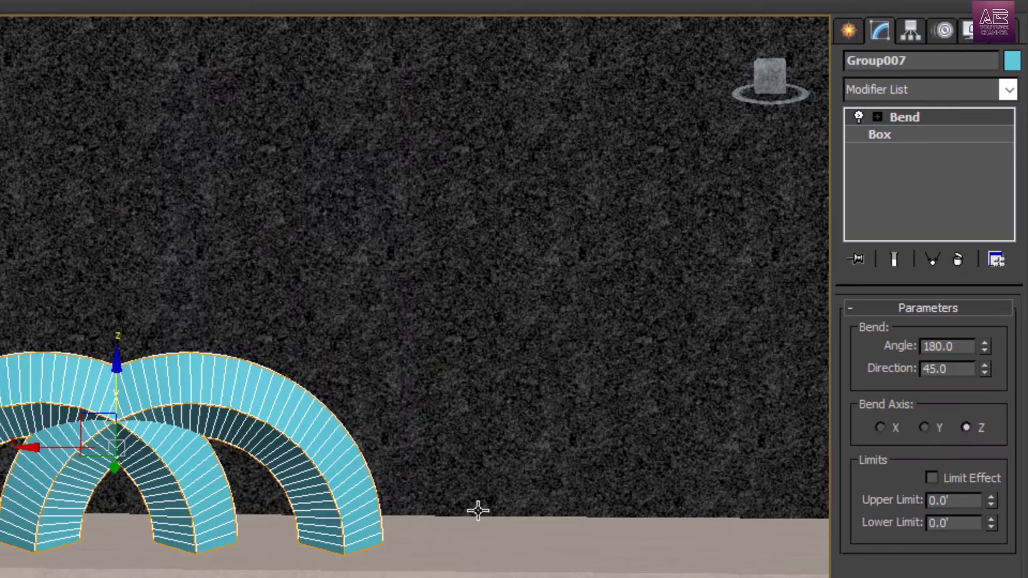
- Enlarge the slimmer arch group uniformly in the front view until it spans about two thirds of the ledge
click(477, 509)
middle_drag(428, 515, 271, 456)
click(250, 407)
alt+middle_drag(250, 407, 312, 497)
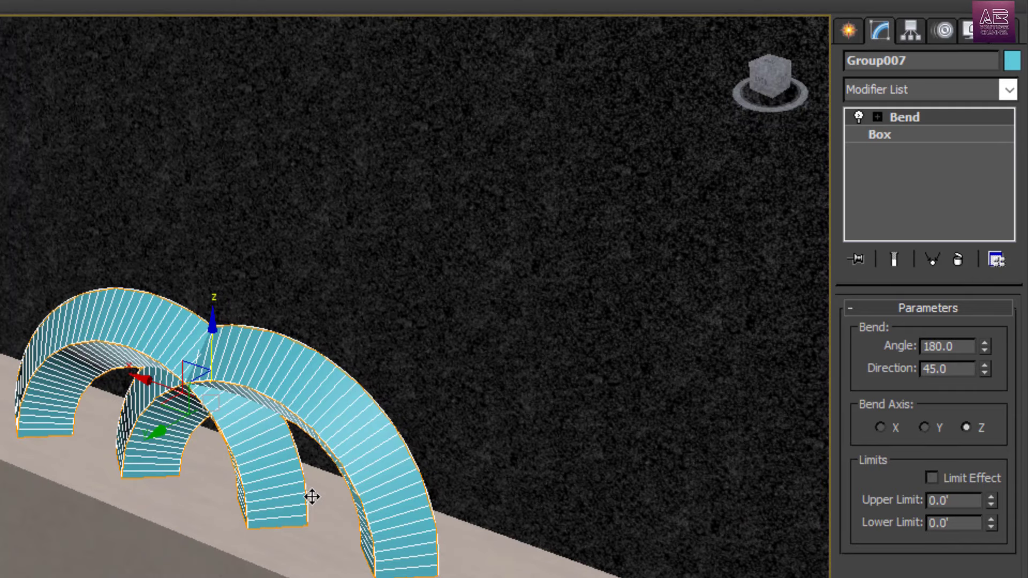
key(f)
key(e)
key(r)
drag(179, 344, 278, 238)
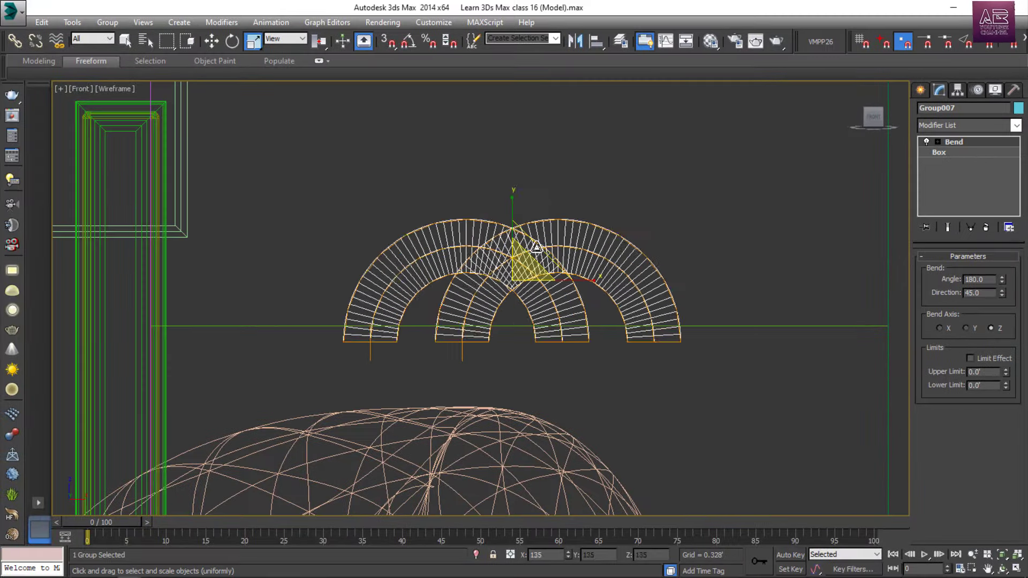
drag(577, 214, 586, 209)
- Raise the arch group to a Z position of about 3.62' so that its legs stand on the ledge
key(w)
drag(542, 241, 545, 193)
scroll(620, 376, down, 5)
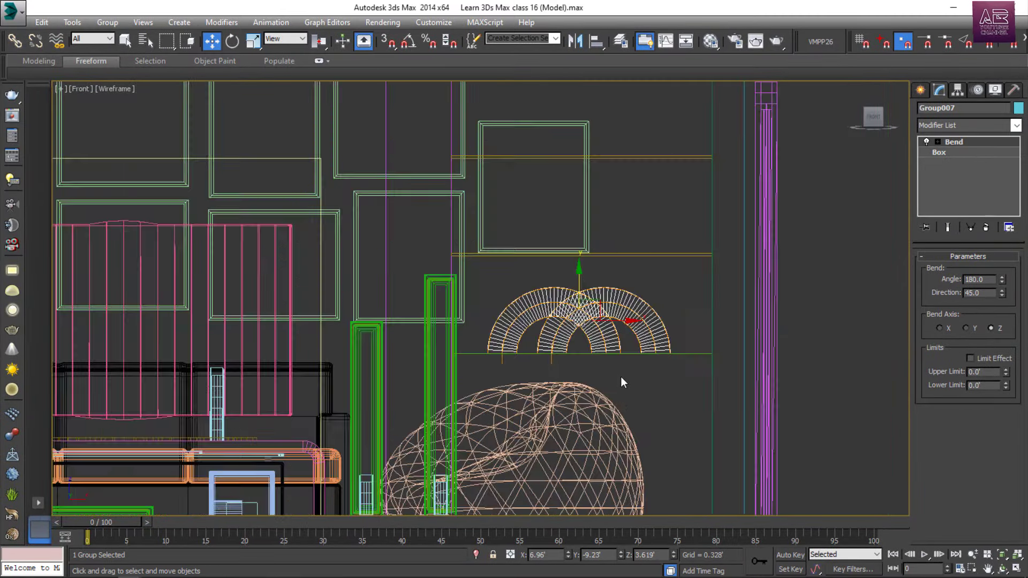
- Clone the arch group along X to the ledge beyond the TV unit, placing the copy at about X -7'
key(alt+w)
key(alt+w)
scroll(199, 349, down, 5)
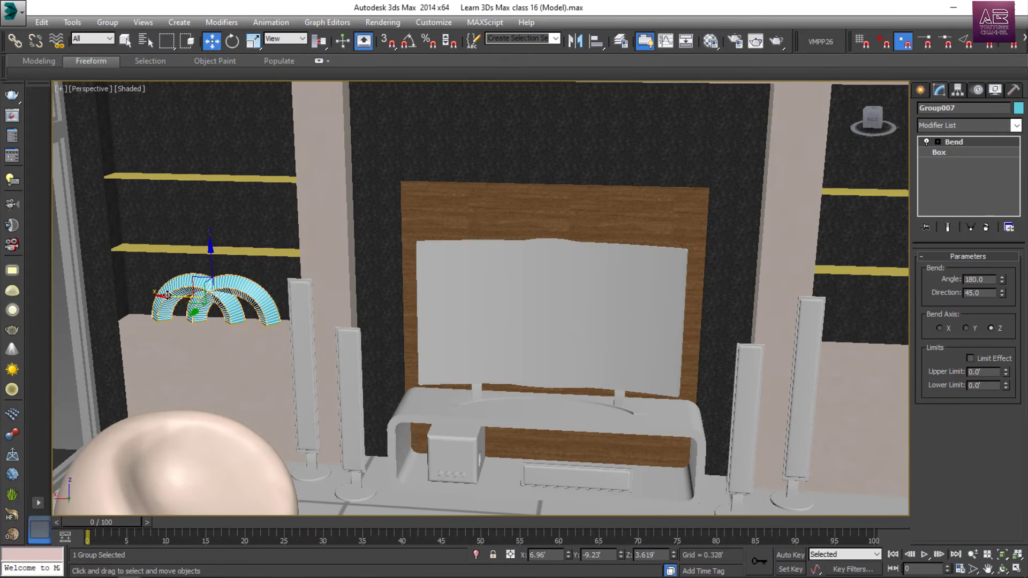
mouse_move(167, 295)
shift+mouse_down()
mouse_move(367, 300)
mouse_move(824, 346)
shift+mouse_up()
click(535, 354)
key(z)
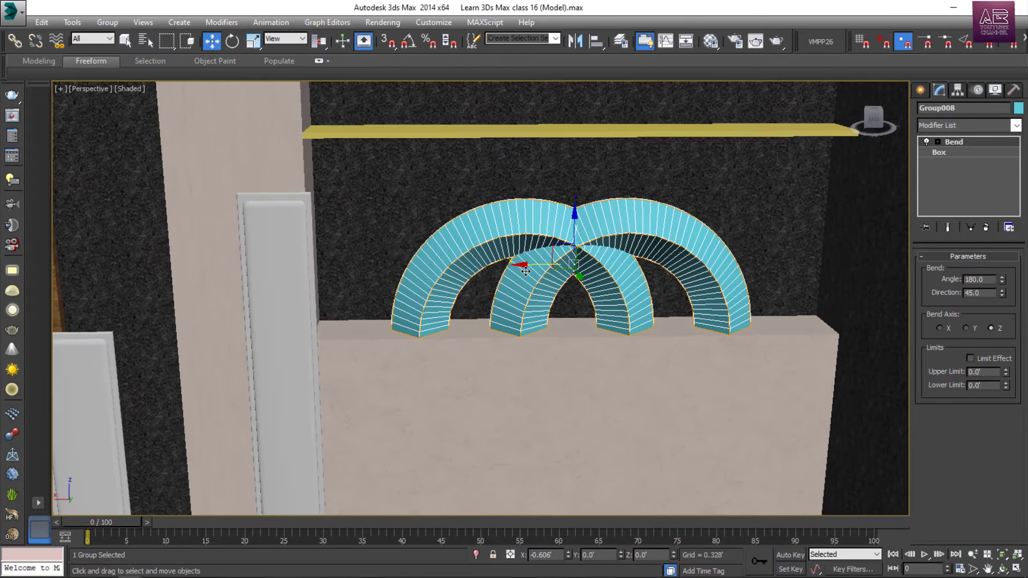
scroll(573, 316, down, 4)
middle_drag(573, 329, 752, 309)
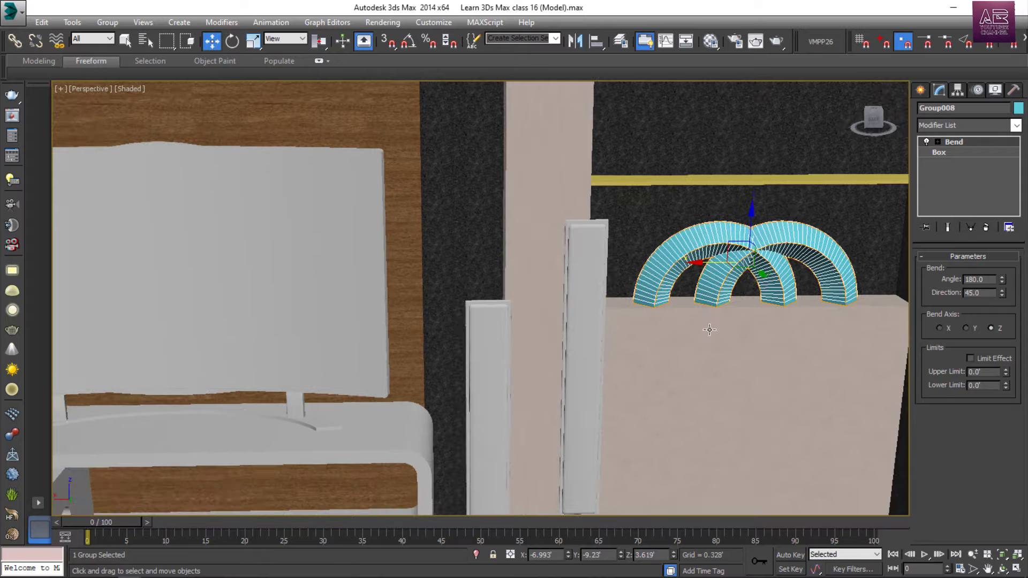
- Create a GeoSphere with a radius of about 0.45' in the empty area outside the room in the top view
scroll(709, 329, down, 4)
middle_drag(595, 343, 797, 374)
alt+middle_drag(423, 375, 397, 368)
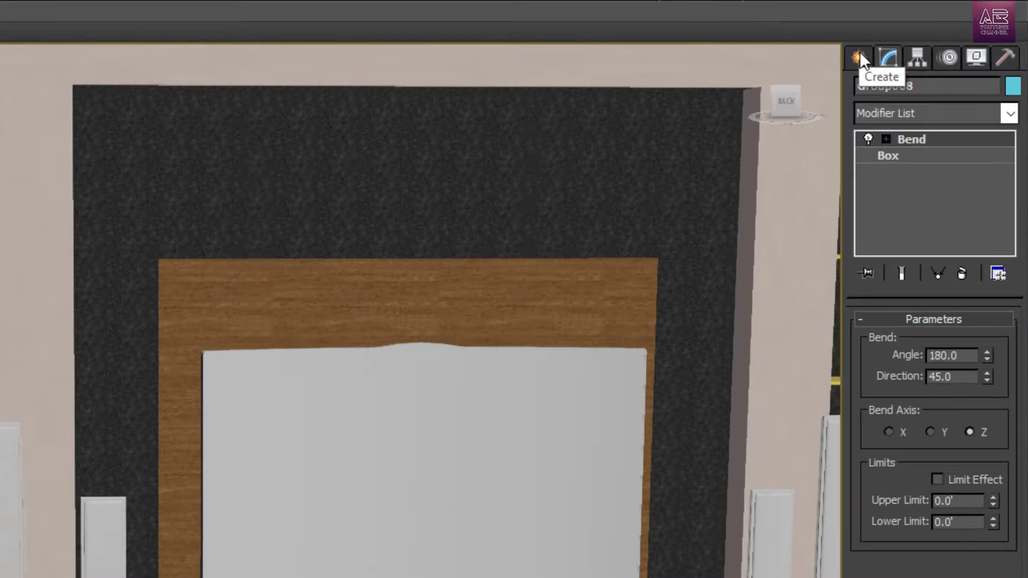
click(921, 90)
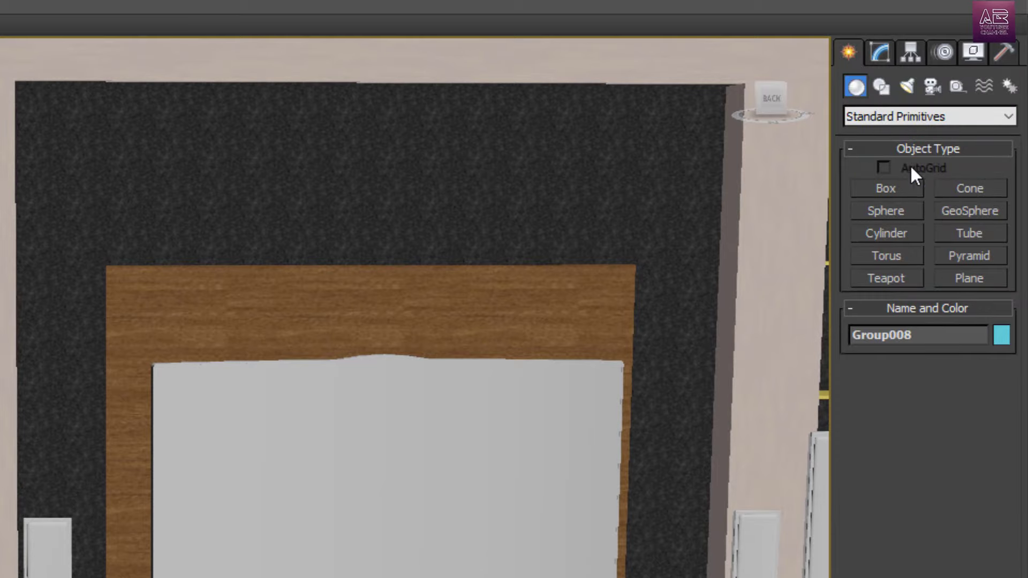
click(971, 211)
key(alt+w)
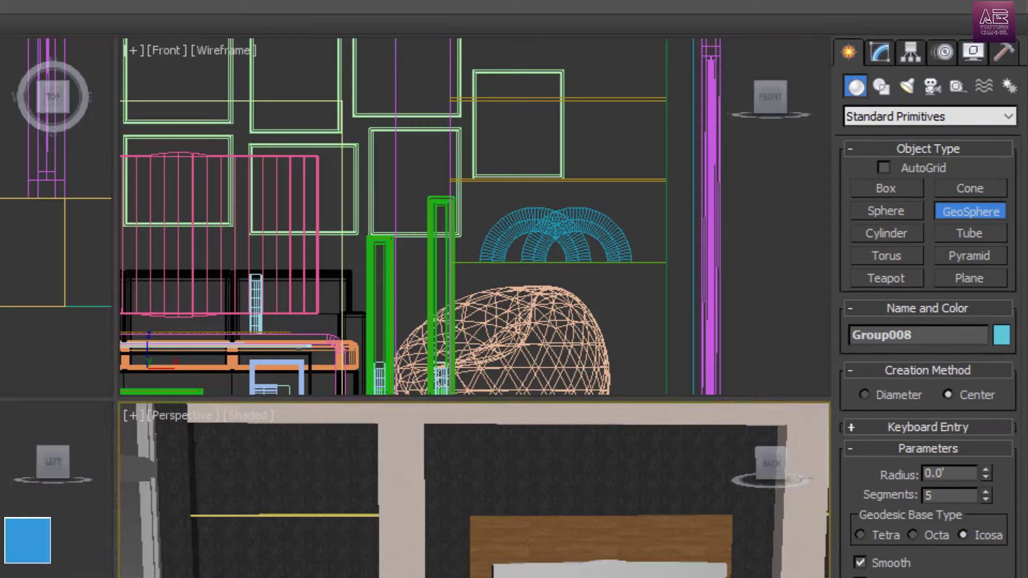
drag(257, 411, 306, 426)
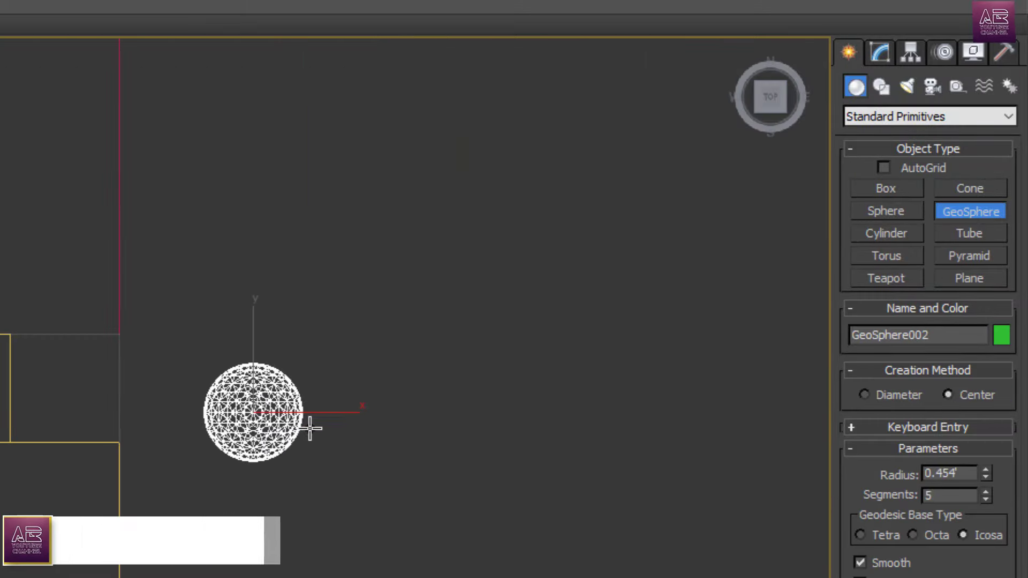
scroll(305, 426, up, 3)
- Set the GeoSphere's radius to 0.25' and reduce its segments to 2
double_click(949, 473)
text(0.)
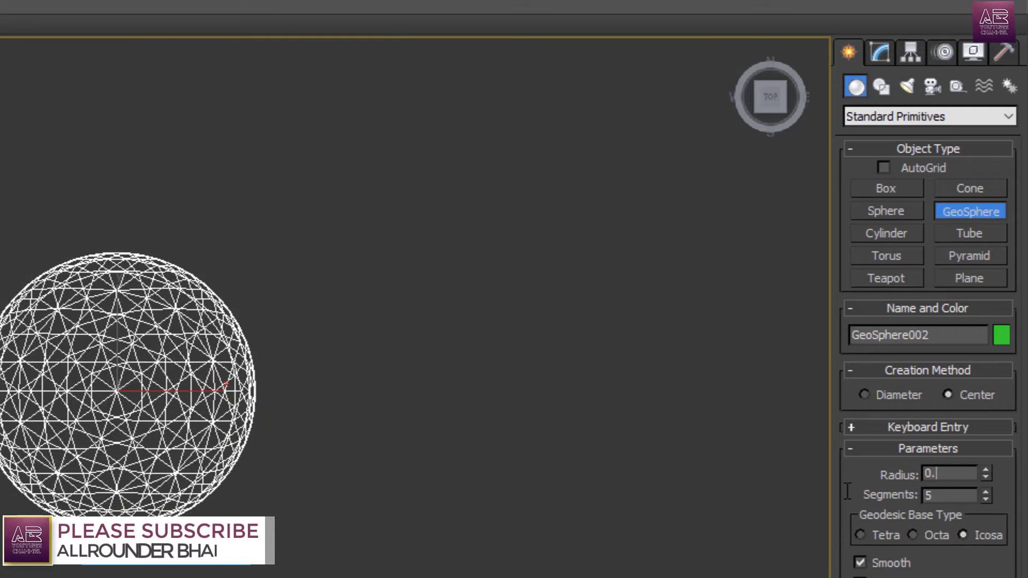
text(25)
key(Return)
scroll(473, 459, up, 2)
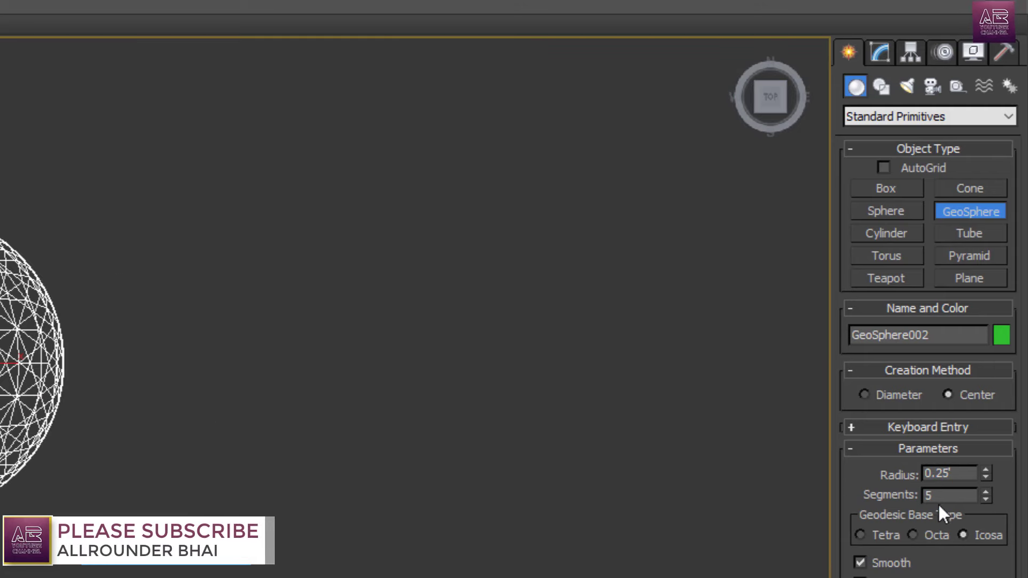
click(986, 499)
click(986, 499)
click(986, 498)
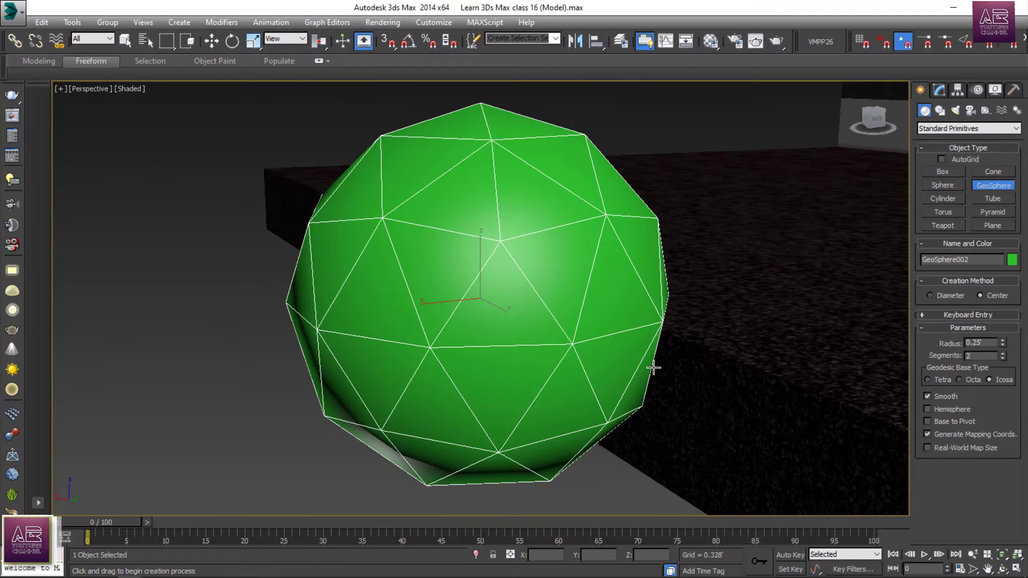
- Add a Lattice modifier to the GeoSphere
click(938, 89)
click(1015, 124)
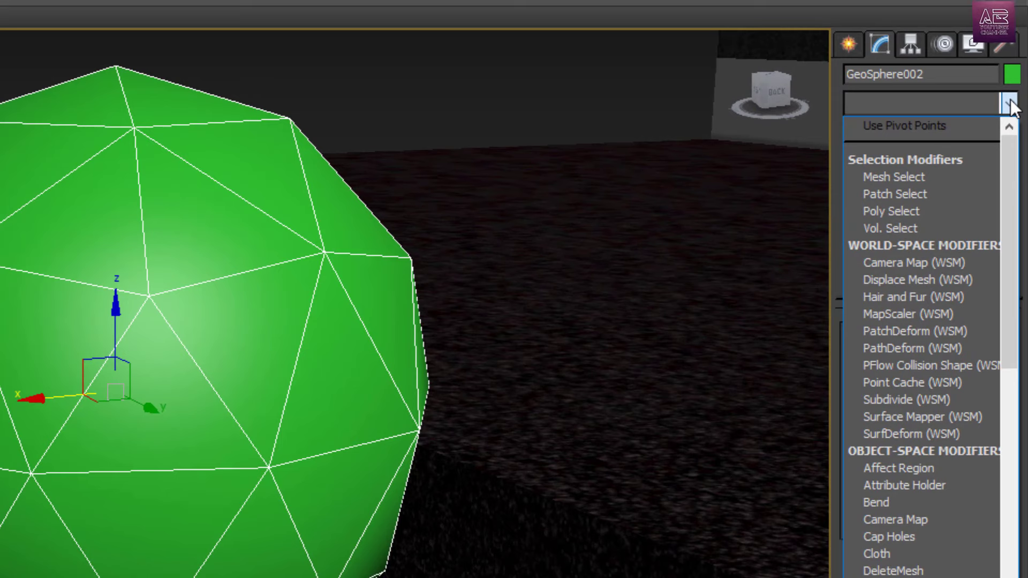
text(latt)
key(Return)
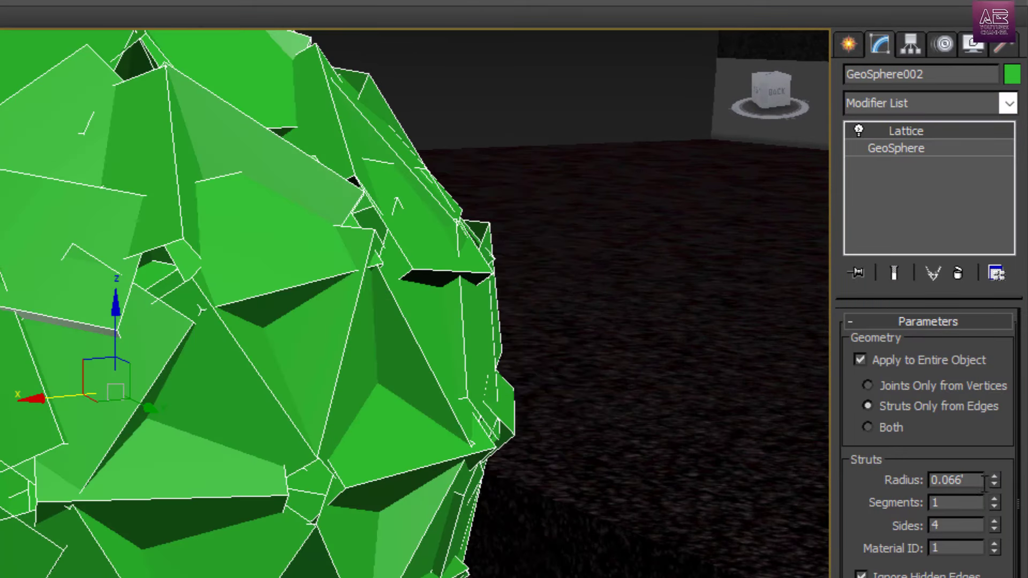
- Set the lattice struts' radius to 0.01' and their sides to 9
drag(992, 481, 996, 478)
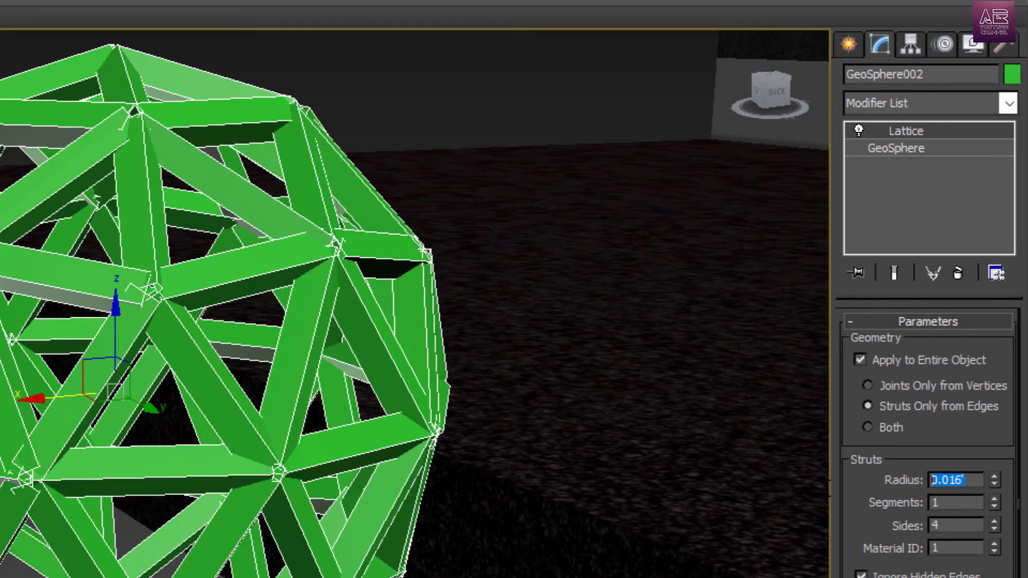
key(Return)
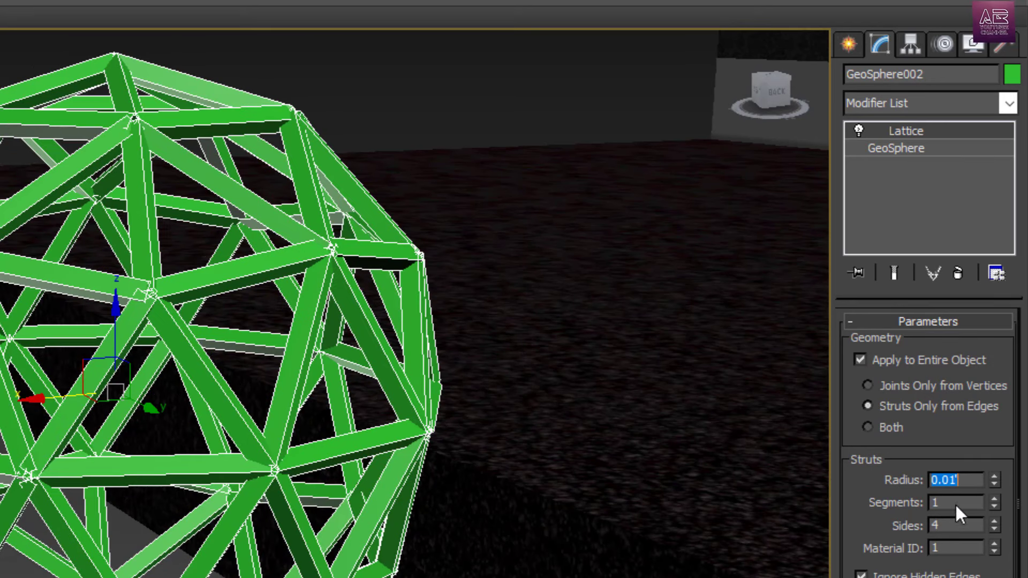
drag(993, 522, 996, 519)
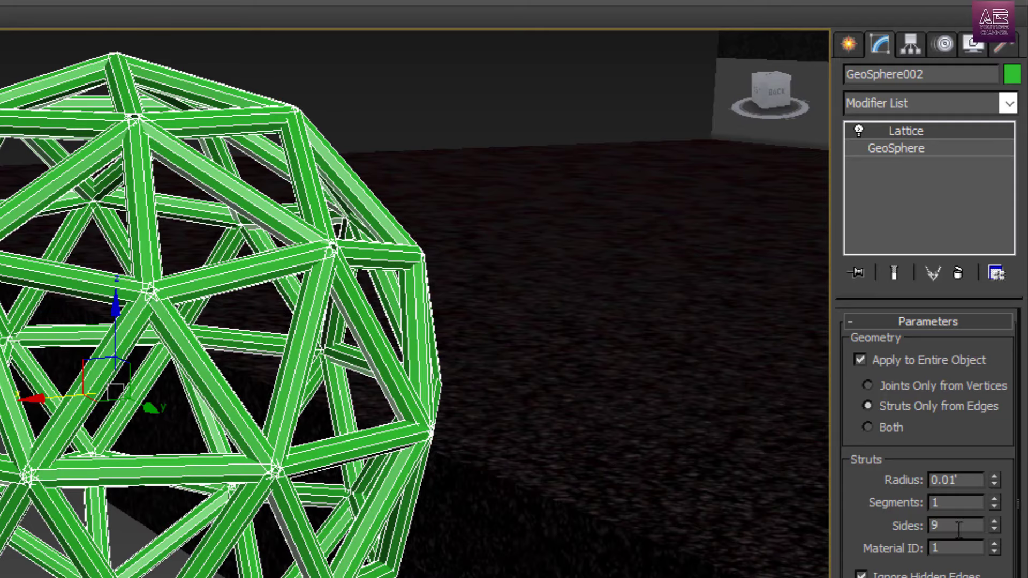
click(494, 569)
alt+middle_drag(179, 514, 159, 483)
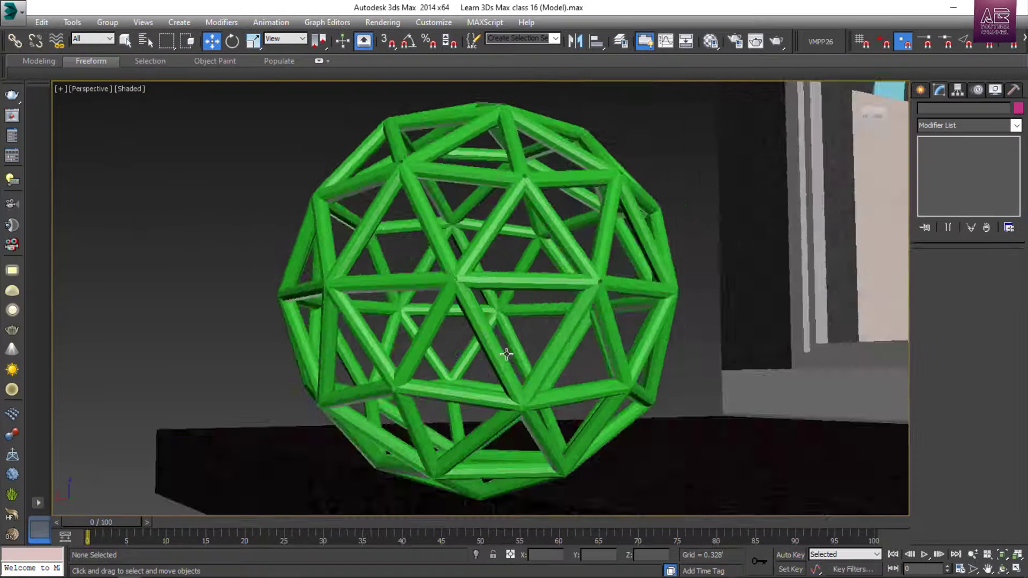
- Copy the pair of lattice spheres to the opposite wall niche, and duplicate that pair at the niche's other end
alt+middle_drag(506, 354, 582, 440)
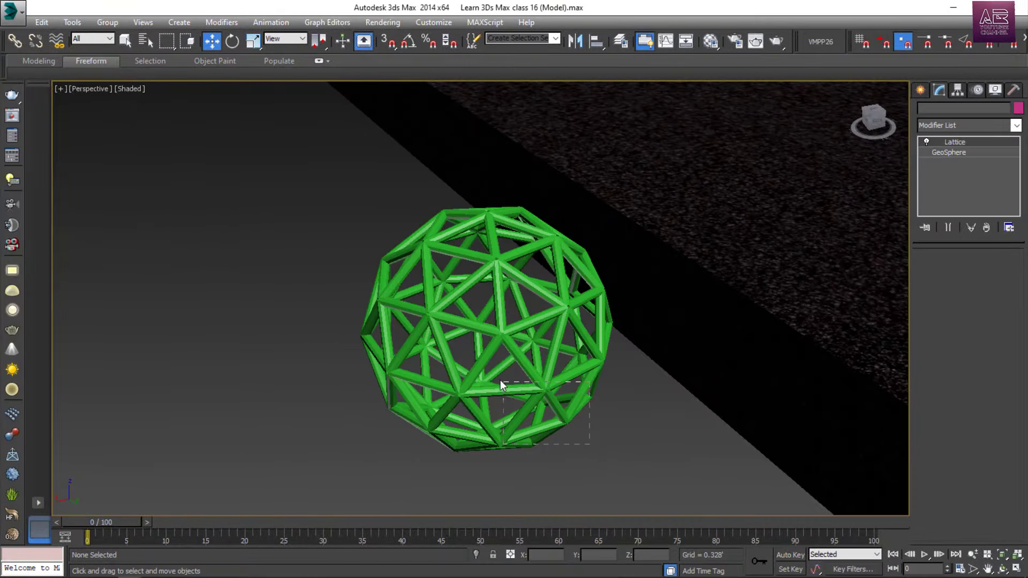
drag(501, 381, 482, 374)
key(t)
scroll(246, 252, down, 3)
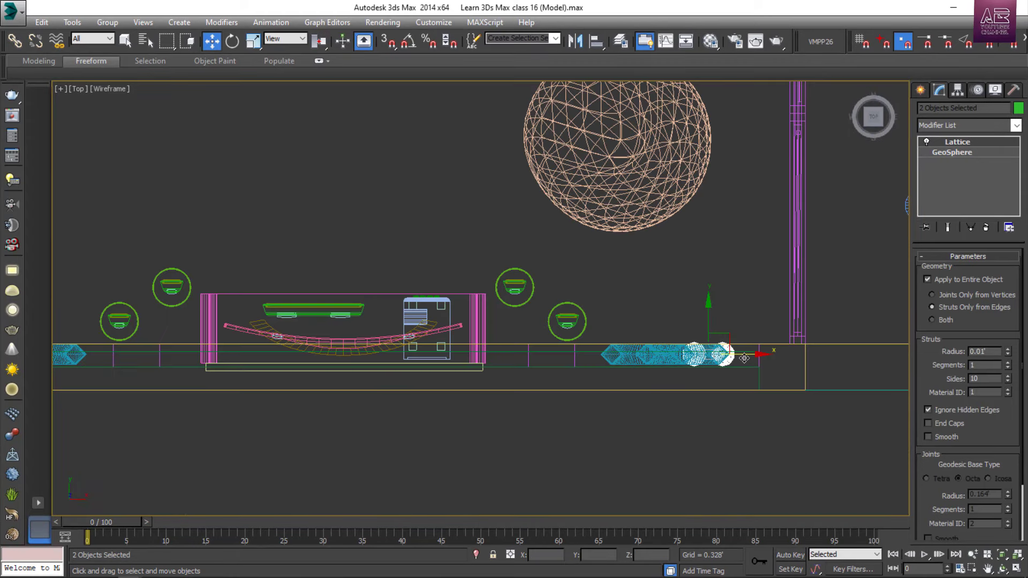
mouse_move(744, 355)
shift+mouse_down()
mouse_move(251, 381)
mouse_move(5, 382)
shift+mouse_up()
click(515, 349)
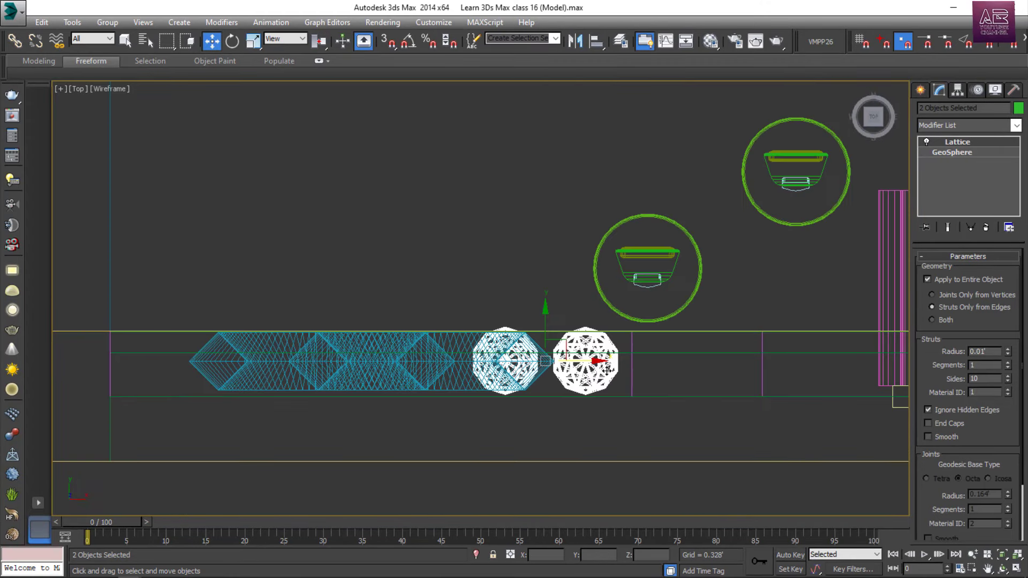
shift+drag(584, 366, 269, 365)
- Select all six lattice spheres in both niches and raise them onto the lower shelves in the left view
ctrl+click(562, 382)
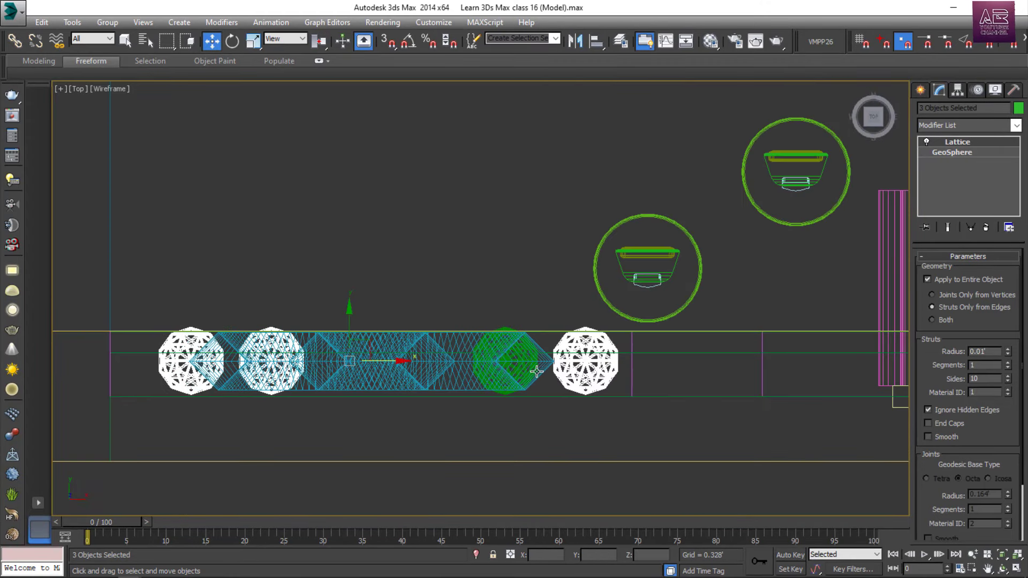
scroll(537, 362, up, 10)
ctrl+click(539, 323)
scroll(538, 323, down, 10)
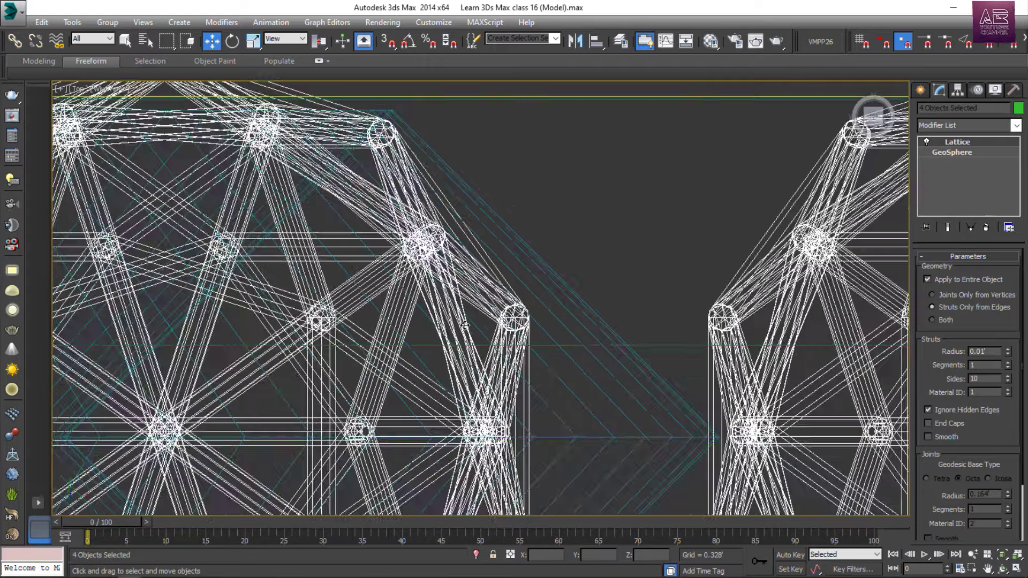
scroll(637, 337, up, 5)
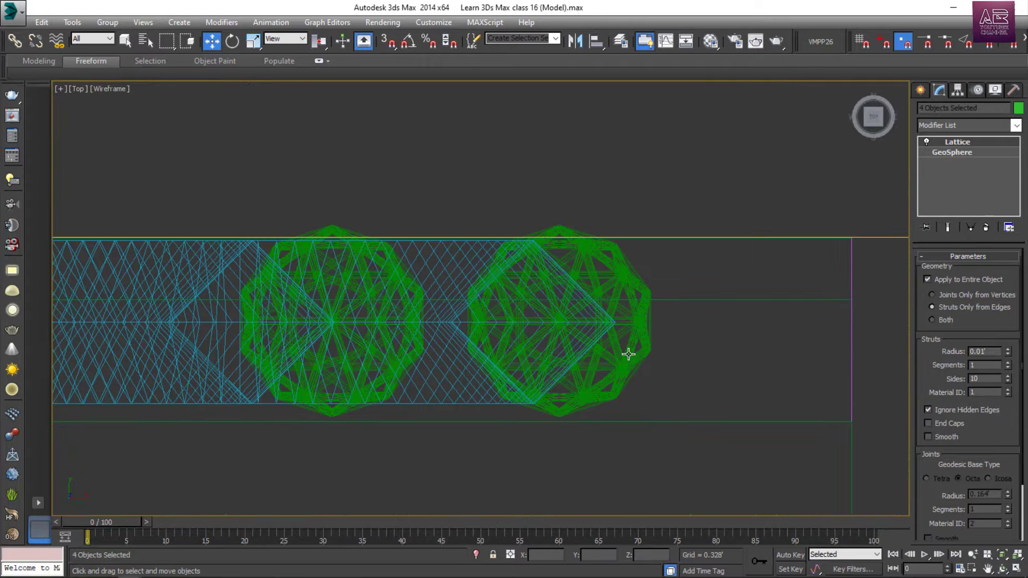
ctrl+click(627, 362)
ctrl+click(414, 370)
scroll(429, 362, down, 10)
middle_drag(265, 426, 458, 419)
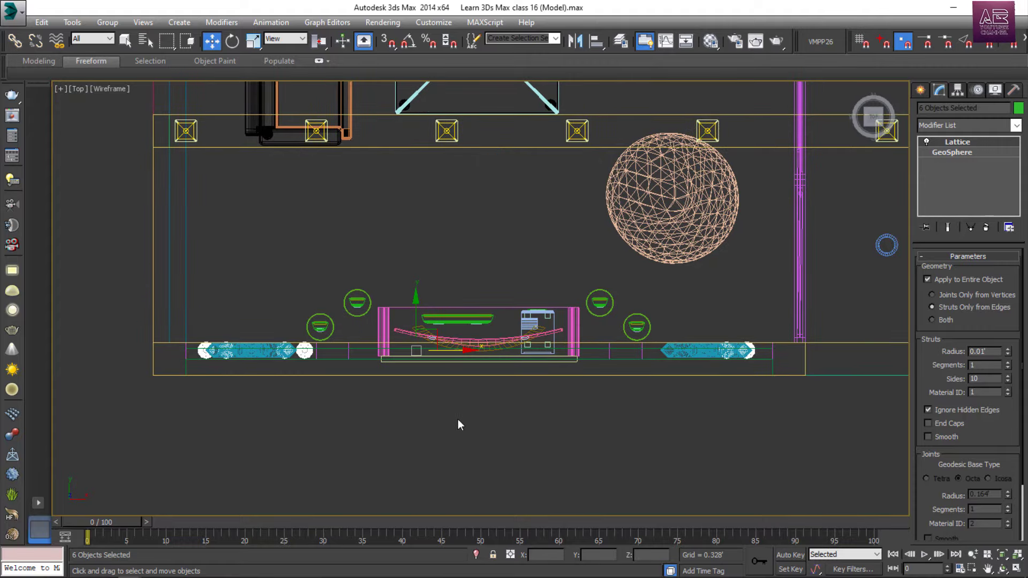
key(alt+w)
key(alt+w)
scroll(431, 310, down, 8)
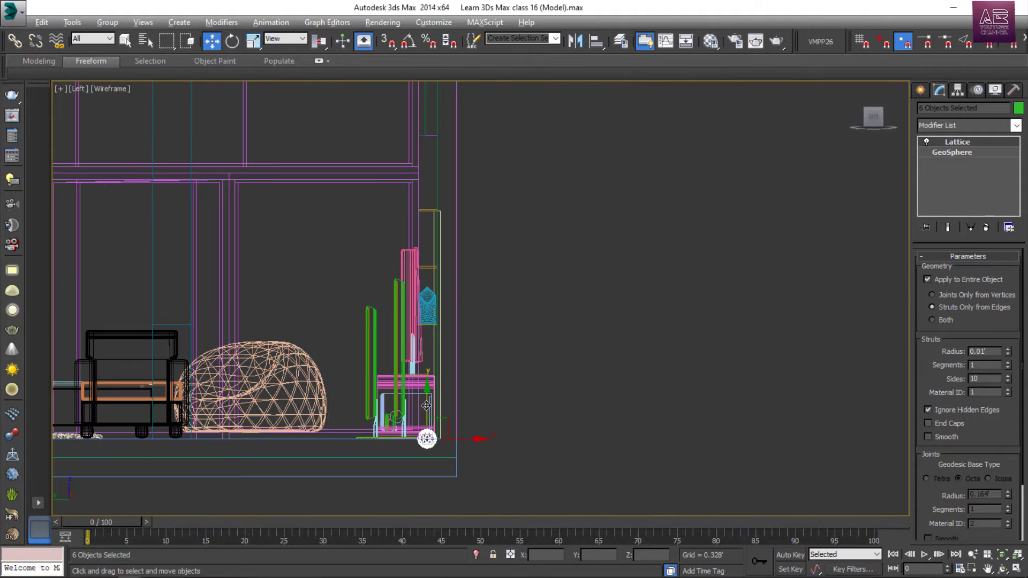
scroll(454, 237, up, 6)
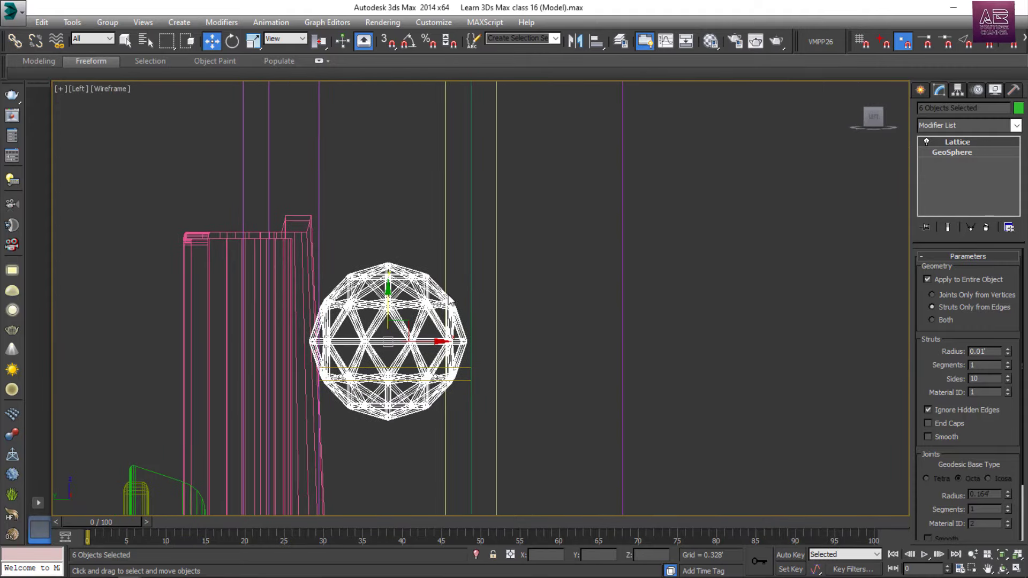
drag(387, 303, 388, 252)
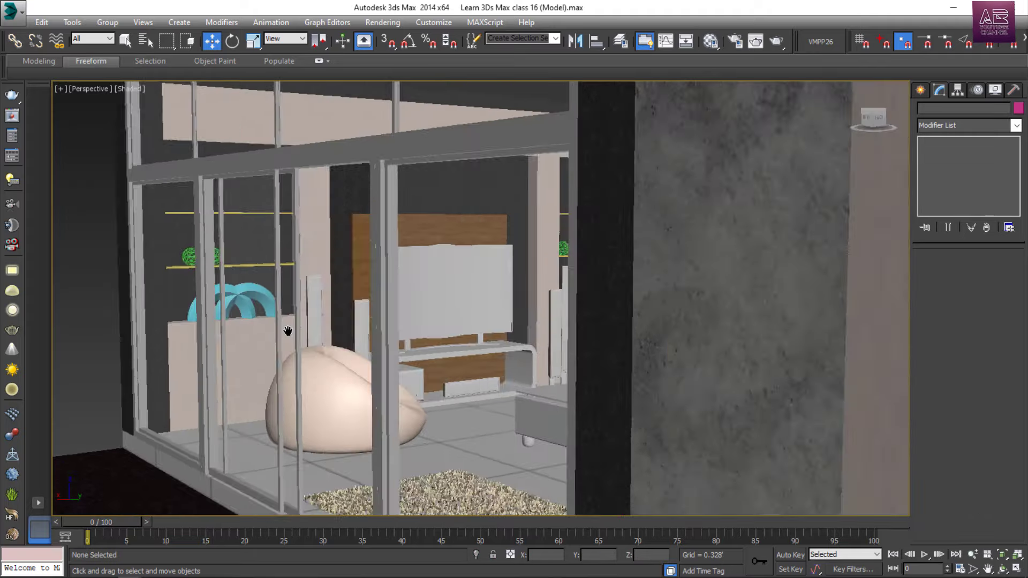
- Draw a wavy vase profile with the Line tool above the niche shelf in the front view
scroll(412, 329, up, 10)
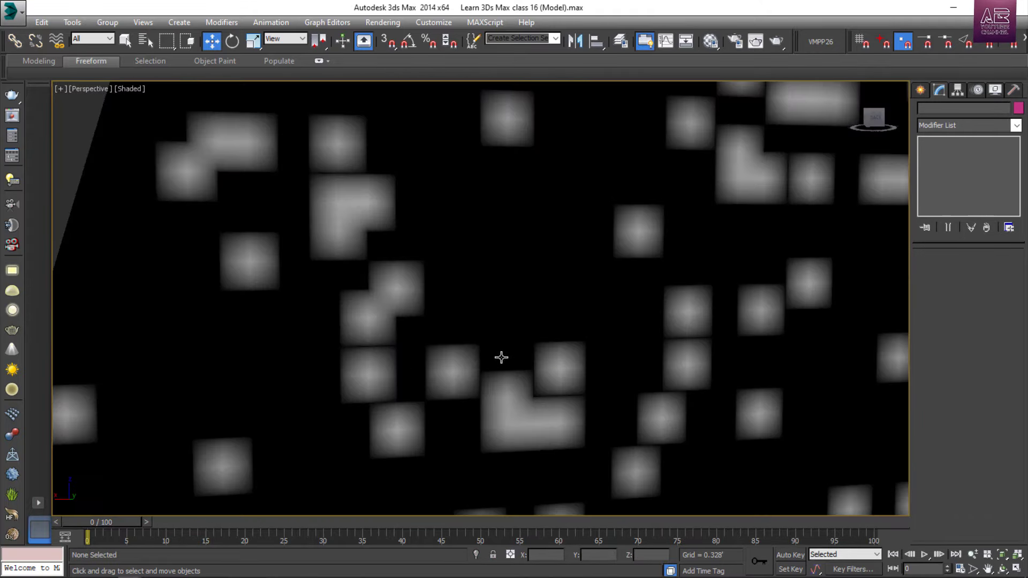
scroll(502, 357, up, 4)
middle_drag(569, 351, 307, 424)
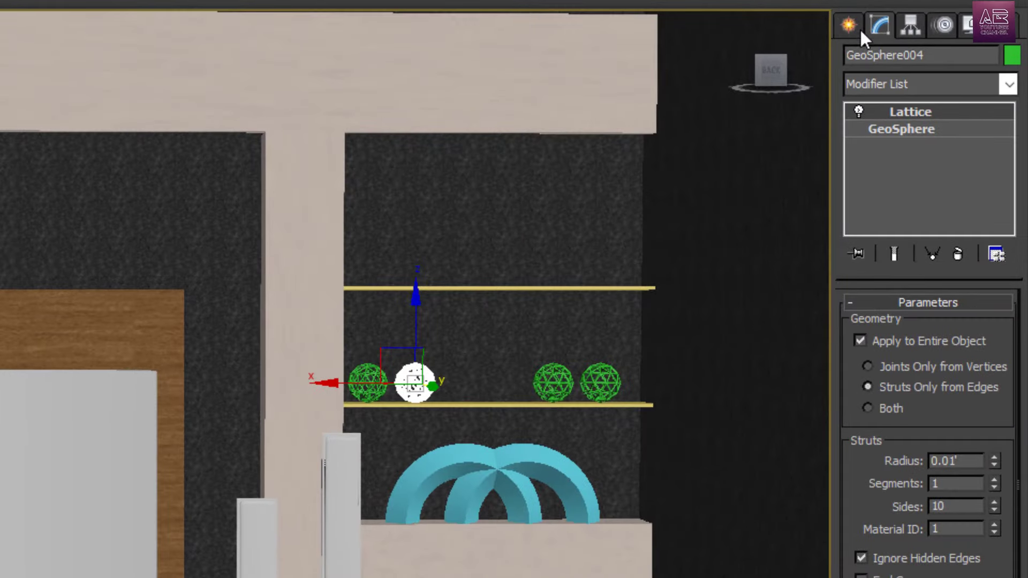
click(849, 24)
click(881, 59)
click(901, 177)
key(alt+w)
right_click(407, 74)
key(alt+w)
middle_drag(402, 61, 291, 347)
scroll(291, 347, up, 4)
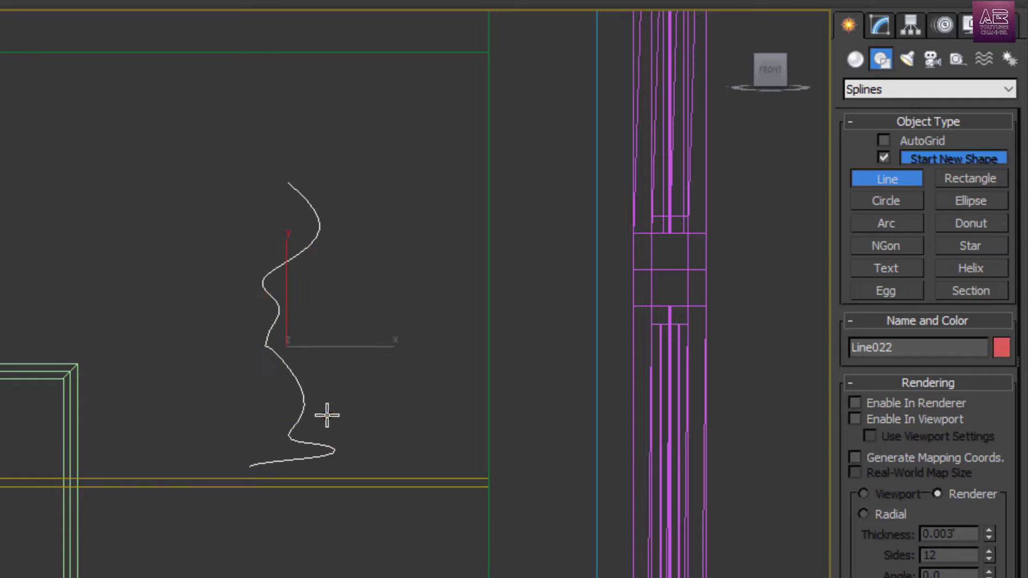
- Refine the vase profile's vertices into smooth curves and apply a Lathe modifier to the line
scroll(310, 402, up, 3)
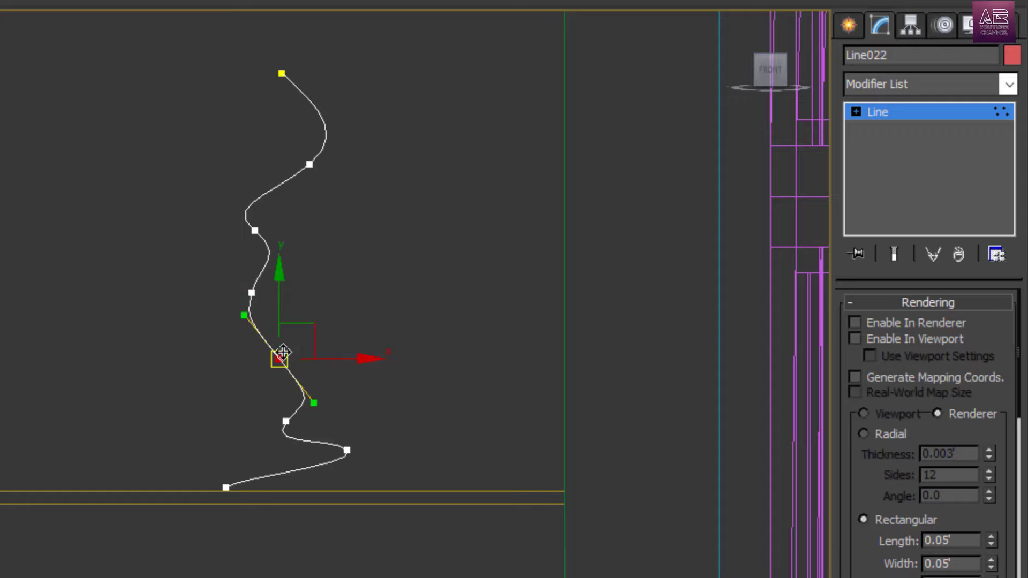
click(942, 113)
click(1009, 84)
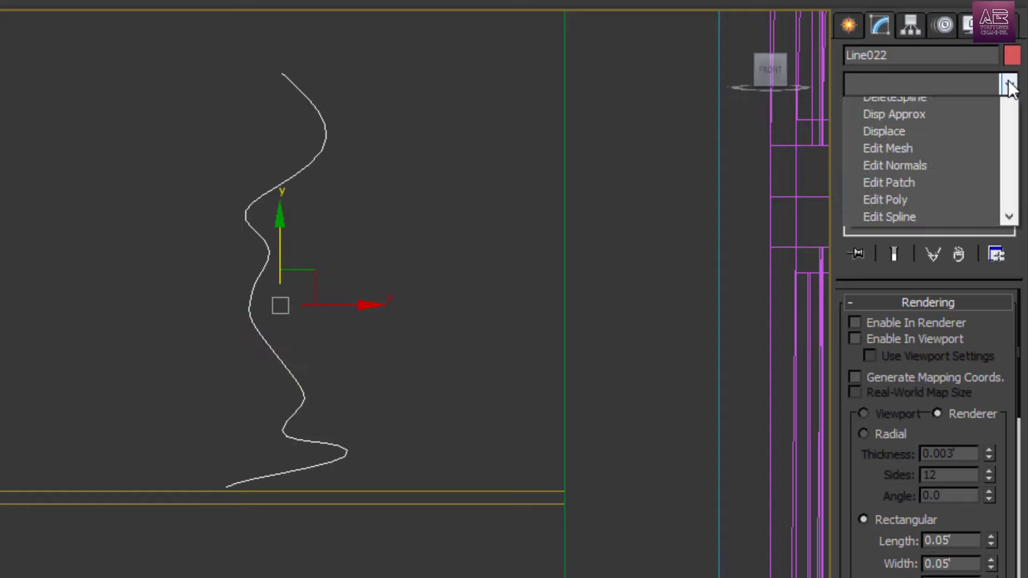
key(l)
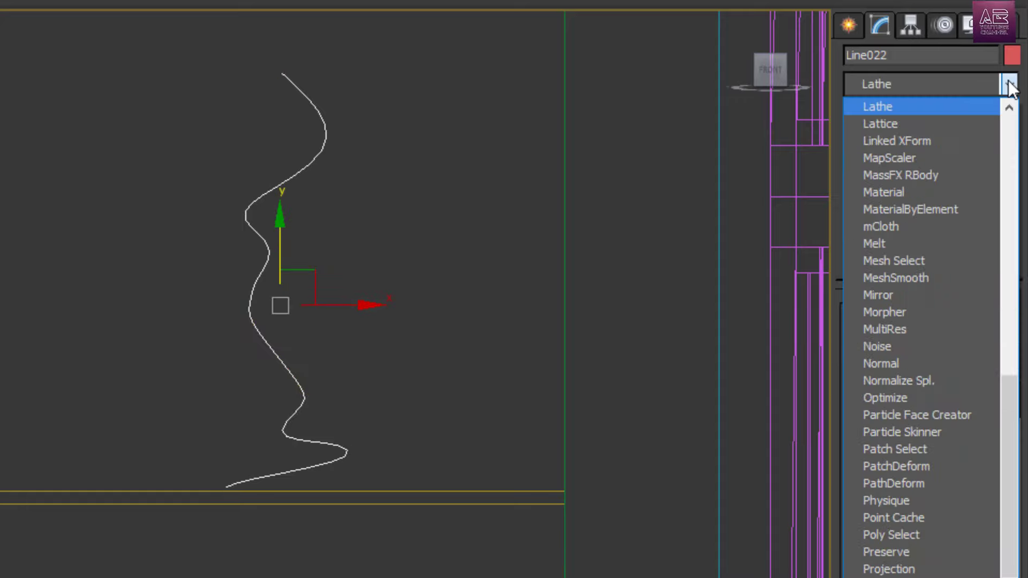
click(936, 107)
- Shift the Lathe axis along X away from the profile's centre to shape a wider vase
key(1)
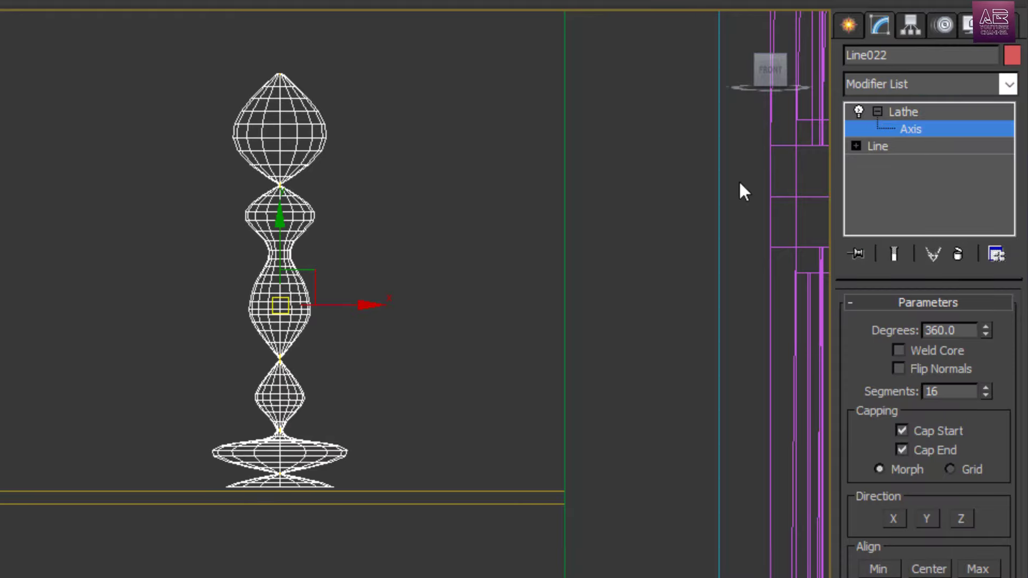
drag(375, 307, 283, 310)
click(916, 130)
- Move the lathed vase across the room to the wall niche holding the lattice spheres in the top view
key(t)
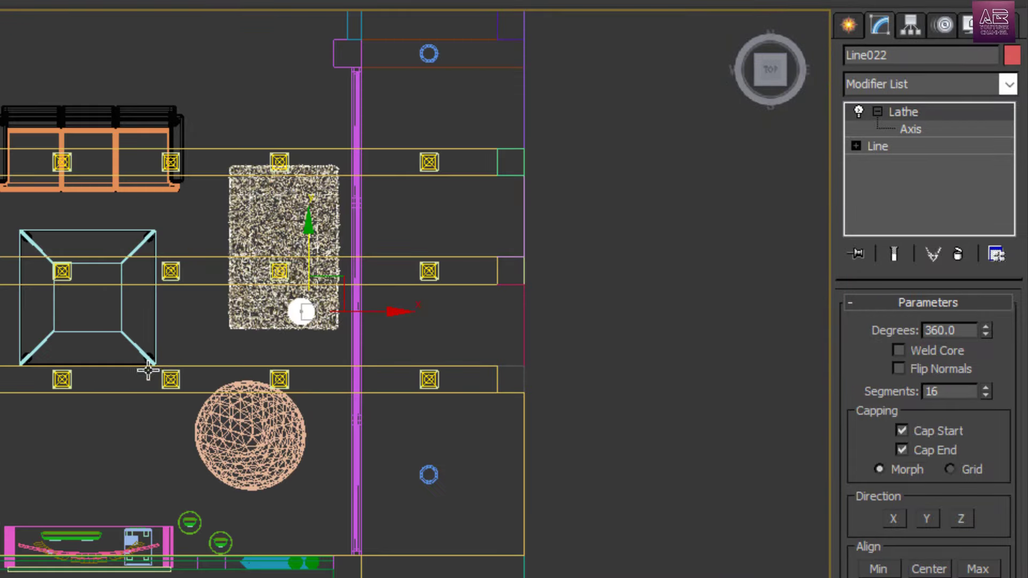
middle_drag(149, 367, 3, 296)
scroll(98, 193, up, 2)
drag(113, 163, 149, 477)
scroll(131, 577, up, 4)
scroll(98, 275, up, 1)
drag(77, 183, 67, 484)
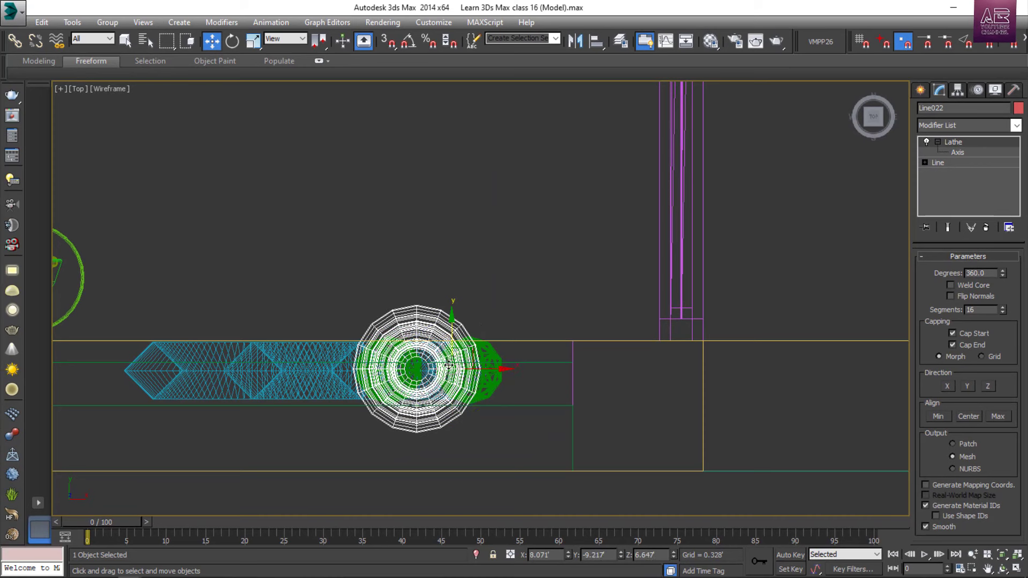
- Scale the vase down uniformly to about the niche's depth and centre it within the niche
key(e)
key(r)
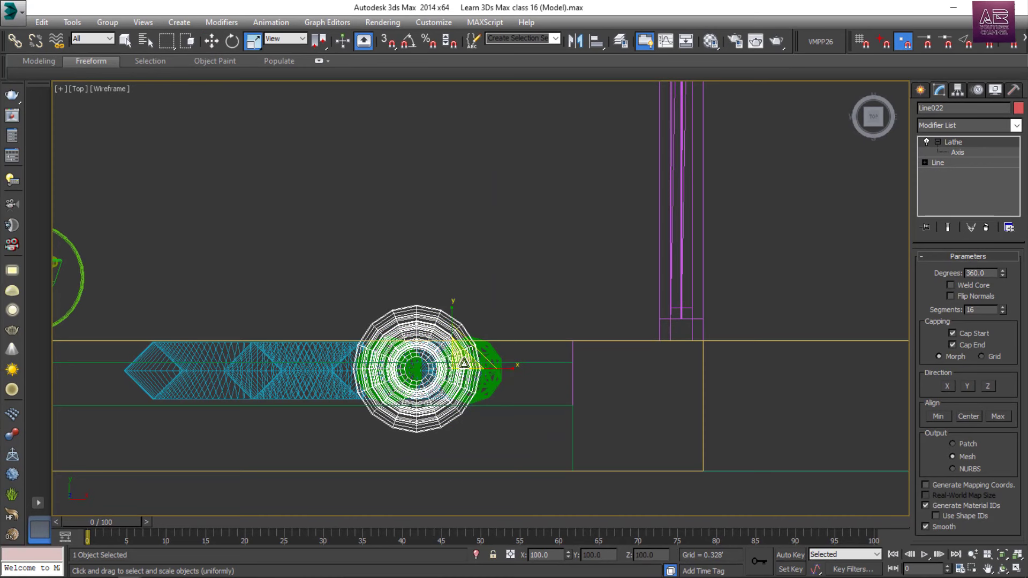
drag(461, 358, 416, 417)
scroll(404, 439, up, 3)
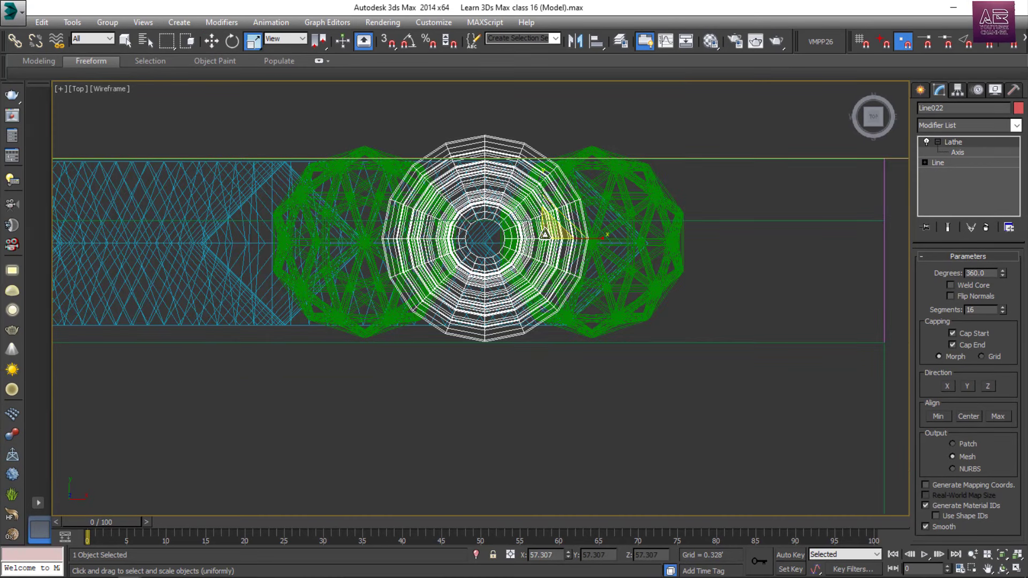
drag(544, 234, 546, 256)
key(w)
drag(544, 196, 552, 207)
- Lower the vase and its duplicate onto the shelf between the lattice spheres in the front view
key(f)
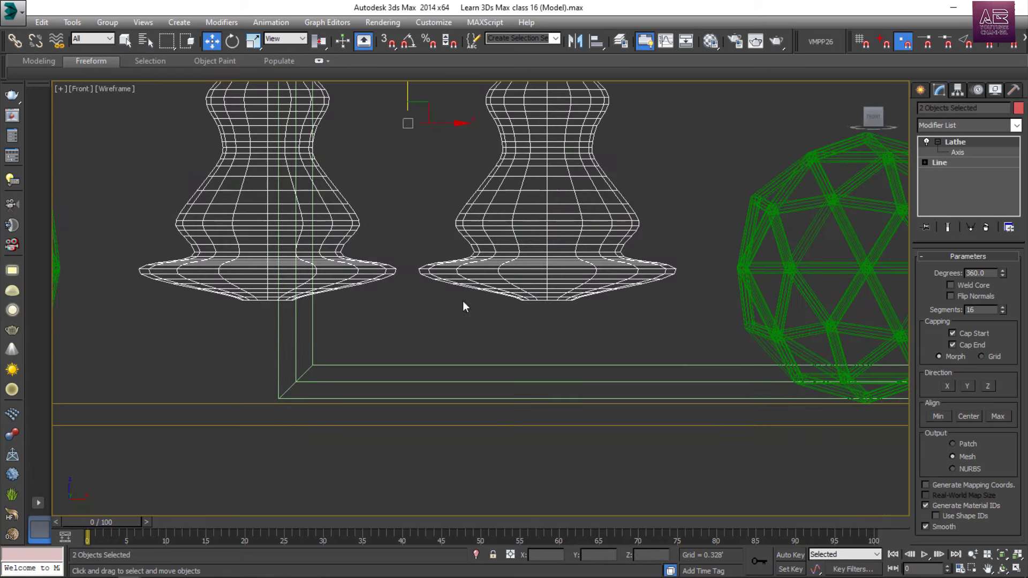
drag(405, 91, 428, 191)
scroll(467, 311, down, 7)
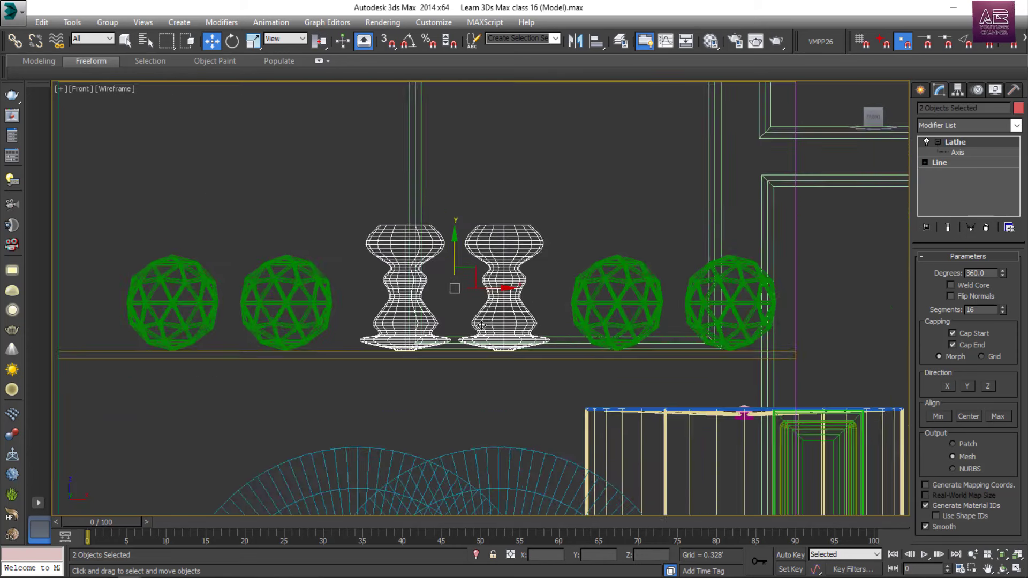
- Draw a rectangle about 1.54' by 1.6' above the upper niche shelf, with its rectangular section enabled in renderer and viewport
click(572, 264)
middle_drag(572, 263, 444, 329)
middle_drag(449, 276, 533, 384)
scroll(384, 268, up, 3)
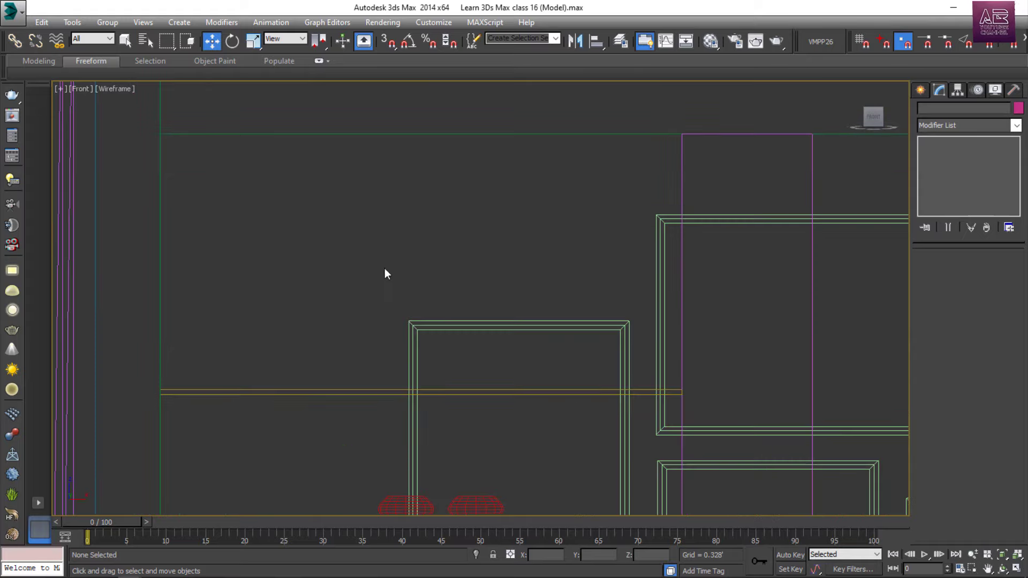
middle_drag(432, 273, 363, 276)
scroll(368, 275, down, 4)
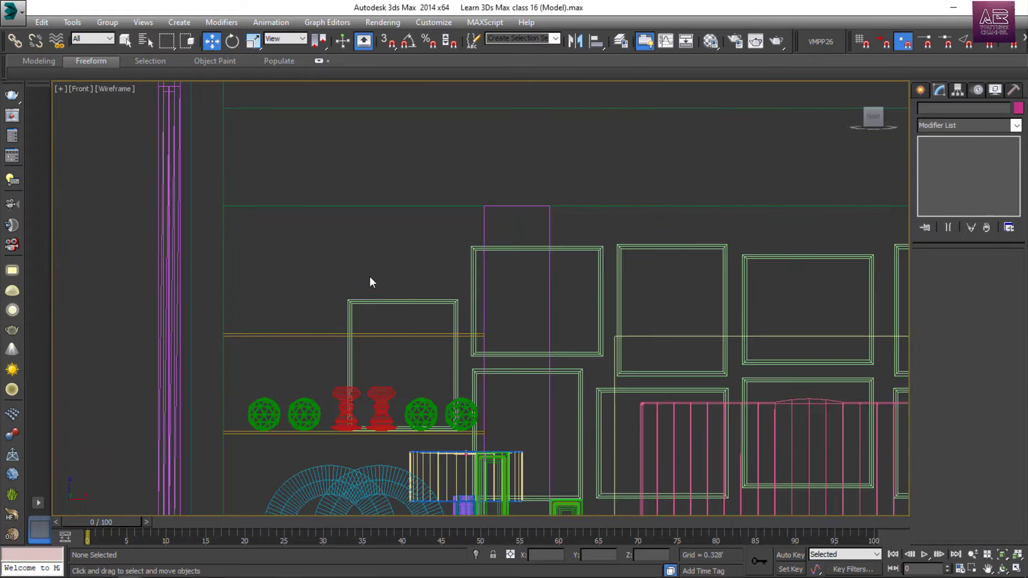
scroll(370, 277, up, 4)
middle_drag(428, 276, 434, 280)
click(922, 91)
click(941, 109)
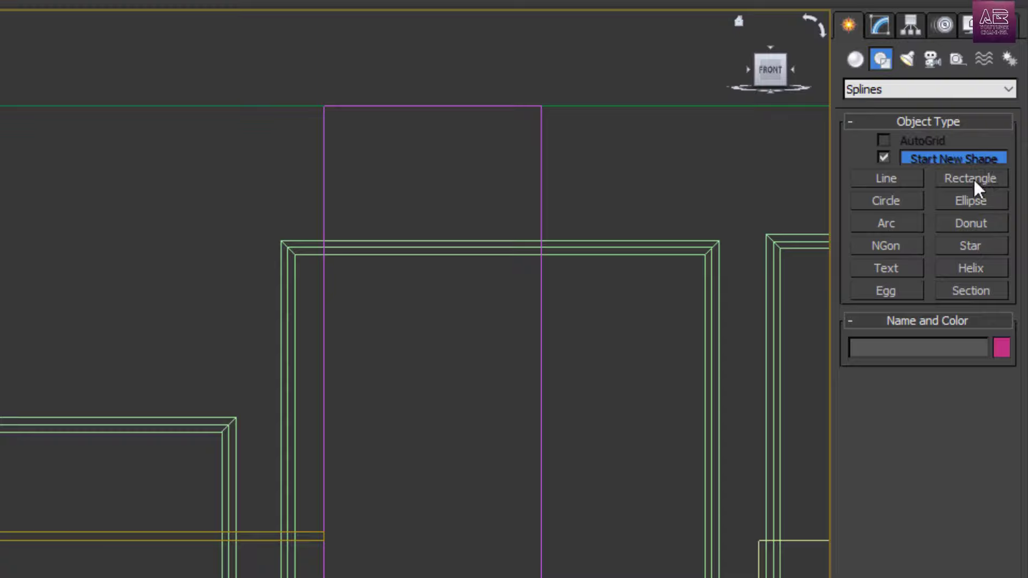
click(974, 180)
middle_drag(11, 332, 107, 309)
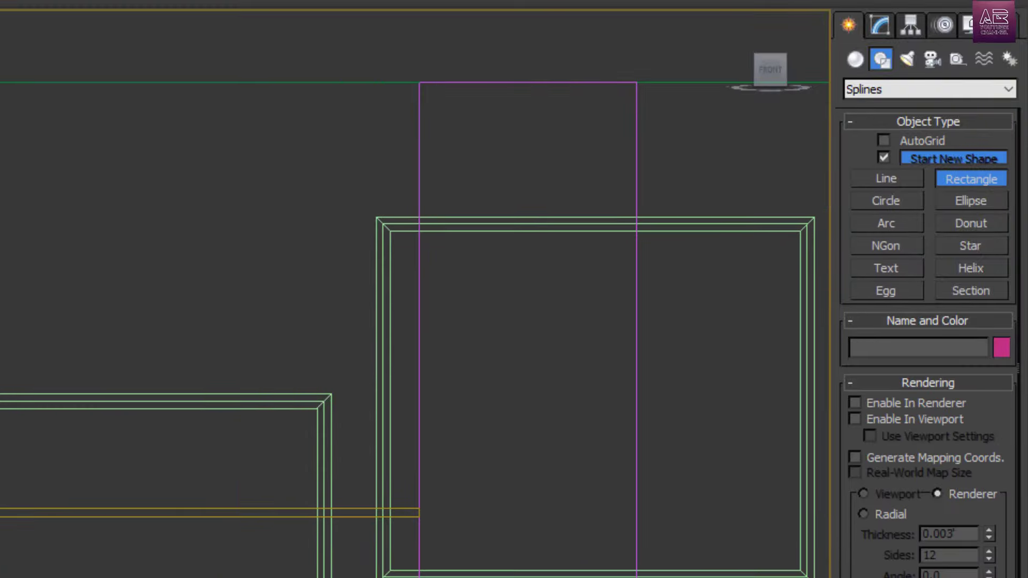
drag(129, 134, 534, 466)
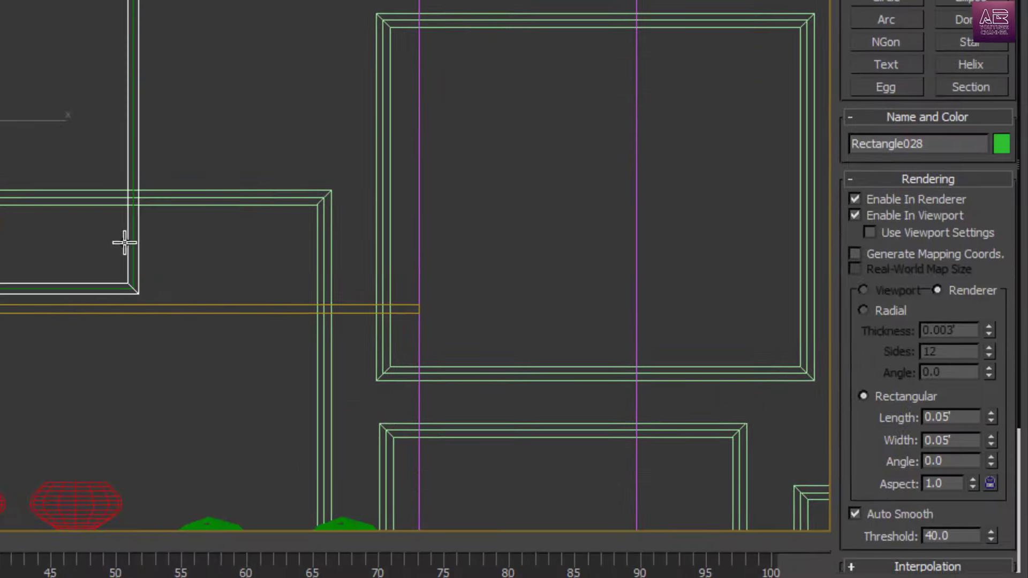
- Set the rectangle's length and width to 1.5'
middle_drag(124, 240, 187, 225)
scroll(31, 190, up, 2)
middle_drag(66, 201, 72, 227)
scroll(70, 230, down, 1)
drag(875, 401, 883, 306)
drag(878, 348, 869, 239)
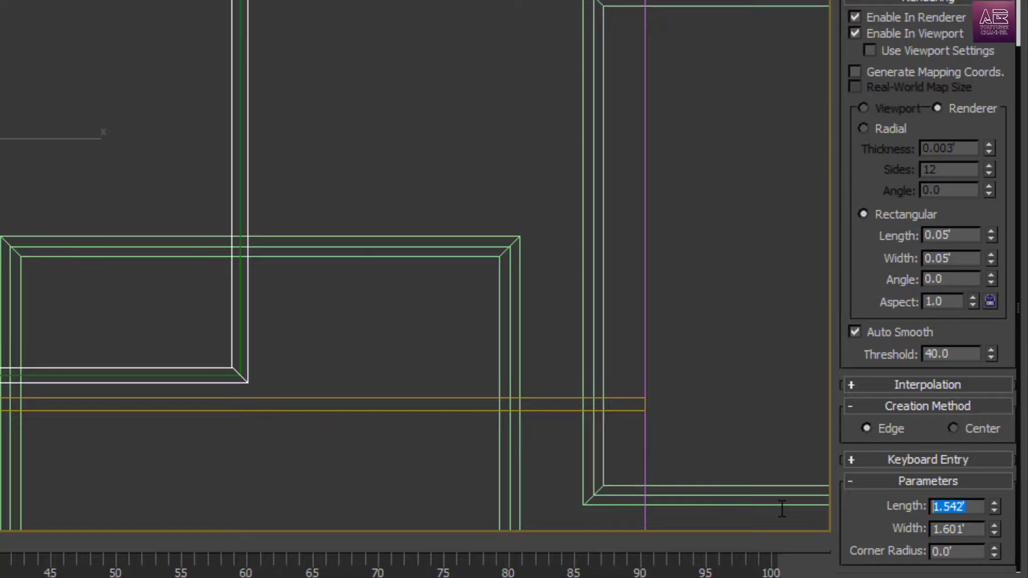
drag(974, 535, 797, 524)
text(1.5)
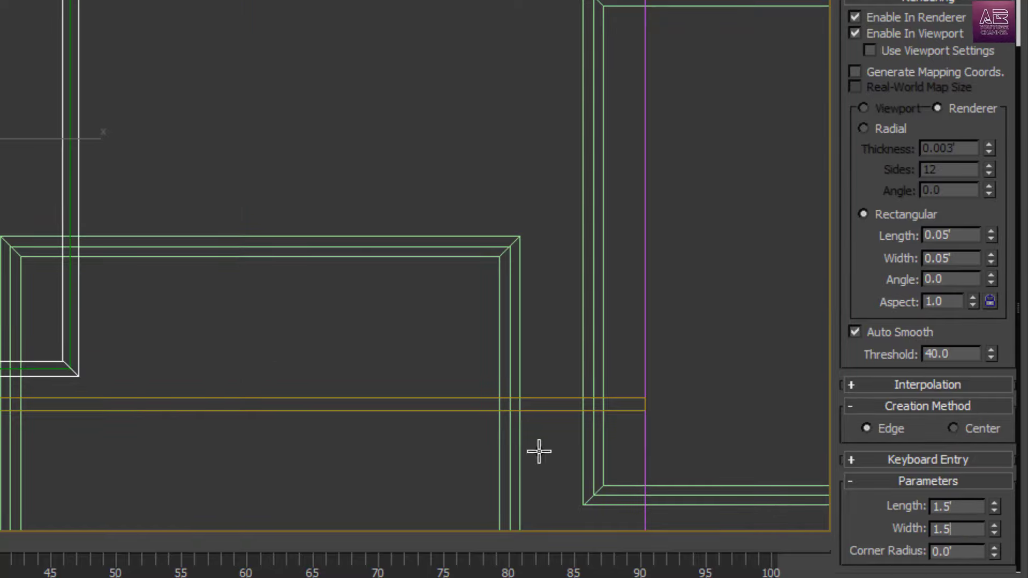
key(Return)
- Clone the rectangle as an independent copy slightly offset along Y in the top view, and open the copy's parameters
middle_drag(53, 253, 207, 241)
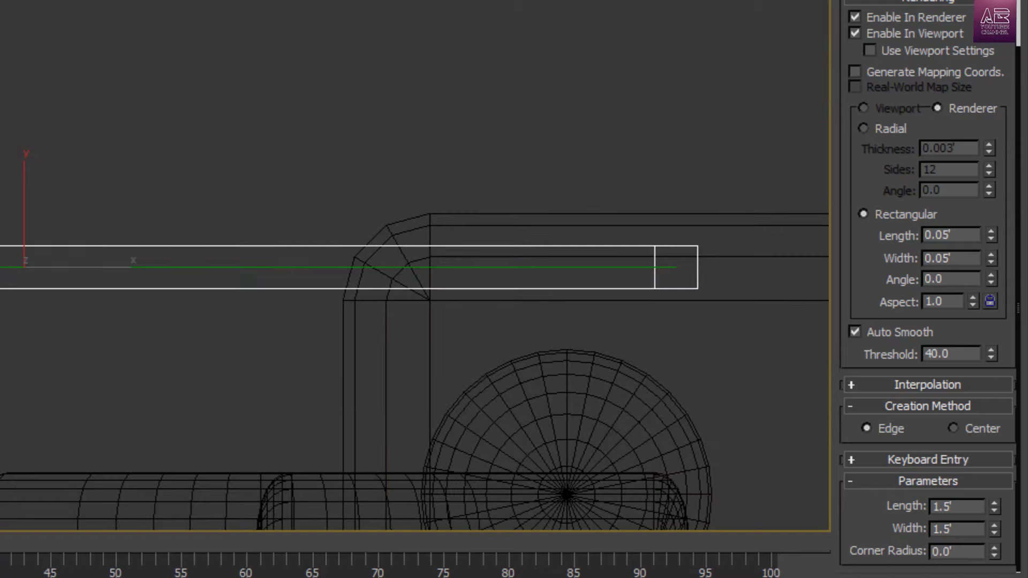
key(w)
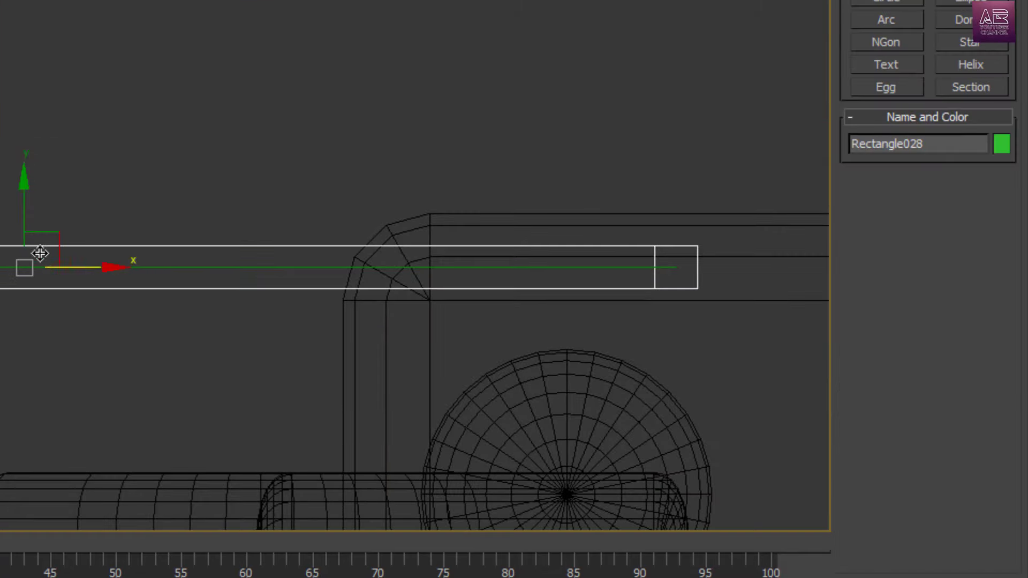
shift+drag(25, 199, 27, 207)
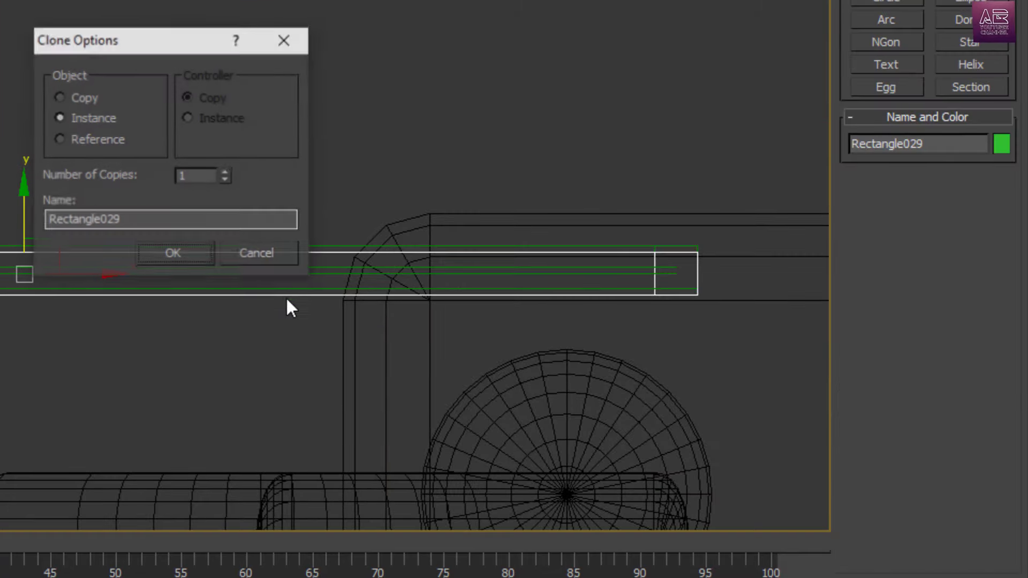
click(180, 255)
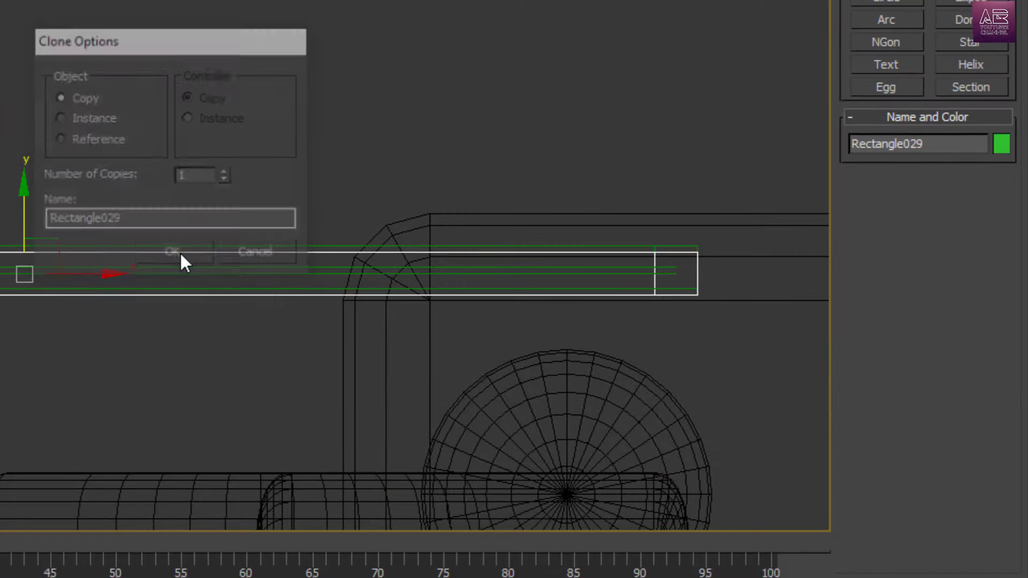
click(880, 33)
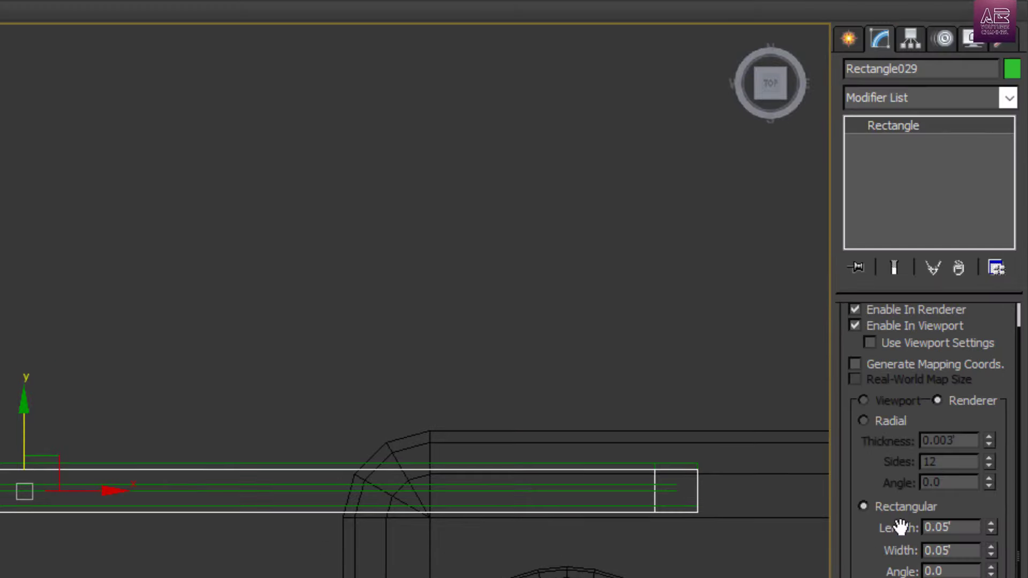
- Turn off renderer and viewport display for the copied rectangle and apply an Extrude modifier with a 0.0' amount
click(896, 326)
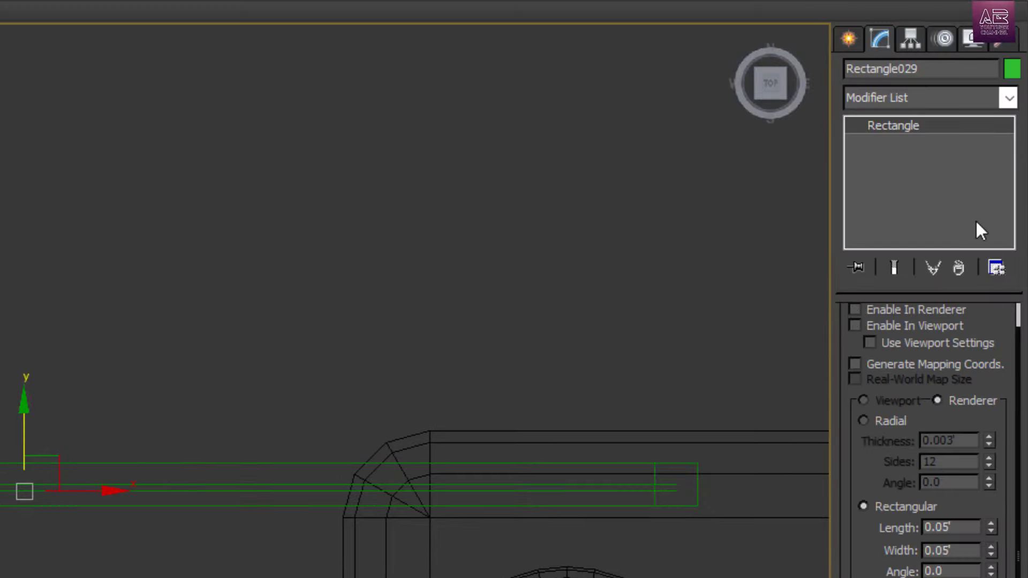
click(1010, 97)
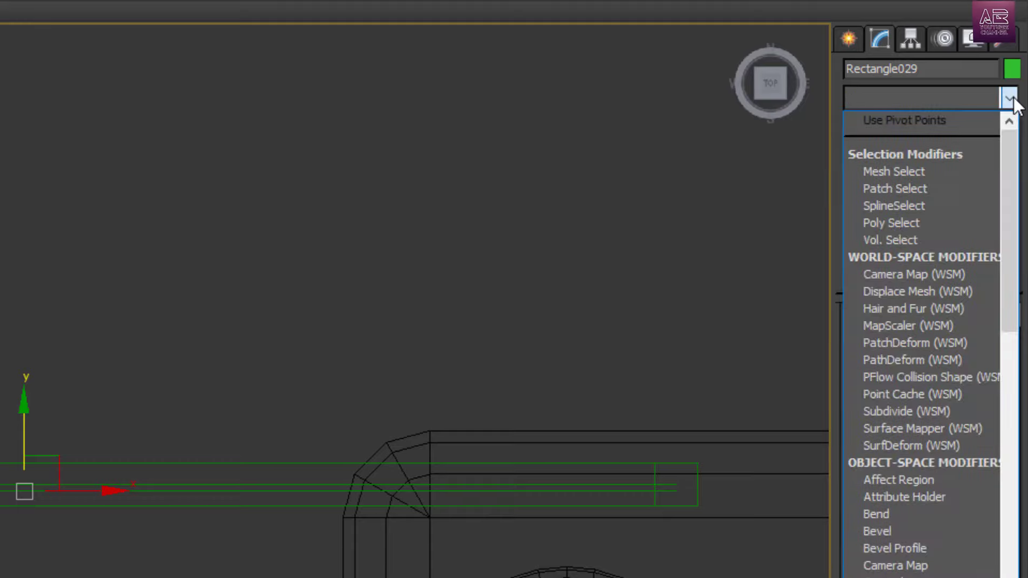
key(e)
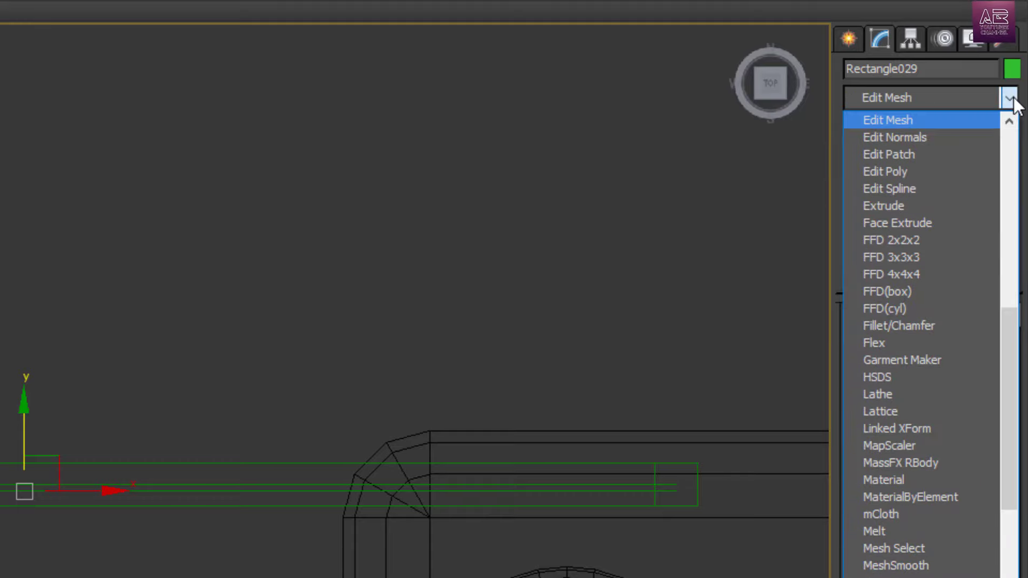
click(924, 208)
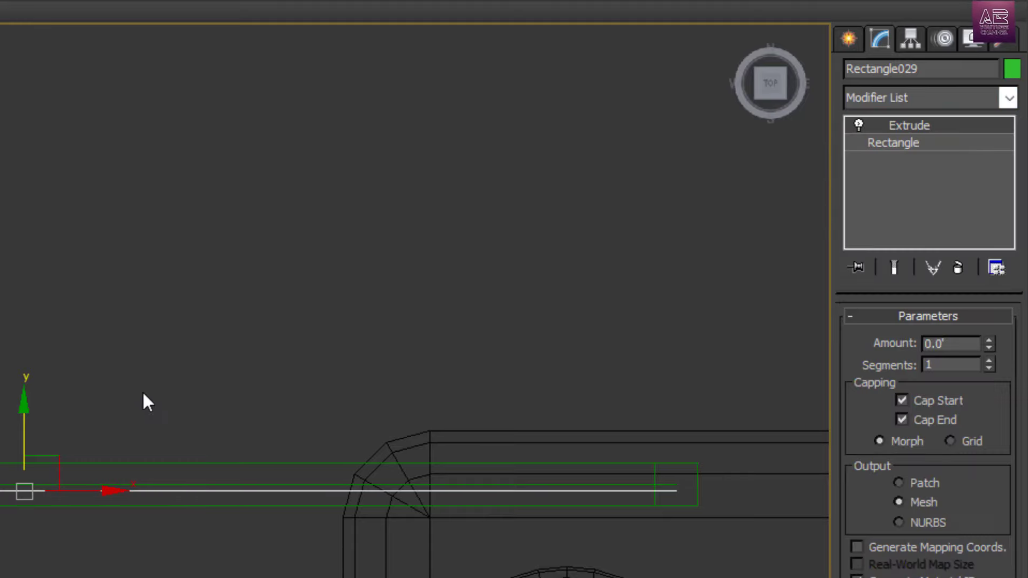
- Select the frame and its extruded panel together and move them into the wall niche in the top view
drag(202, 369, 160, 533)
scroll(87, 299, down, 9)
middle_drag(73, 416, 81, 223)
scroll(80, 223, down, 3)
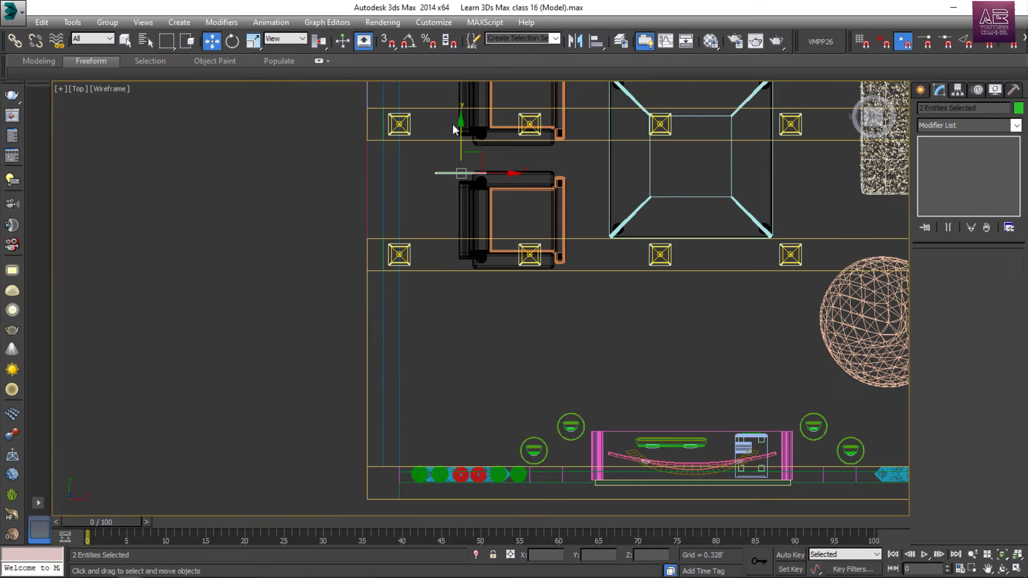
scroll(495, 400, up, 6)
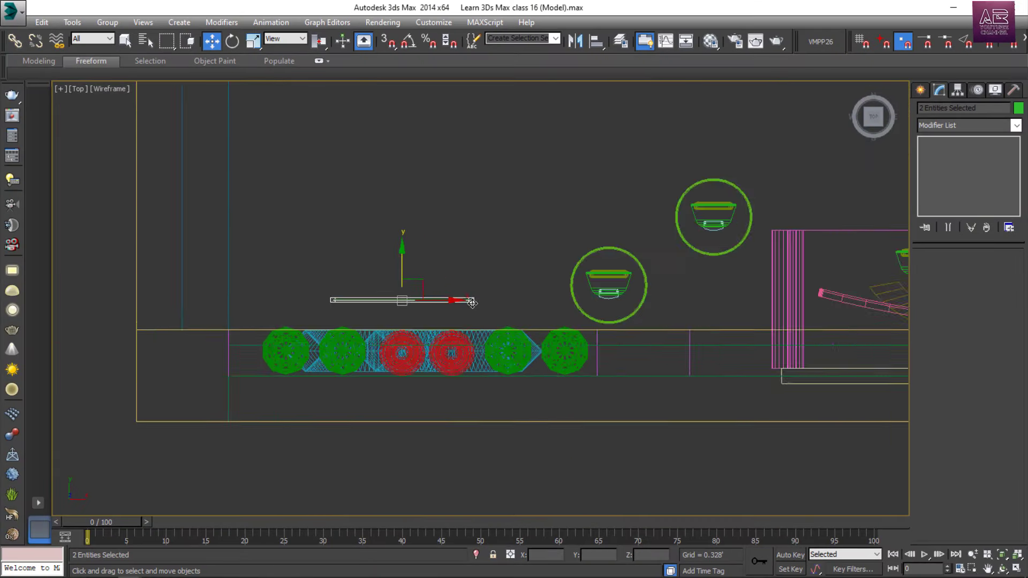
drag(343, 366, 349, 361)
- Tilt the frame and panel slightly backward in the left view so they lean toward the niche's back wall
key(alt+w)
middle_click(421, 381)
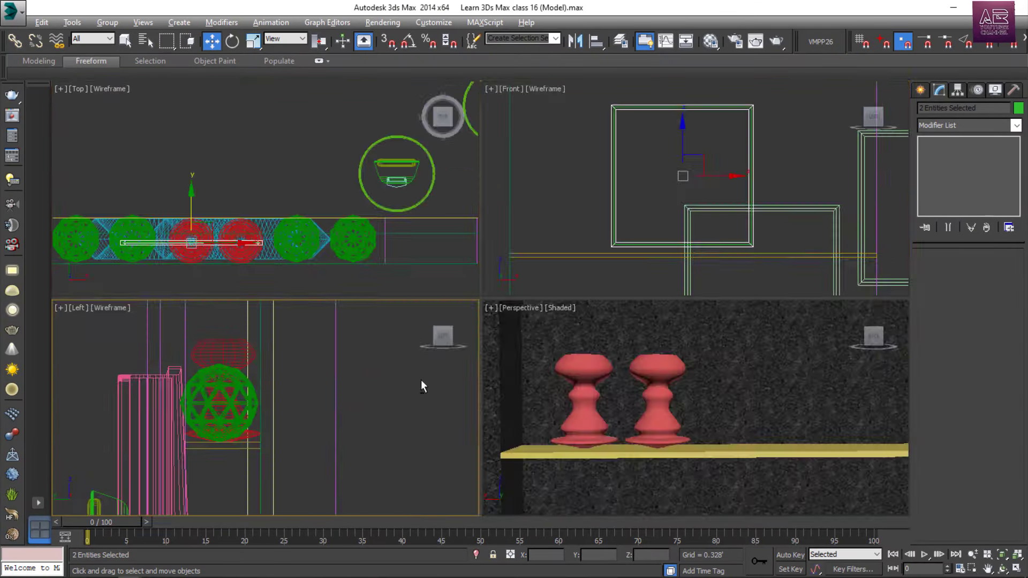
key(alt+w)
scroll(453, 348, down, 6)
middle_drag(466, 197, 479, 262)
scroll(466, 270, up, 6)
key(e)
drag(442, 196, 445, 218)
key(w)
- Move the tilted frame and panel in the left view so they rest on the upper shelf against the back wall
scroll(455, 260, down, 2)
middle_drag(456, 262, 456, 289)
drag(462, 253, 472, 253)
drag(435, 210, 438, 221)
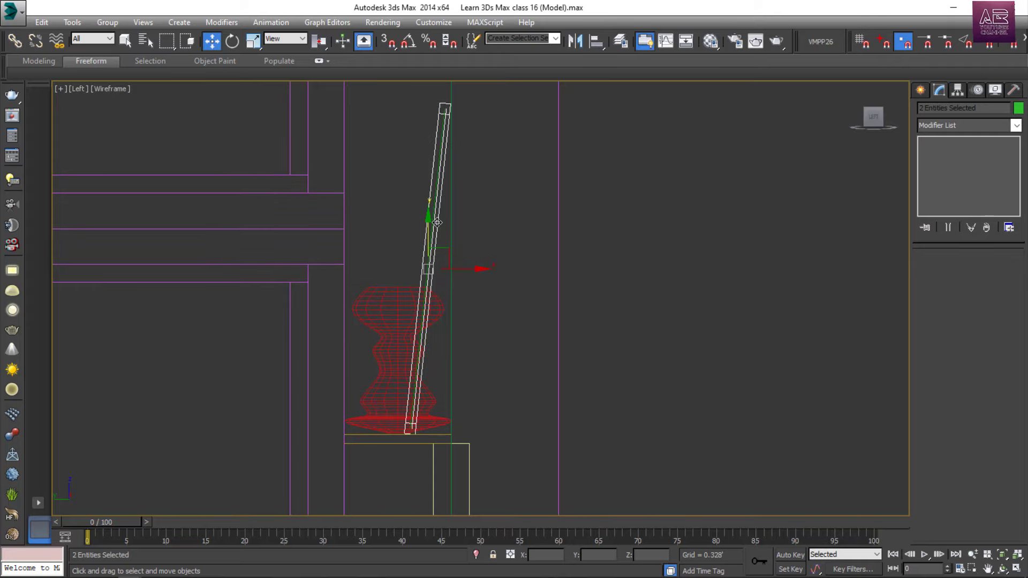
- Examine the leaning picture frame on the upper niche shelf in the perspective view
key(alt+w)
right_click(196, 179)
key(alt+w)
scroll(416, 298, down, 5)
key(p)
alt+middle_drag(310, 356, 301, 352)
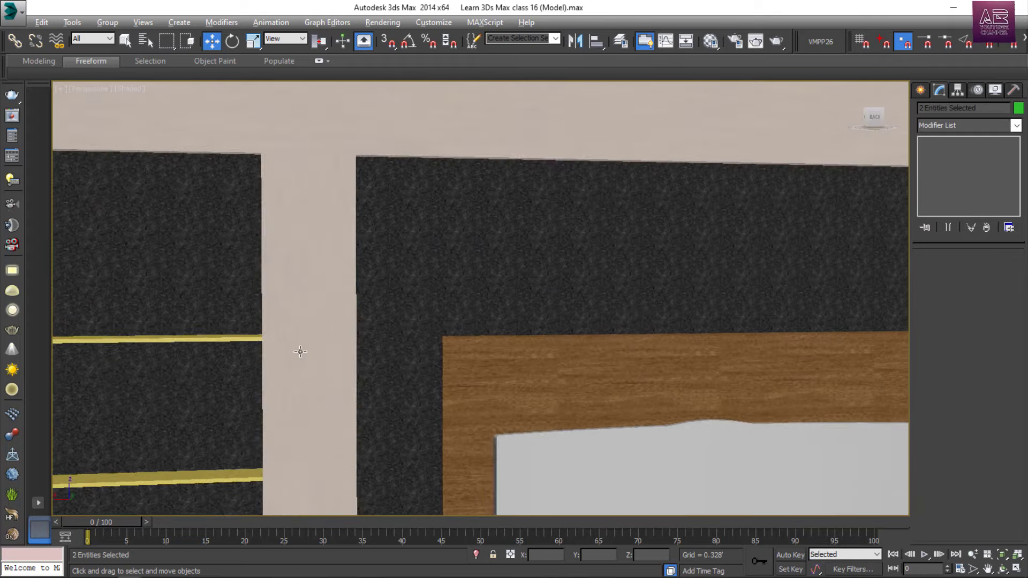
scroll(301, 352, down, 3)
middle_drag(725, 358, 355, 334)
scroll(593, 312, up, 5)
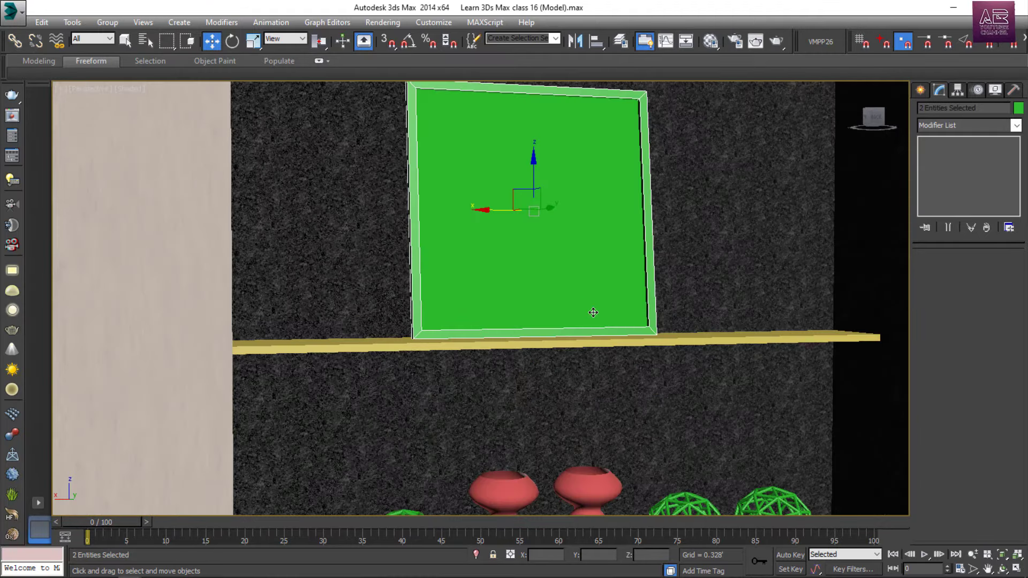
- Review the furnished living room in perspective, inspecting the coffee table, the TV stand and the decorated niches
scroll(593, 312, down, 5)
alt+middle_drag(594, 313, 607, 416)
click(535, 437)
scroll(573, 432, up, 4)
scroll(663, 316, up, 6)
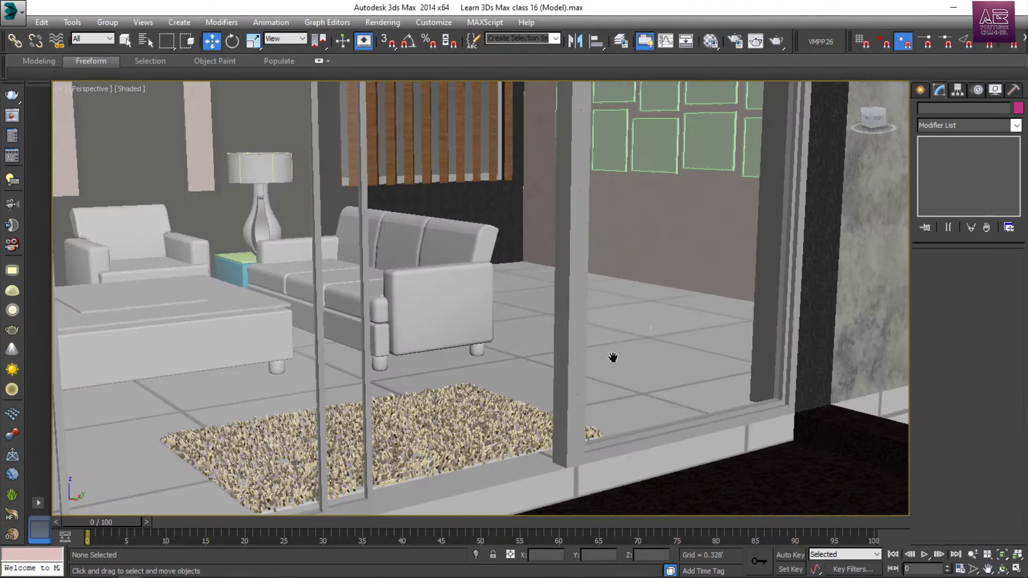
scroll(614, 357, down, 6)
scroll(497, 383, up, 6)
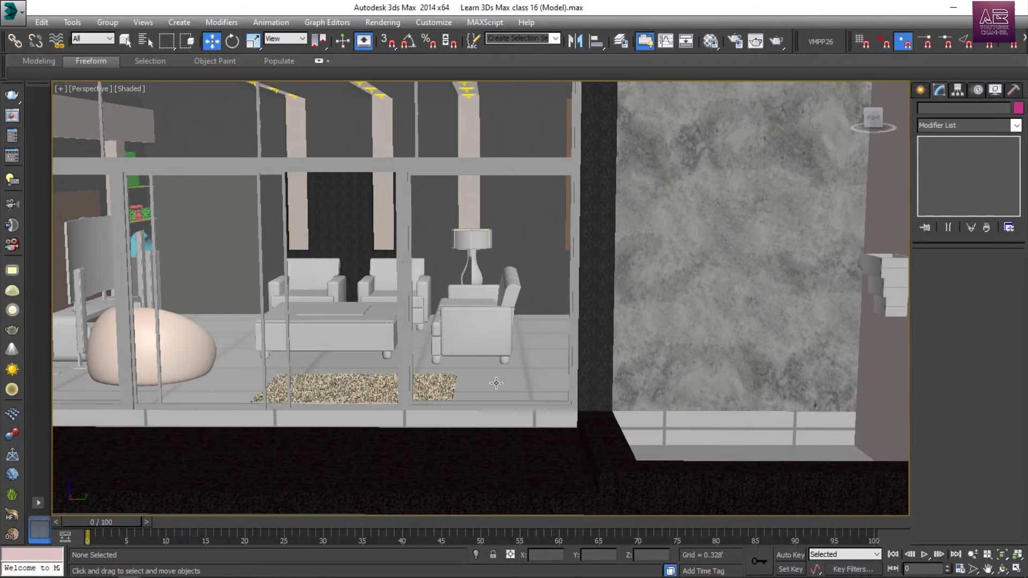
scroll(340, 315, up, 4)
click(399, 351)
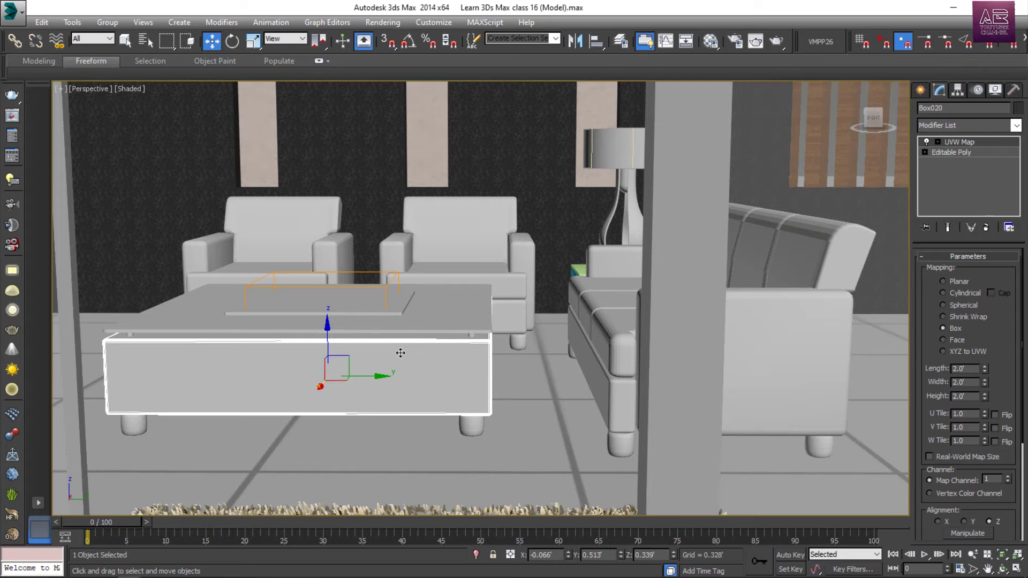
scroll(401, 353, down, 8)
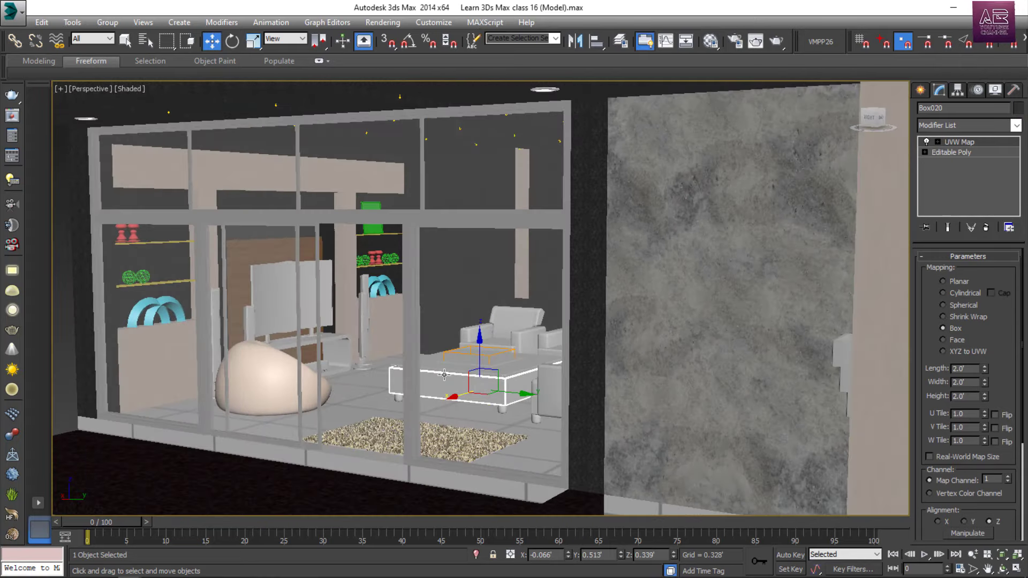
scroll(337, 352, up, 5)
click(338, 354)
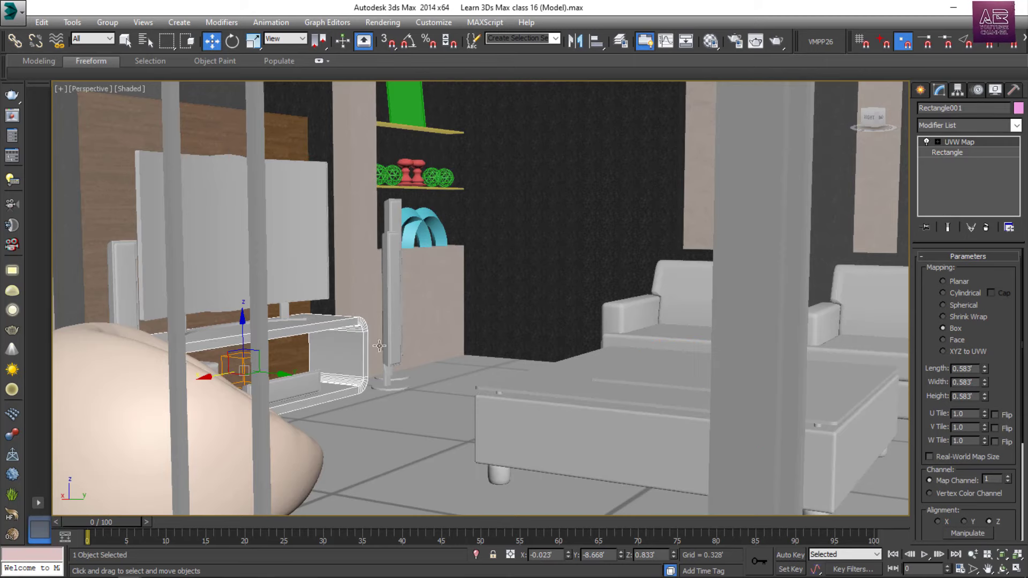
middle_drag(379, 346, 511, 409)
scroll(508, 406, down, 10)
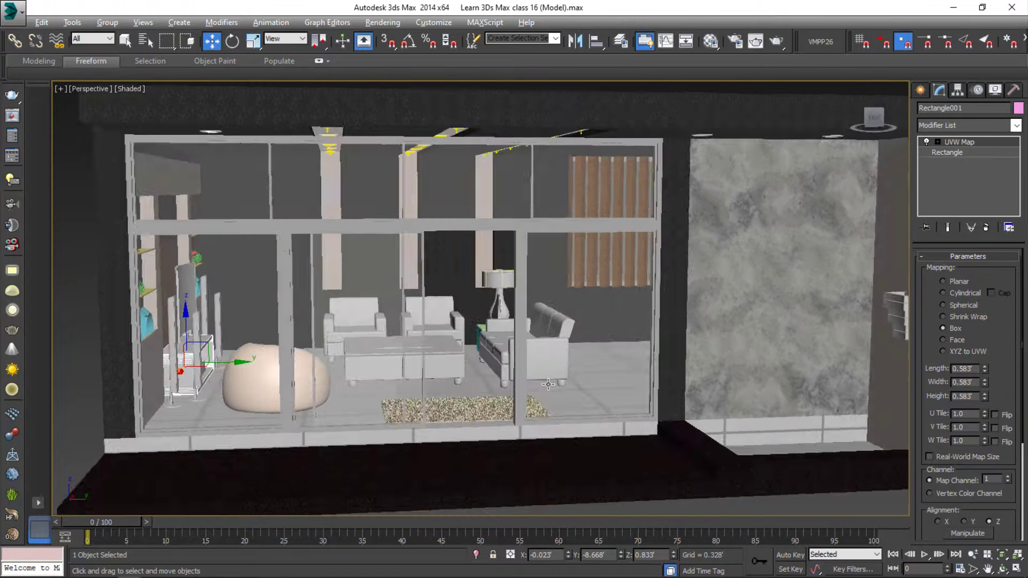
- Review the glazed facade, the picture frames on the far wall and the dark entrance plinth in perspective
alt+middle_drag(548, 384, 569, 382)
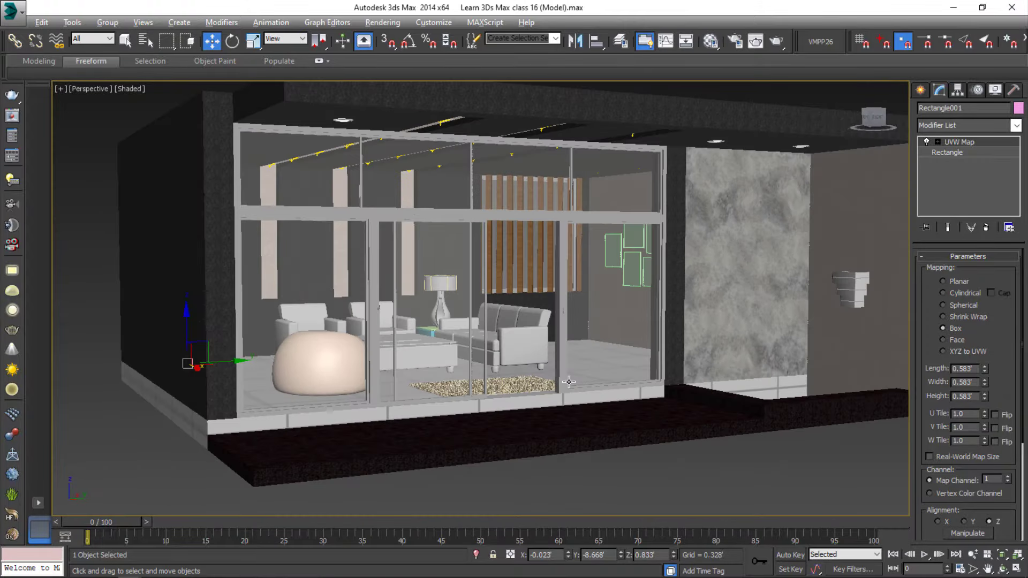
scroll(630, 327, up, 3)
middle_drag(645, 330, 539, 370)
scroll(546, 372, up, 3)
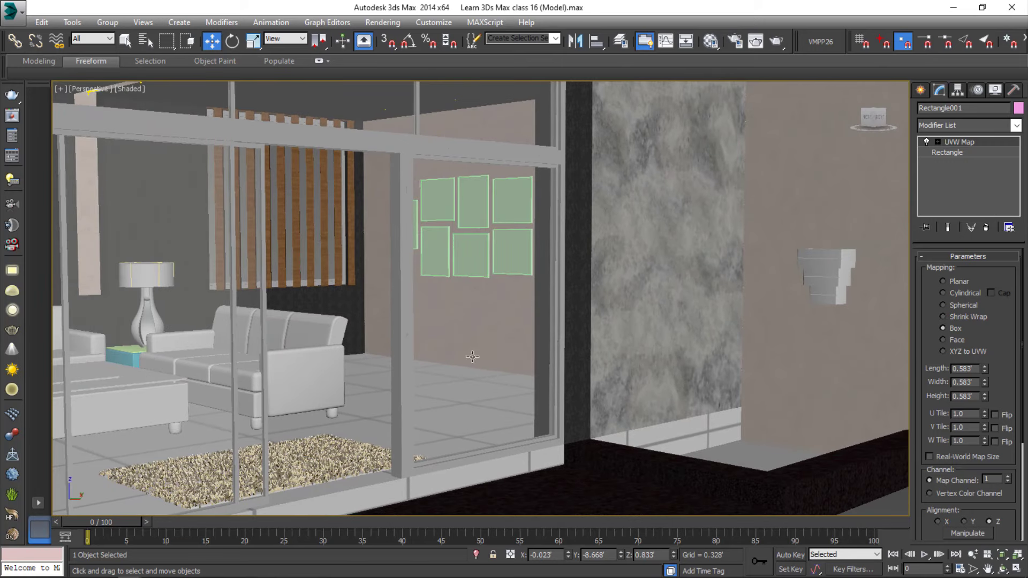
scroll(472, 356, down, 2)
middle_drag(498, 360, 538, 377)
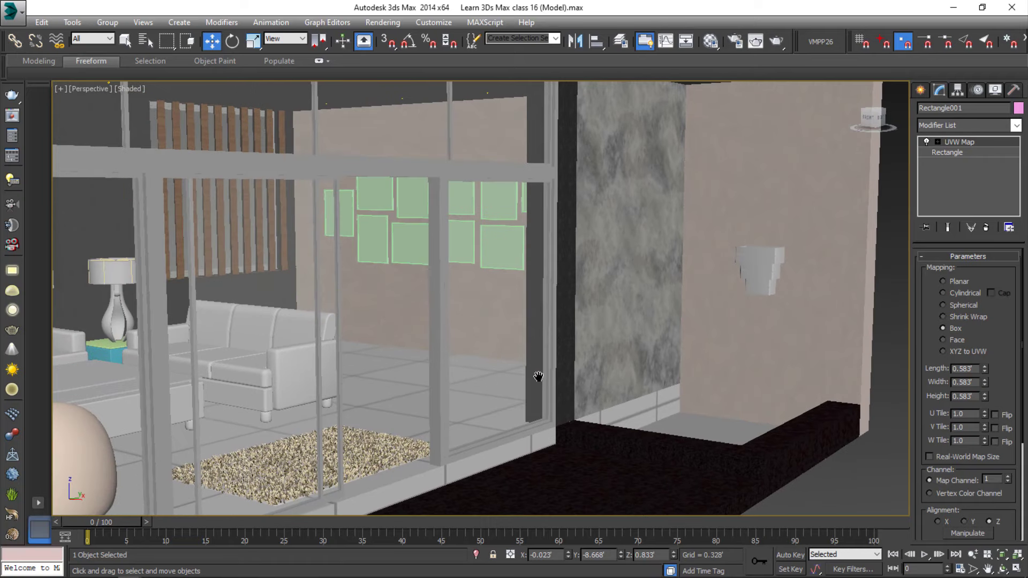
click(847, 483)
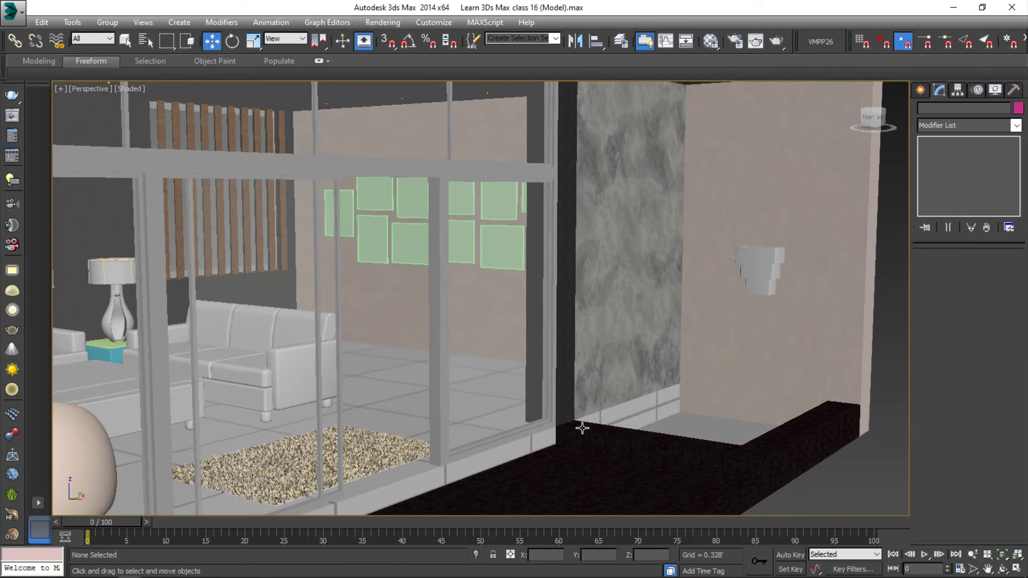
scroll(581, 428, down, 3)
key(ctrl+z)
alt+middle_drag(639, 388, 599, 356)
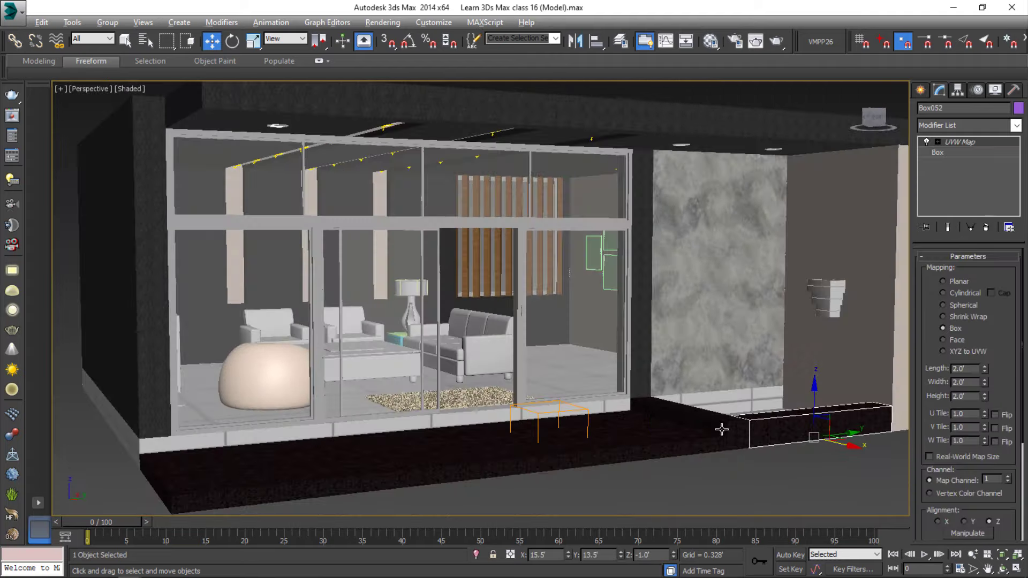